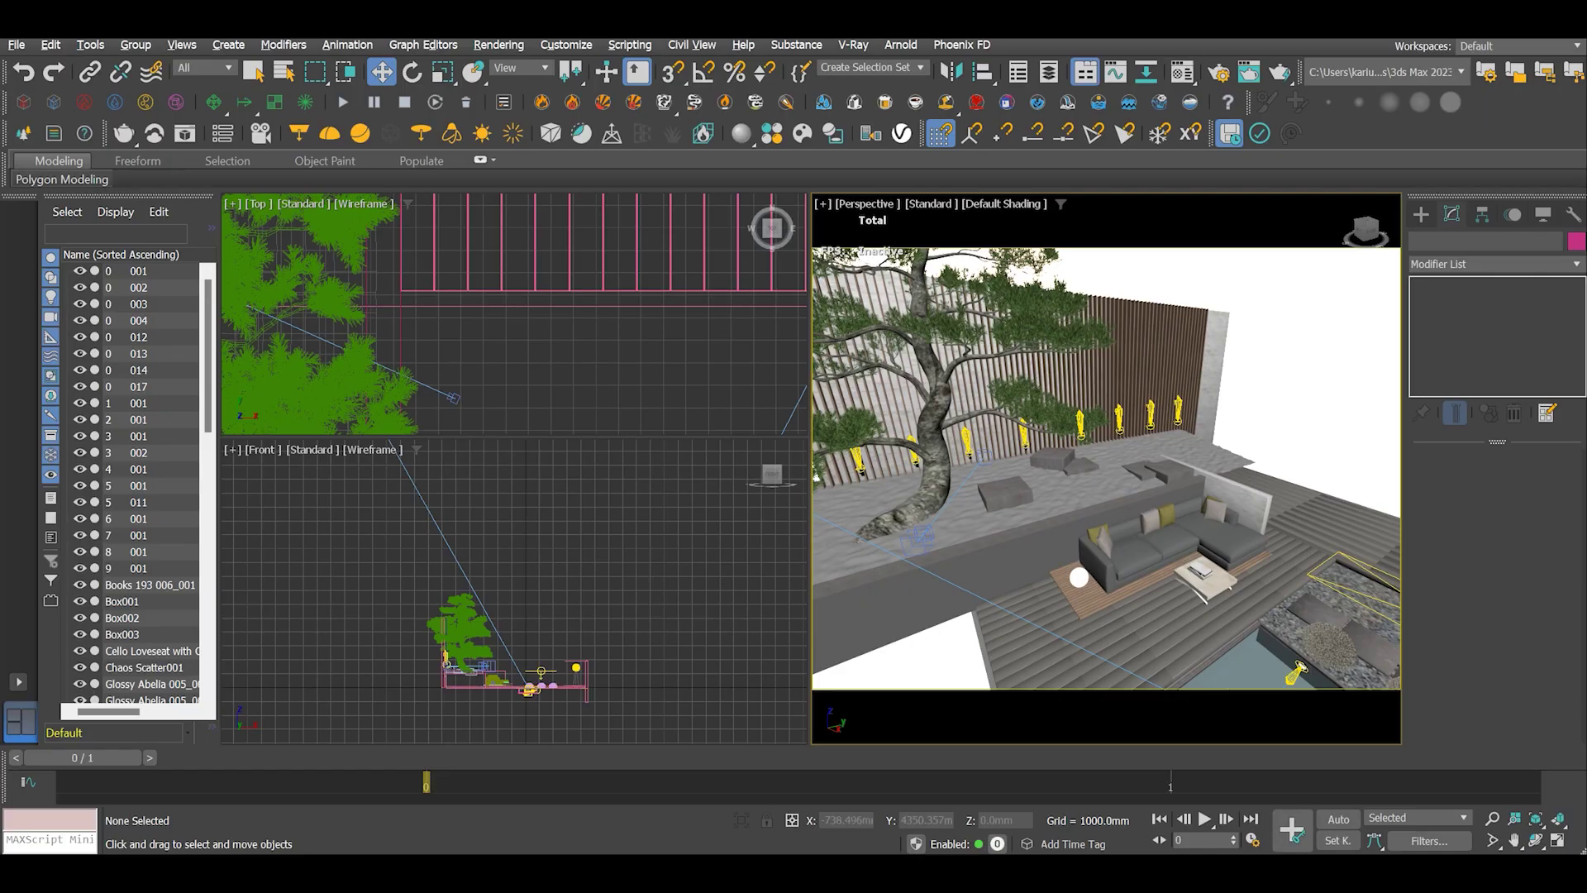
Step: Select the ground plane beneath the tree and review its base Plane parameters
scroll(1174, 537, "down", 4)
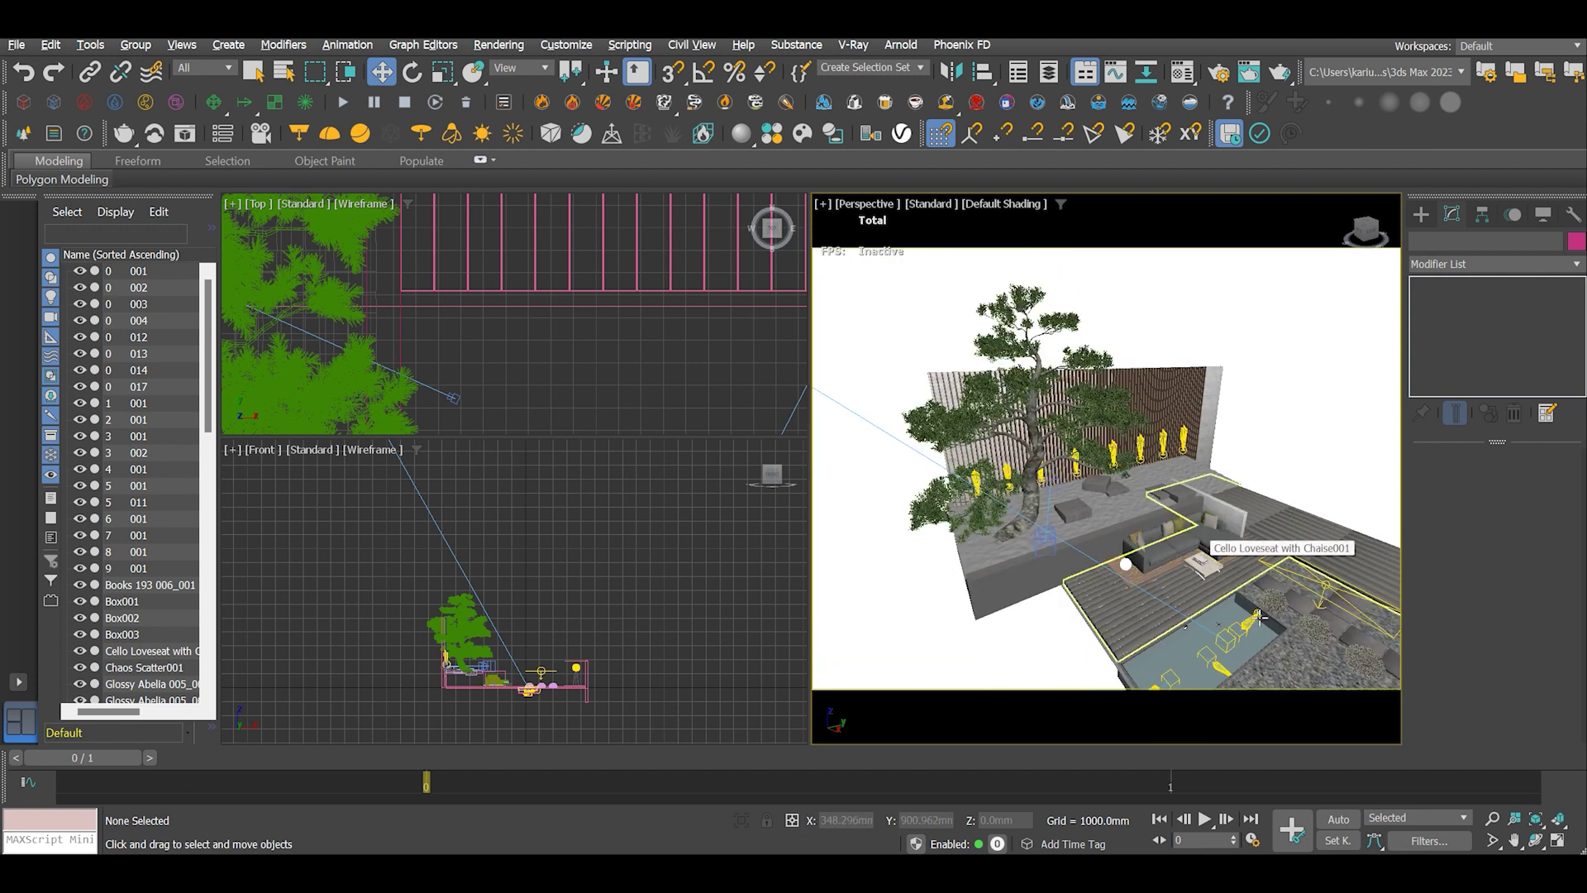
middle_click_drag(1258, 616, 1210, 585)
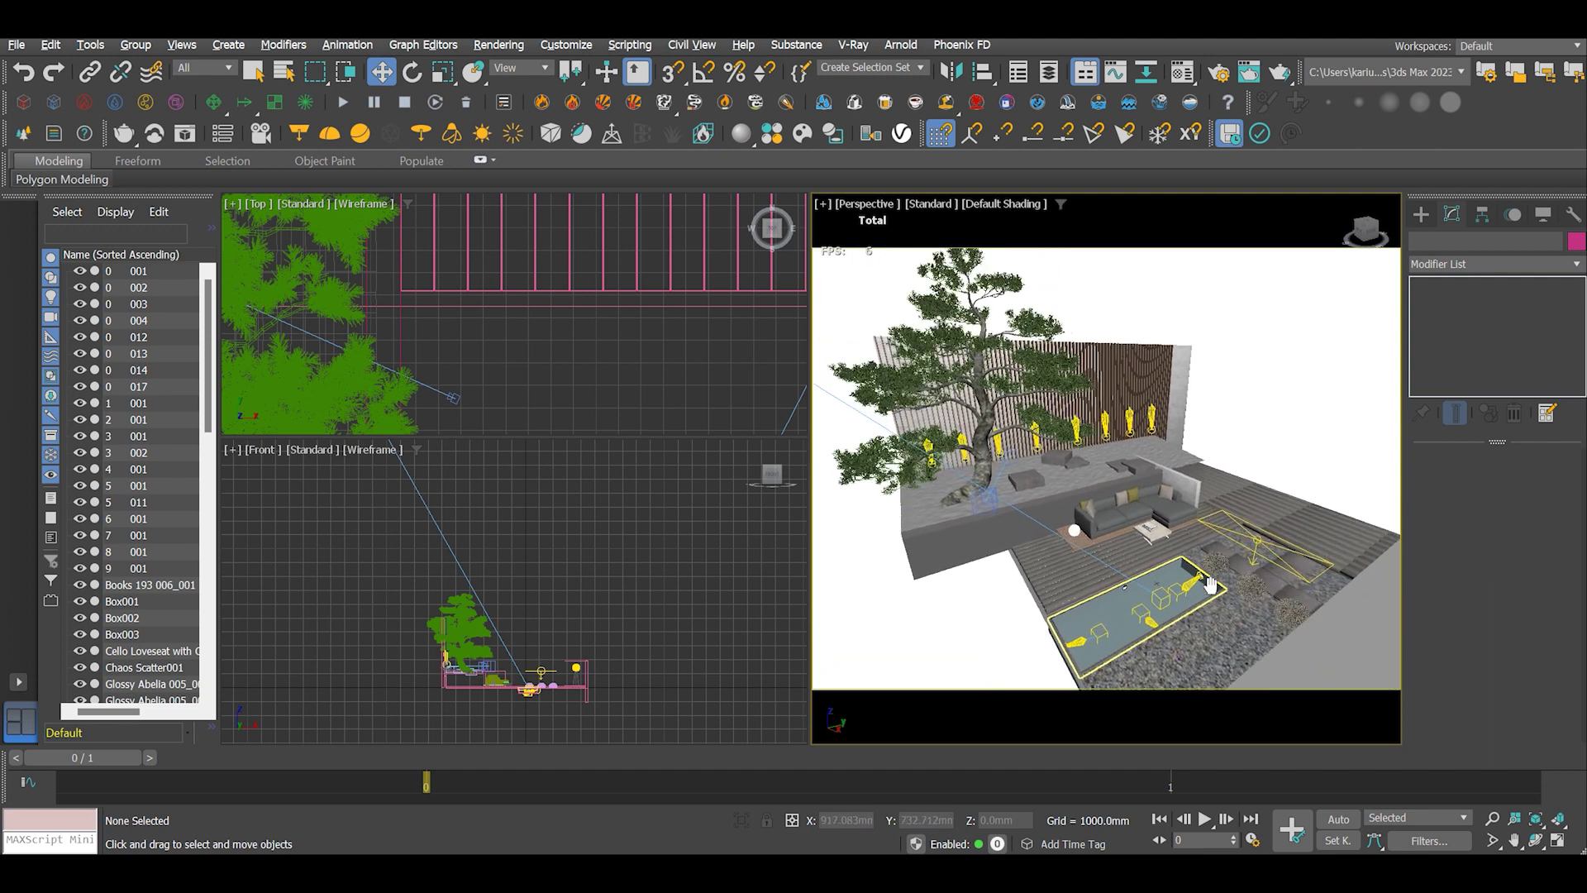
scroll(1122, 522, "up", 3)
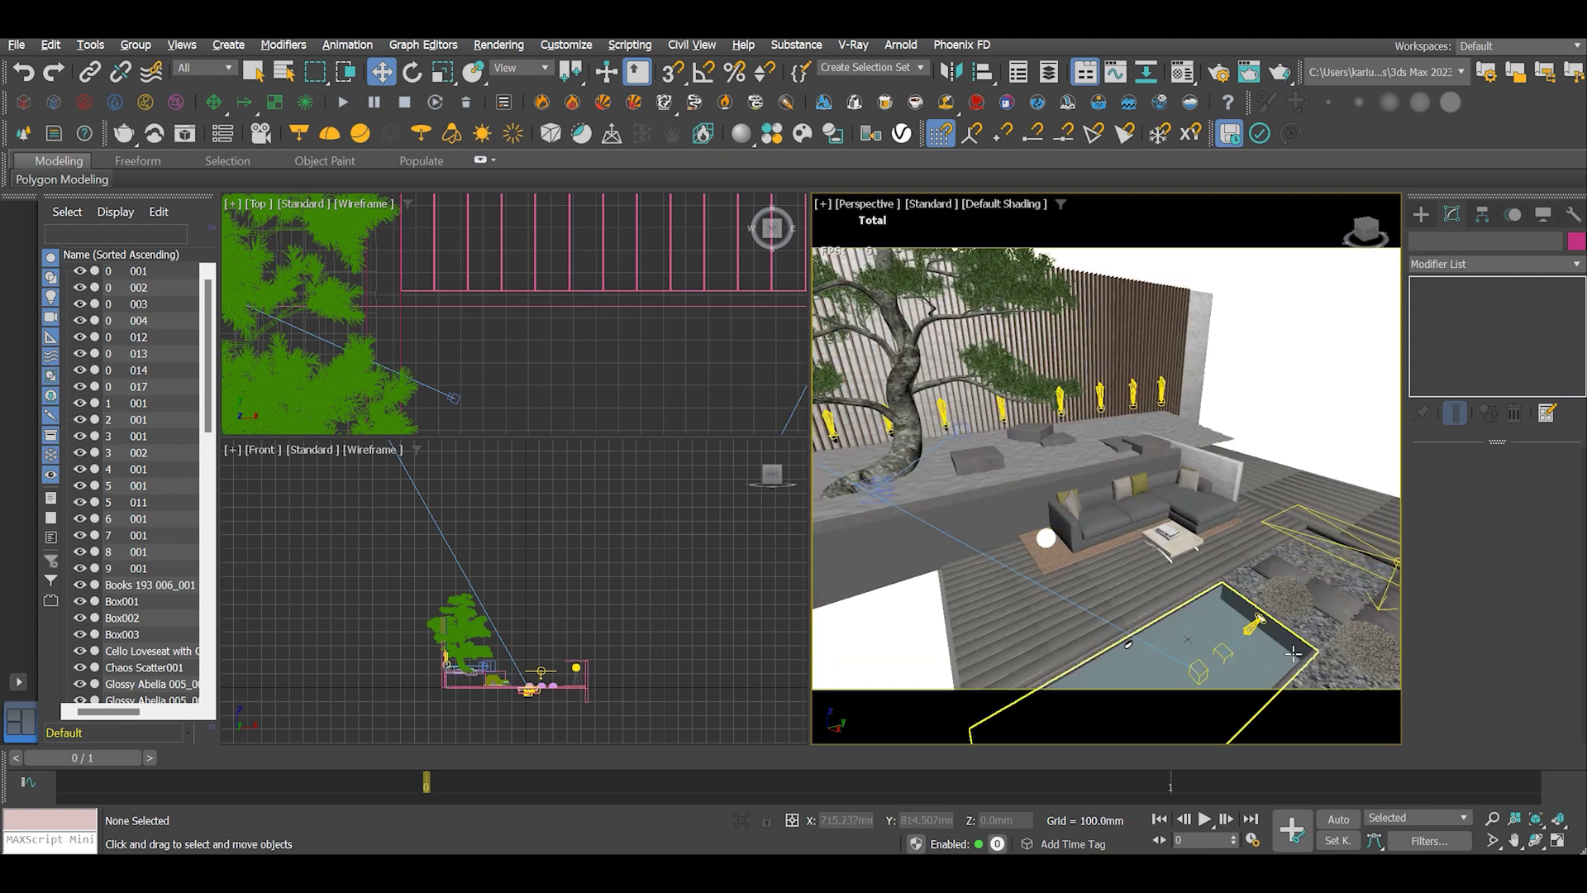
left_click(1036, 464)
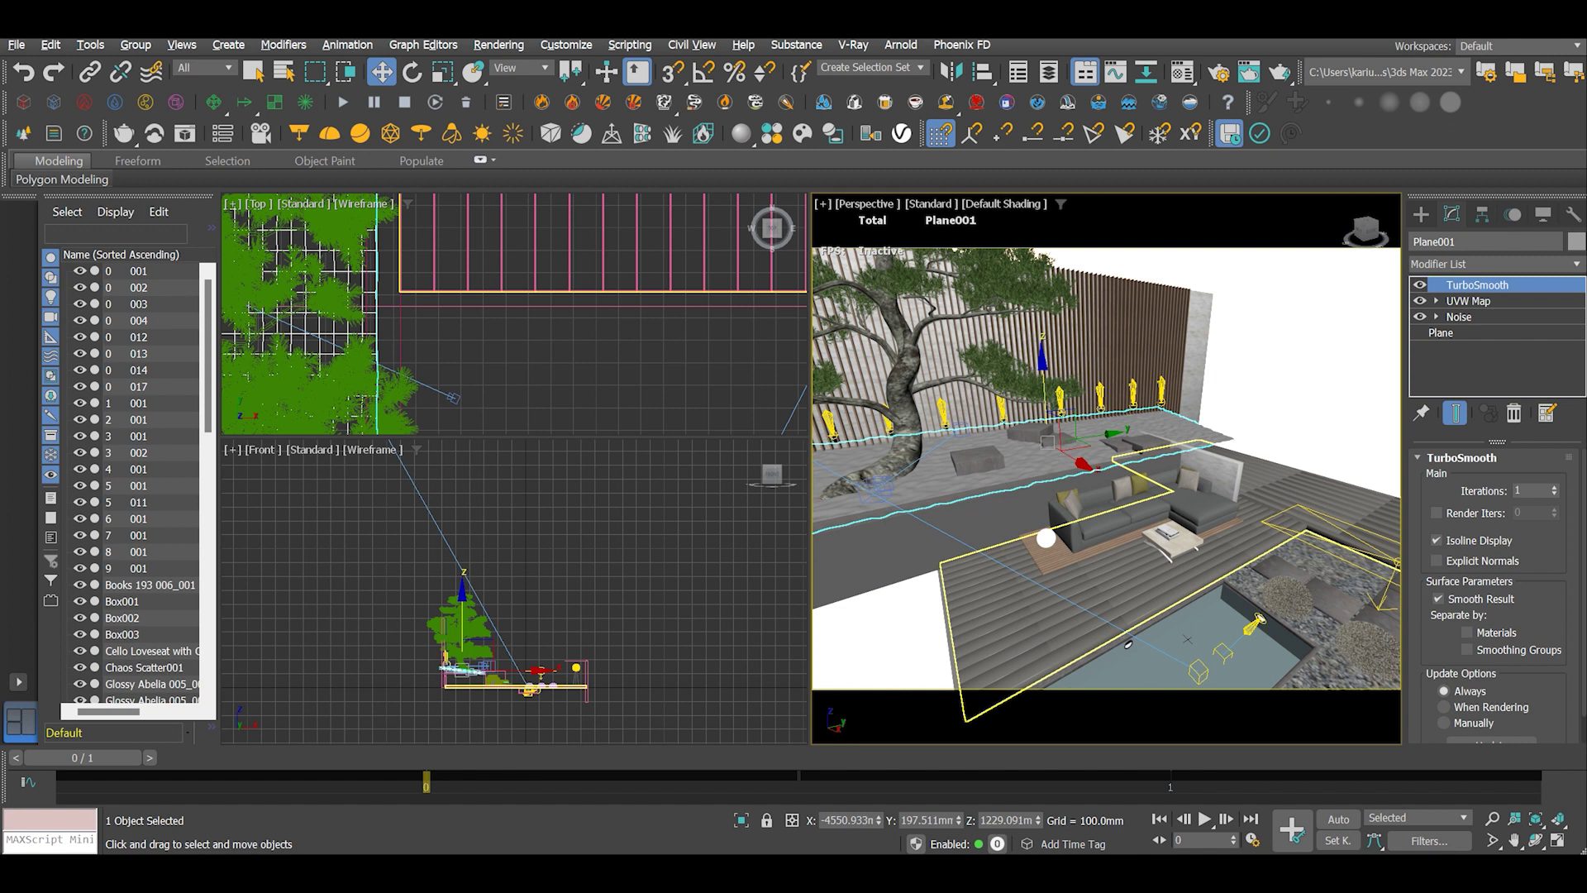
left_click(1441, 332)
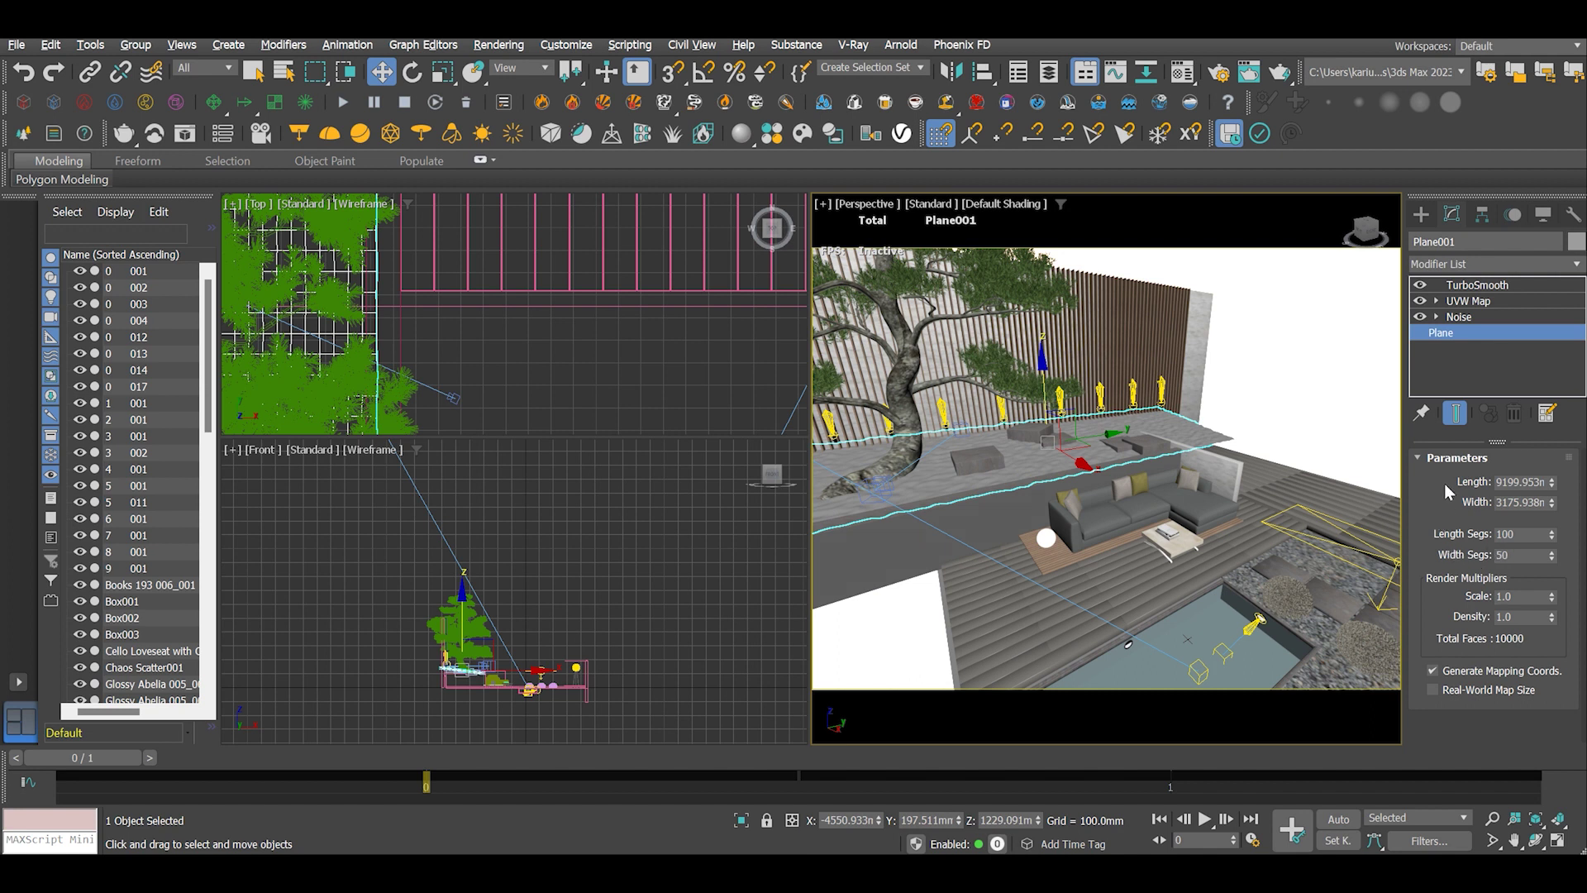
scroll(1032, 458, "up", 5)
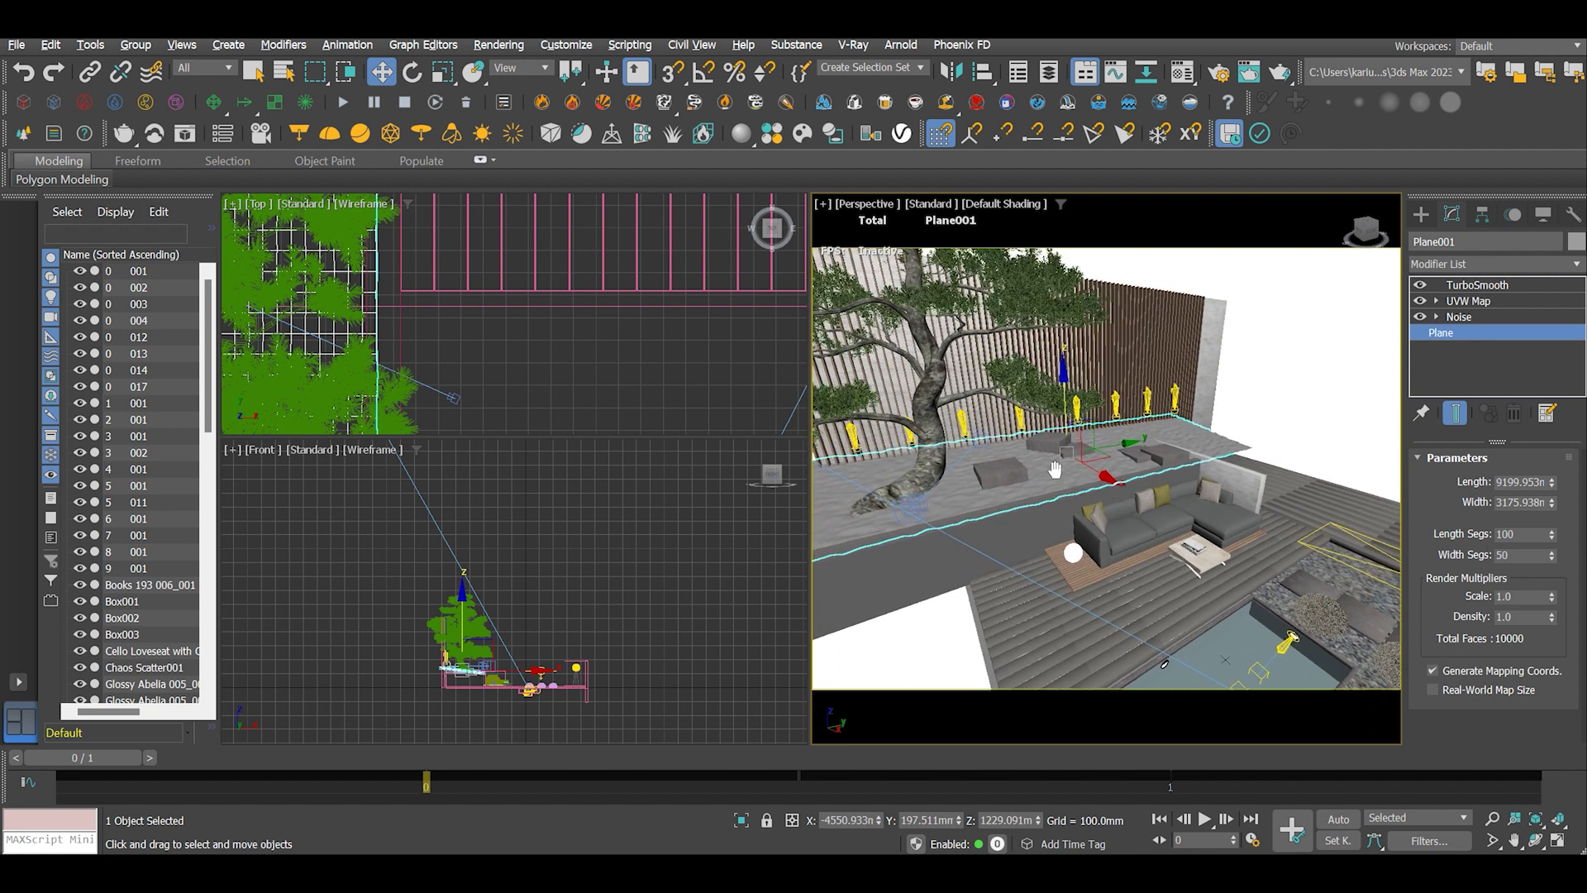
scroll(1054, 477, "up", 2)
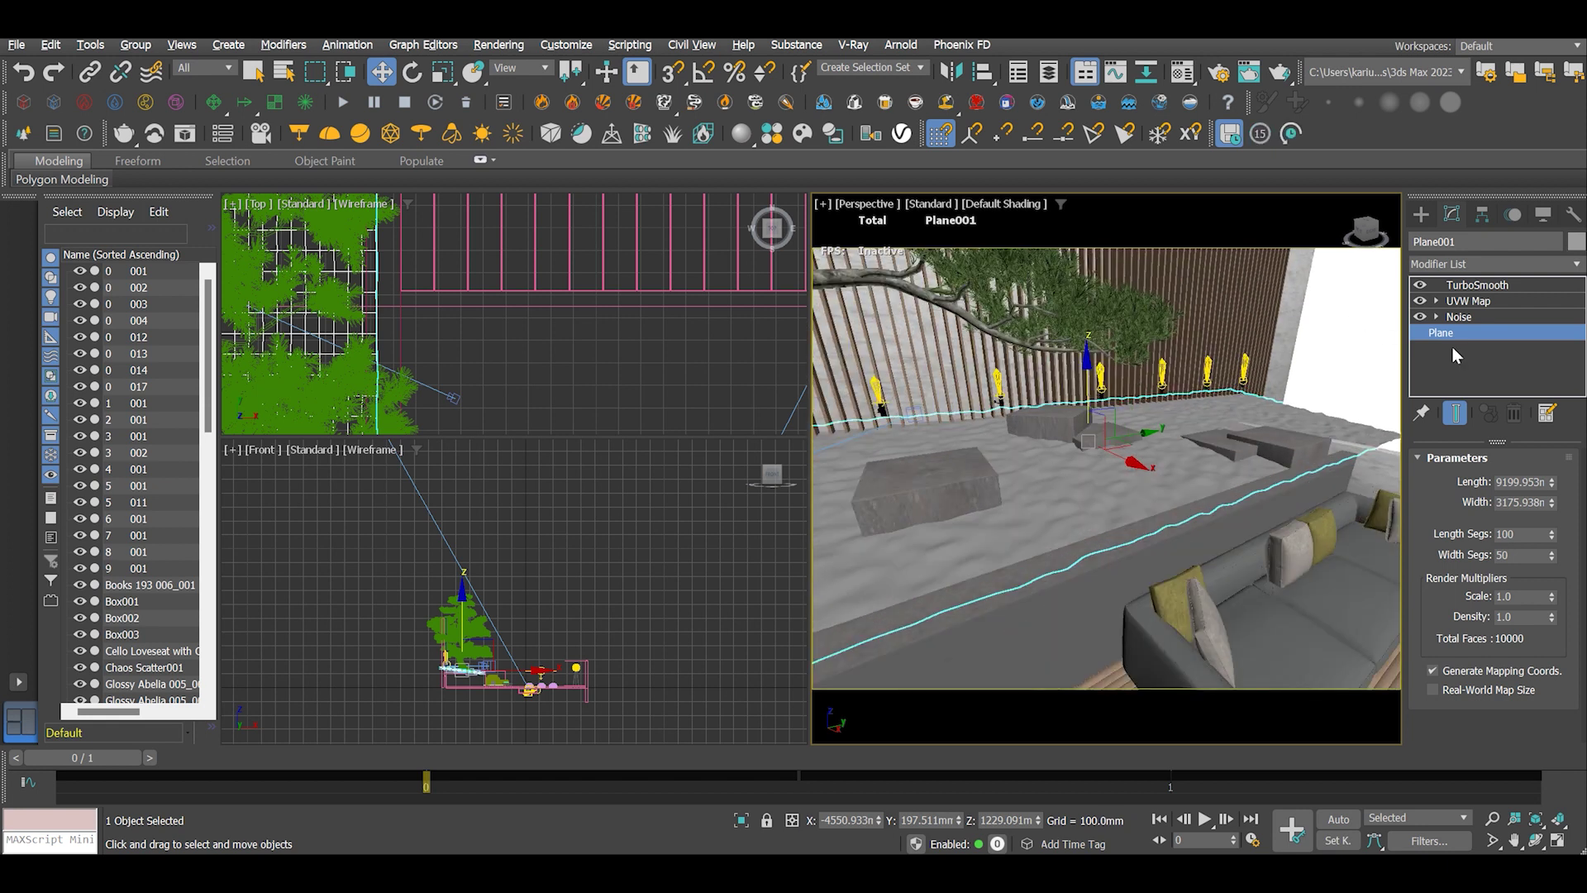
Step: Compare the ground plane with its Noise modifier off and on, and review the UVW Map and TurboSmooth modifiers
left_click(1421, 317)
left_click(1432, 323)
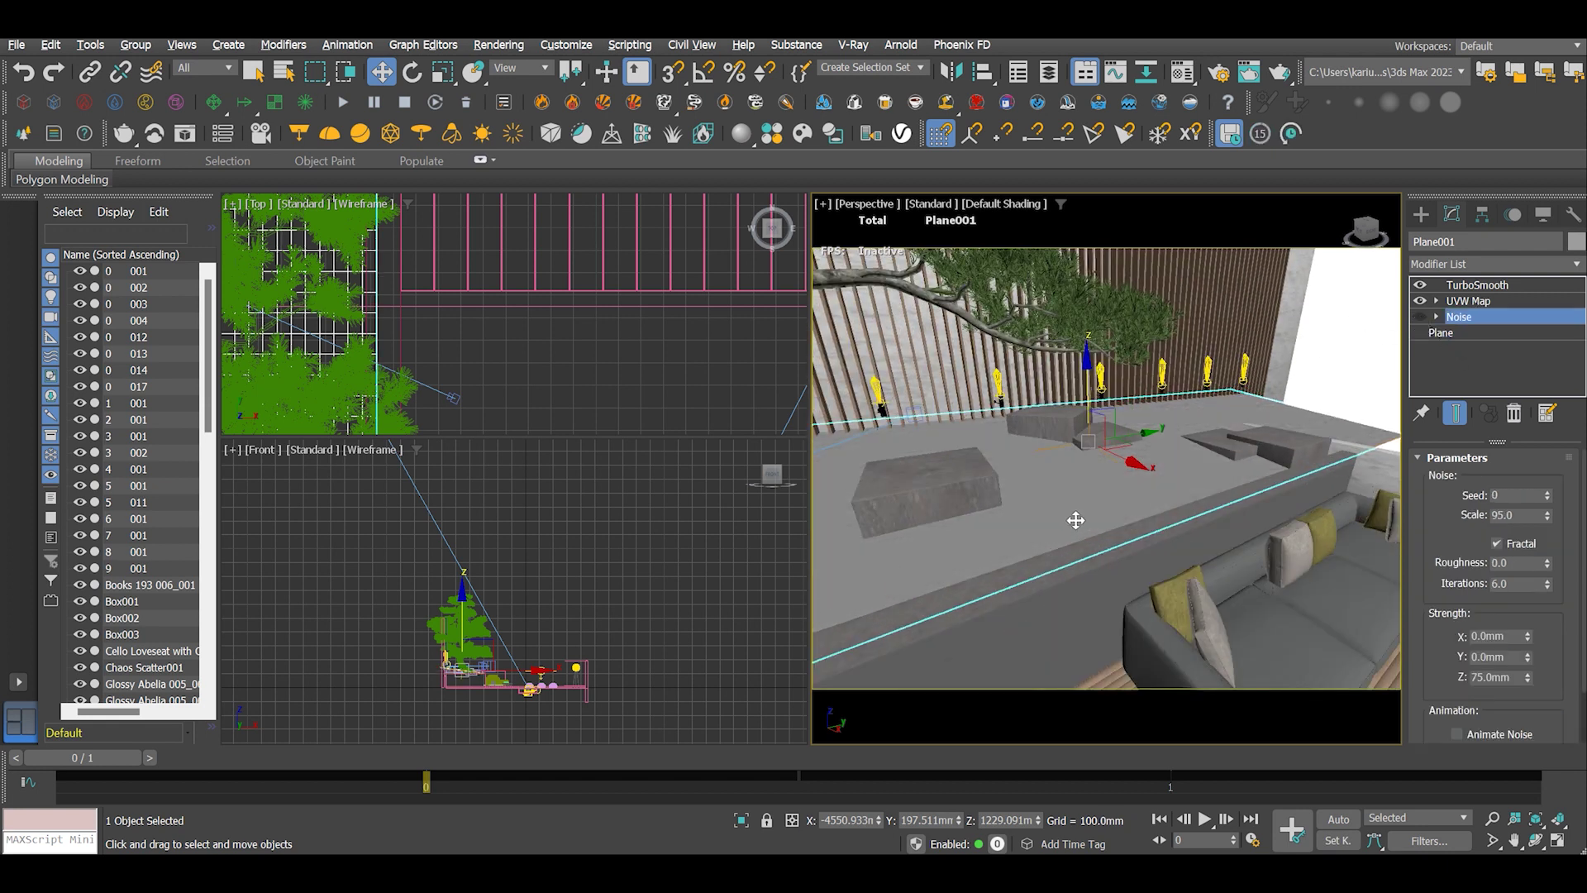
left_click(1421, 316)
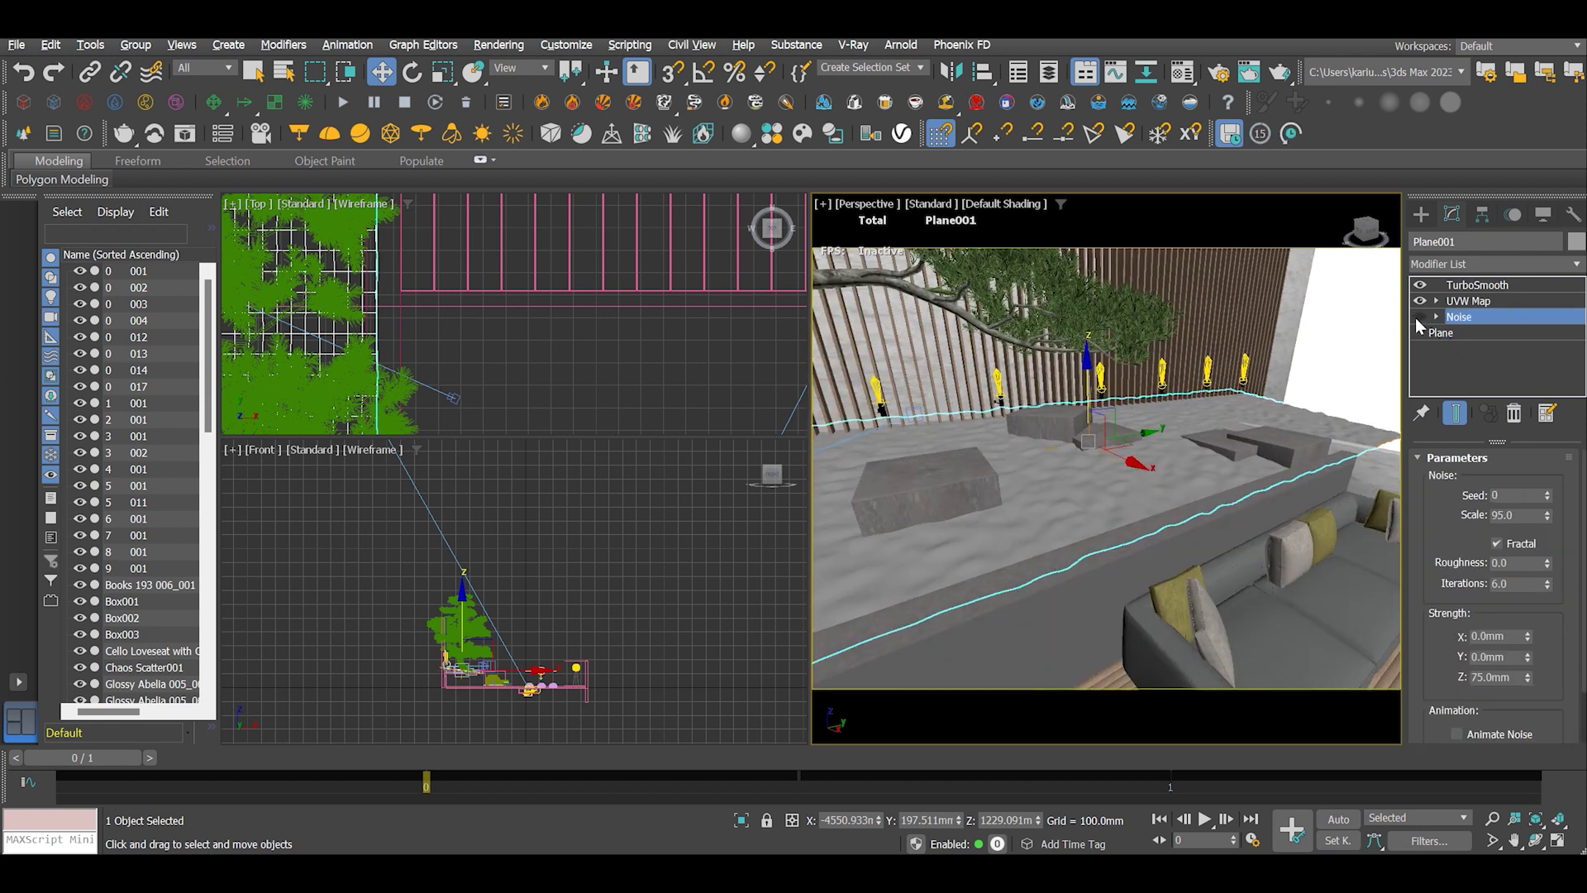
left_click(1467, 301)
left_click(1448, 286)
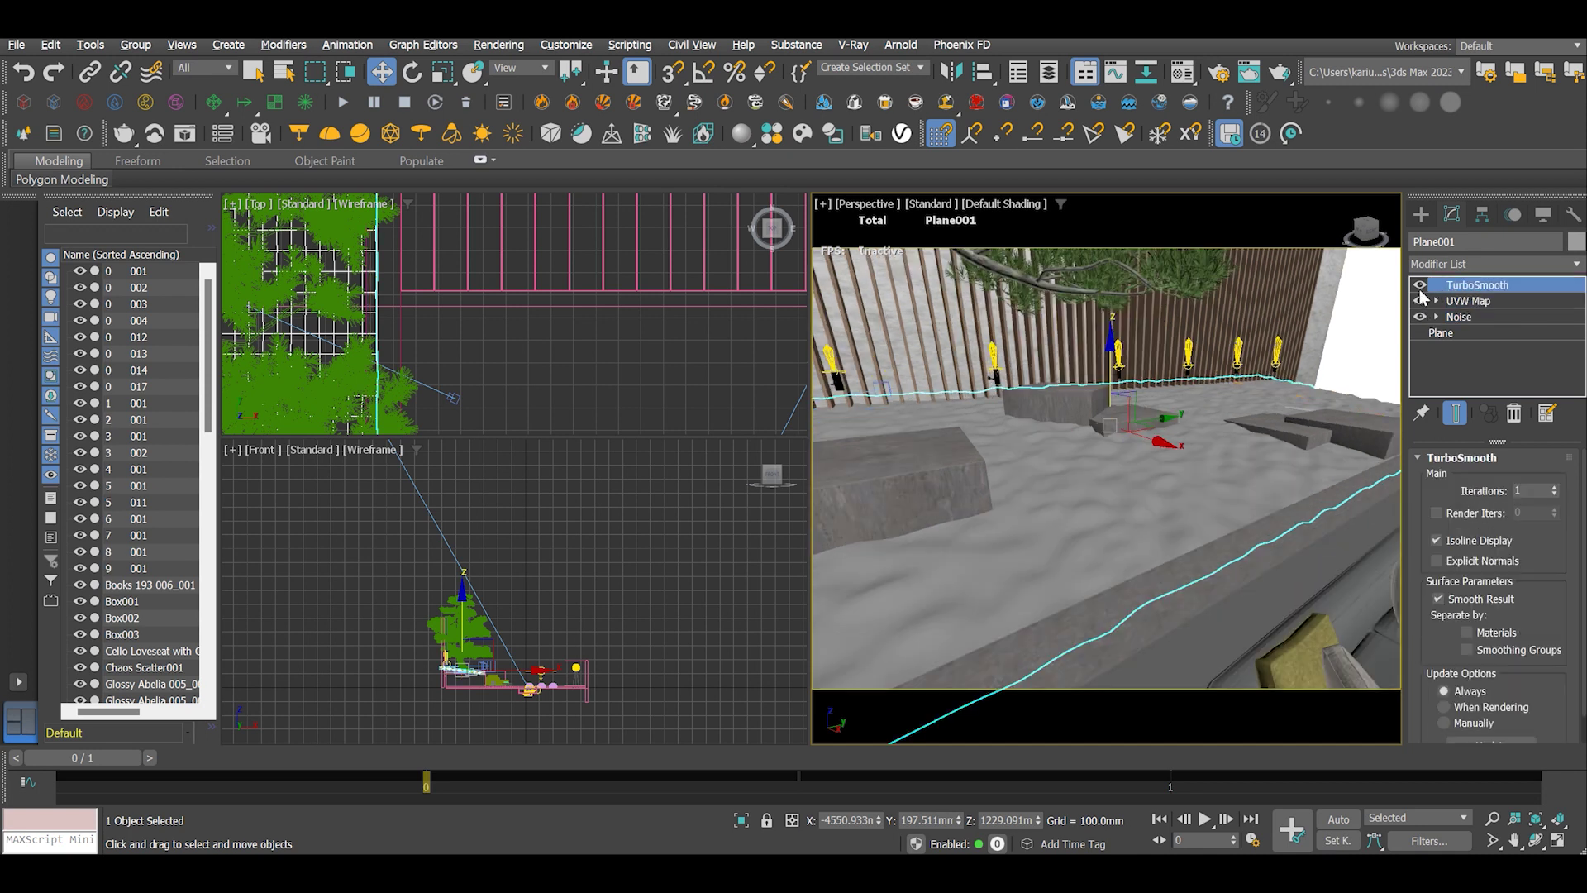
left_click(1420, 286)
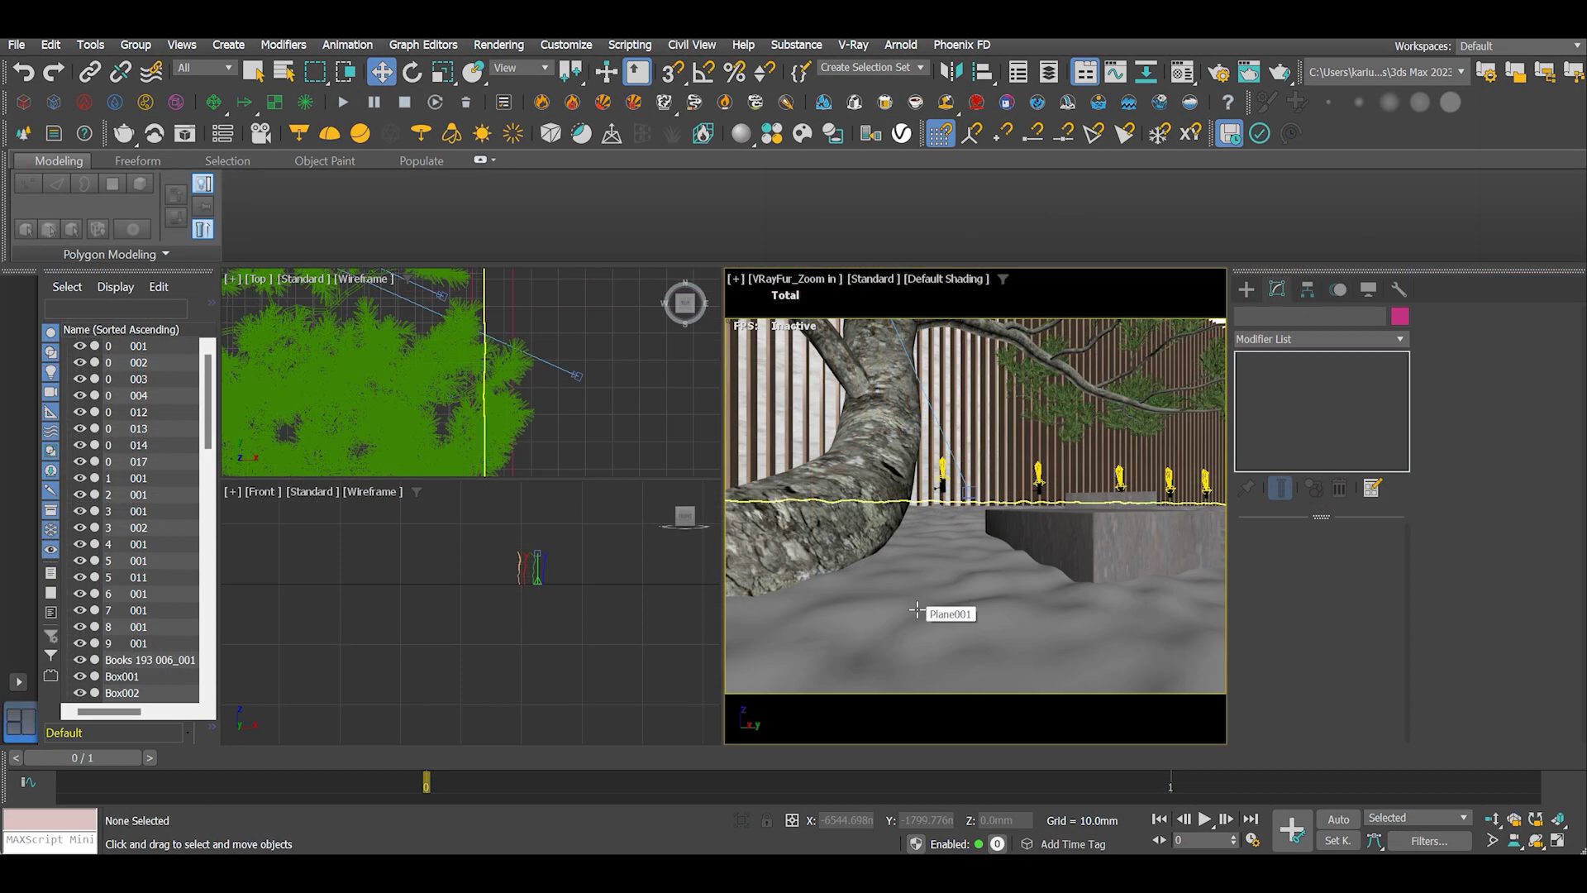
Step: Hide every object except the ground plane and switch the camera viewport to a perspective view showing the plane's surface
left_click(914, 609)
right_click(916, 611)
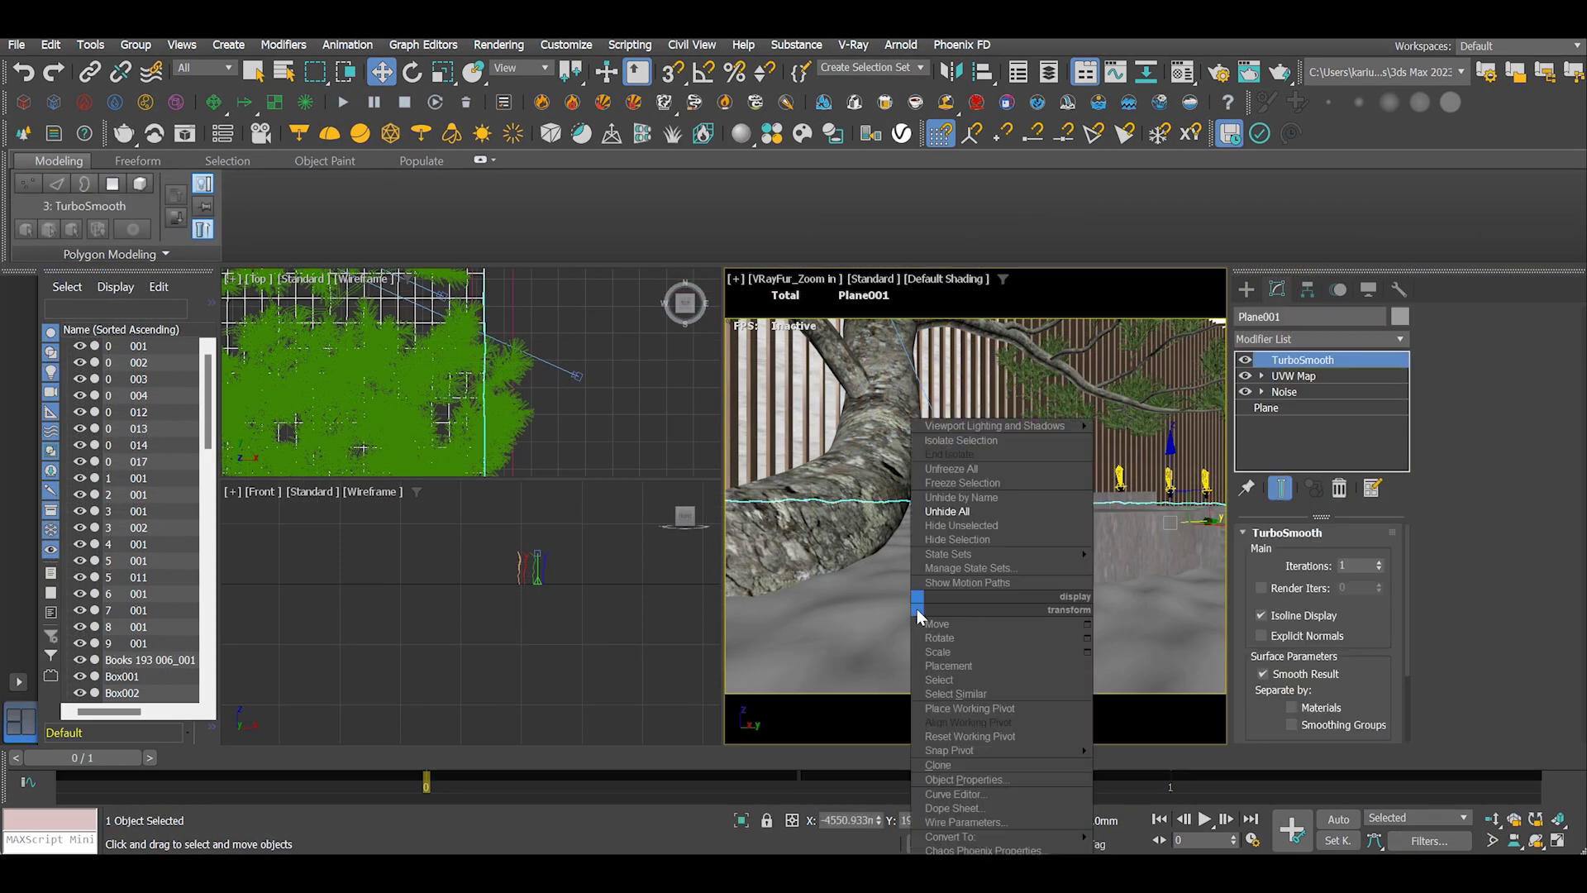
left_click(959, 526)
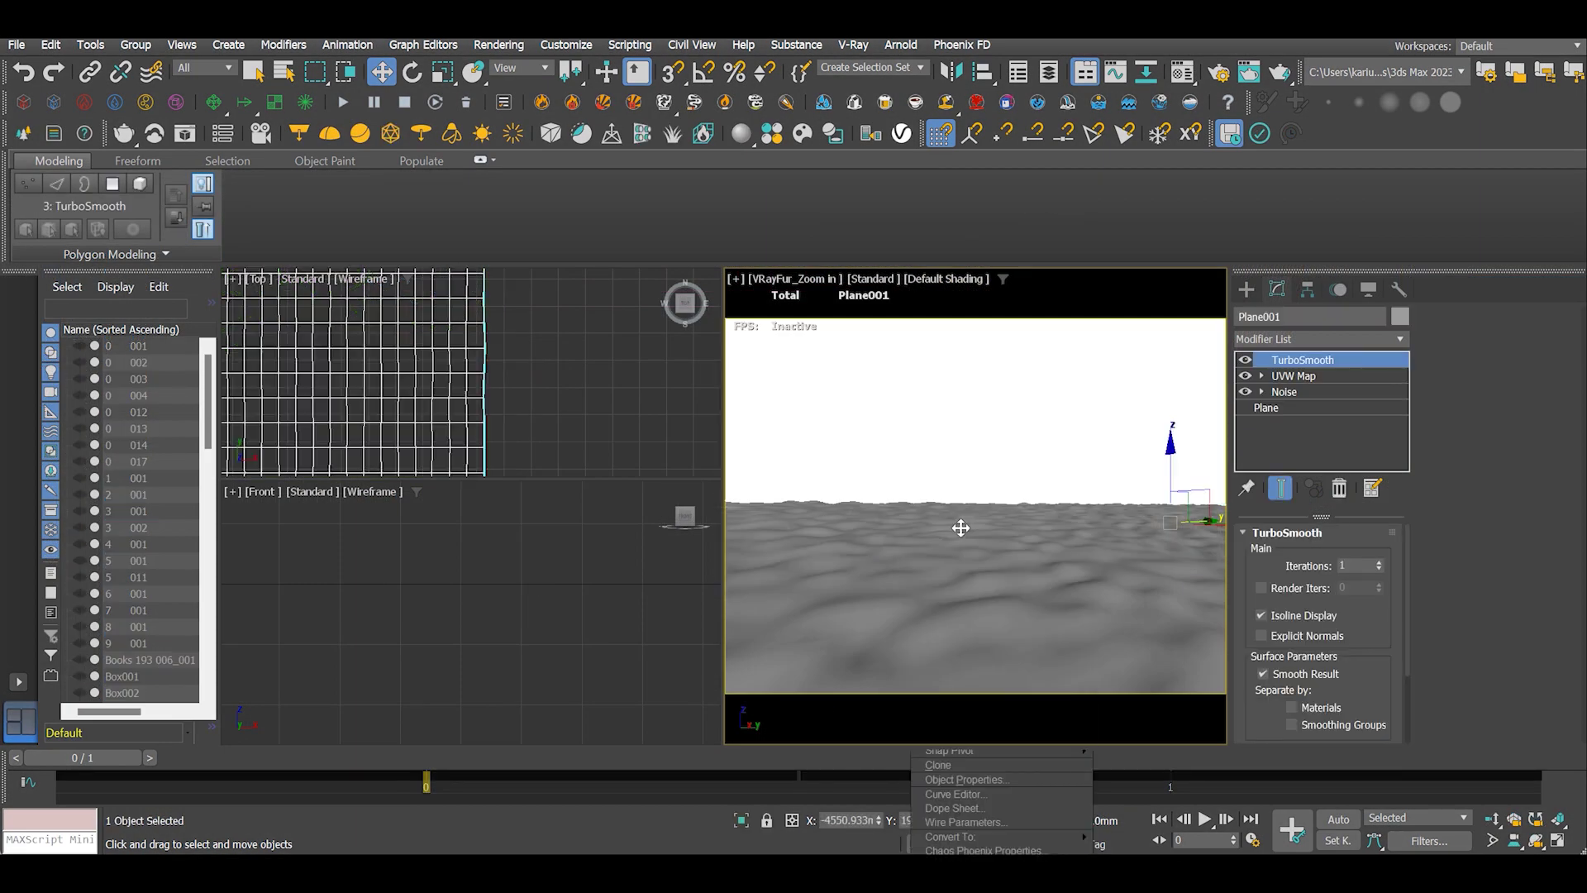
left_click(960, 447)
key("p")
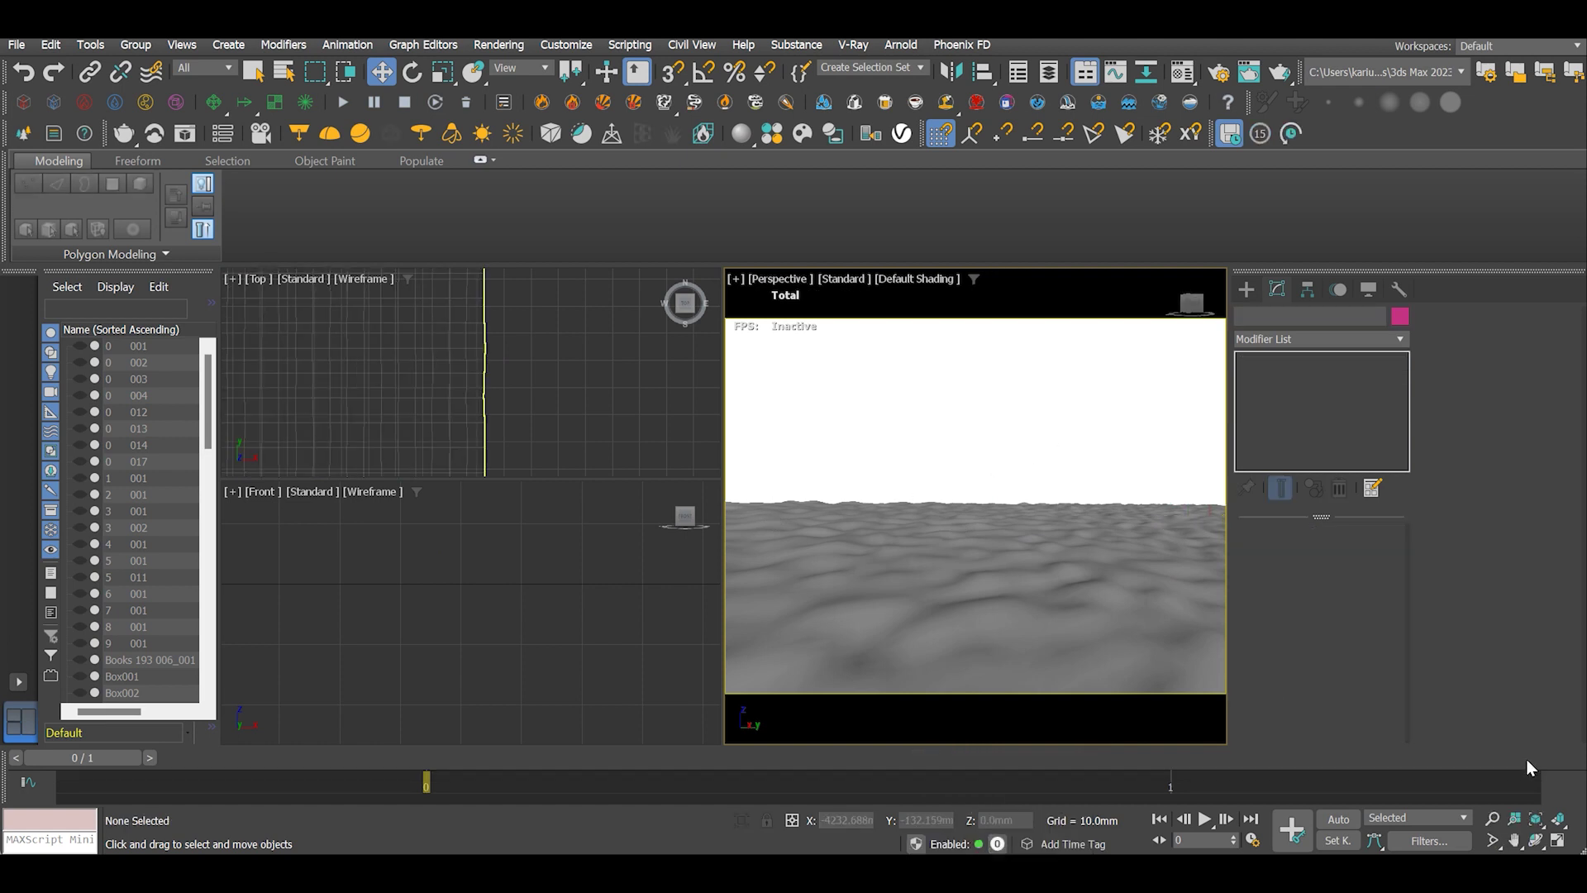
left_click(1536, 841)
left_click_drag(911, 492, 975, 521)
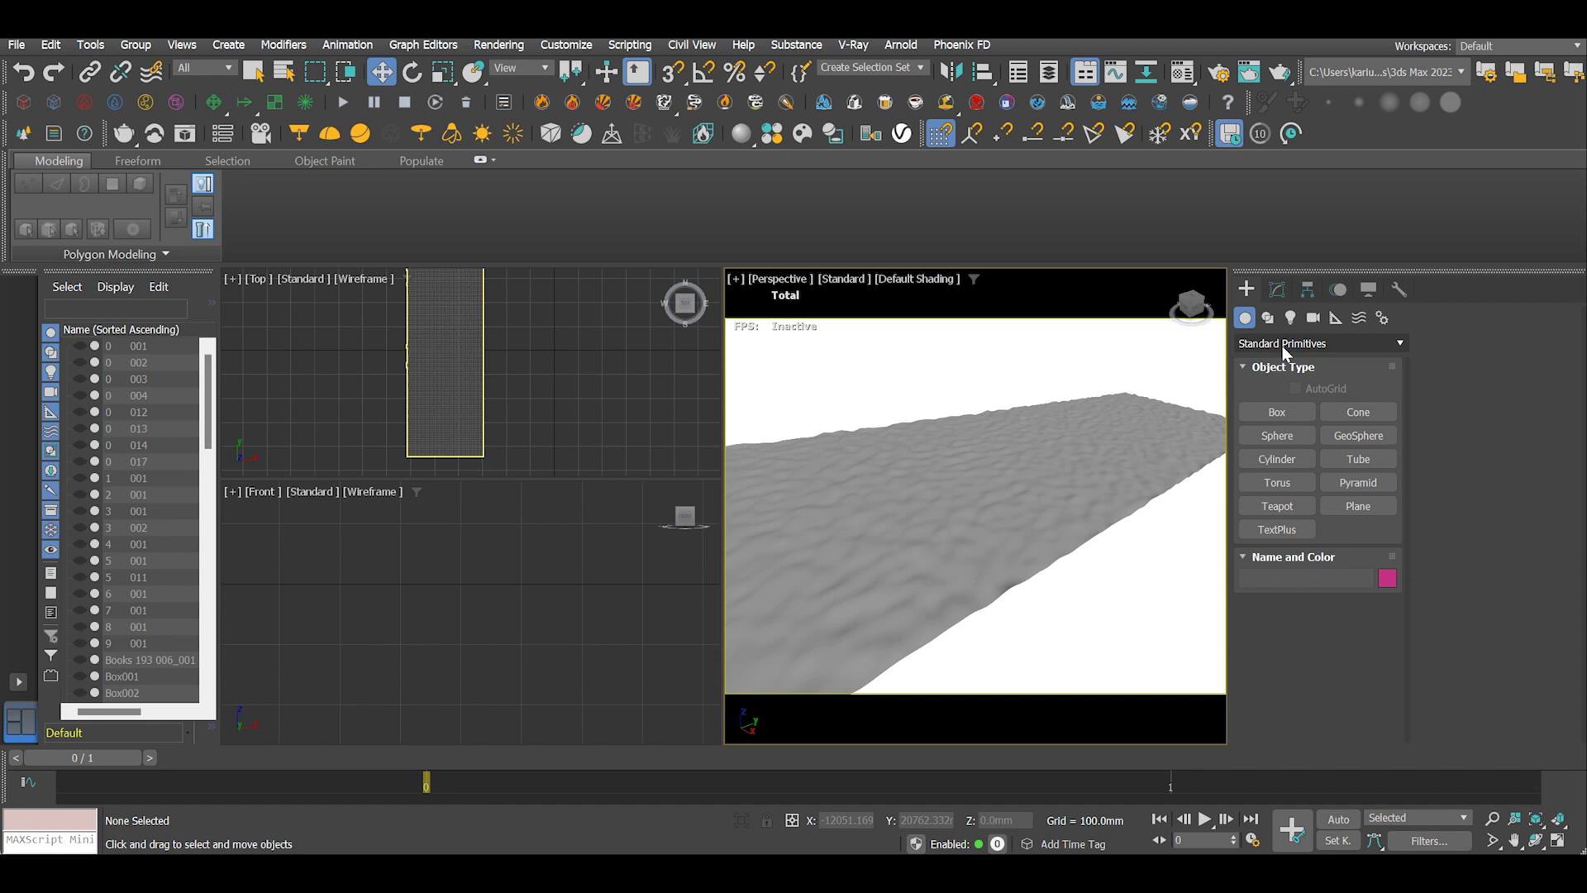
Step: Create a PF Source particle system beside the ground plane with an emitter about 1803 mm long and 1778 mm wide
left_click(1283, 345)
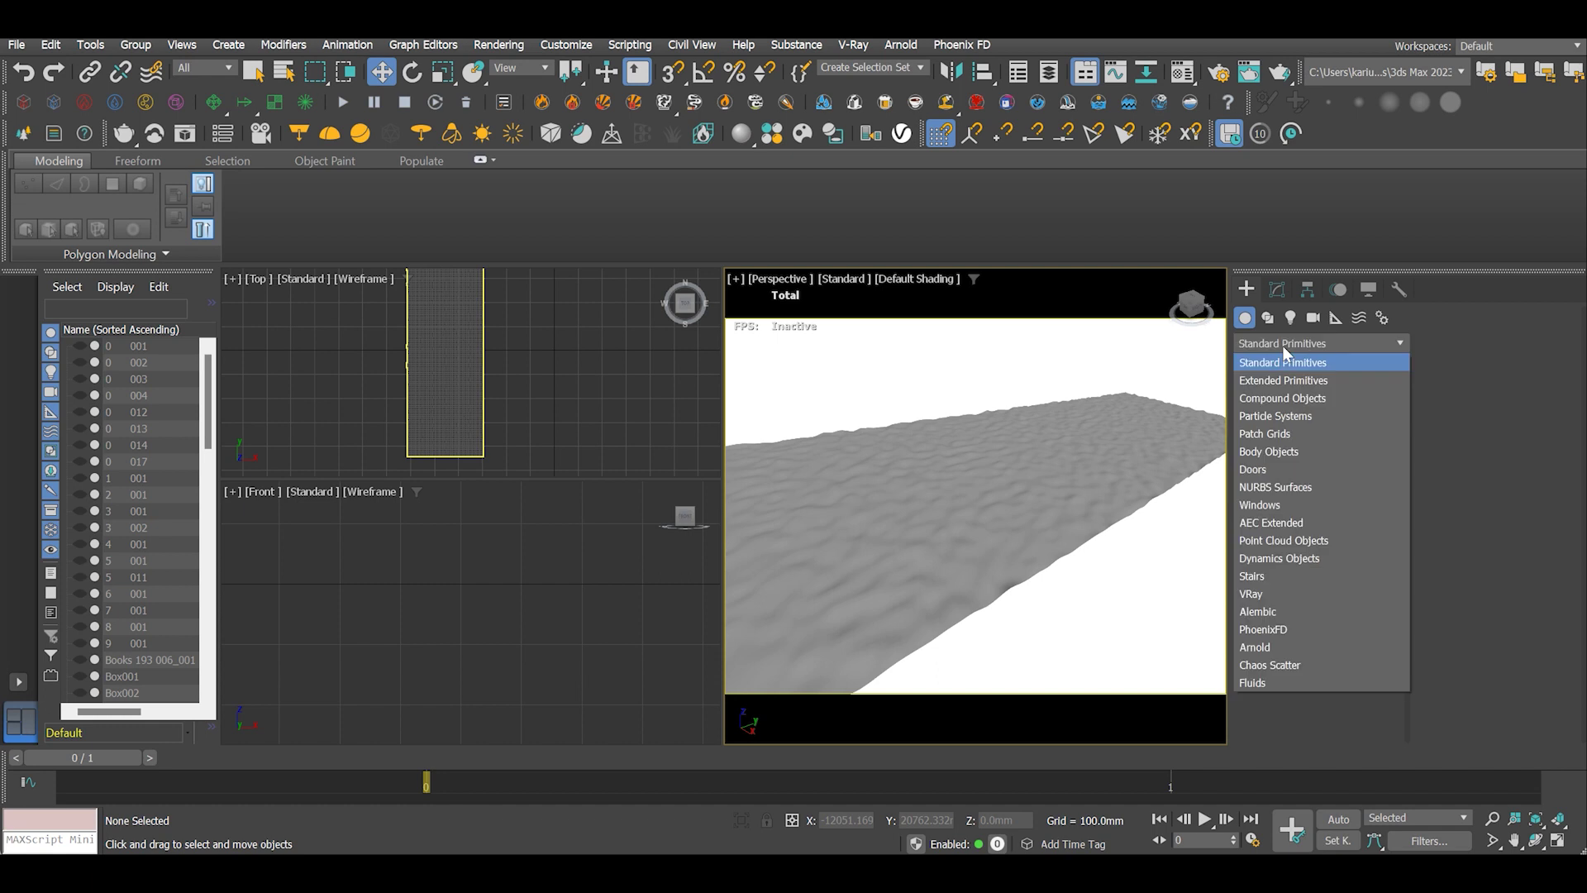
left_click(1287, 413)
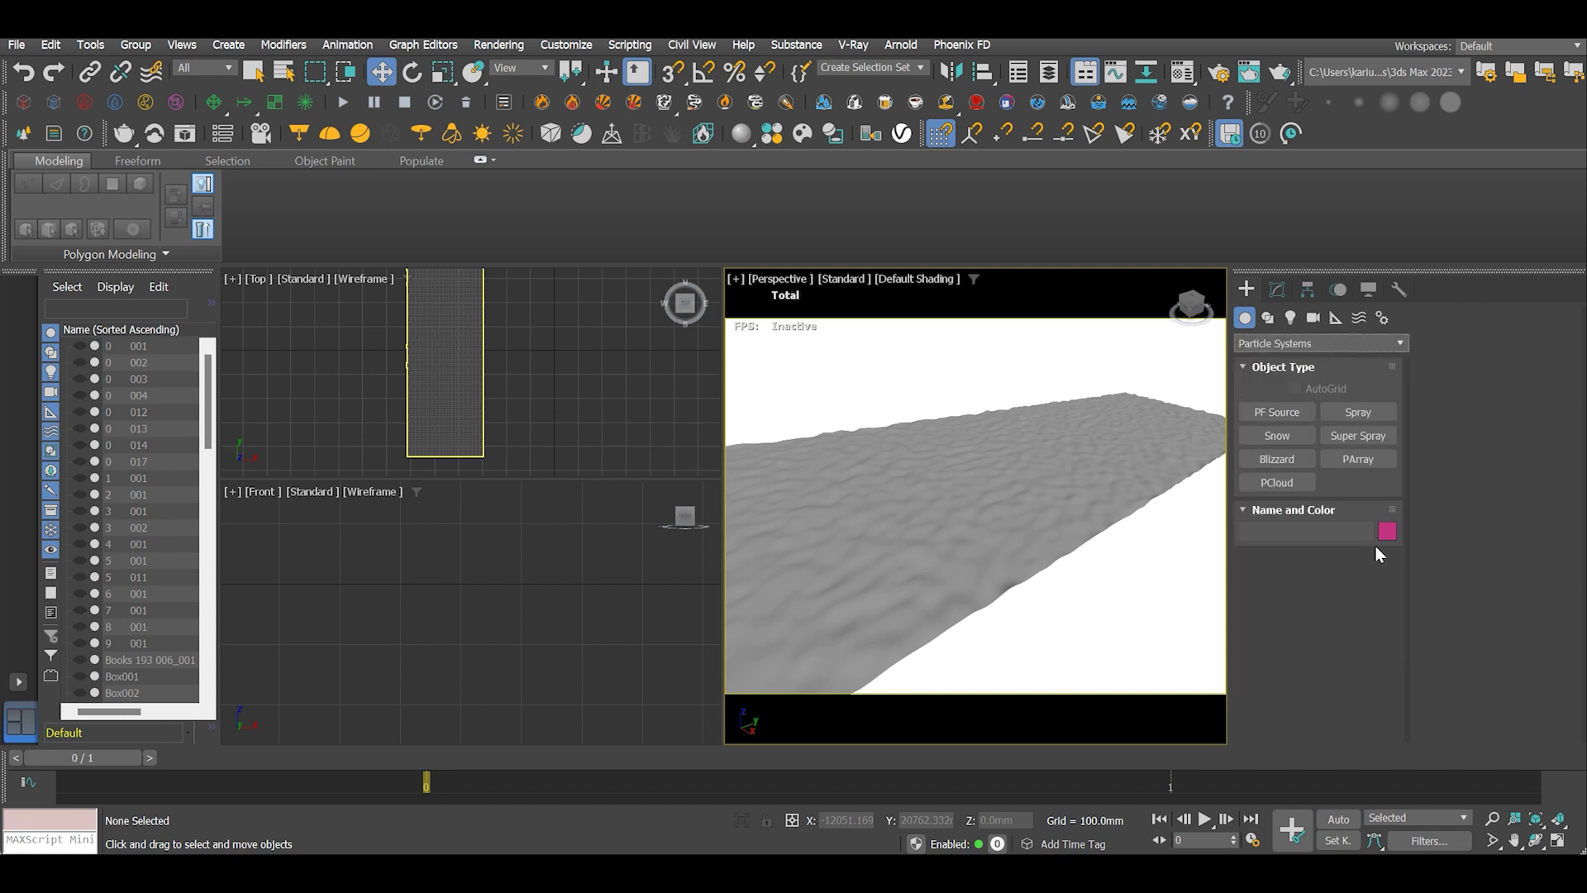
left_click(1274, 411)
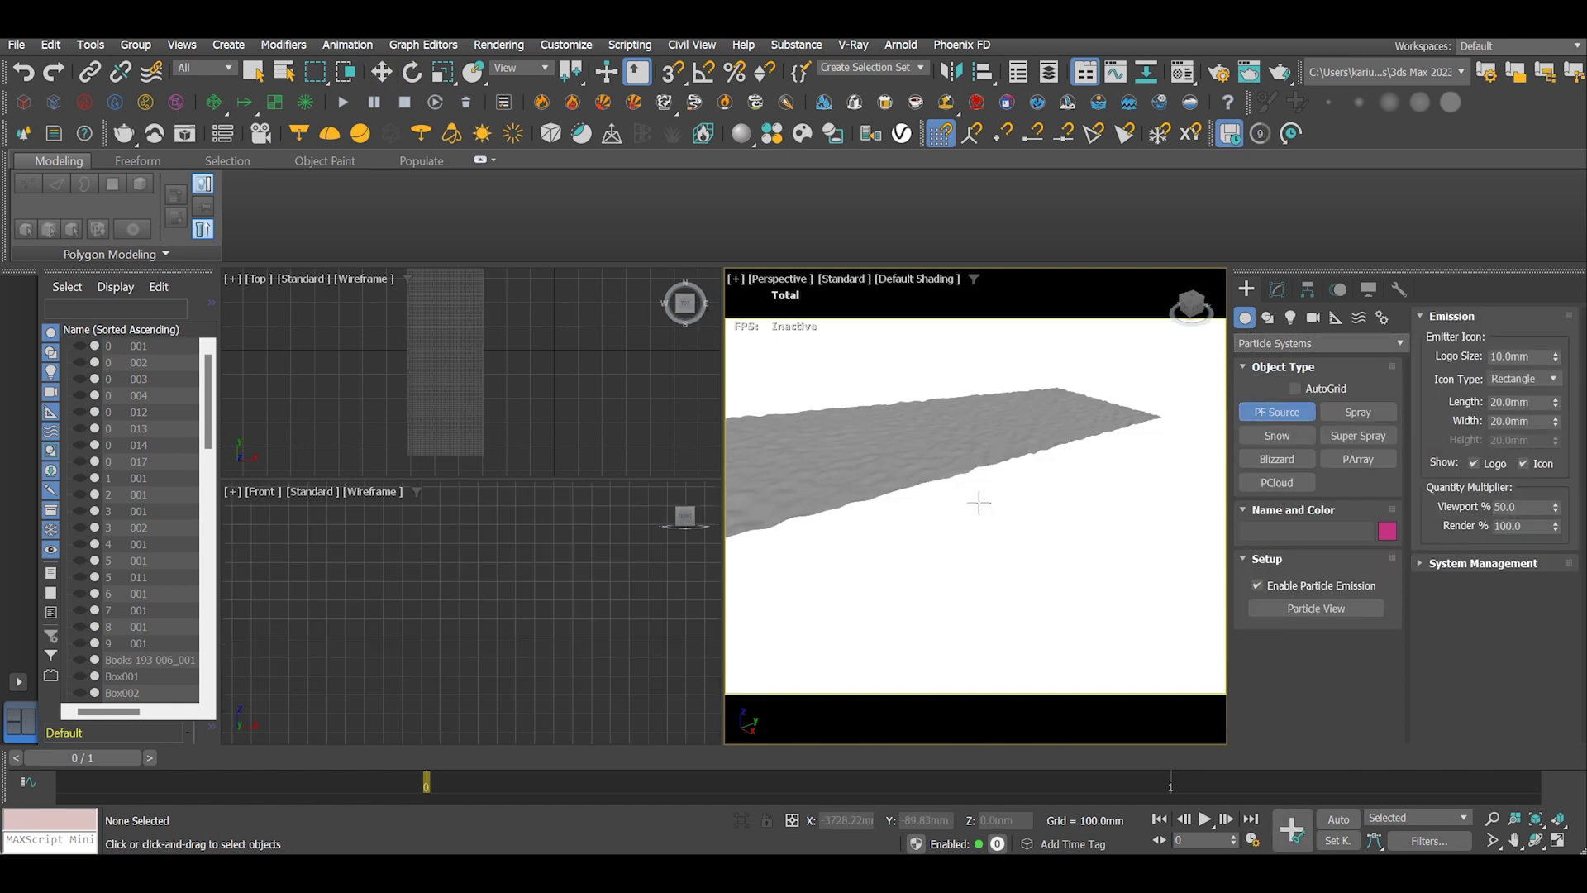
left_click_drag(979, 500, 983, 621)
scroll(1016, 498, "down", 8)
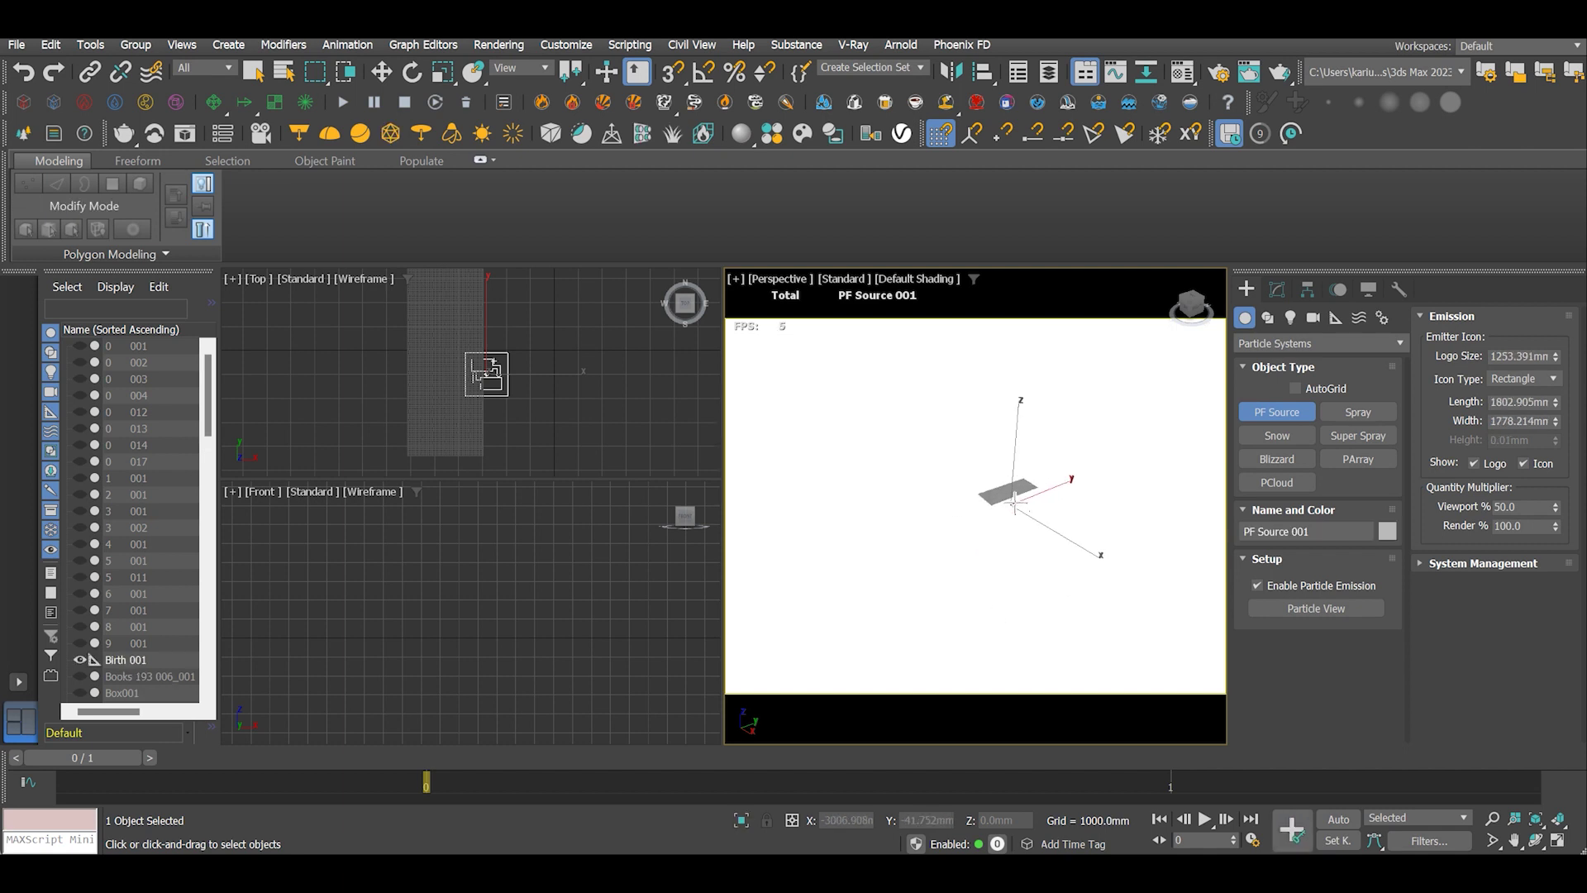
scroll(1015, 501, "up", 5)
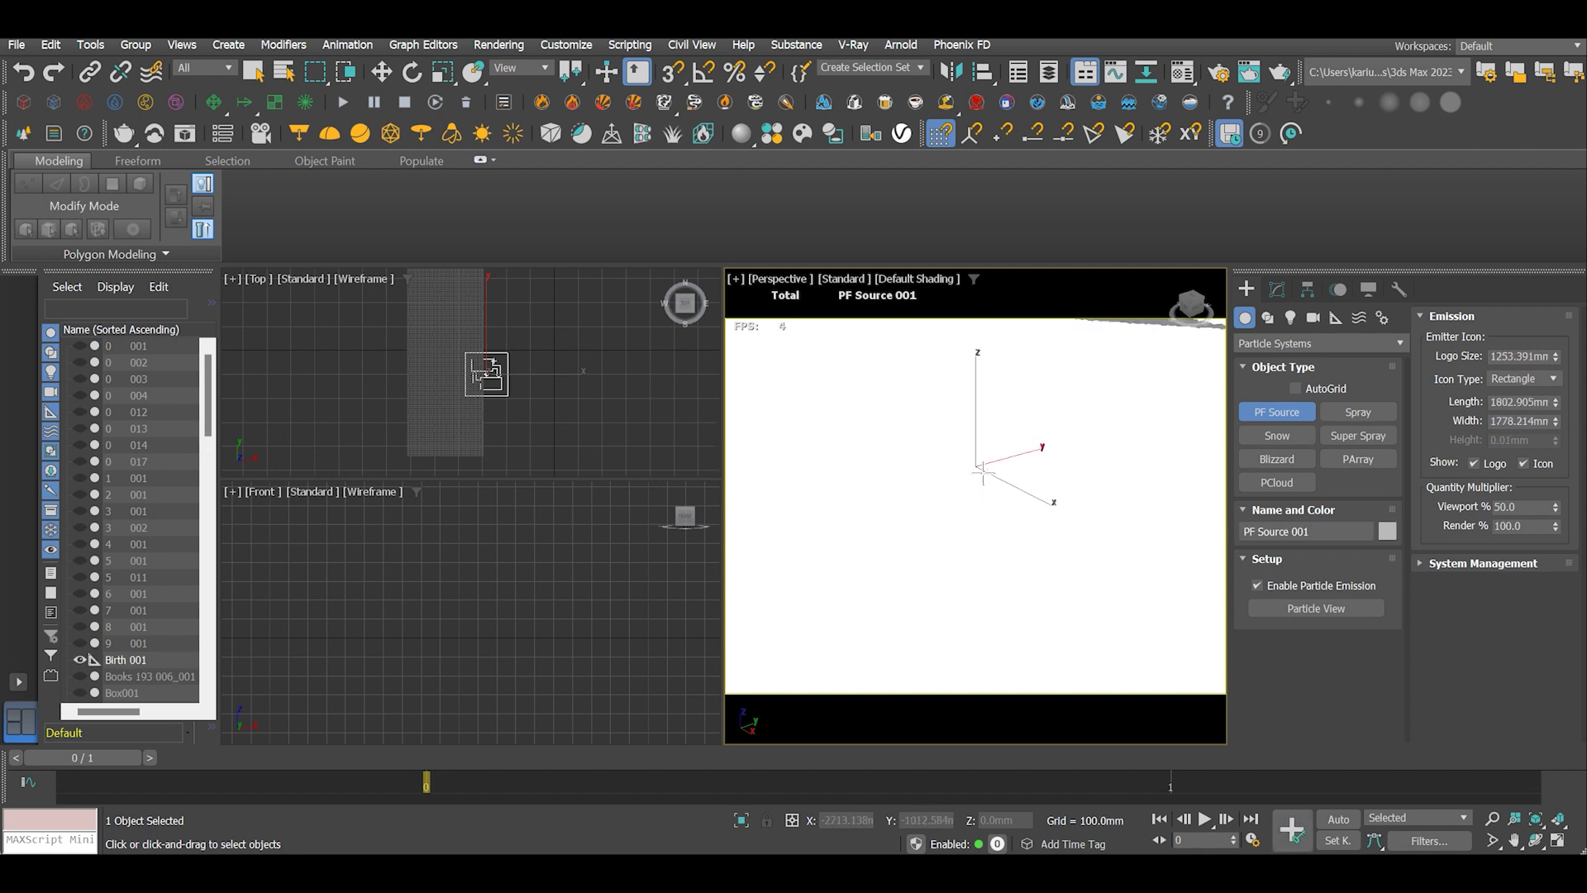
Step: Open Particle View for the PF Source and arrange it so the event operators and the emitter can both be seen
left_click(1276, 296)
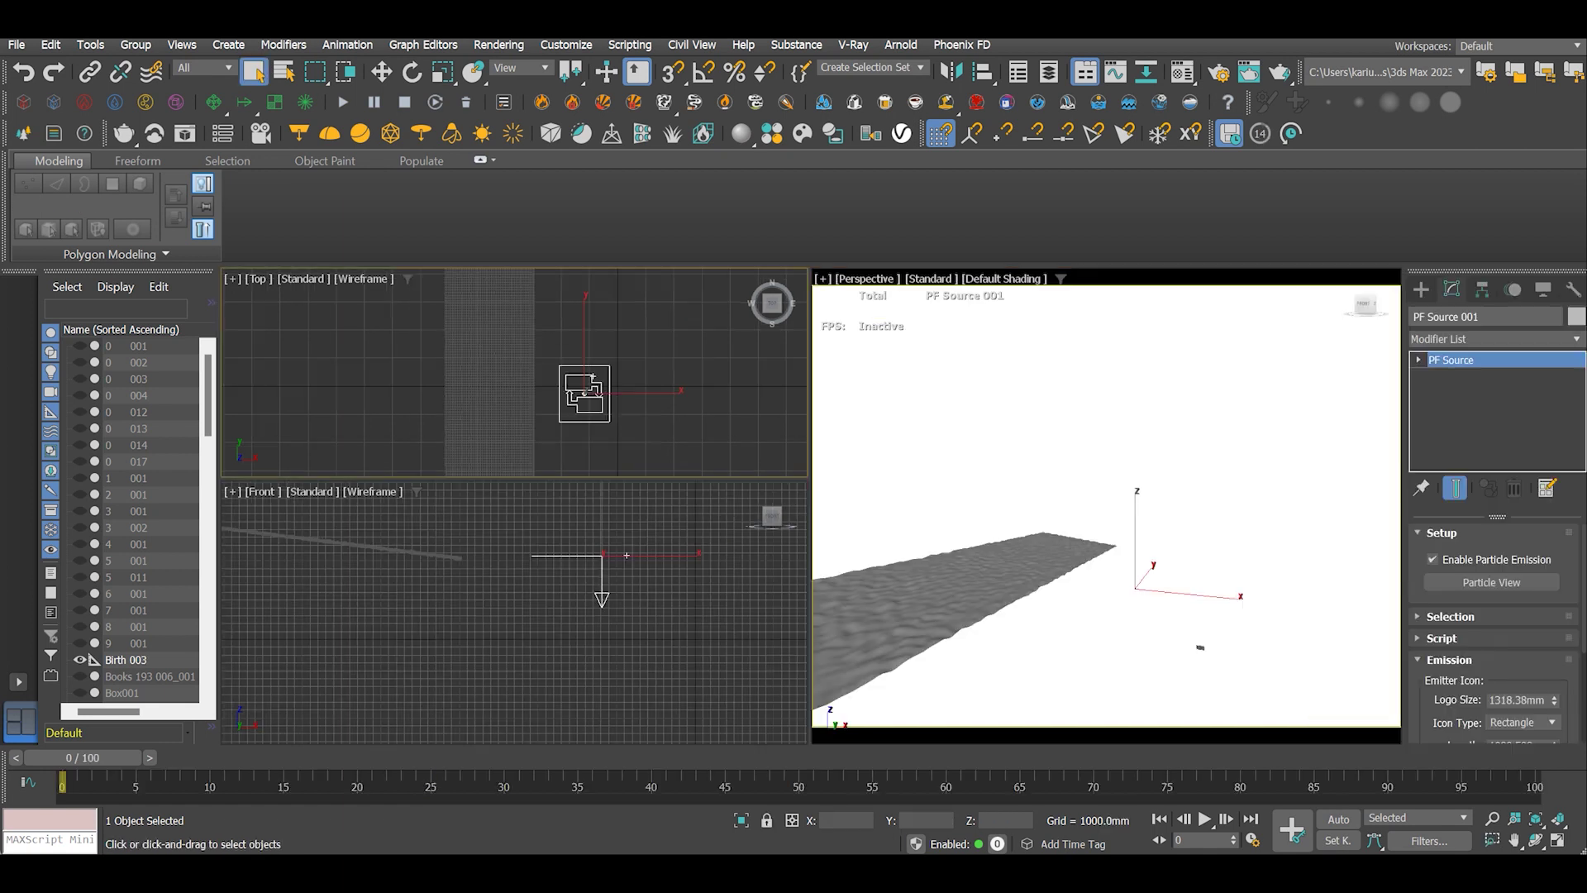
left_click(1523, 584)
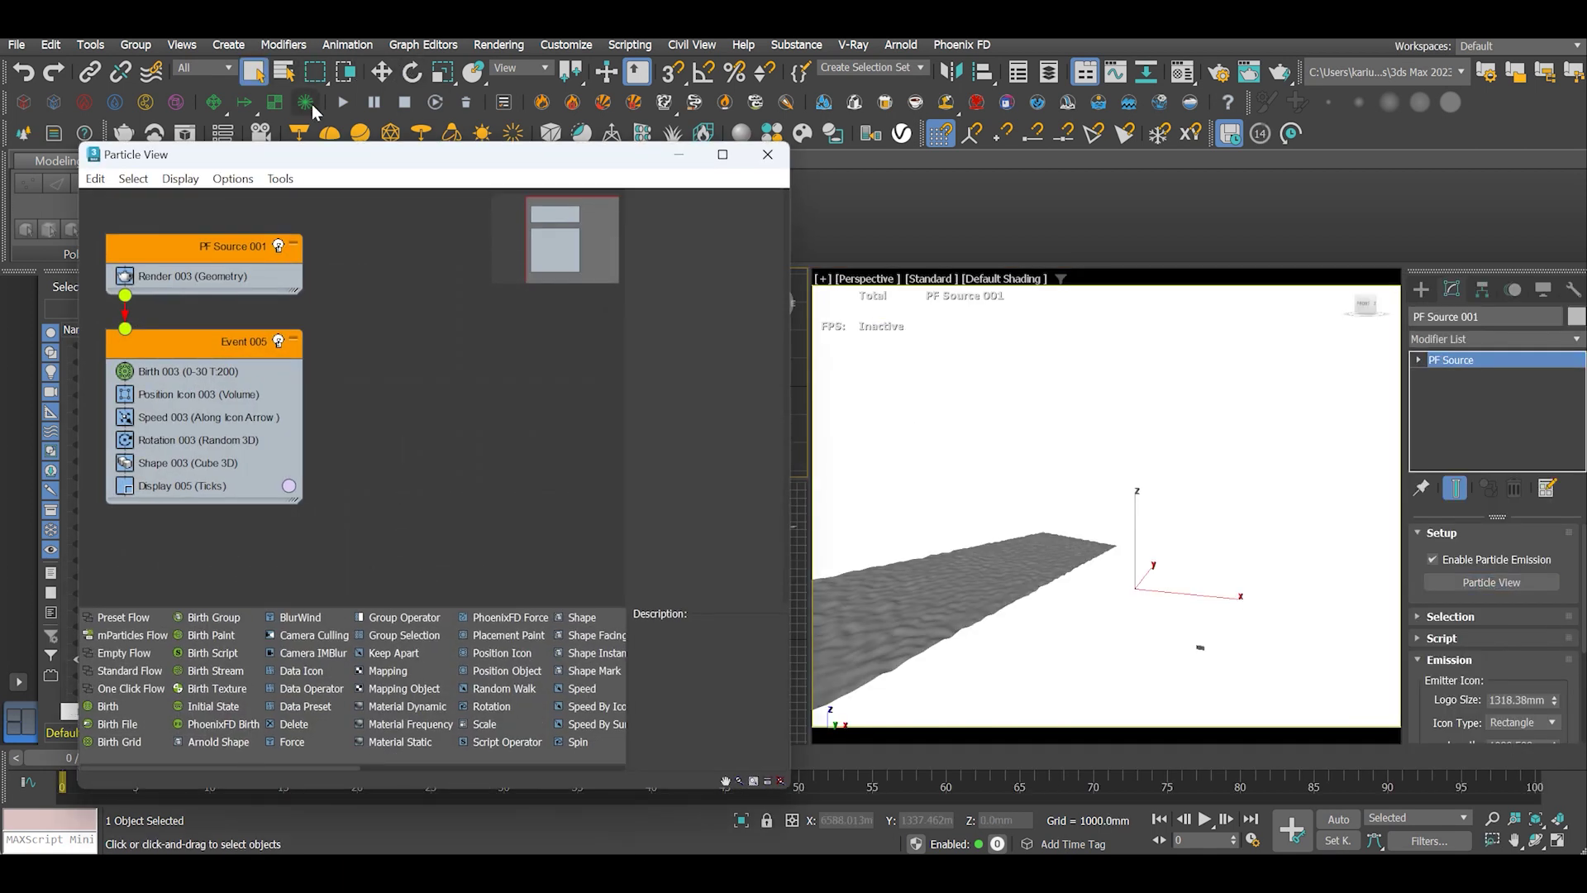
left_click_drag(437, 157, 637, 160)
scroll(326, 504, "down", 2)
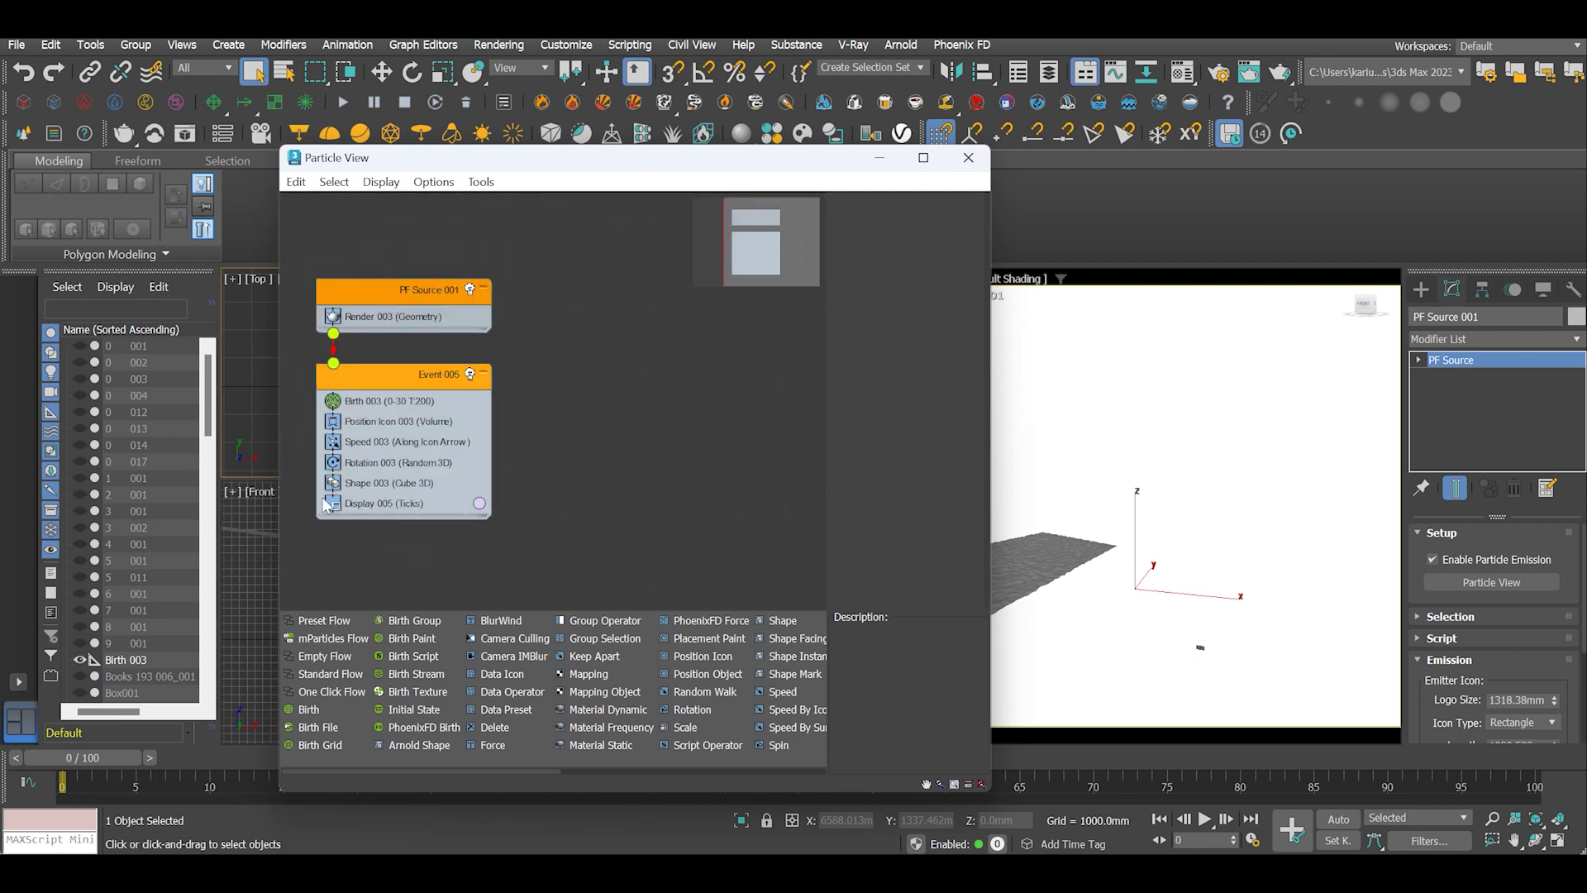
scroll(592, 463, "down", 1)
scroll(326, 425, "up", 1)
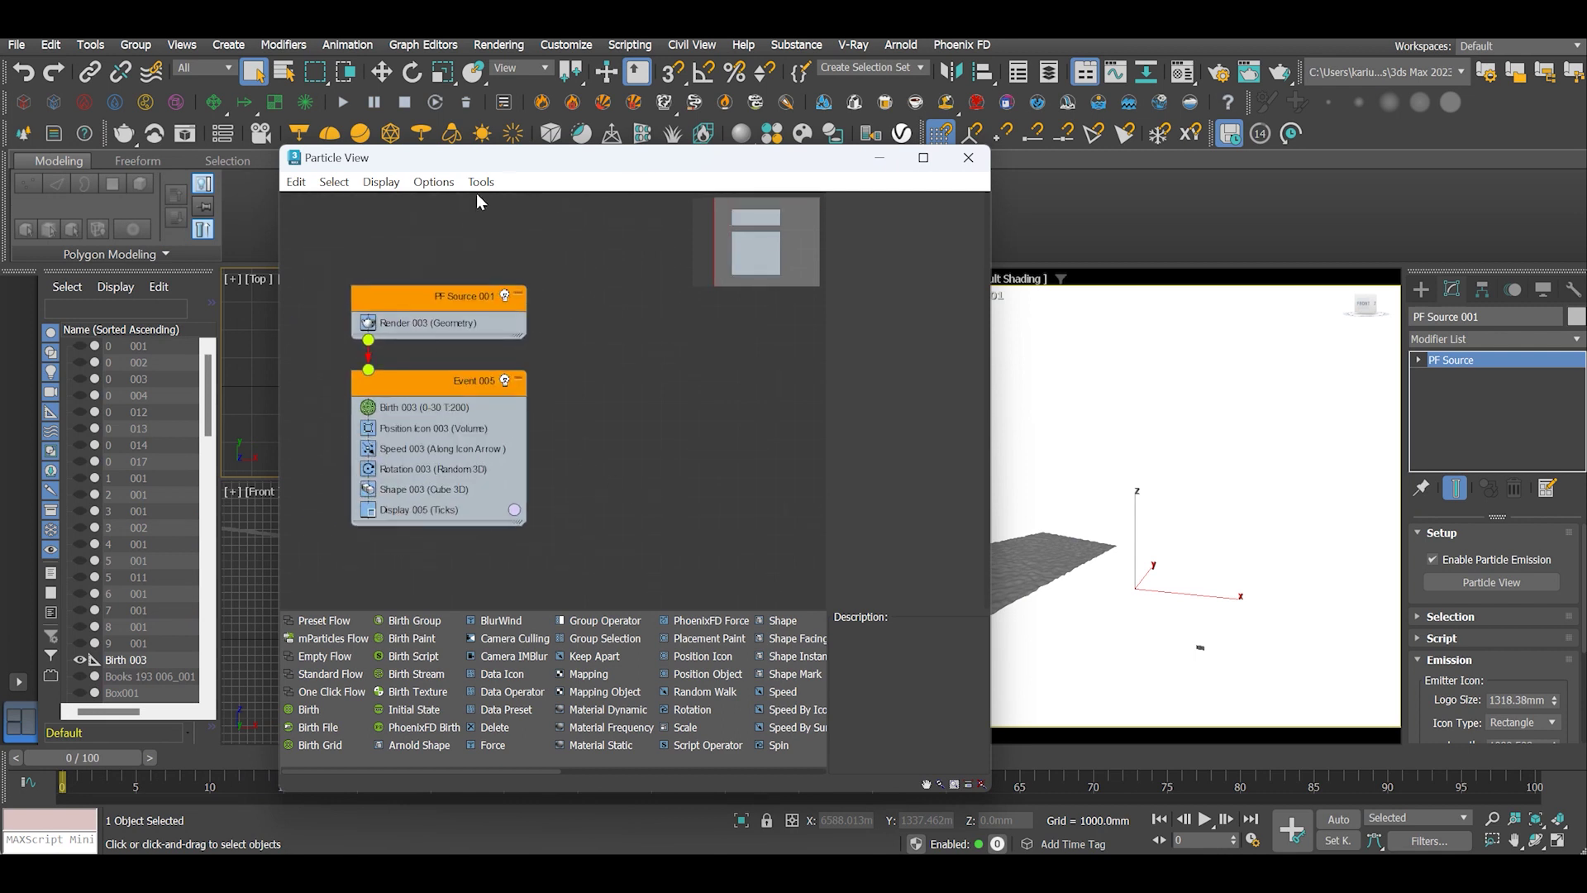
left_click_drag(501, 164, 344, 159)
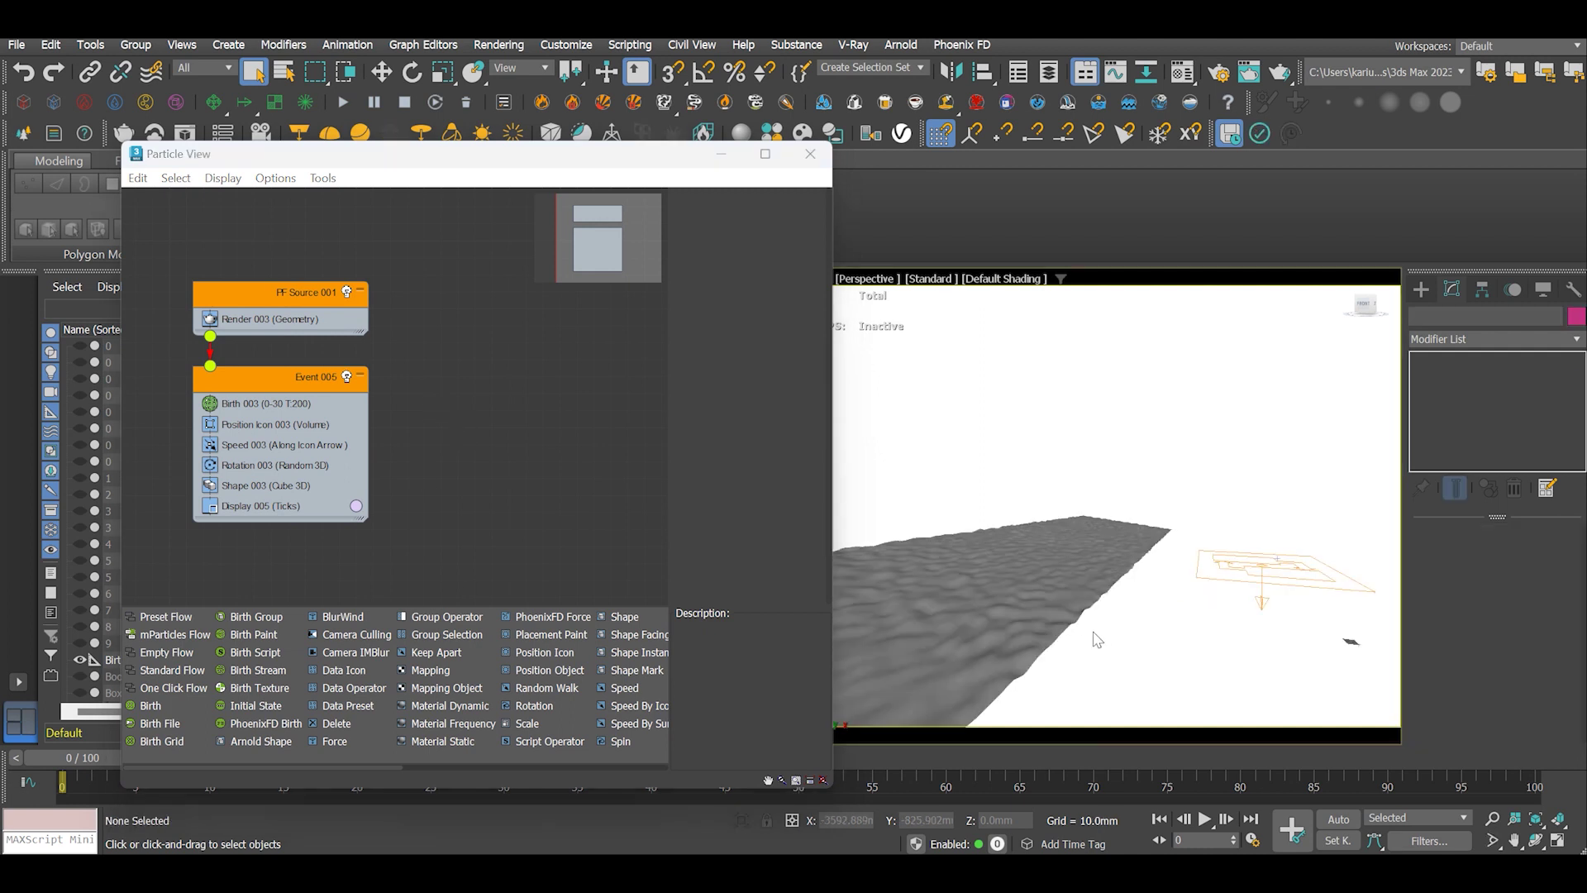
Step: Rotate the PF Source emitter so its arrow points upward and set the Display operator's type to Geometry
left_click(1277, 553)
left_click(412, 69)
left_click_drag(503, 159, 408, 695)
left_click_drag(608, 393, 893, 413)
left_click(1183, 454)
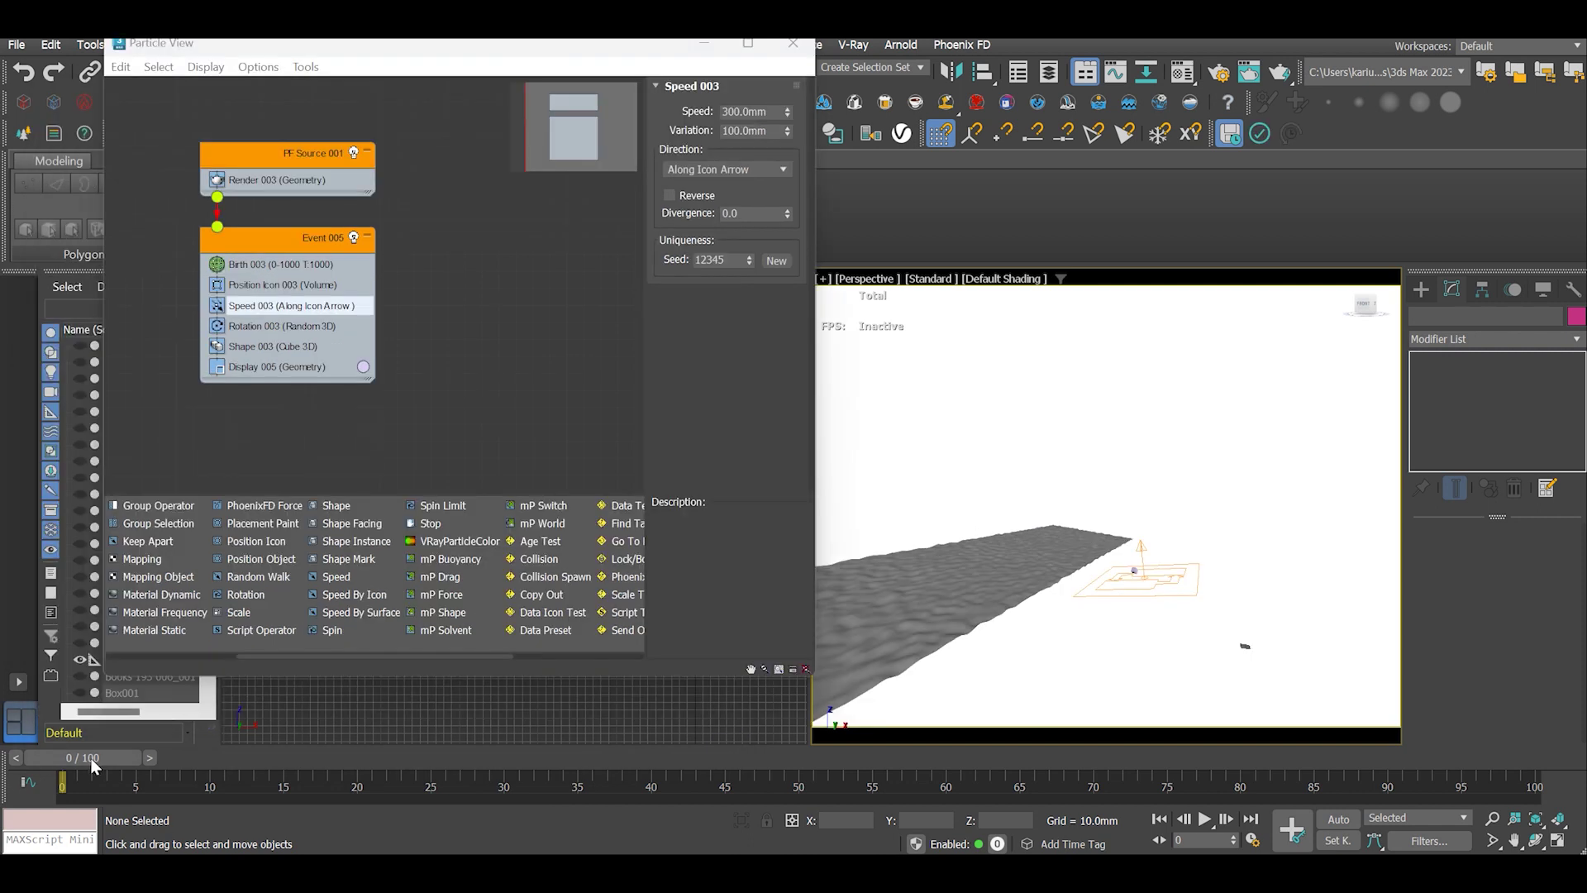
mouse_move(91, 757)
left_mouse_down()
mouse_move(308, 759)
mouse_move(80, 777)
mouse_move(107, 769)
mouse_move(71, 762)
left_mouse_up()
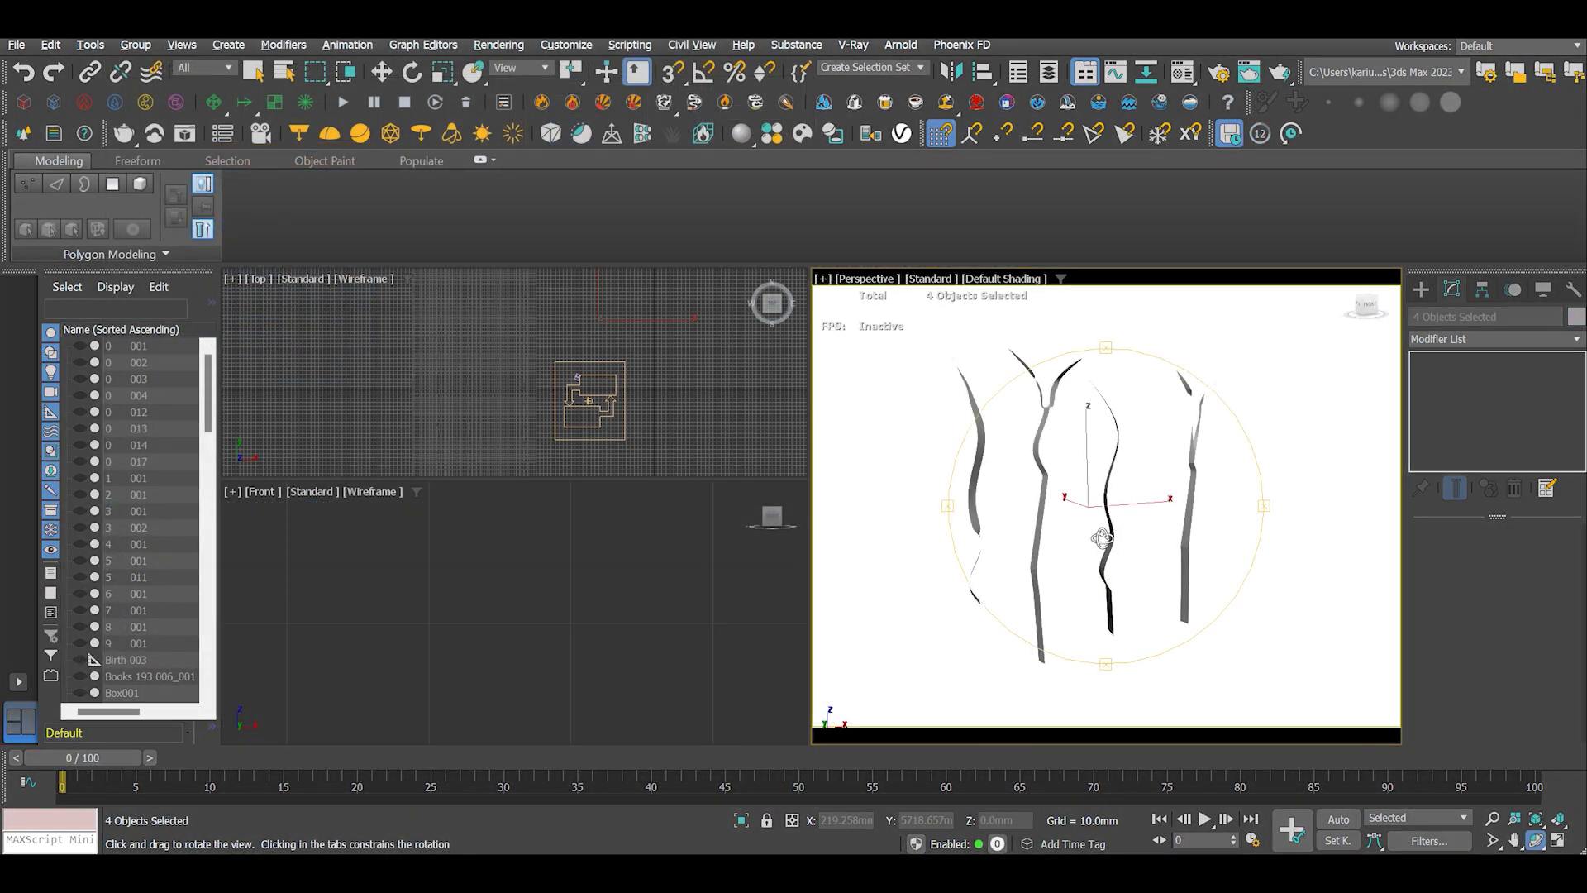
Step: Examine the four thin blade-shaped Editable Poly meshes by selecting them individually and viewing them from different angles
left_click_drag(1100, 532, 1060, 475)
left_click(381, 72)
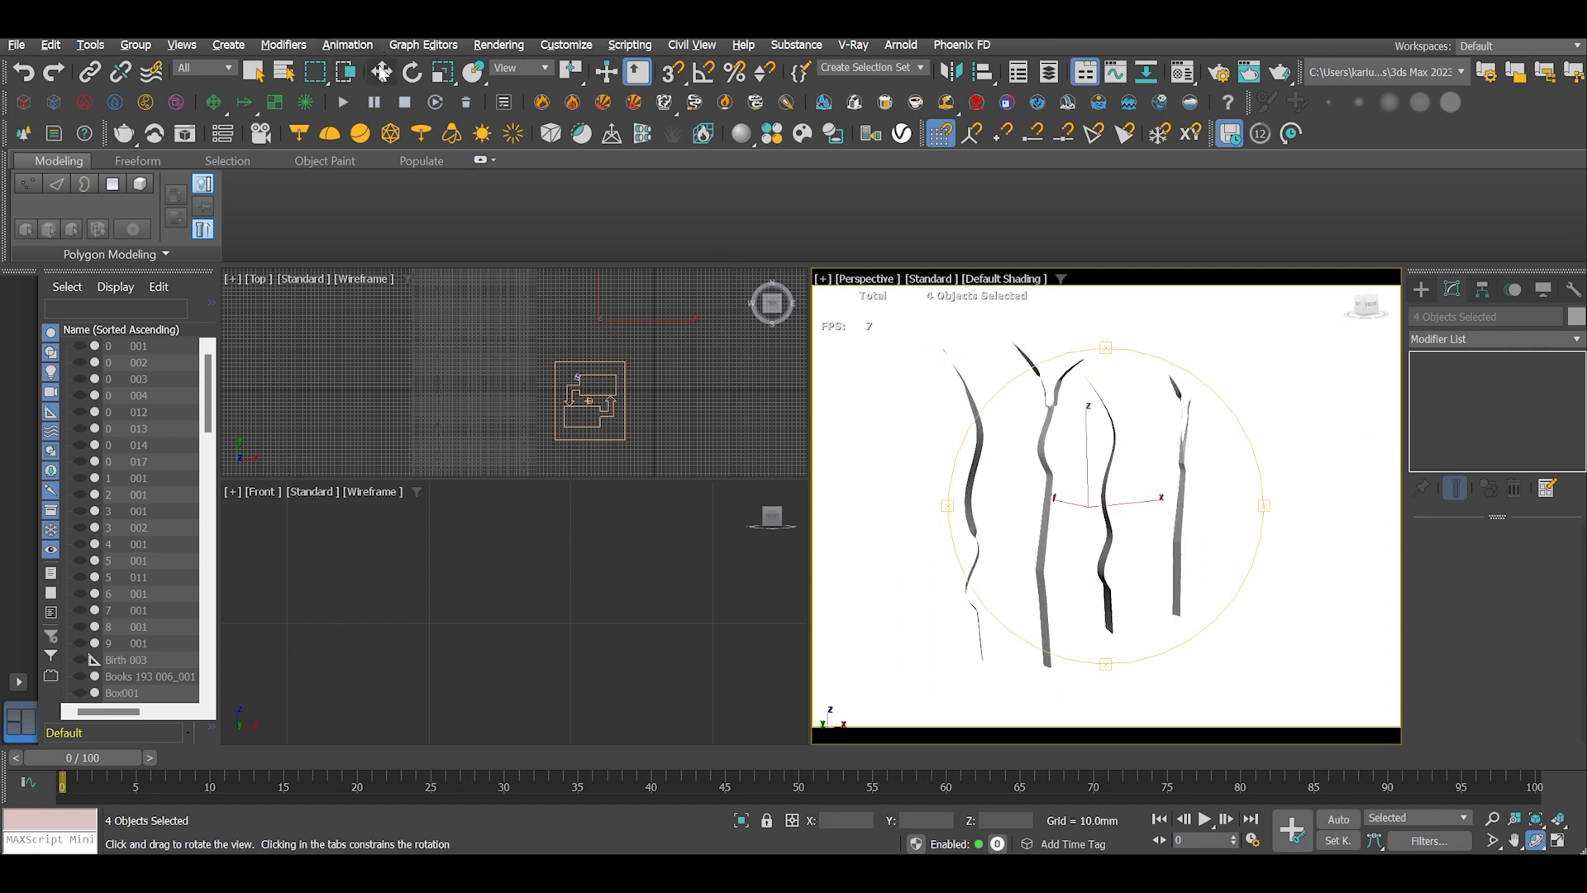
left_click(971, 485)
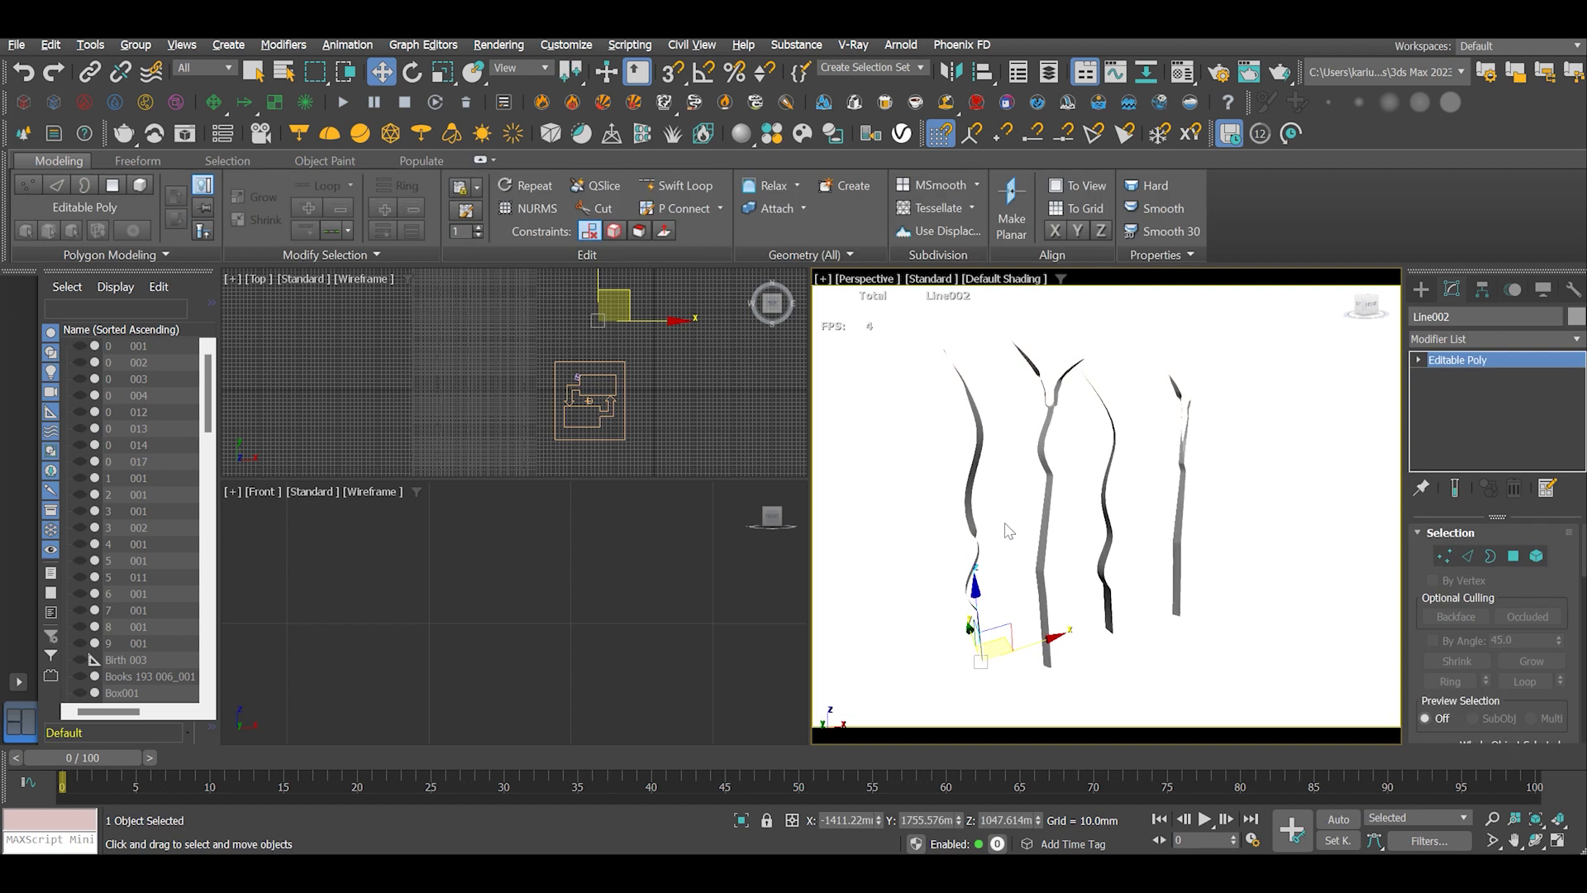
left_click(1087, 530)
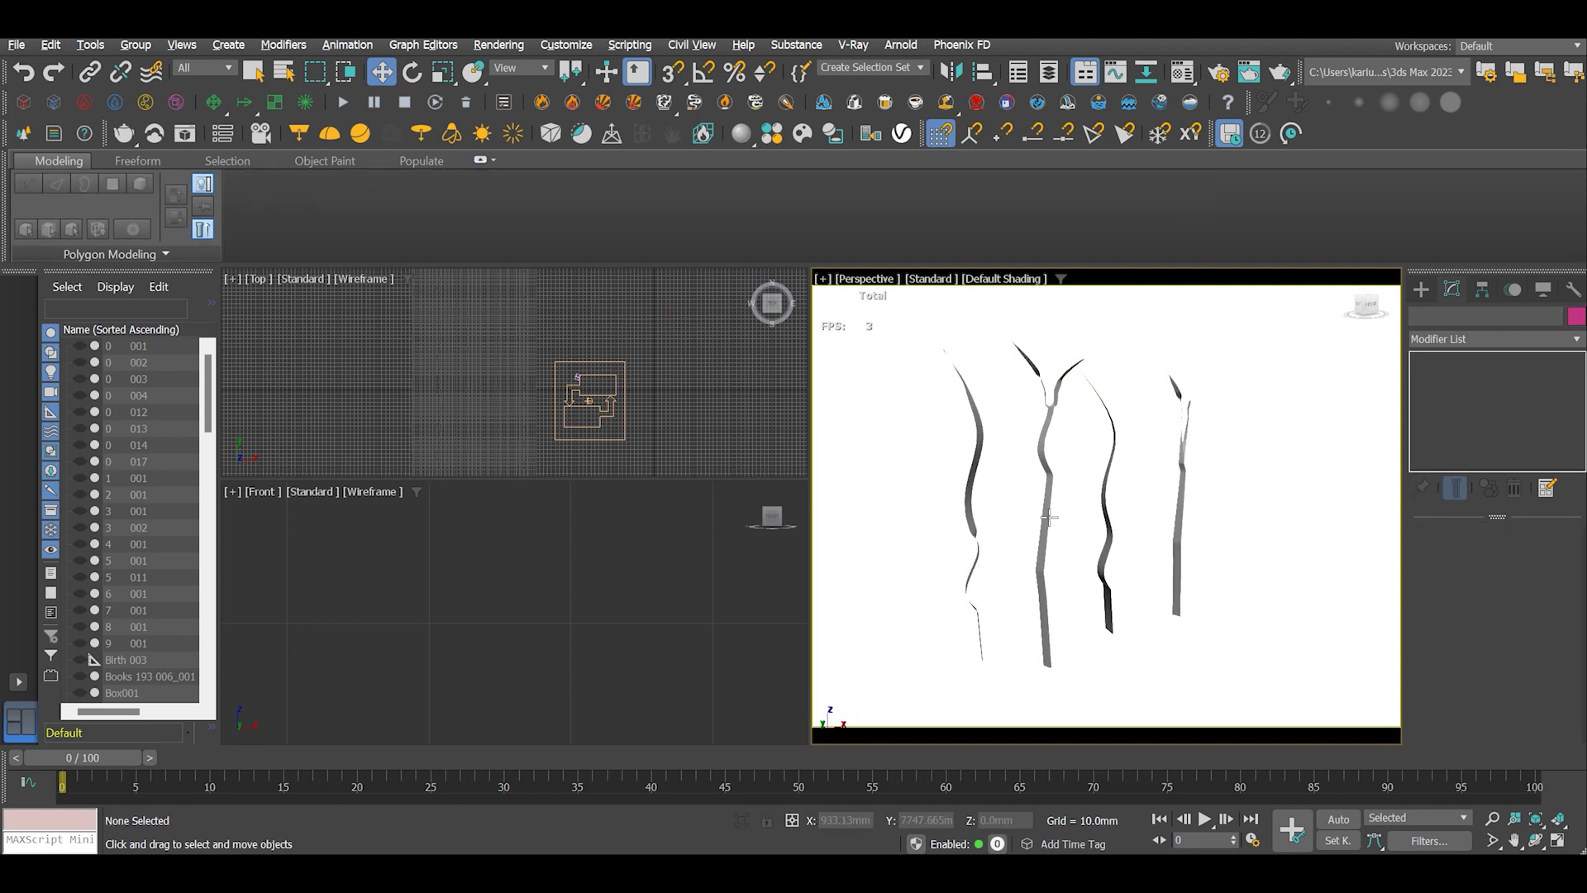
left_click(1048, 518)
left_click(1155, 532)
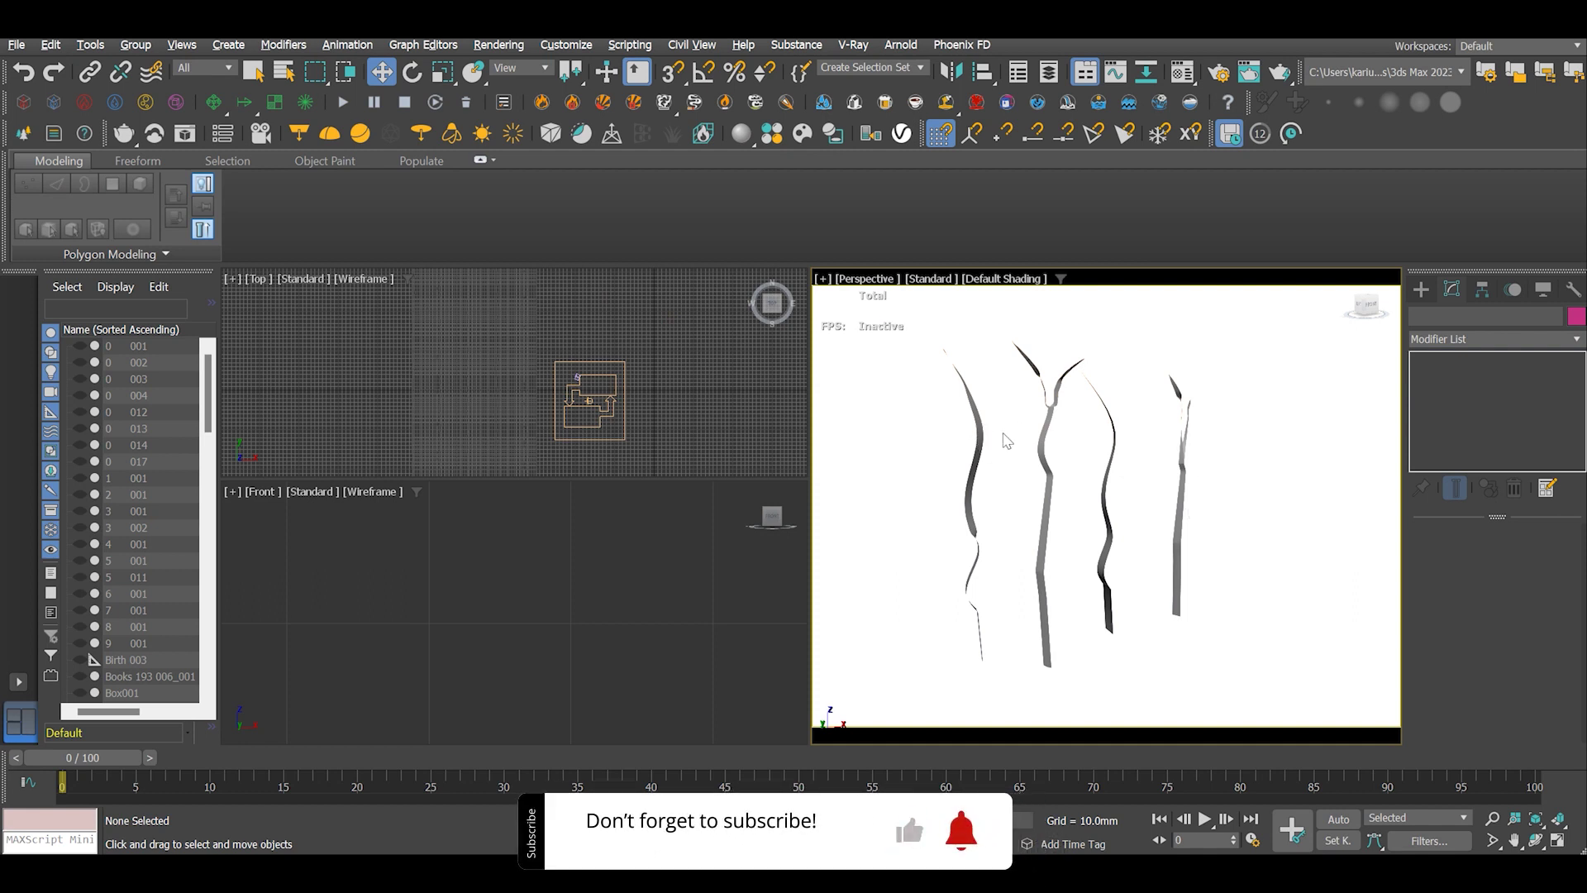
left_click(1051, 444)
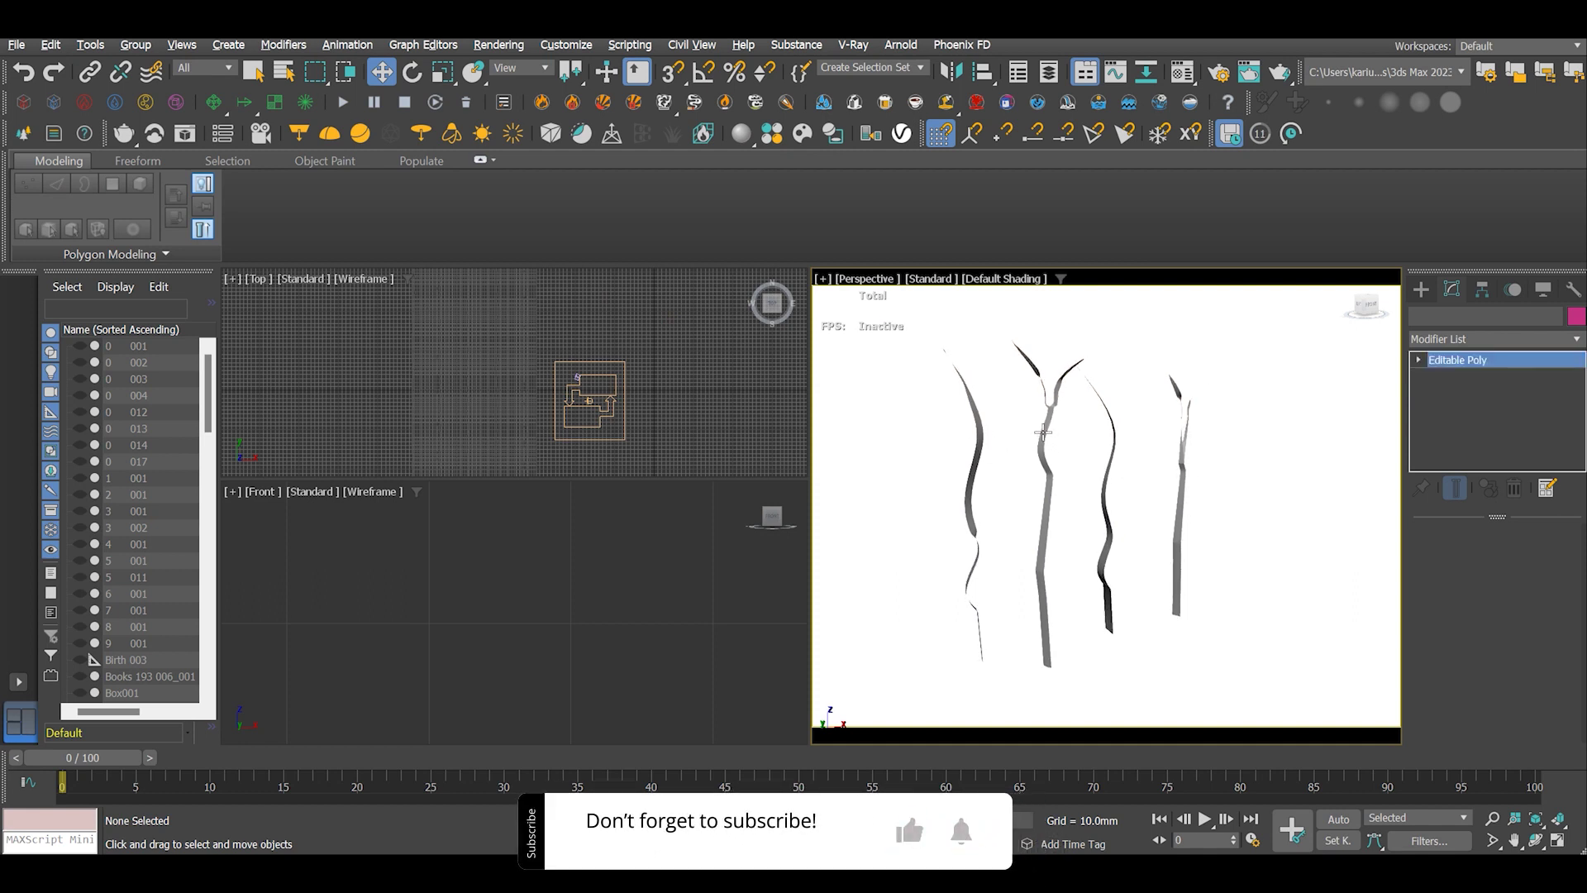
left_click(1180, 476)
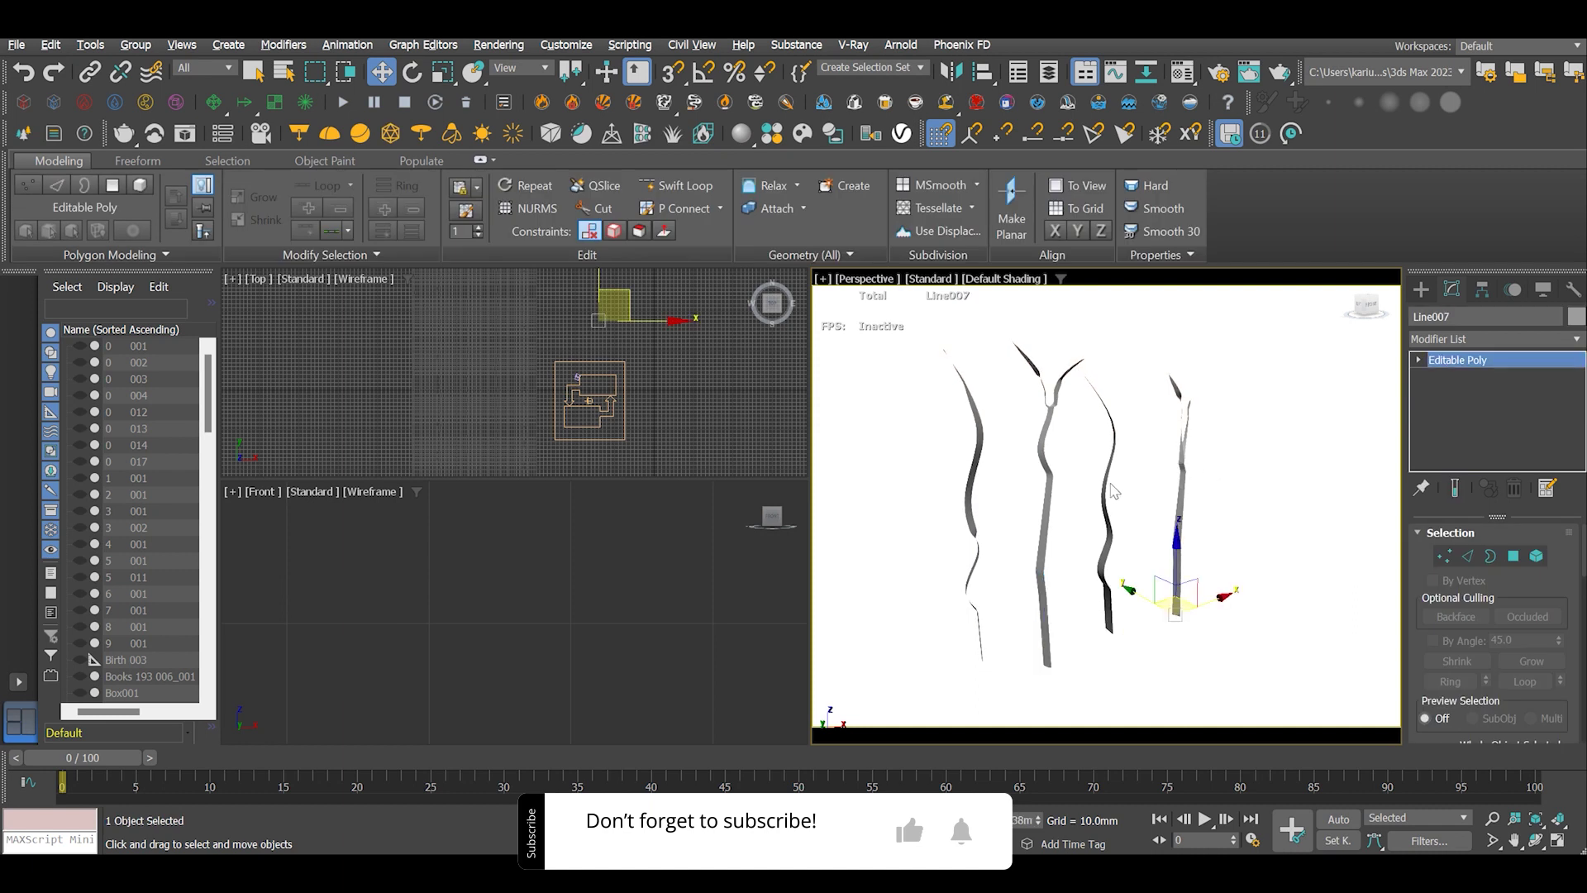
left_click(1103, 484)
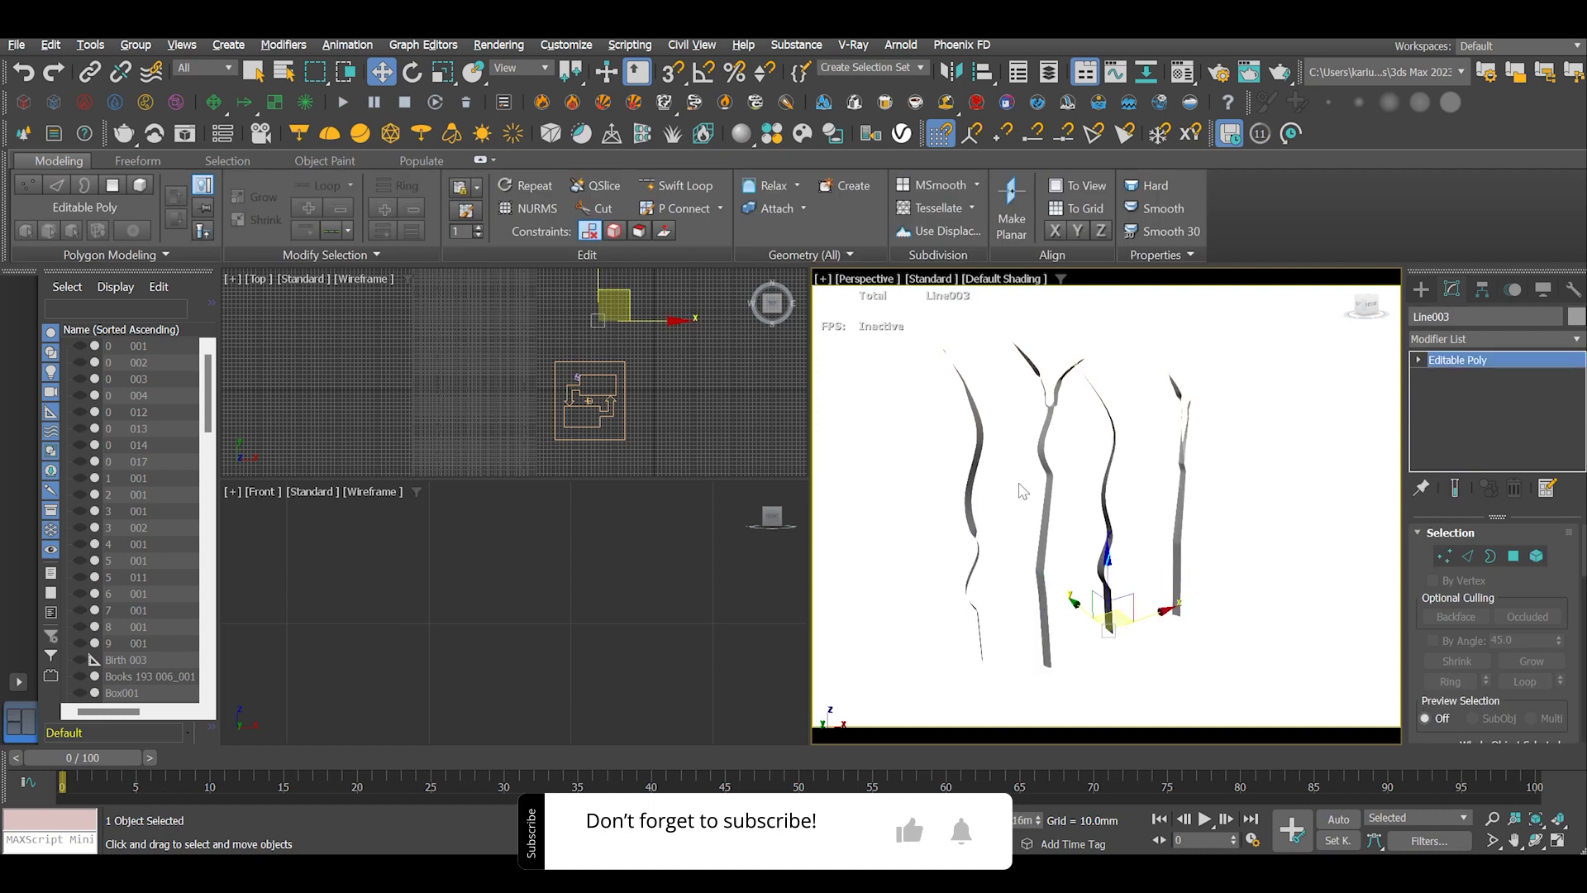
left_click(963, 494)
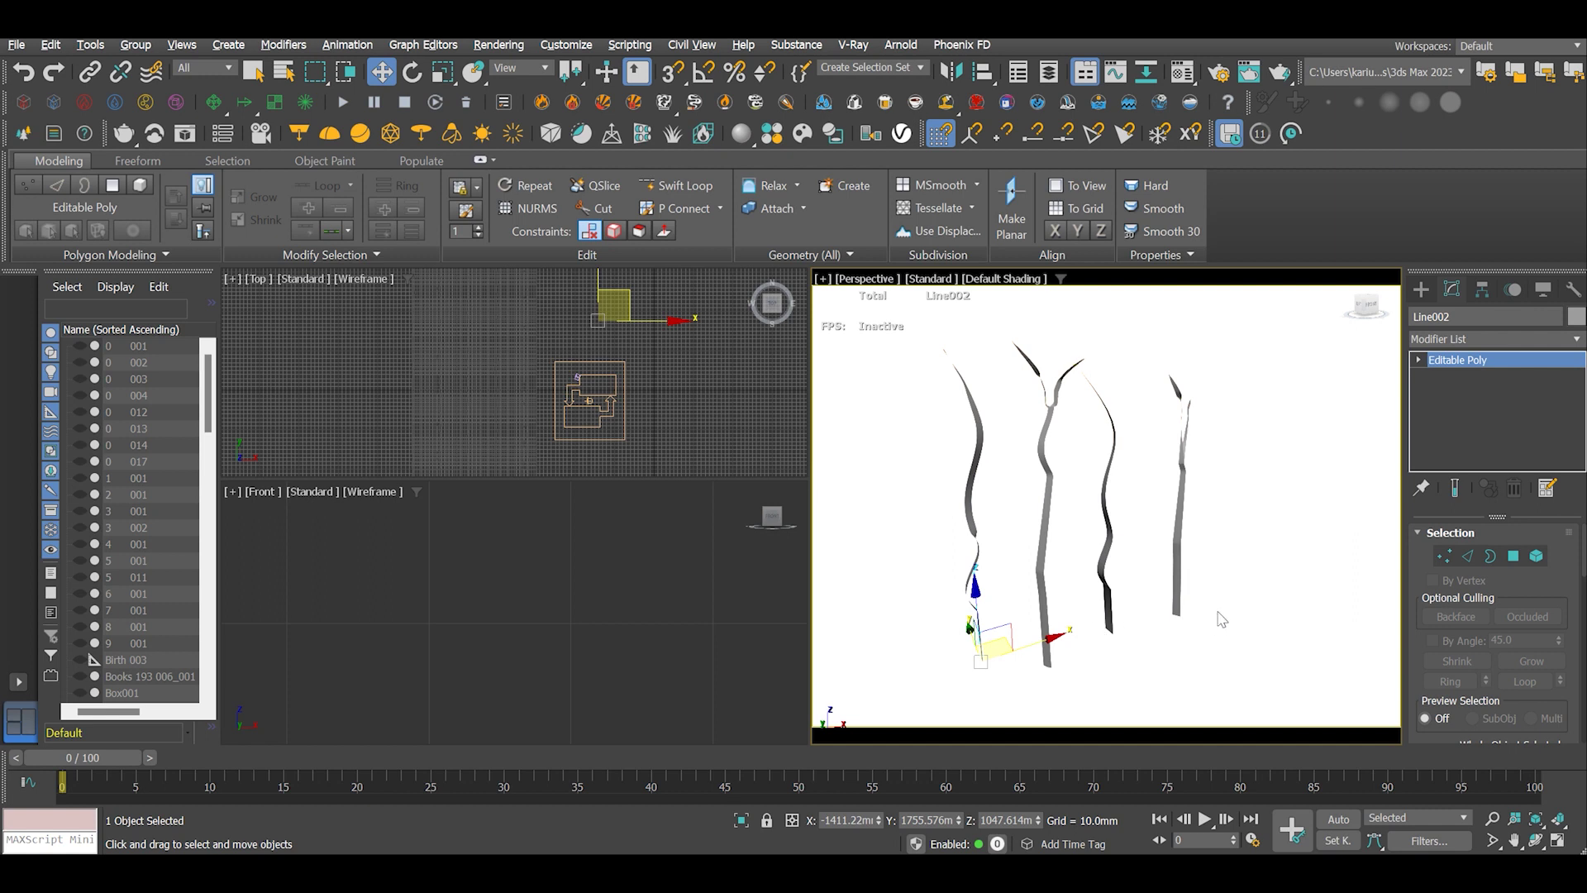
middle_click_drag(1067, 488, 1038, 456)
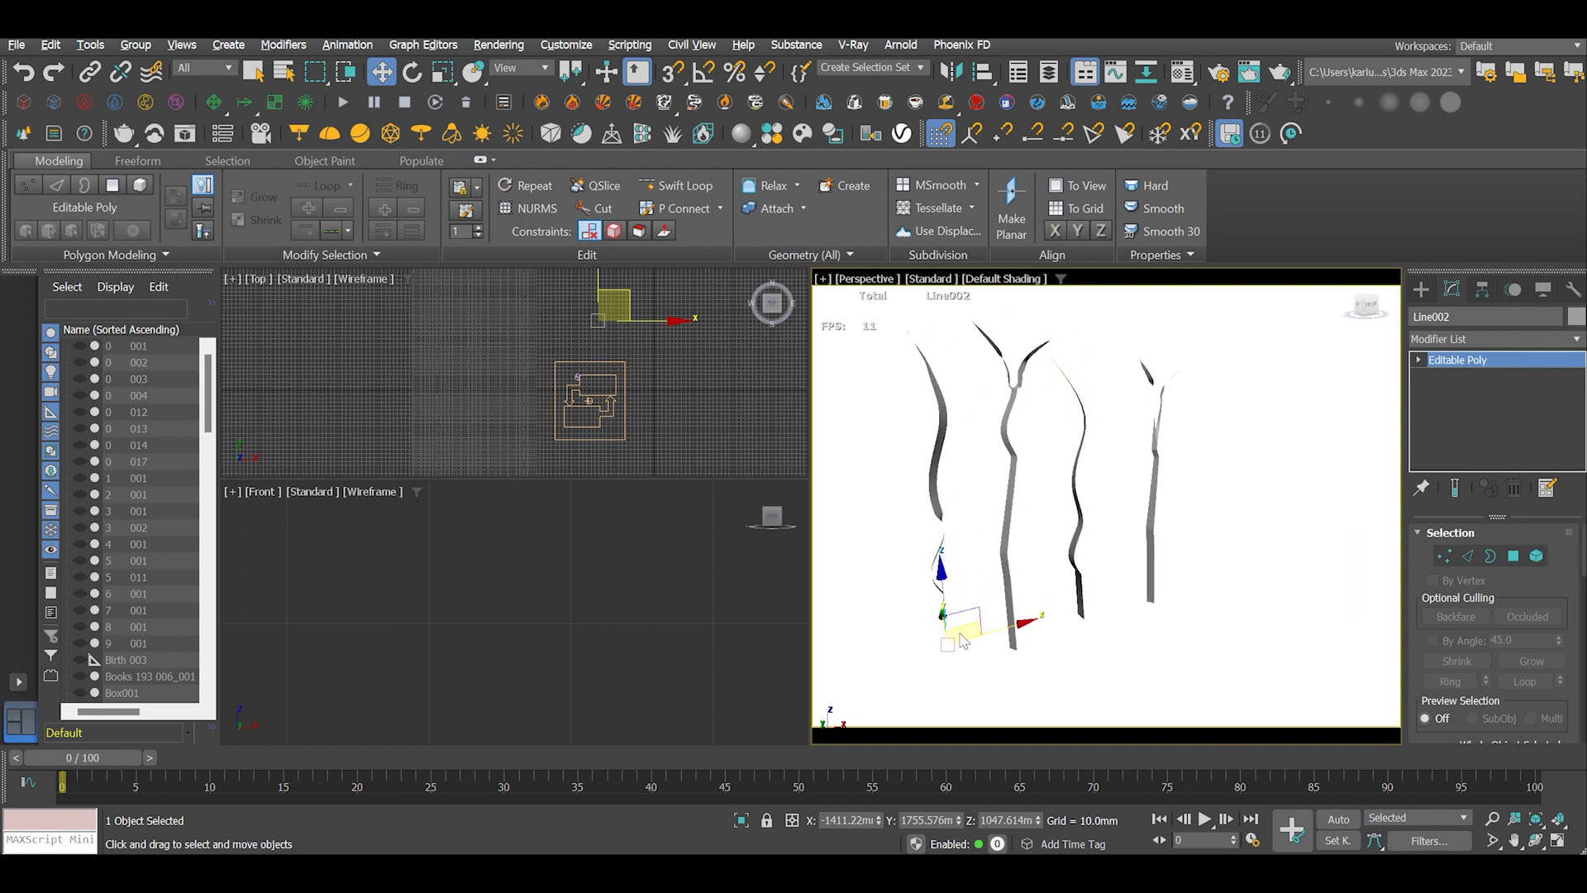
Step: Examine the third and fourth blade meshes by selecting each in turn, and compare all four blades side by side
left_click(1133, 647)
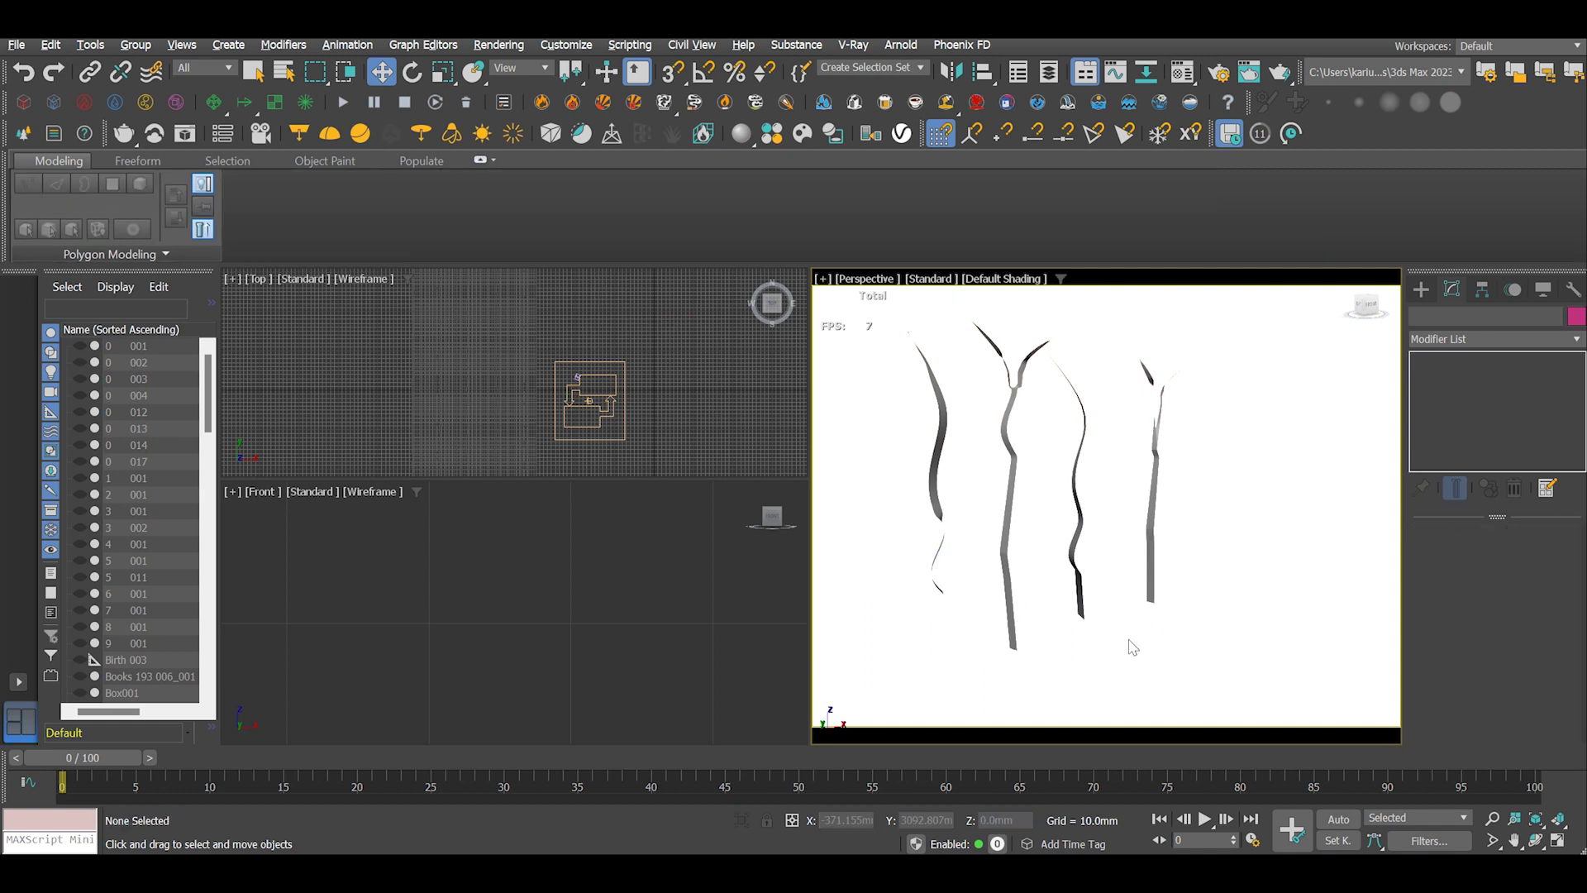
left_click(1082, 616)
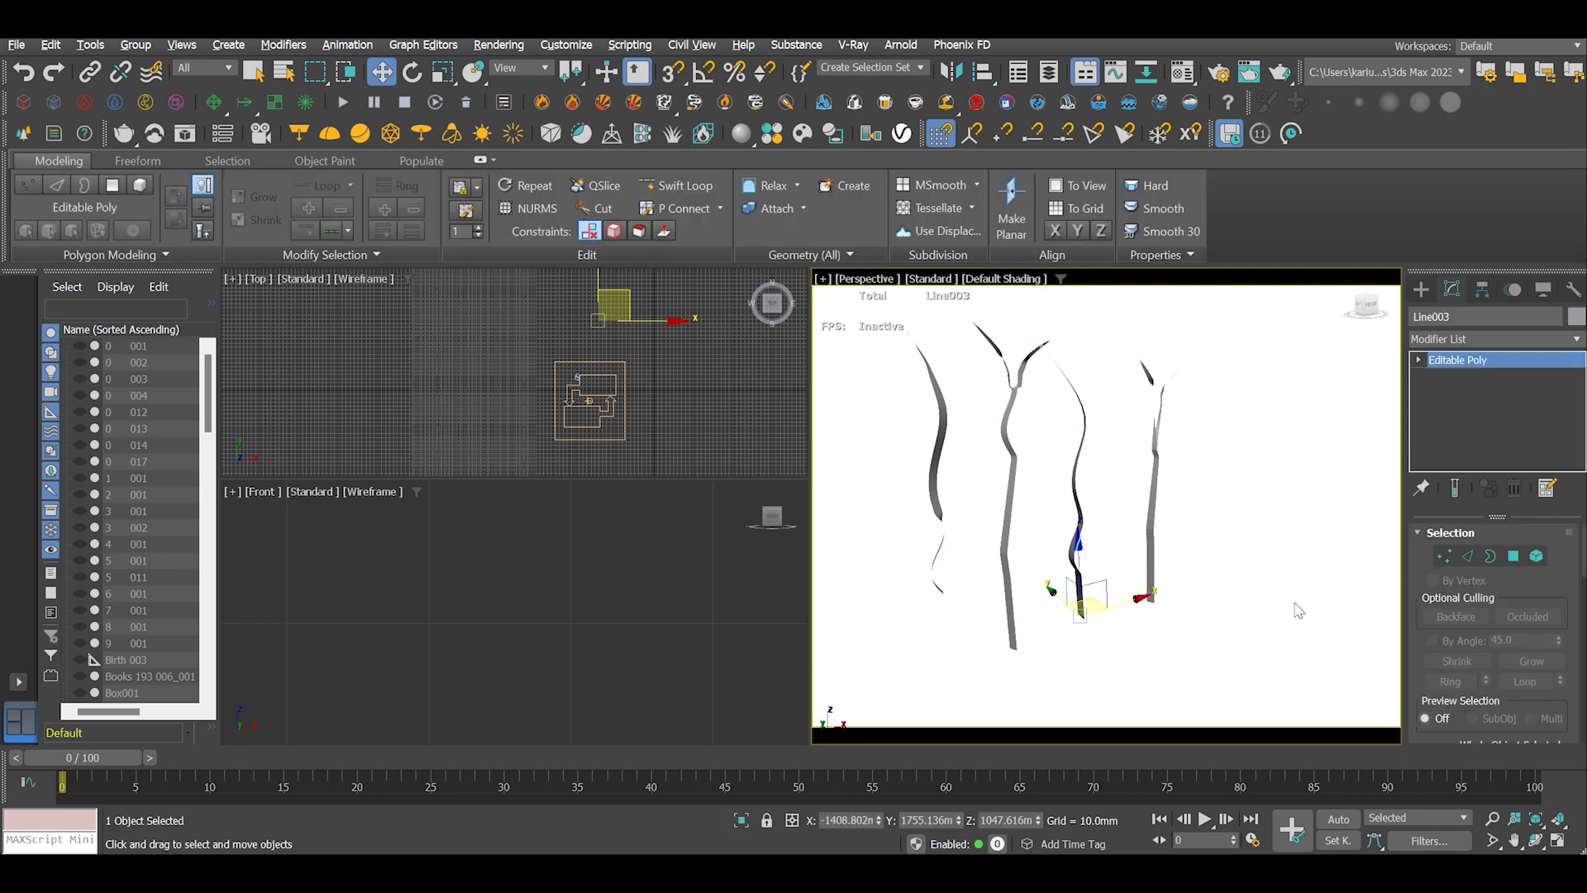
left_click(1203, 579)
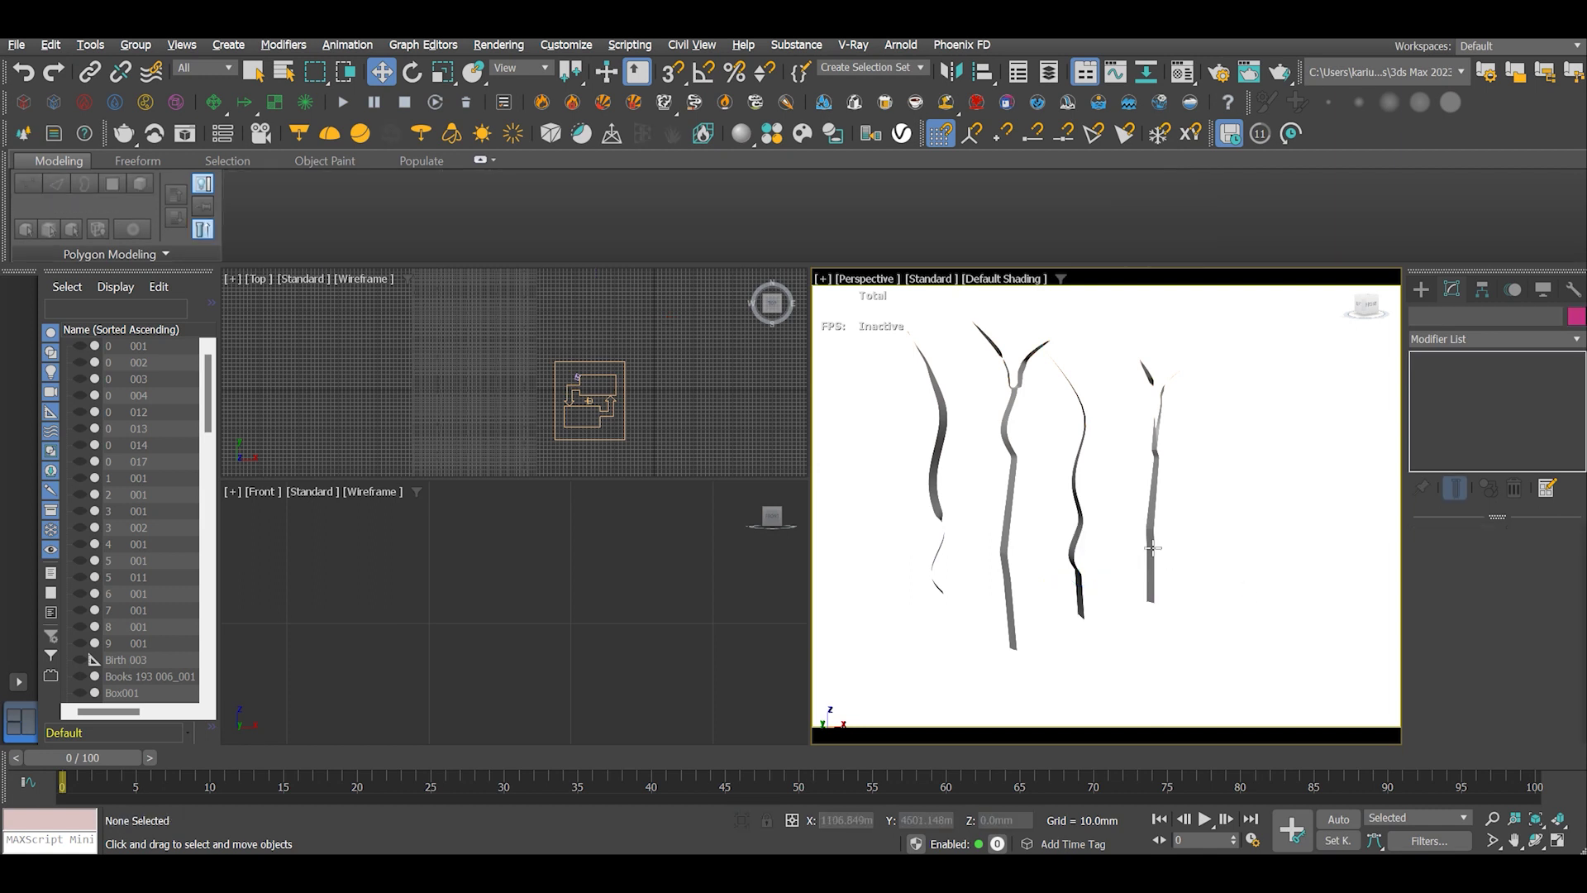
left_click(1153, 548)
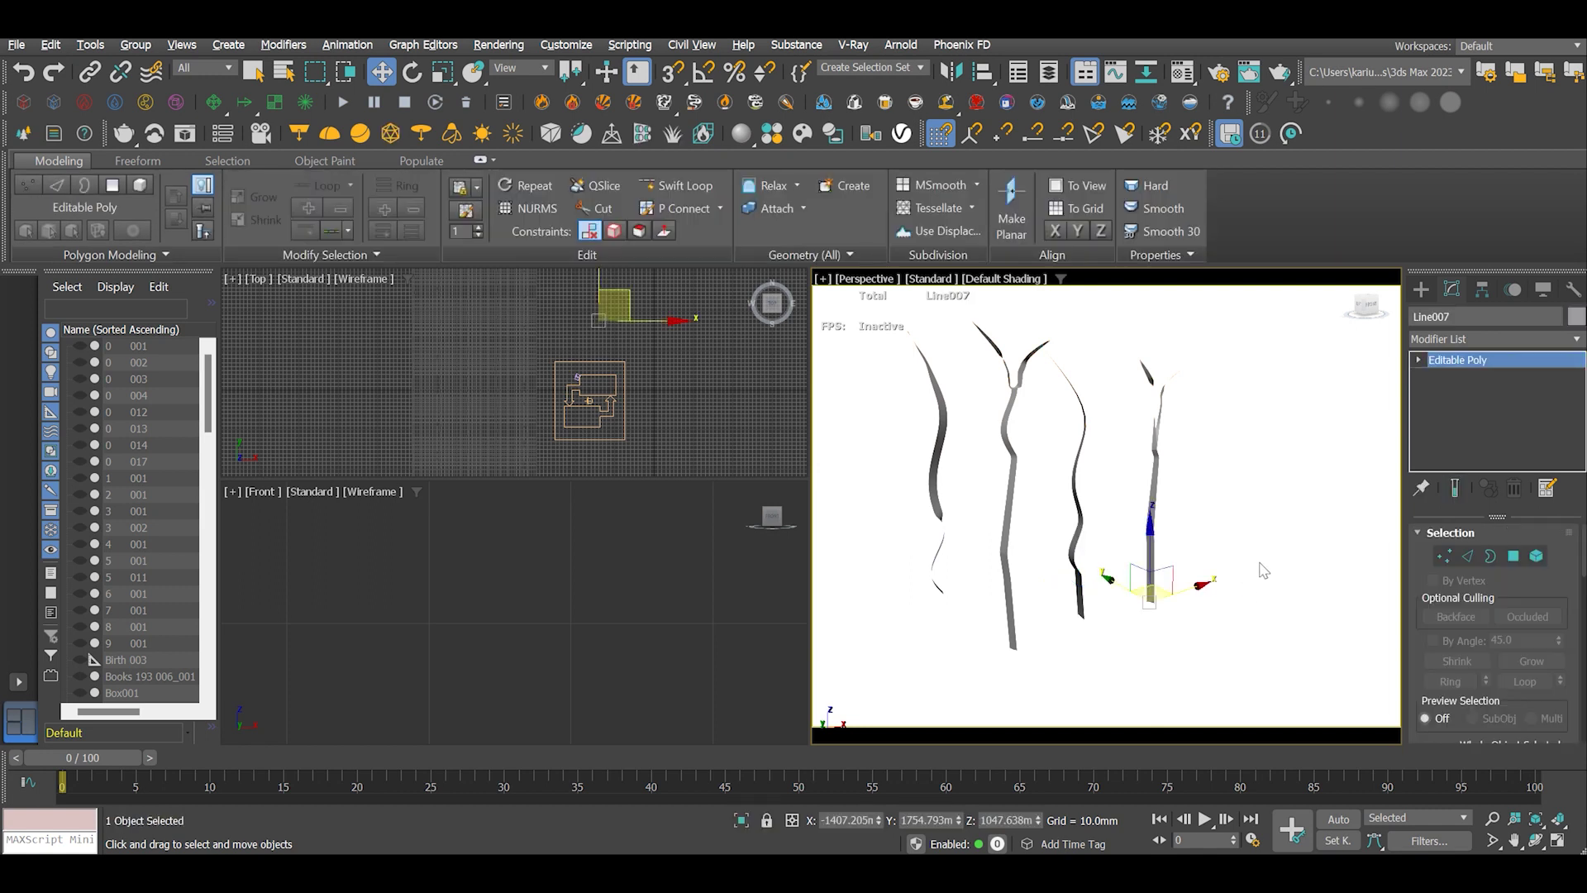
left_click(1261, 565)
scroll(1193, 532, "down", 4)
scroll(1086, 491, "up", 4)
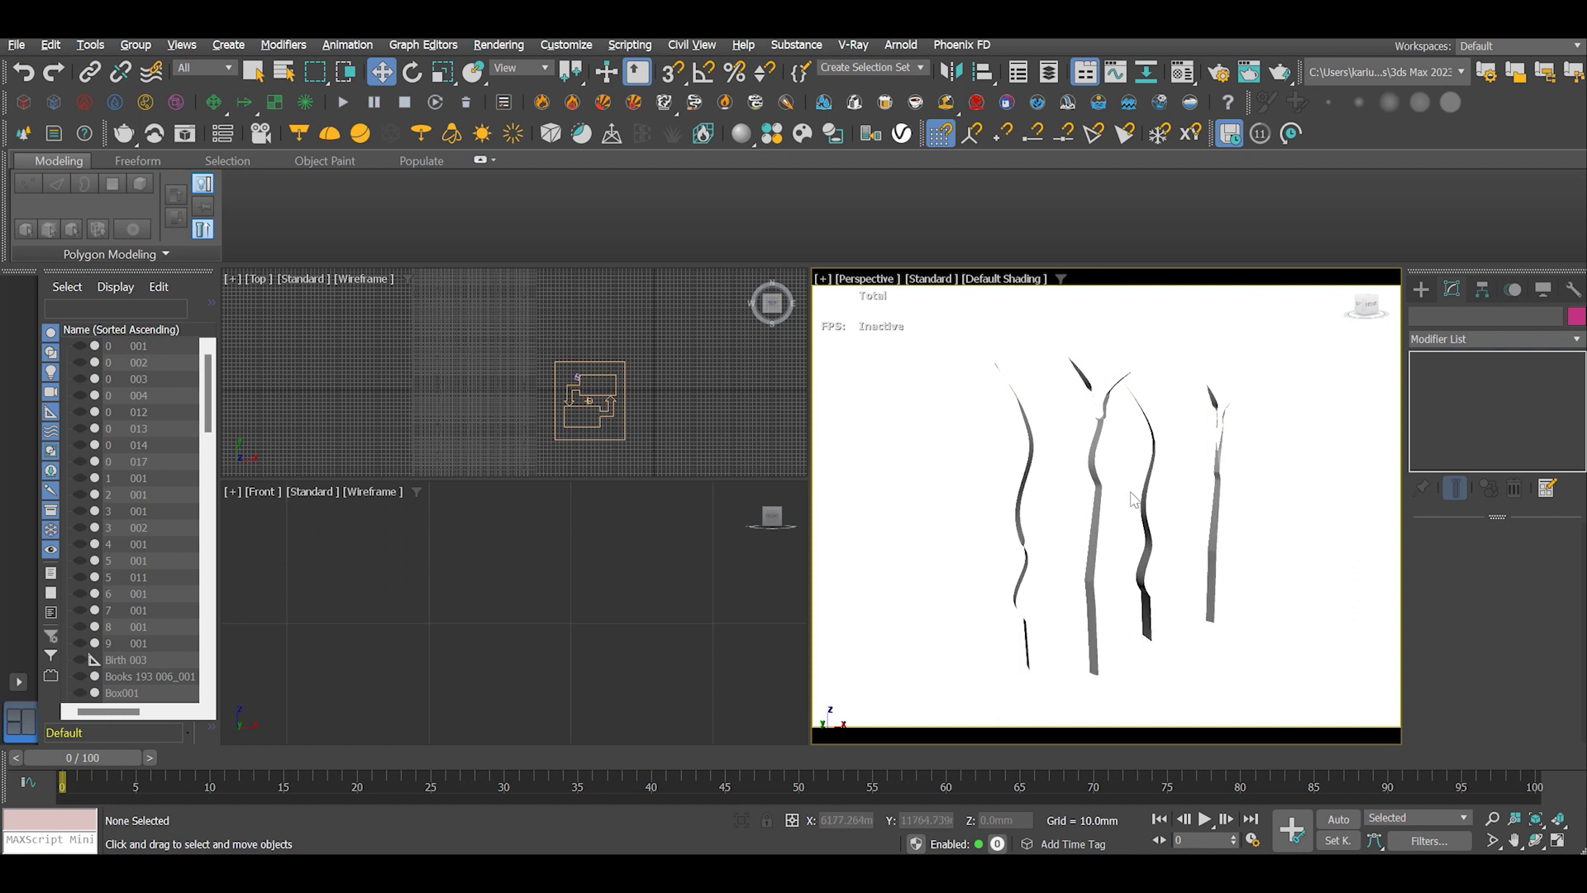
middle_click_drag(1132, 492, 1067, 482)
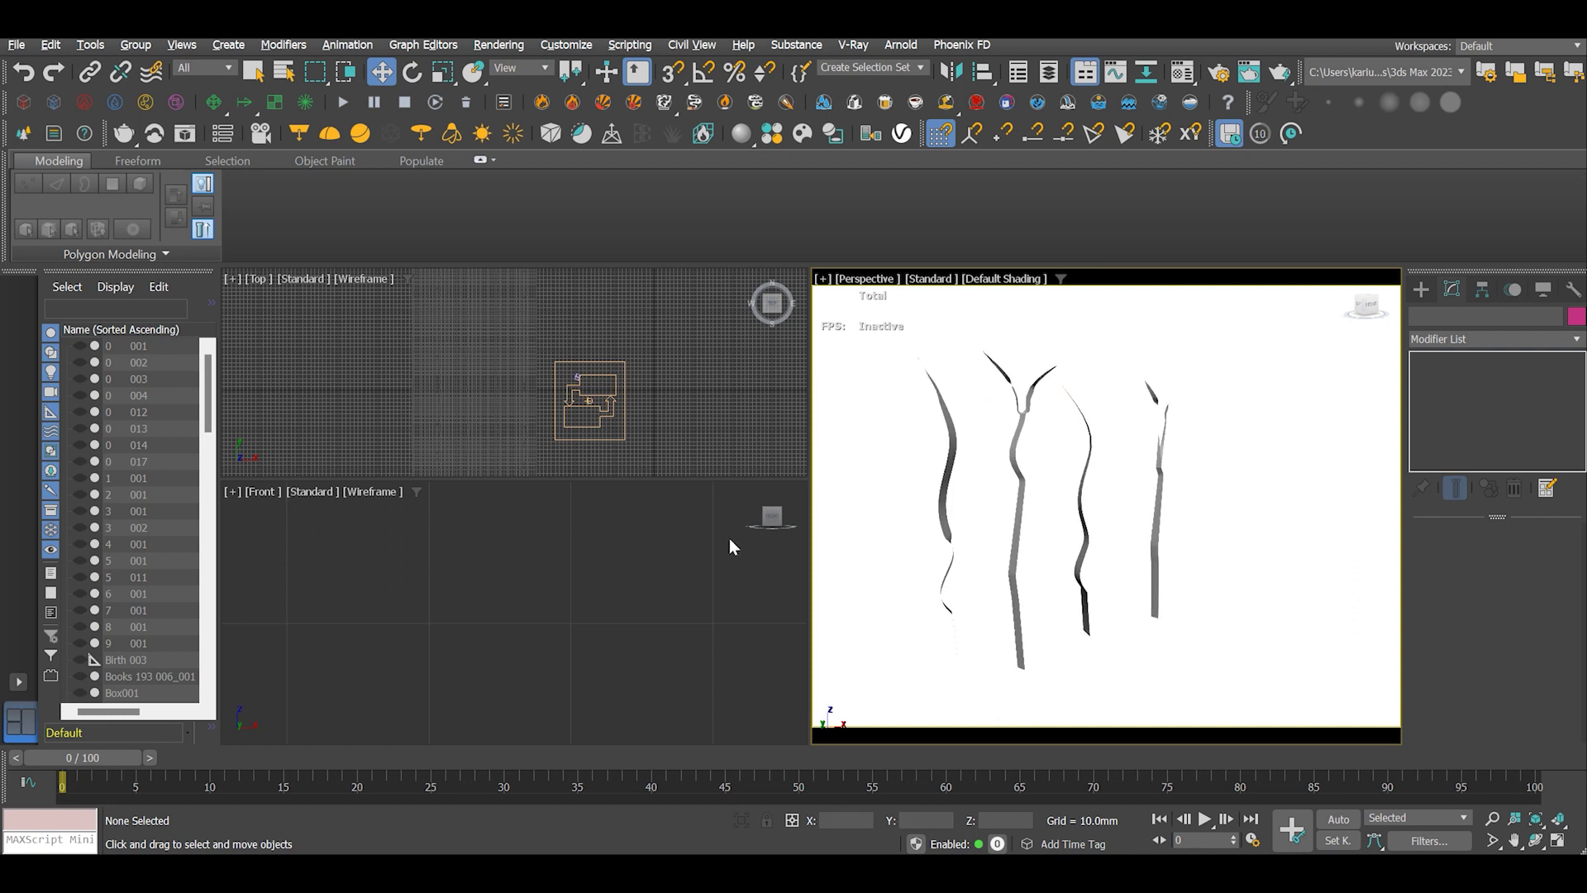
Step: Open Particle View for the PF Source over the ground plane and delete its entire flow, including the source and its event
left_click(626, 426)
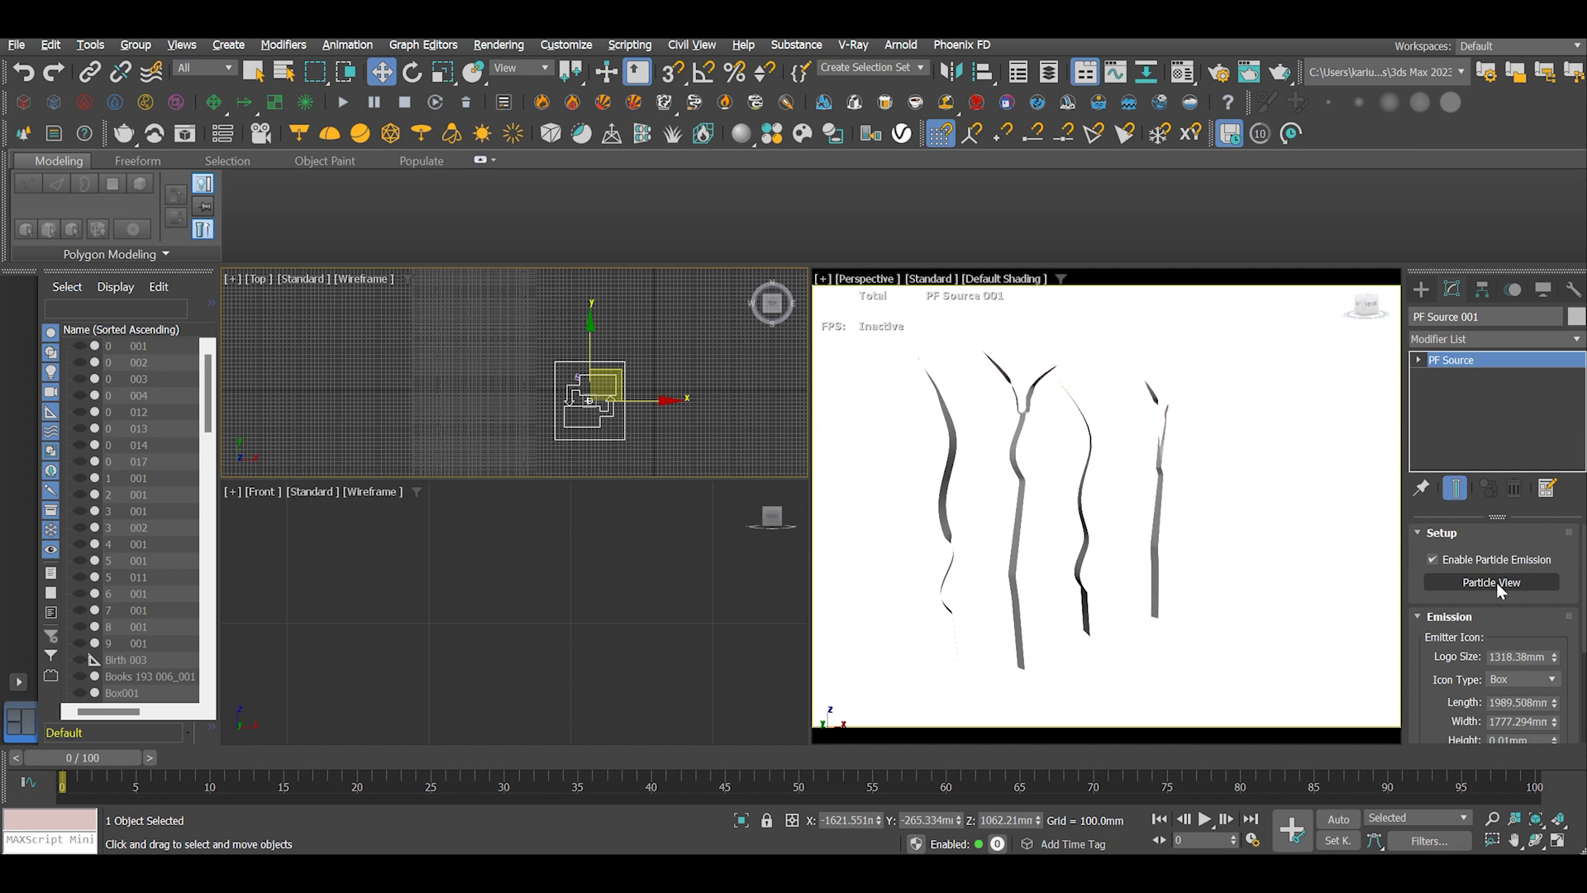
left_click(1497, 582)
left_click_drag(844, 152, 800, 153)
left_click_drag(605, 265, 787, 529)
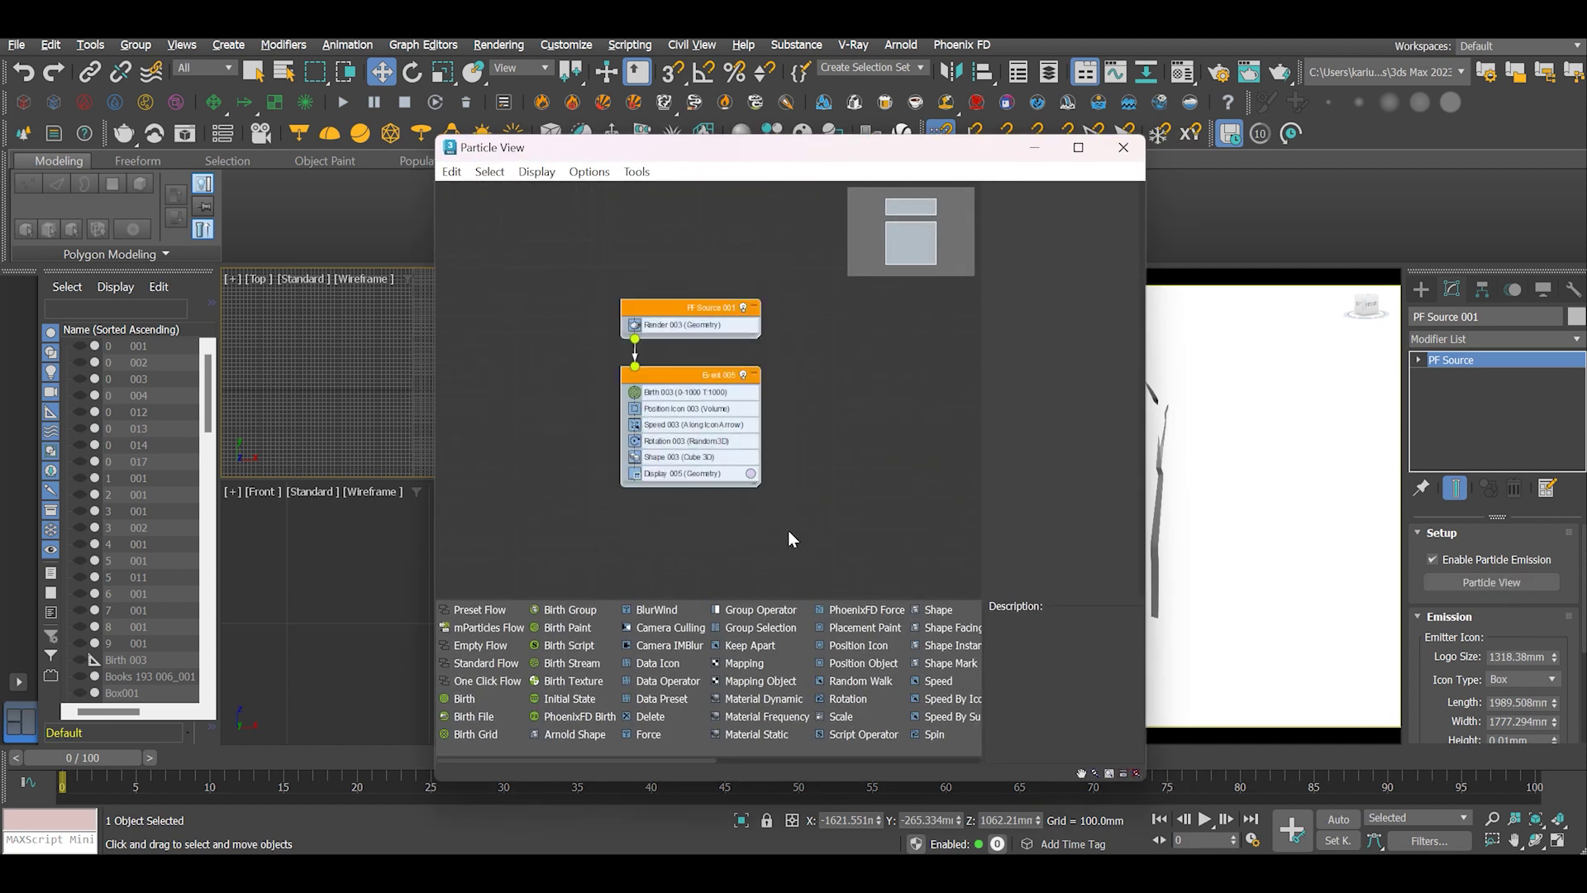
key("Delete")
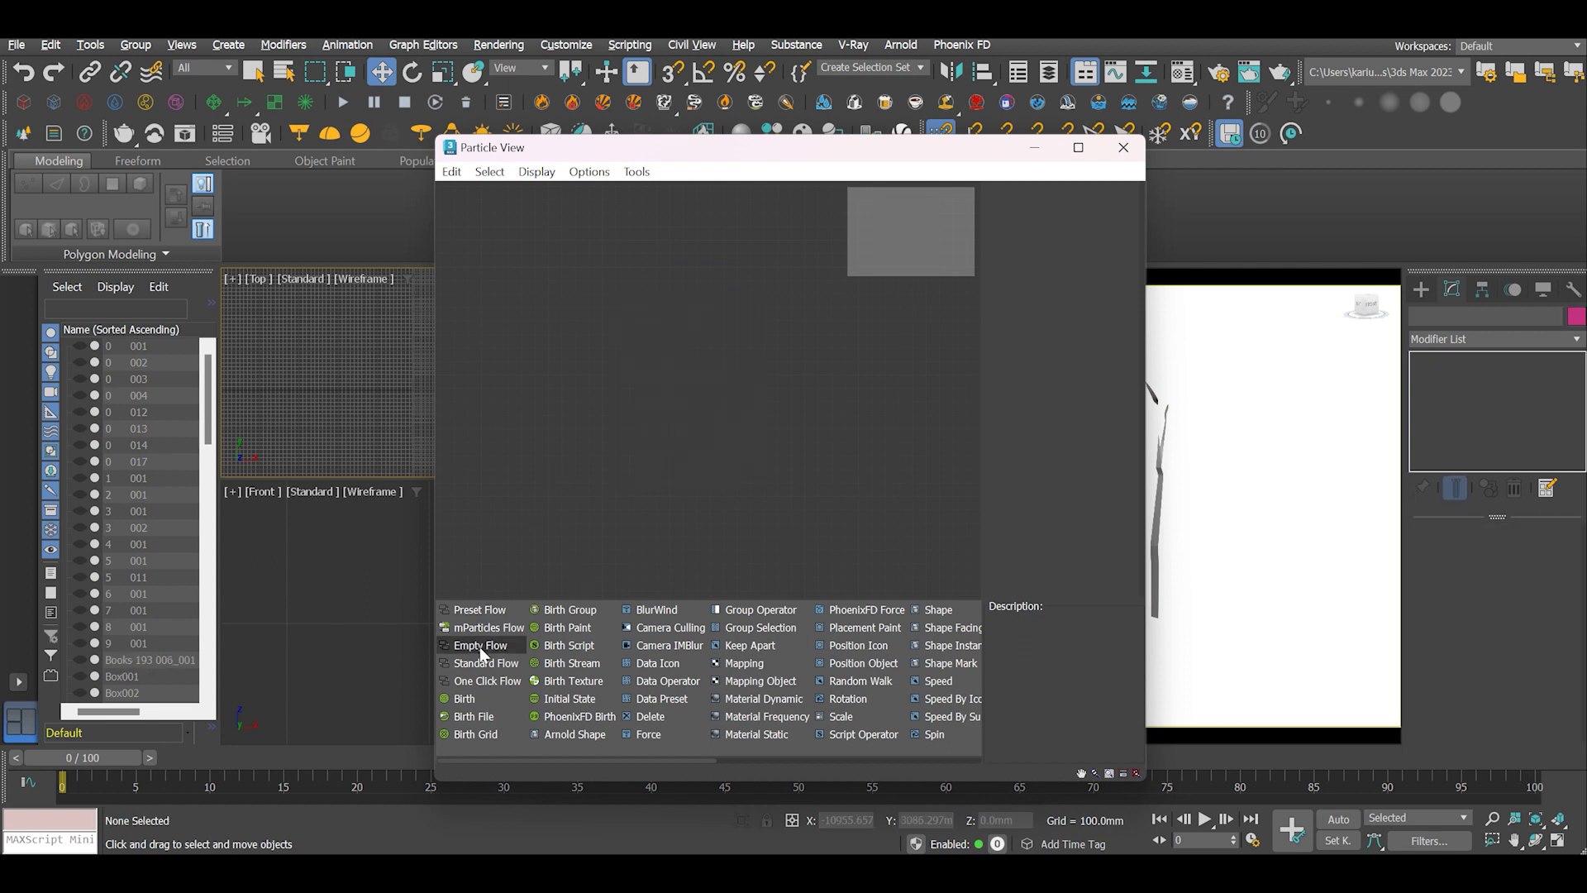
Step: Create an Empty Flow in Particle View and place its source node near the upper middle of the canvas
left_click_drag(479, 647, 552, 585)
left_click_drag(625, 456, 638, 348)
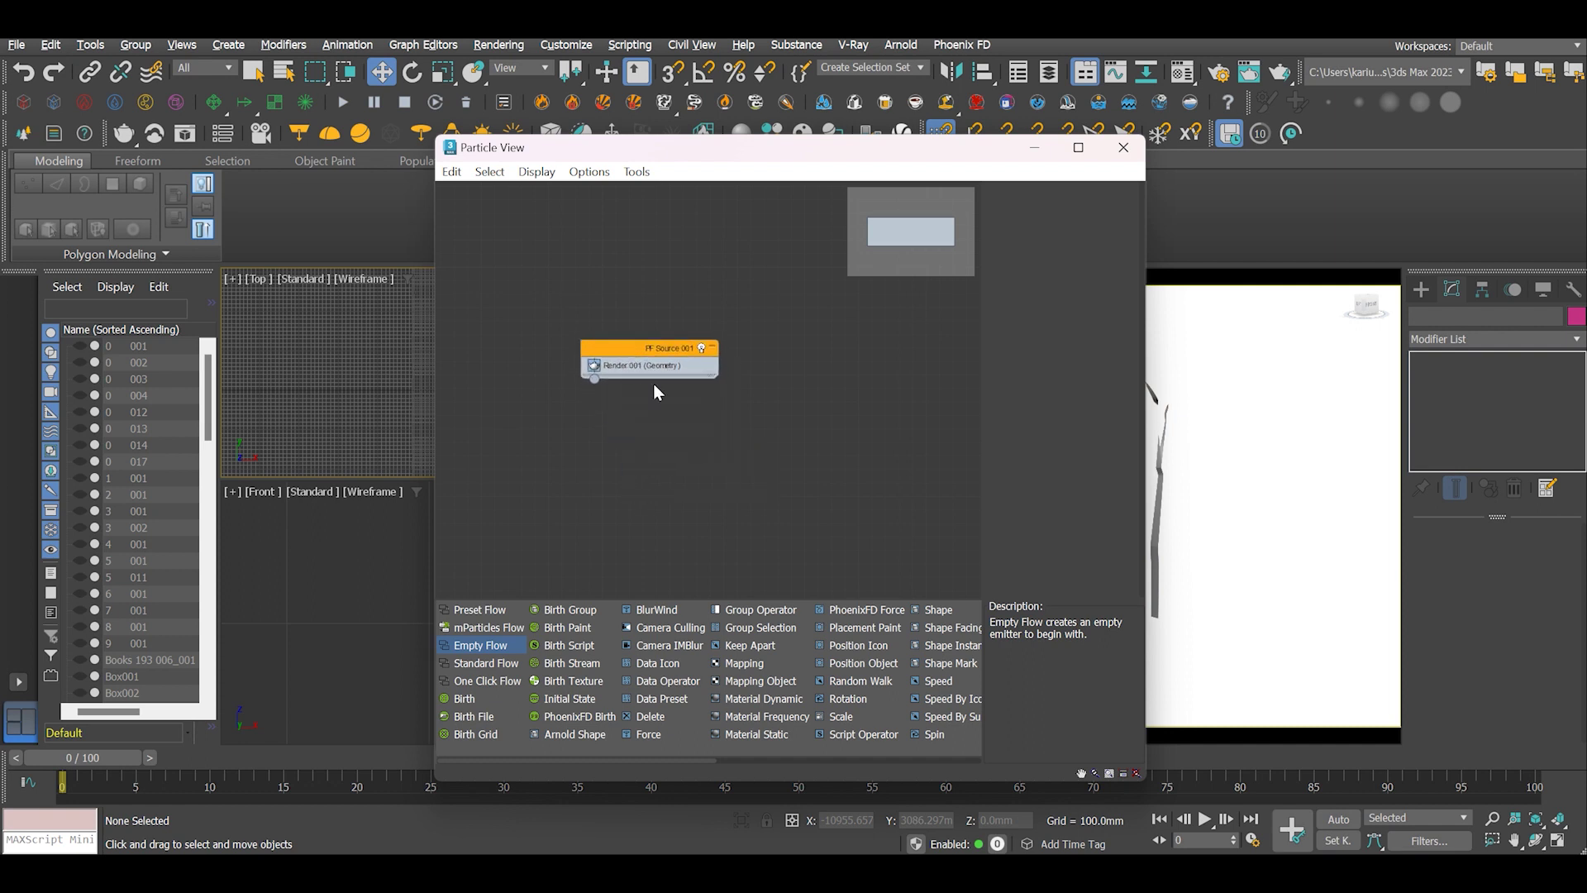
scroll(631, 399, "up", 1)
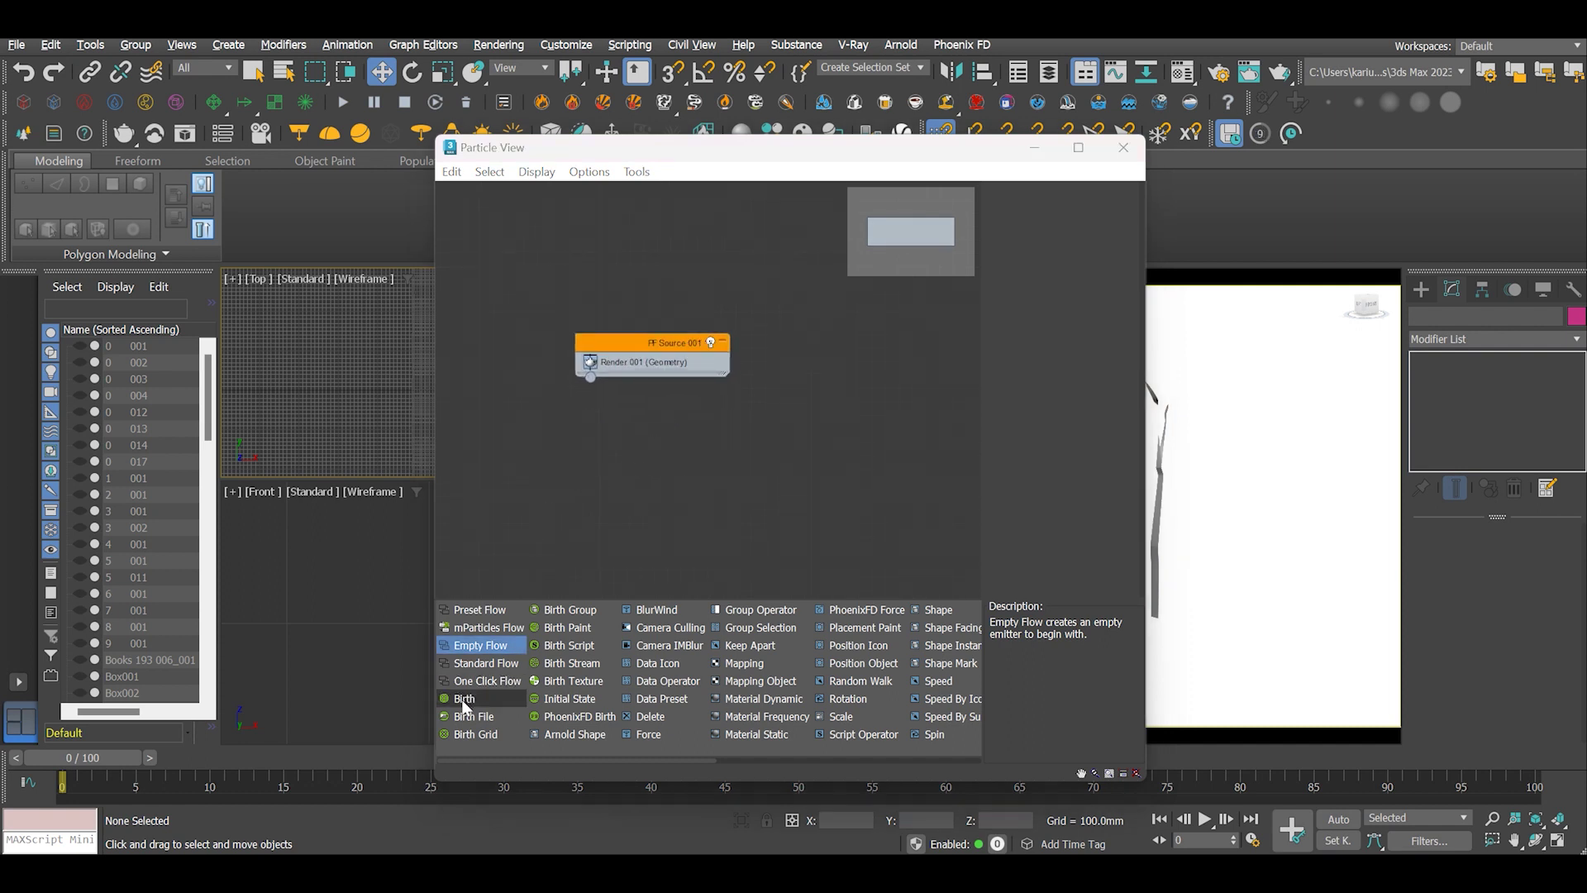
Step: Add a Birth operator as a new event below the PF Source node and wire the source's output to the event's input
left_click_drag(464, 698, 629, 467)
left_click_drag(628, 345, 597, 331)
left_click_drag(614, 460, 594, 446)
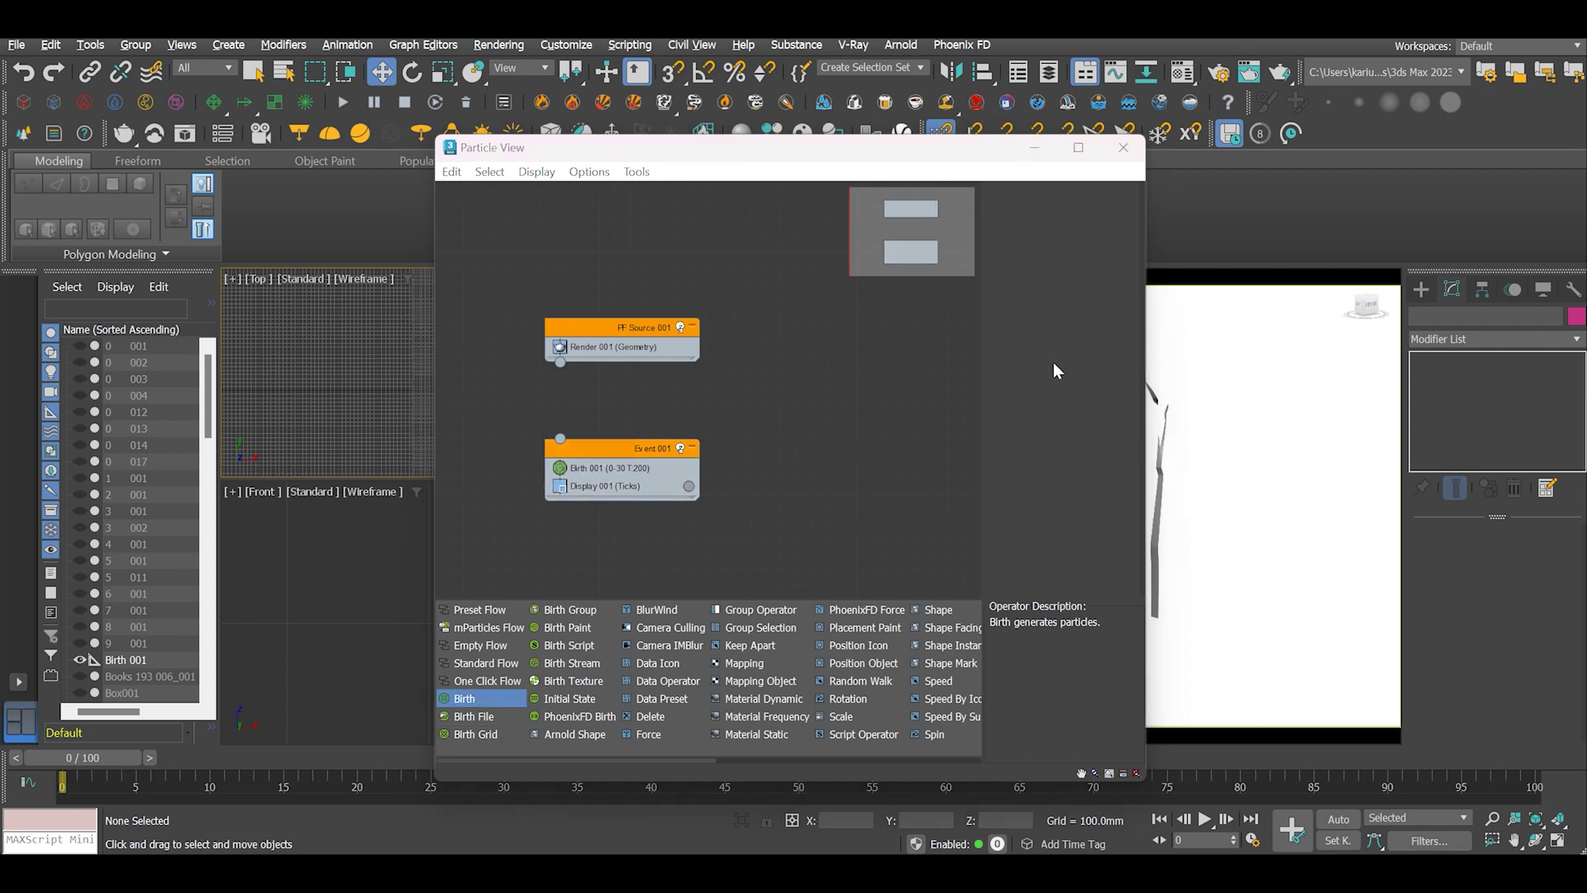
left_click_drag(1144, 401, 984, 401)
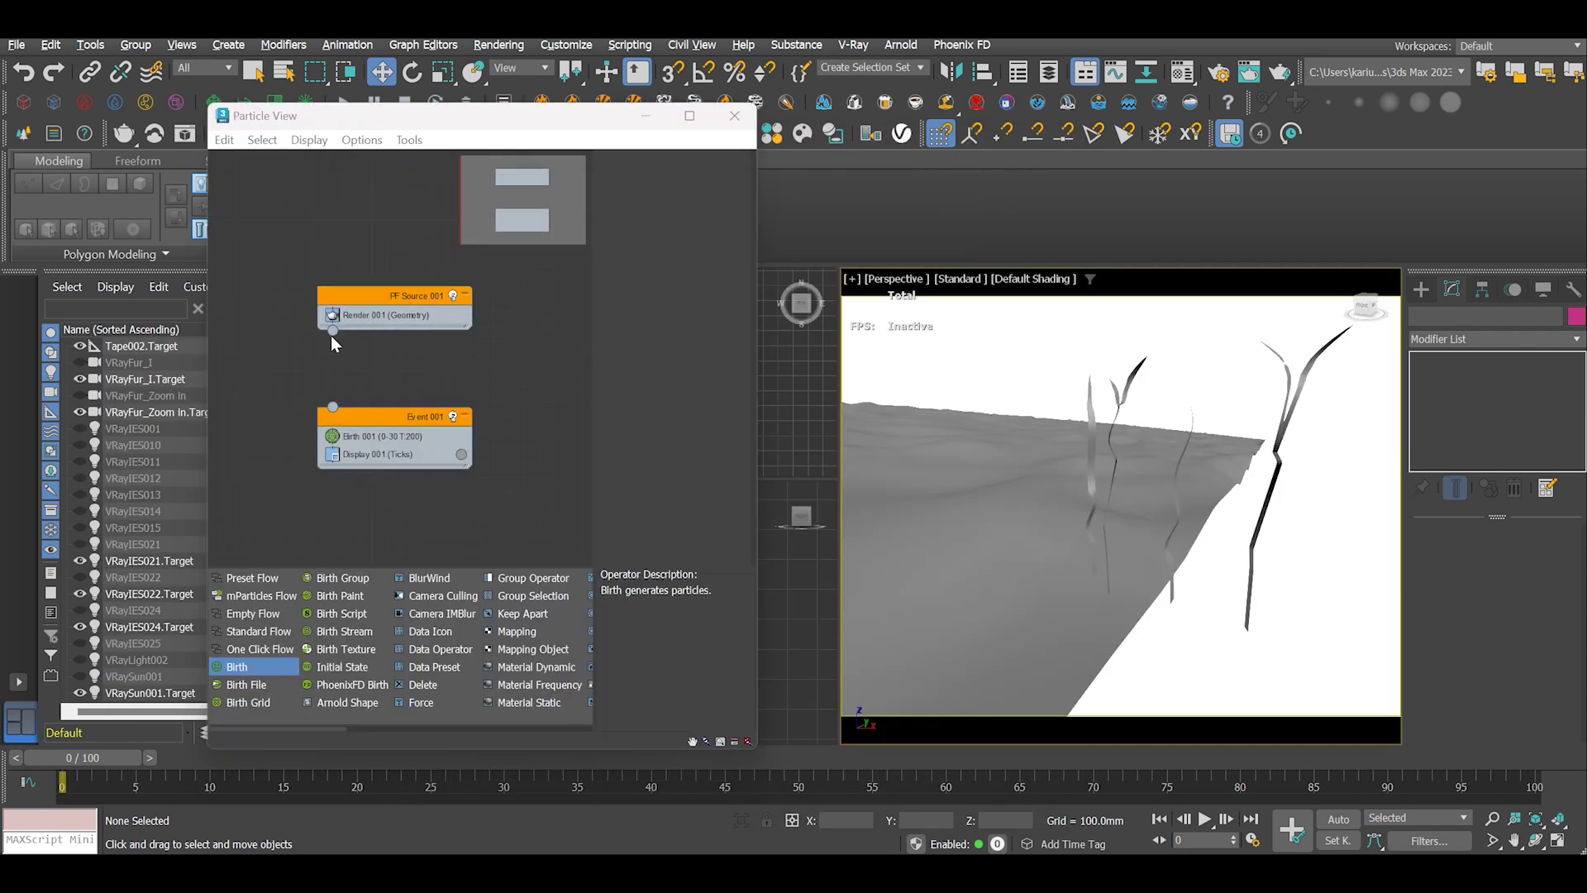
left_click_drag(333, 330, 333, 407)
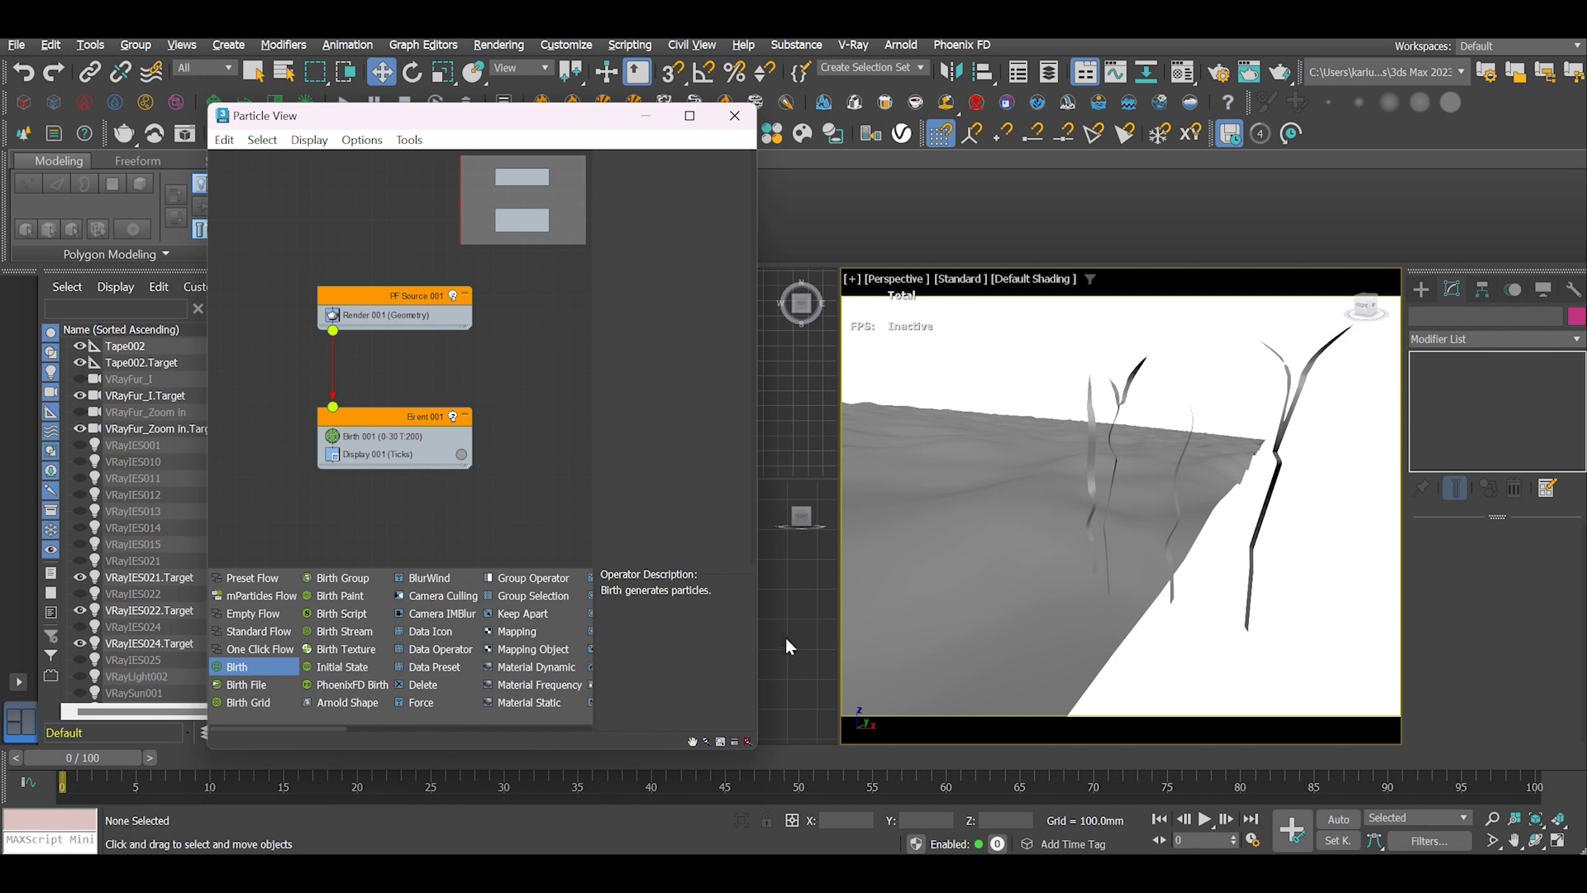
Step: Add a Position Object operator to the event between its Birth and Display operators
left_click_drag(760, 657, 888, 656)
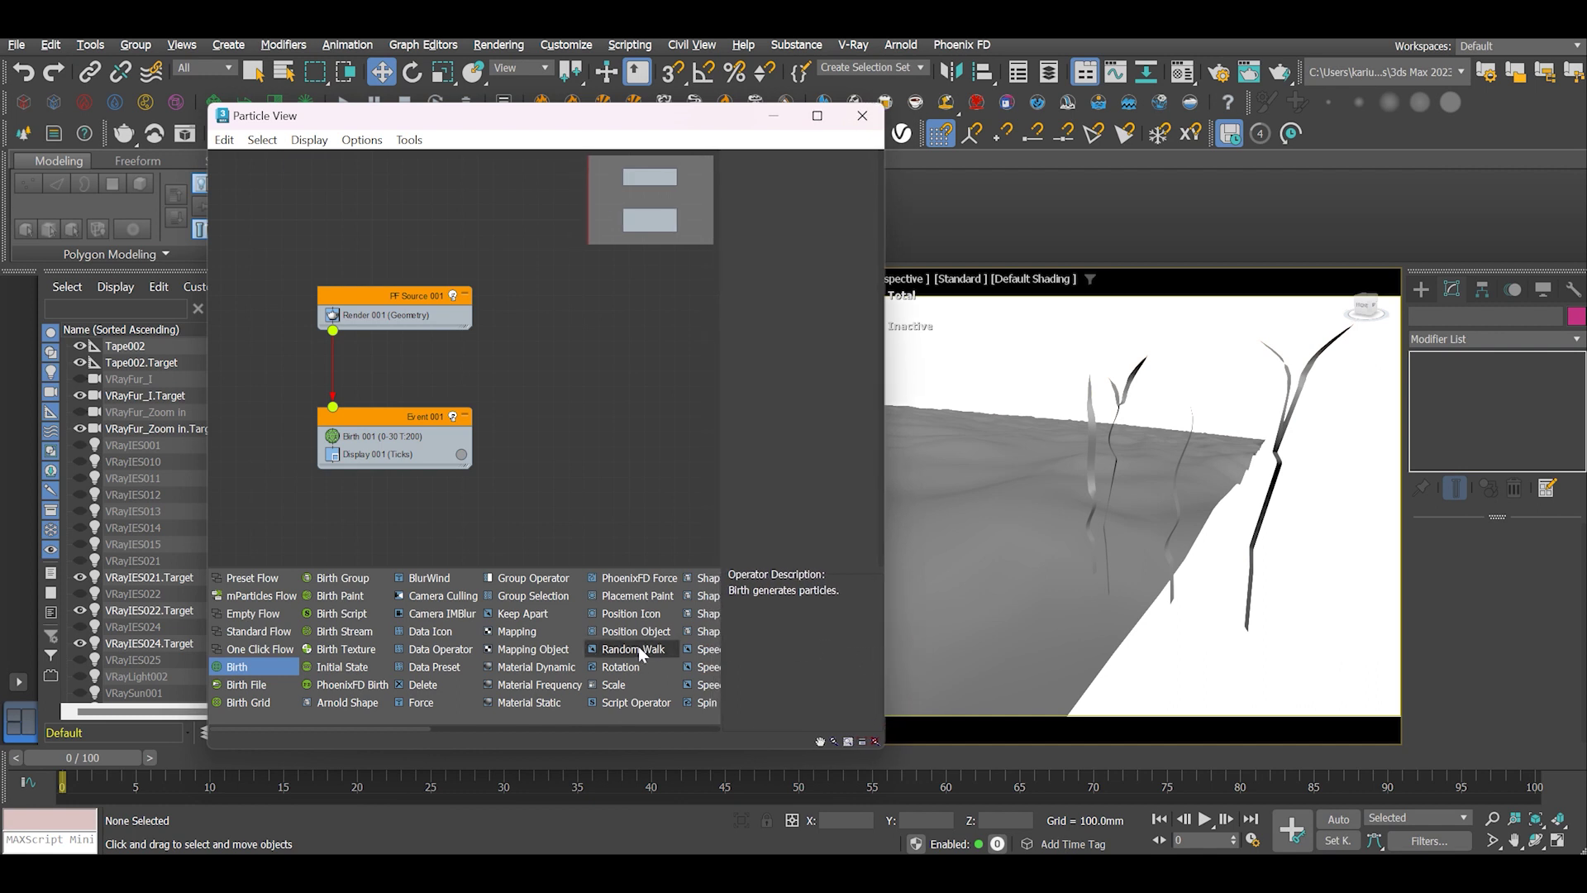
left_click_drag(620, 633, 380, 460)
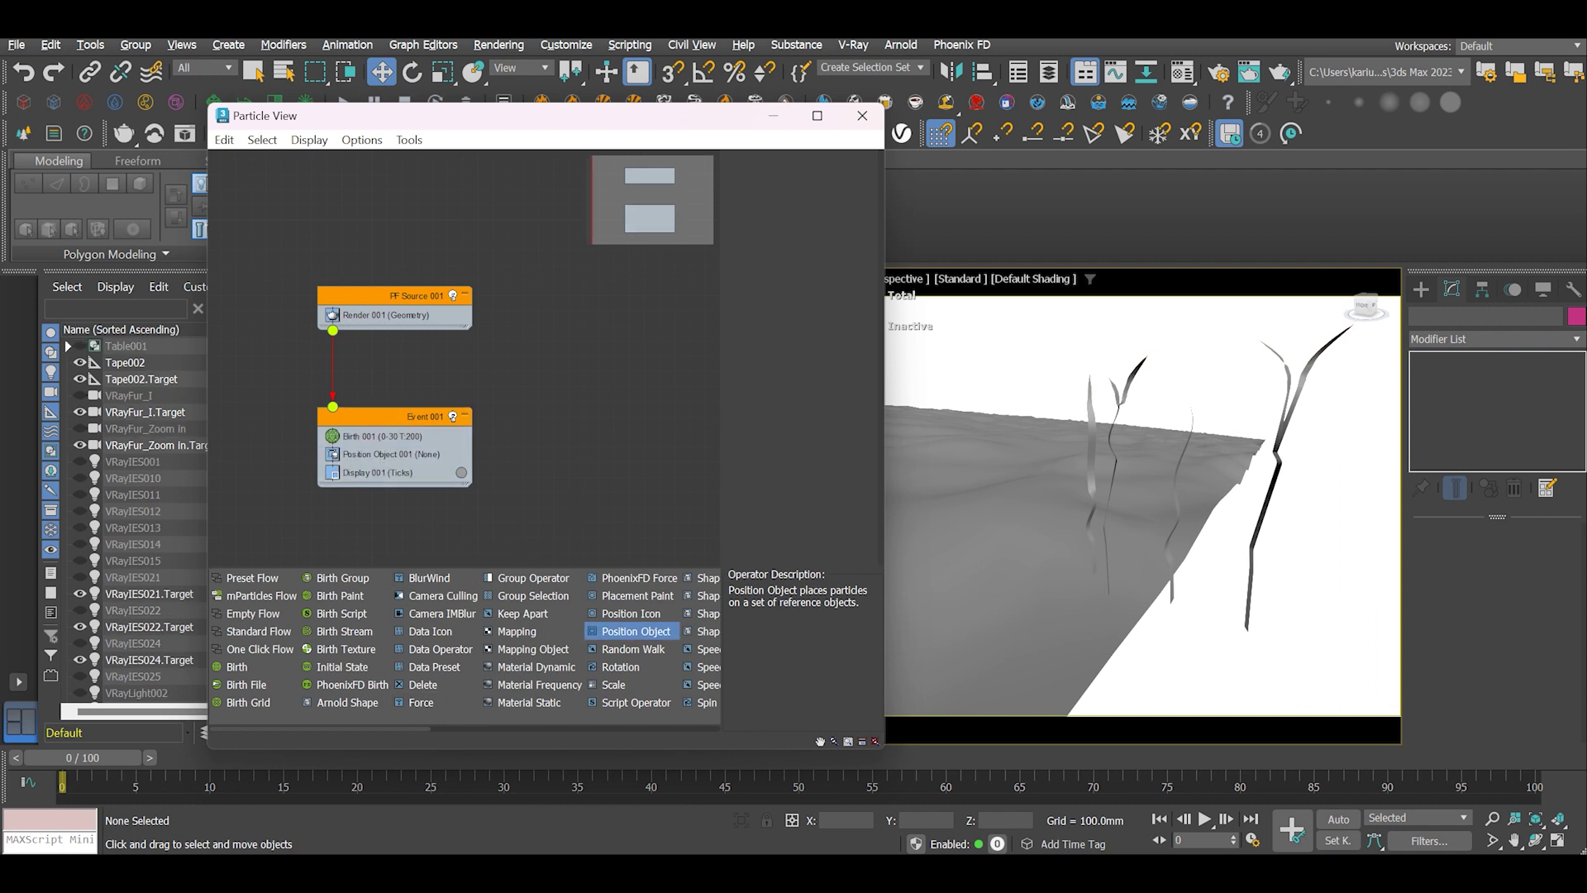
left_click_drag(529, 116, 610, 74)
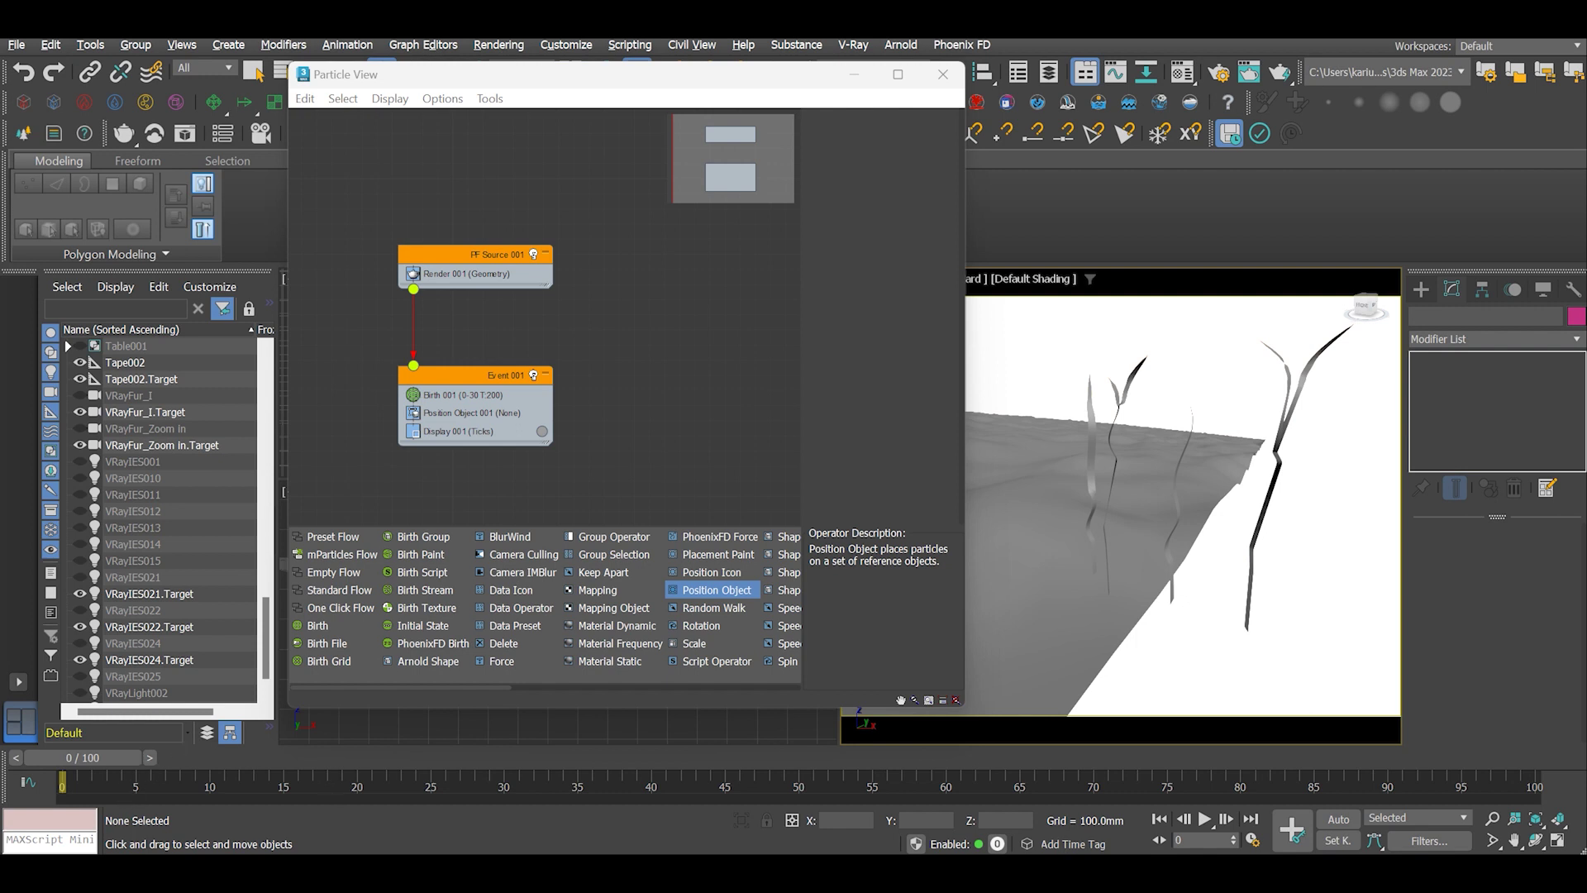
Step: Set the Birth operator's Emit Stop to 0 and Amount to 200000, and add the Lawn_Grass ground as Position Object's emitter object
left_click(457, 395)
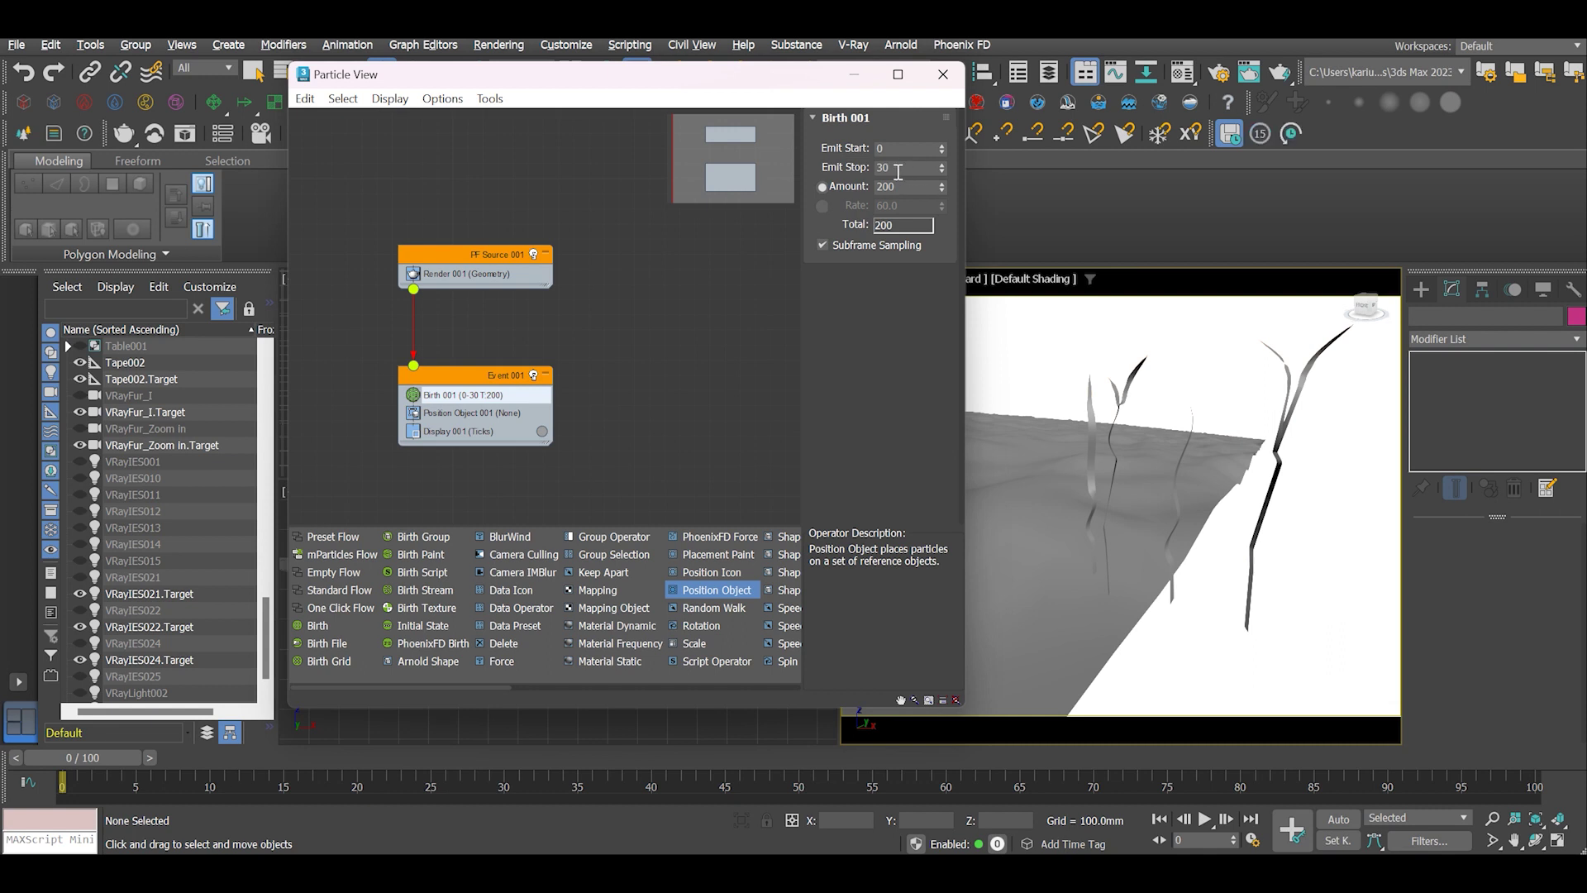
left_click_drag(910, 172, 869, 170)
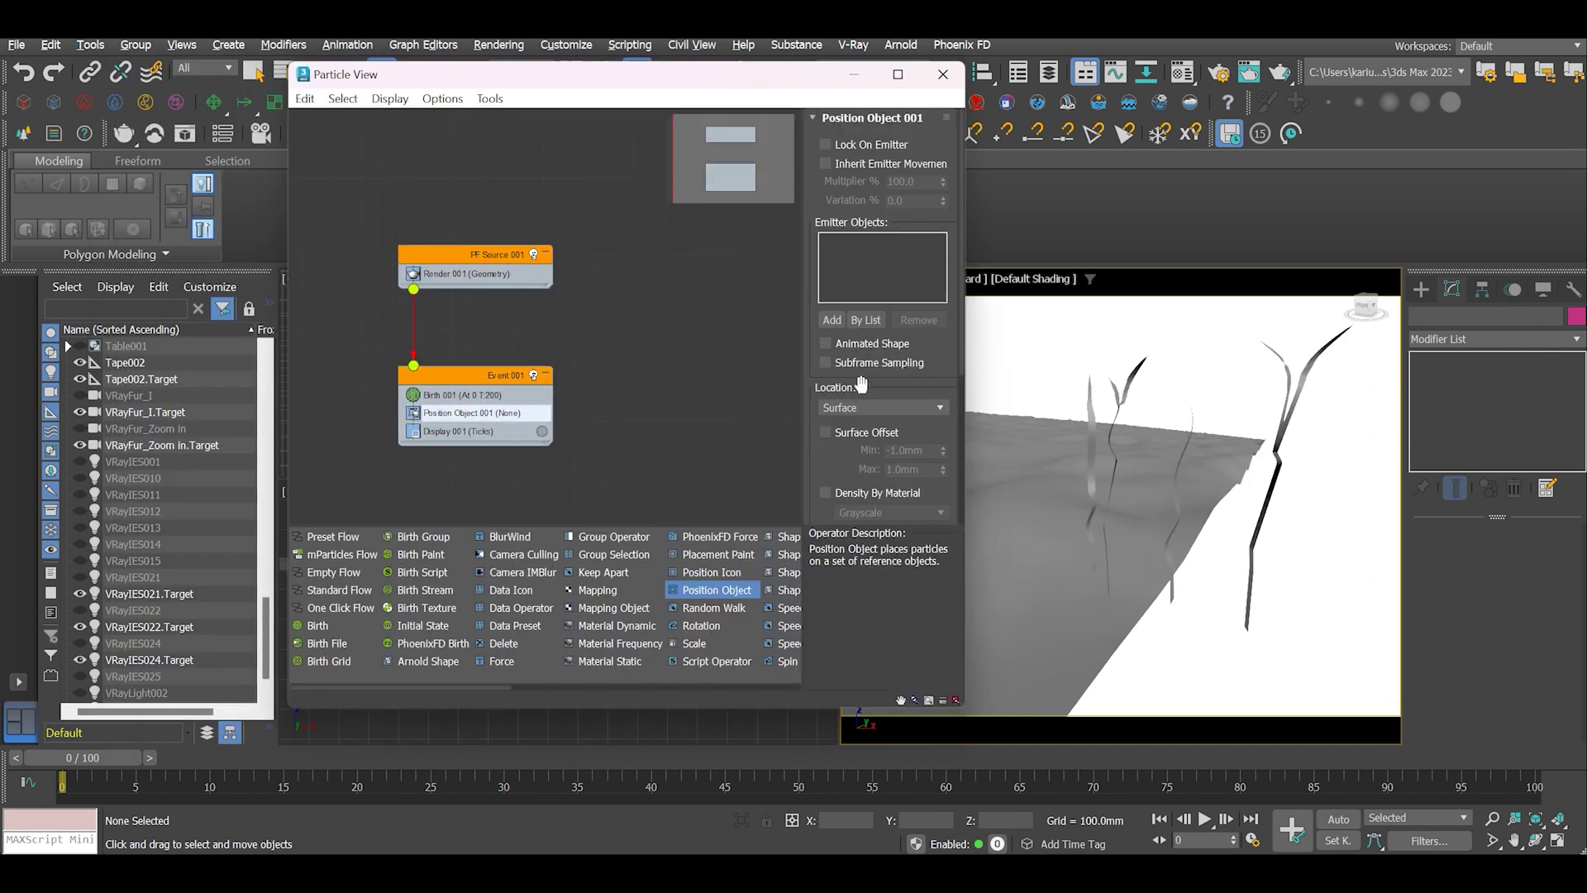
left_click(833, 320)
left_click(1025, 516)
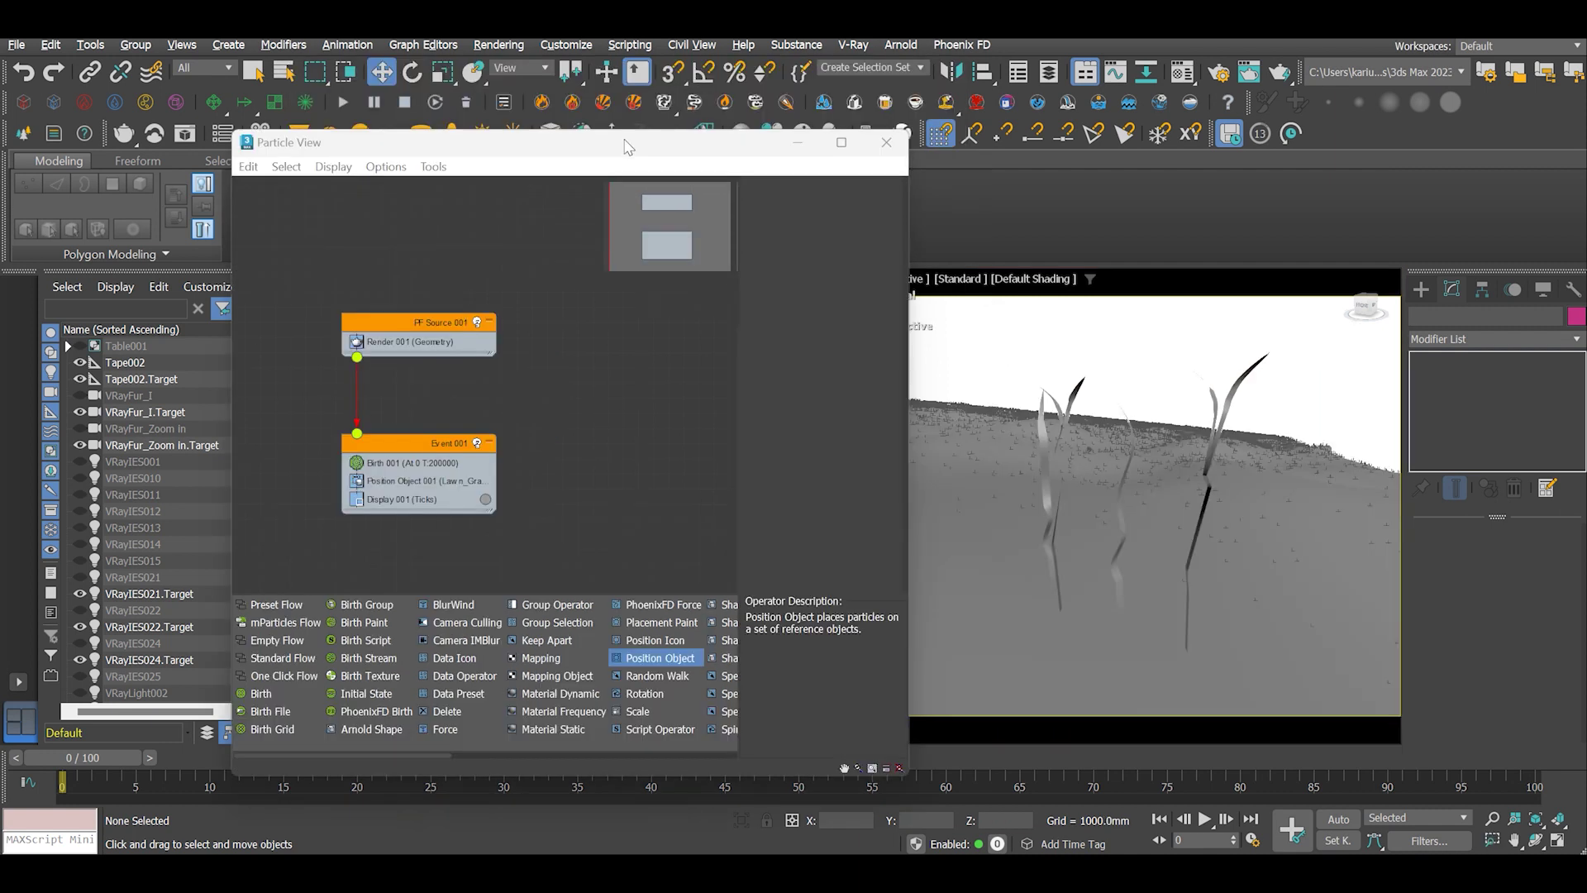
Step: Select the PF Source emitter beside the lawn and inspect its System Management Upper Limit and its quantity multipliers
left_click_drag(628, 141, 665, 754)
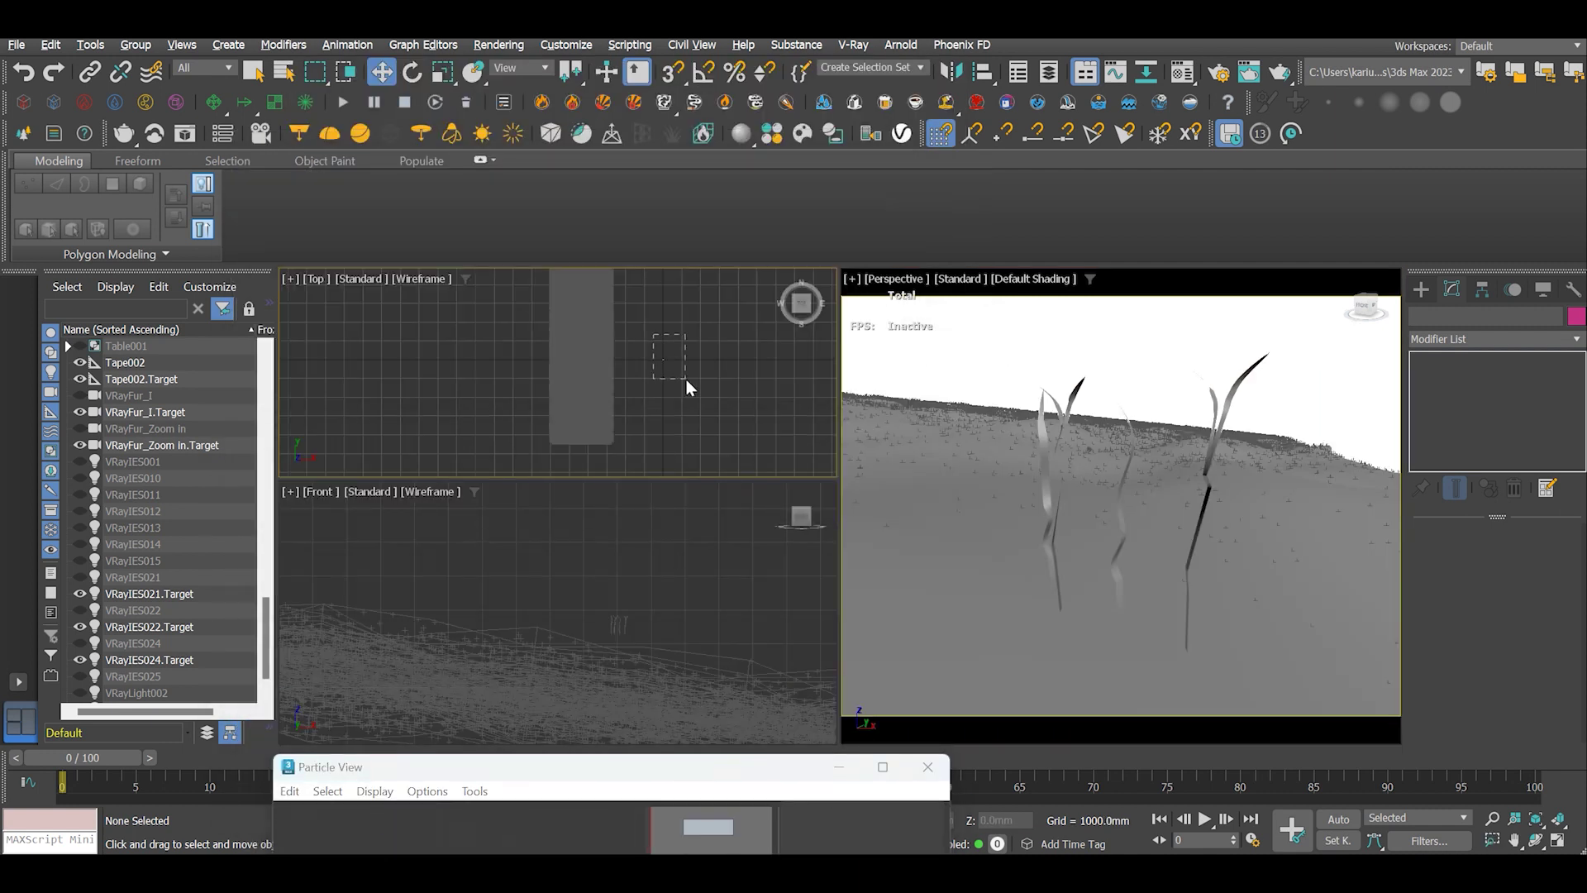
left_click(663, 359)
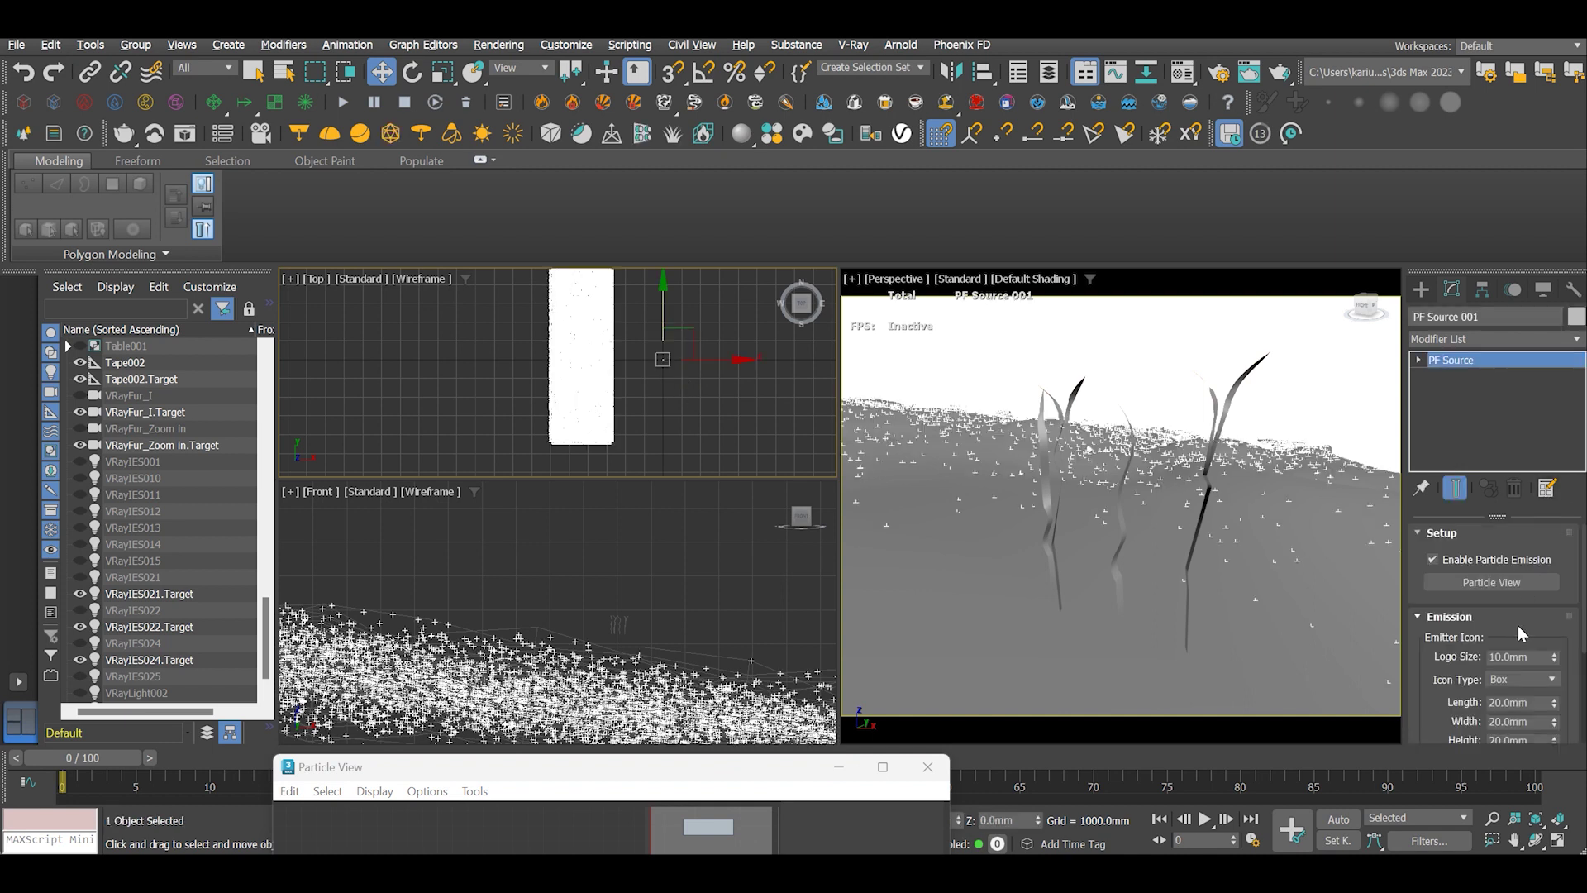
scroll(1518, 633, "down", 5)
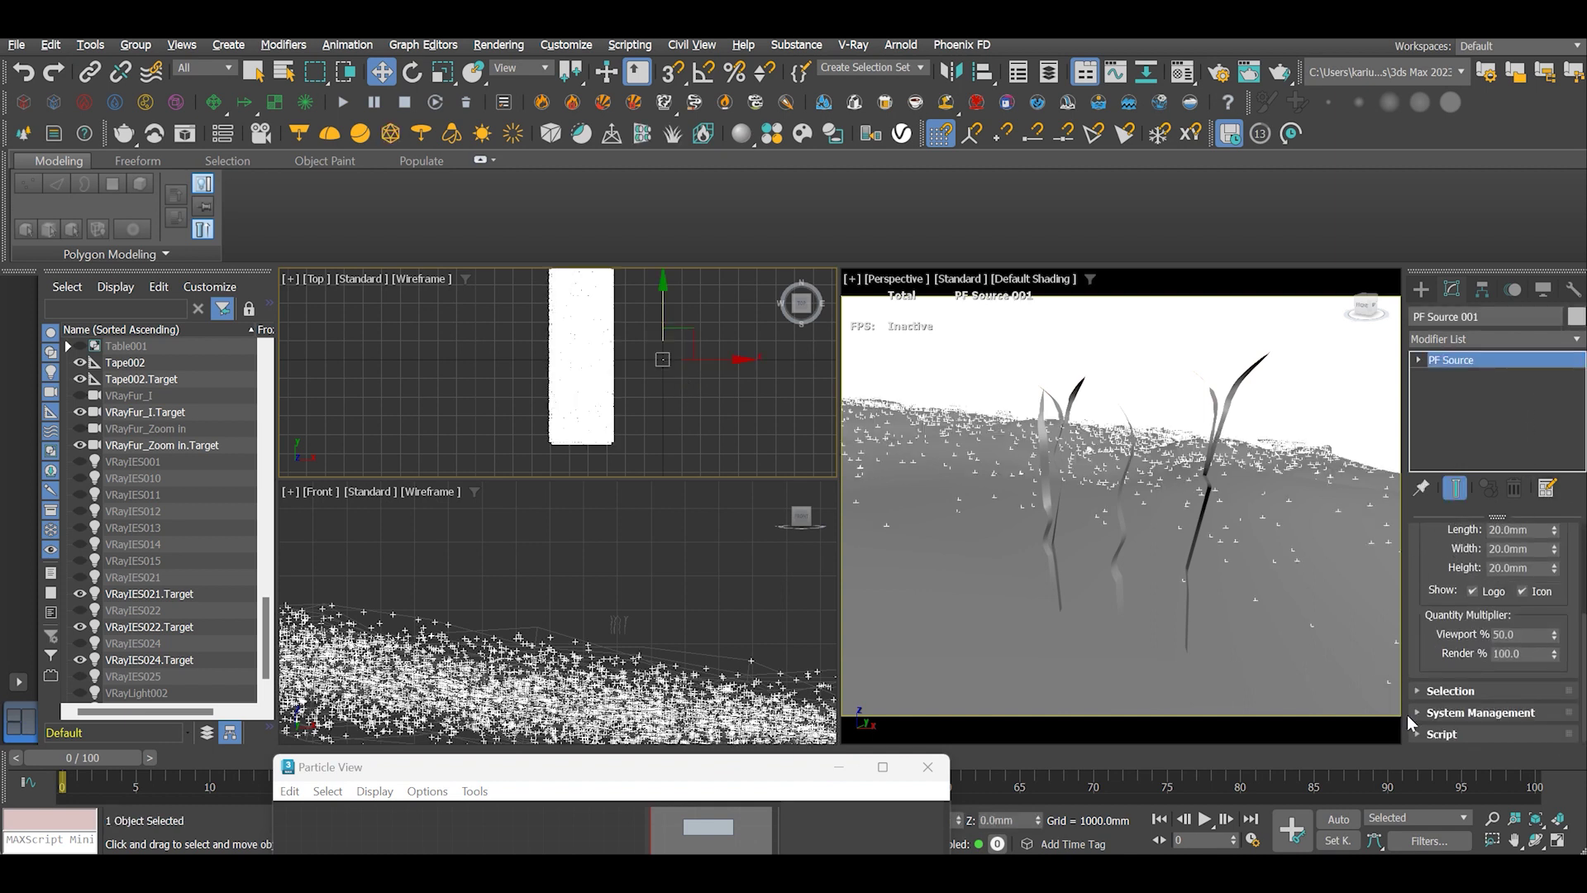
left_click(1419, 713)
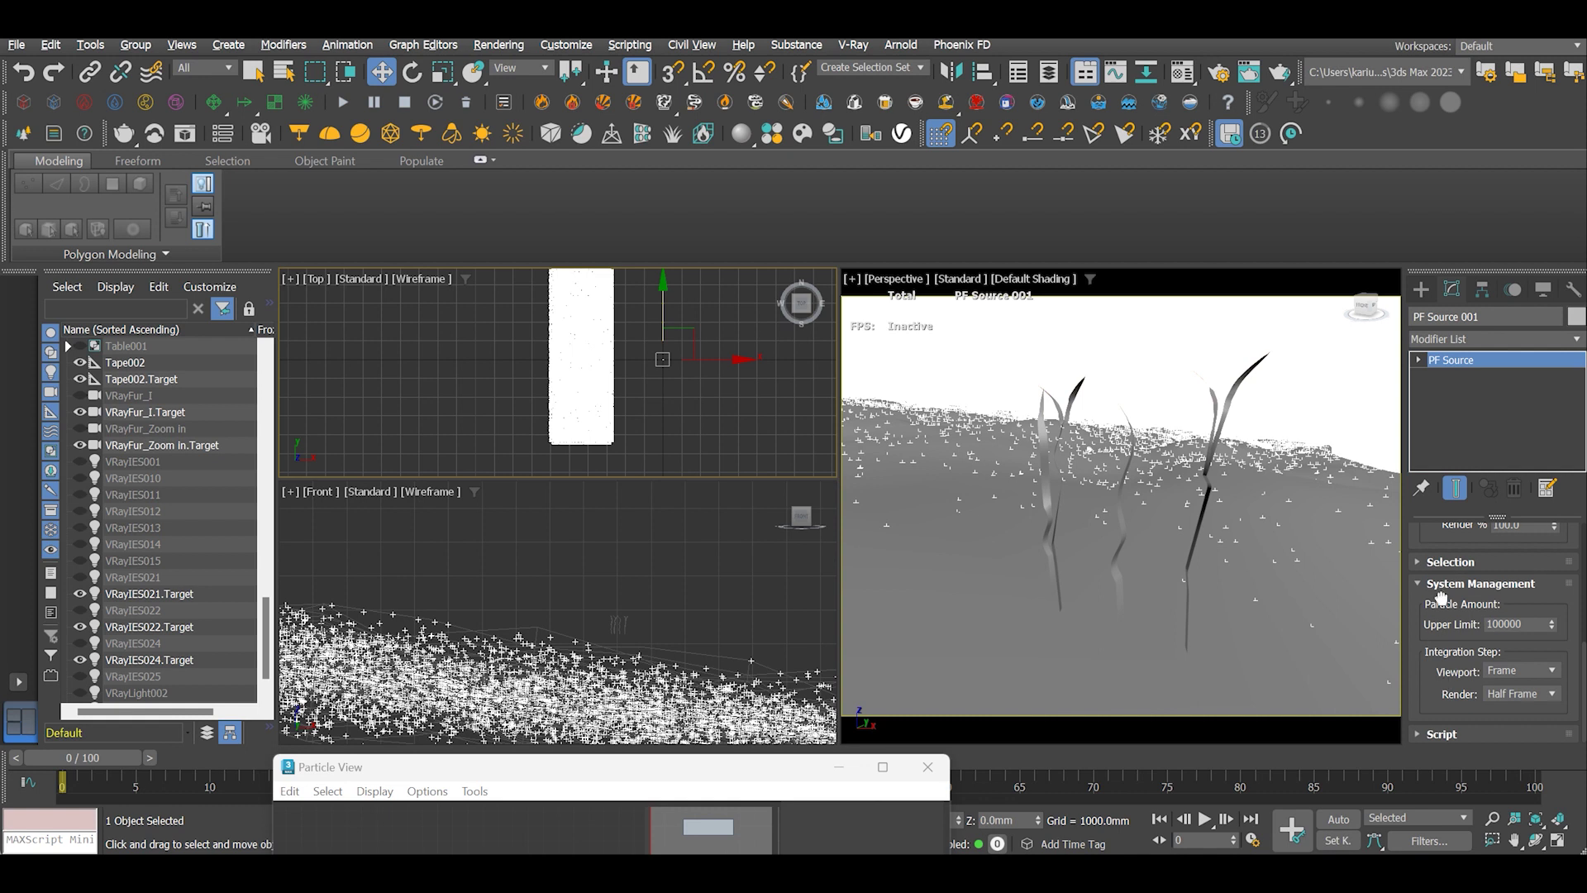
left_click(1527, 626)
left_click(1421, 597)
scroll(1420, 597, "up", 5)
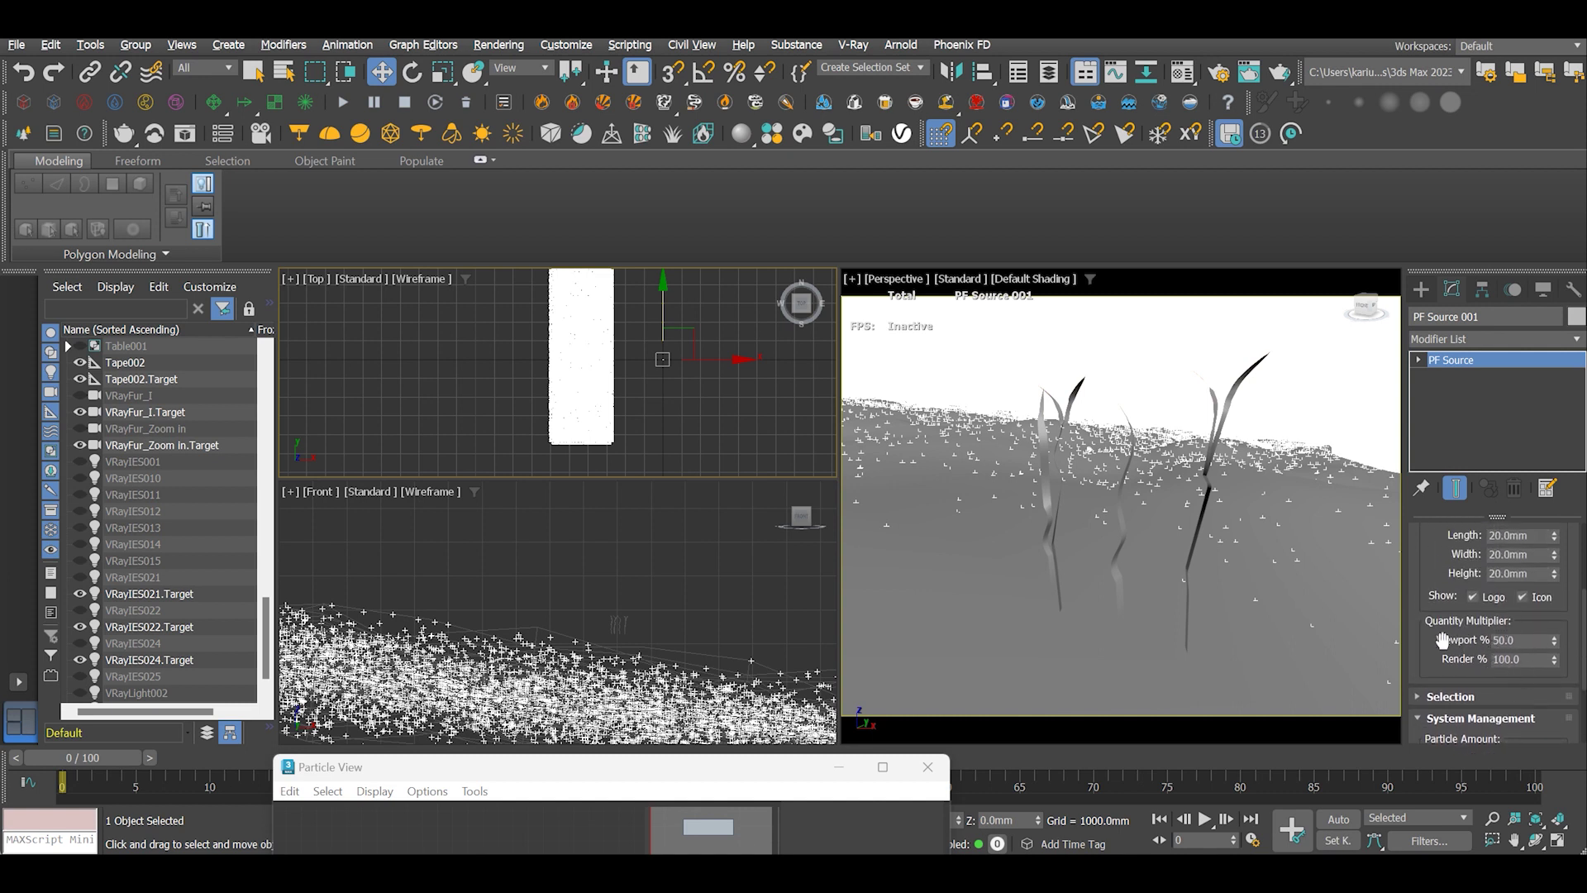
scroll(1443, 639, "up", 6)
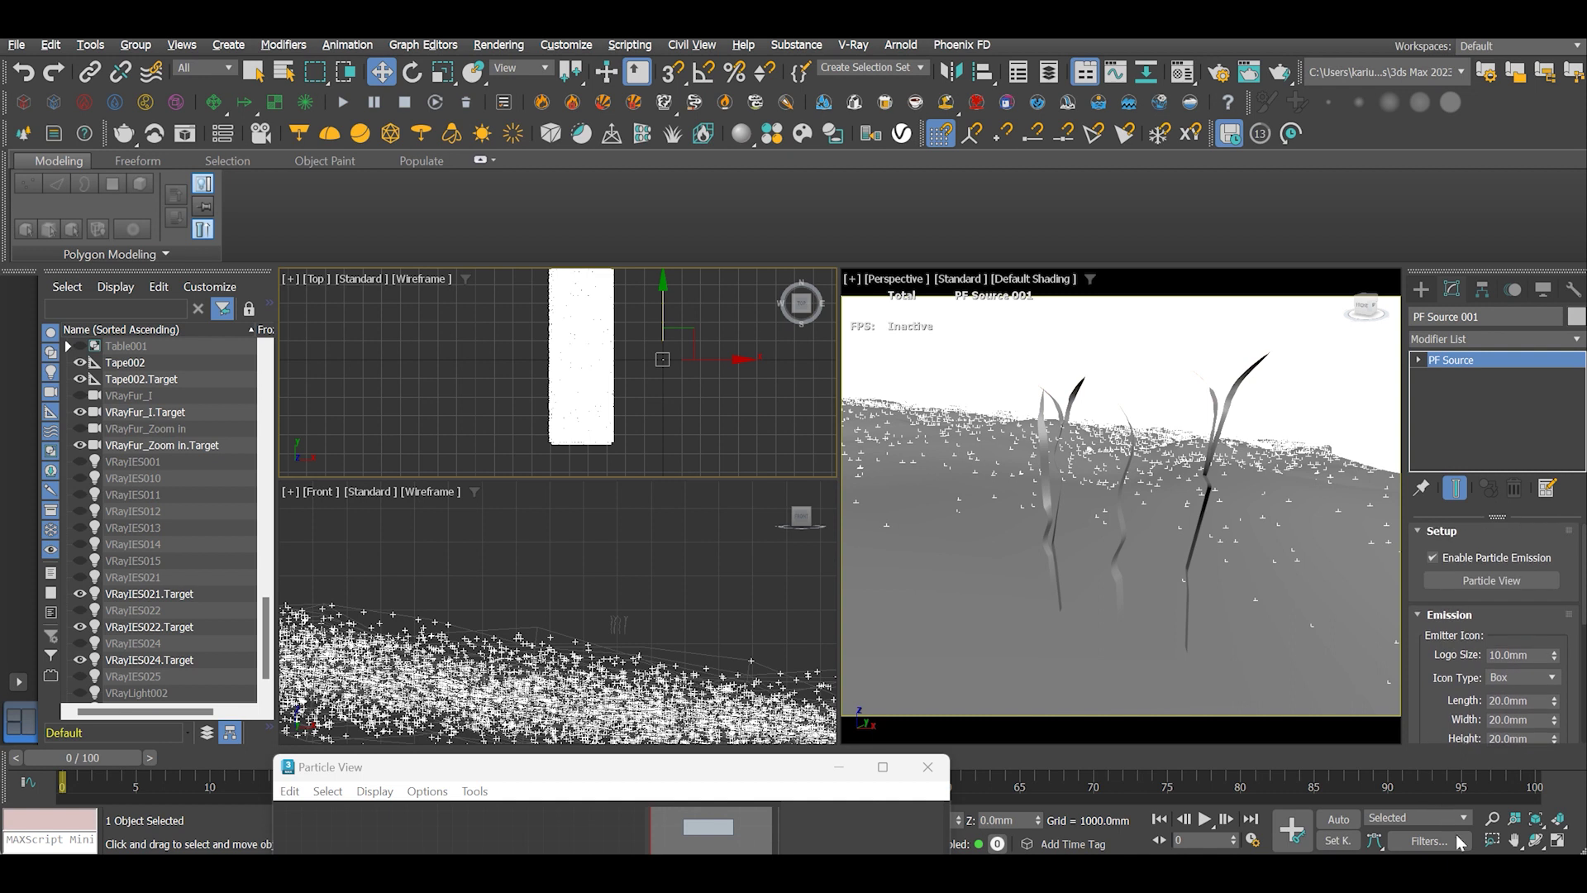
Step: Add a Shape Instance operator to the event after Position Object and pick the forked blade mesh Grass strand_1 as its particle geometry object
left_click_drag(701, 765, 677, 153)
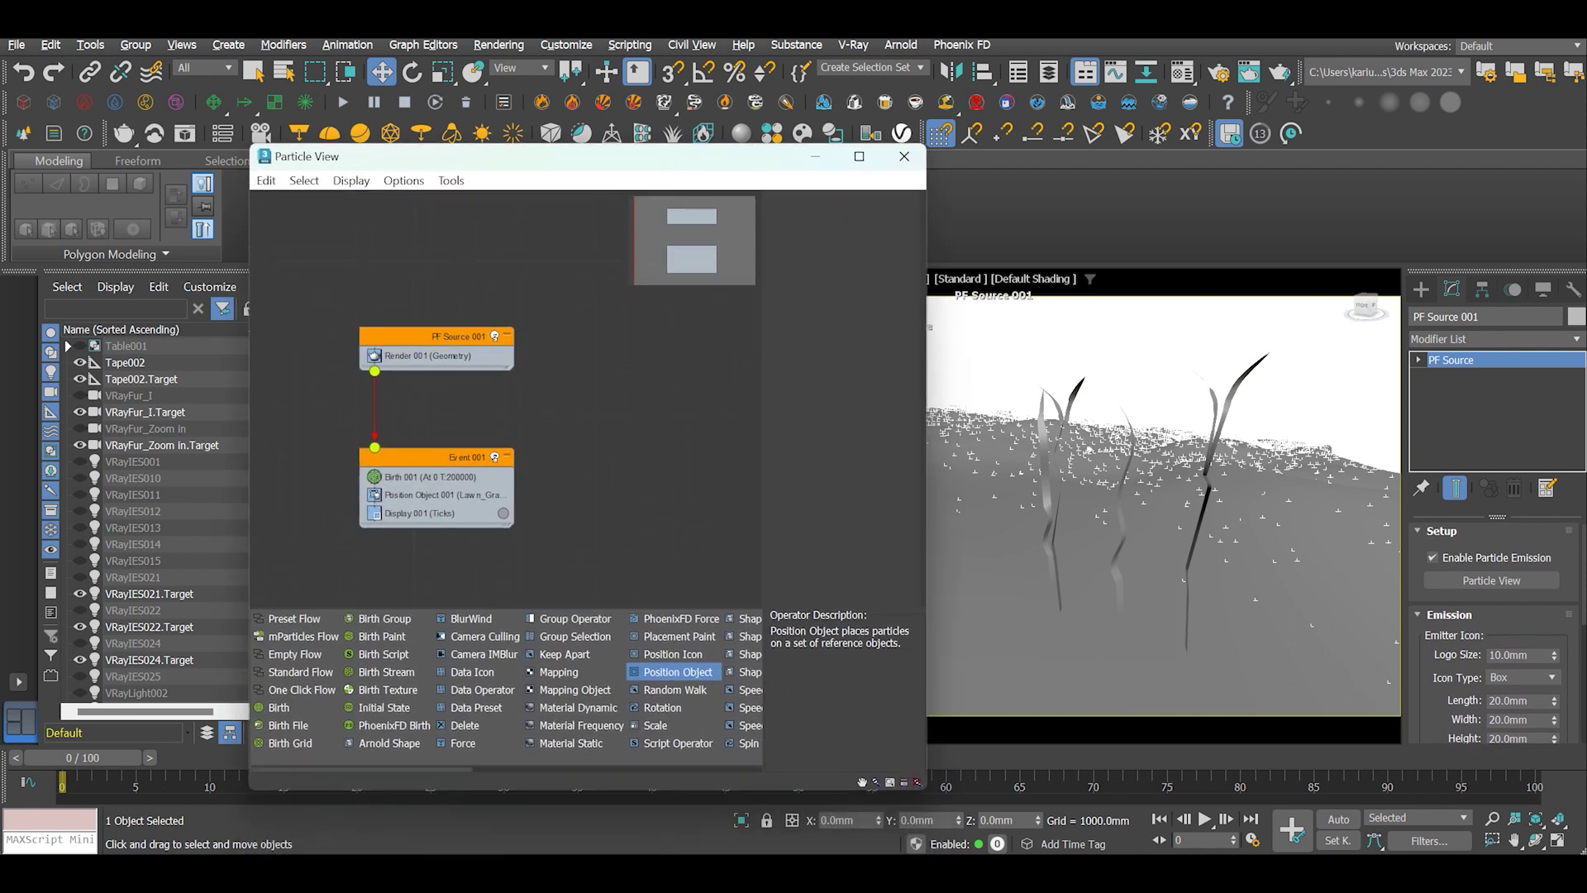
left_click_drag(444, 770, 485, 772)
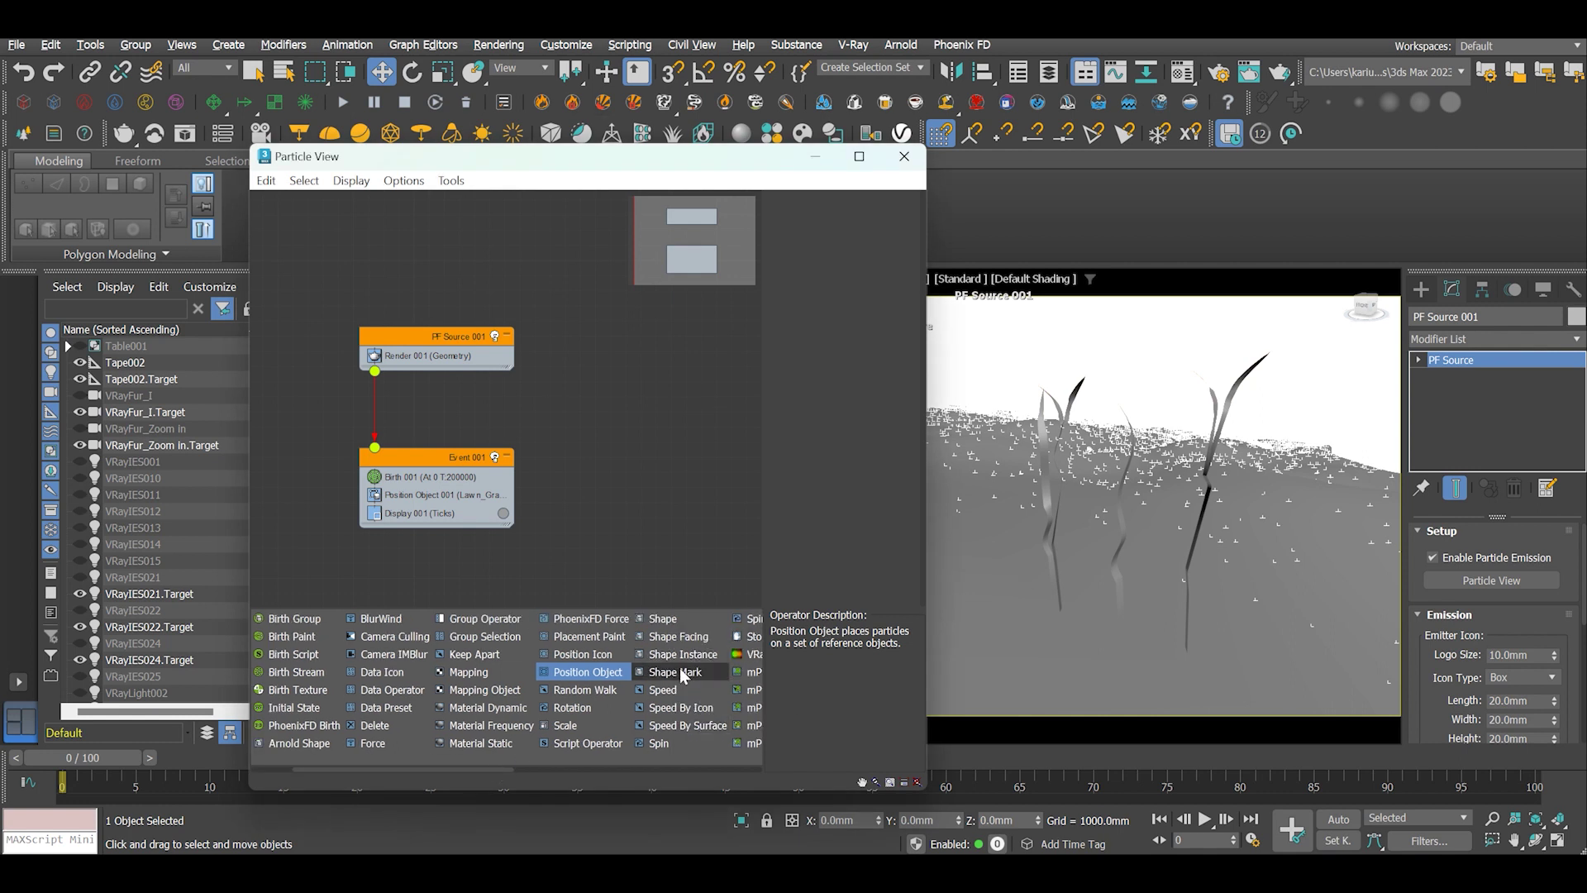
left_click_drag(691, 659, 468, 505)
left_click(444, 511)
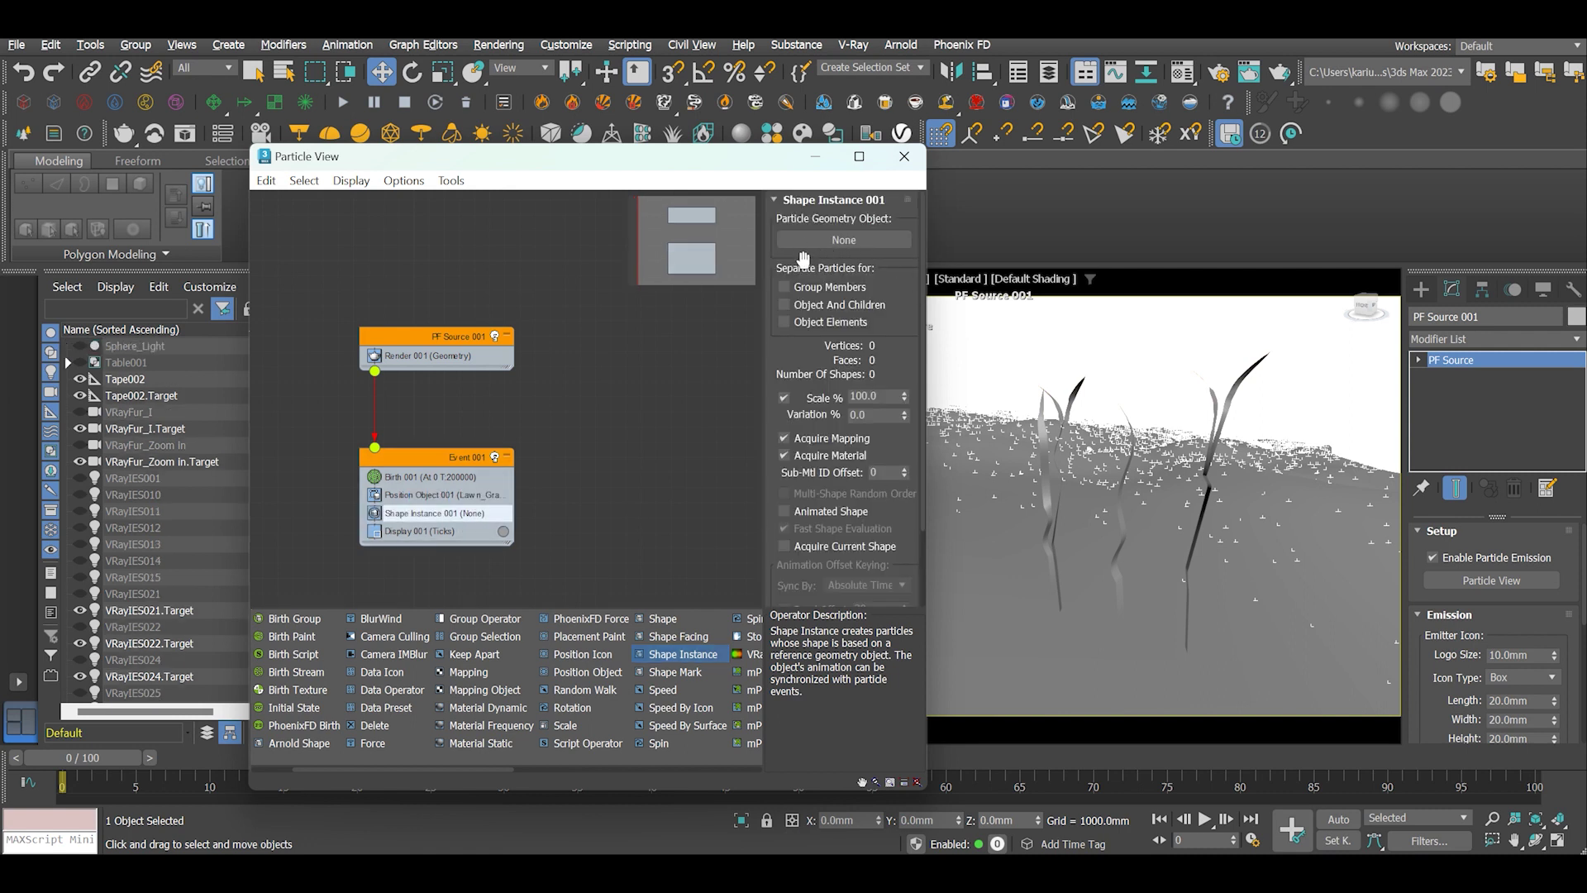
left_click(821, 244)
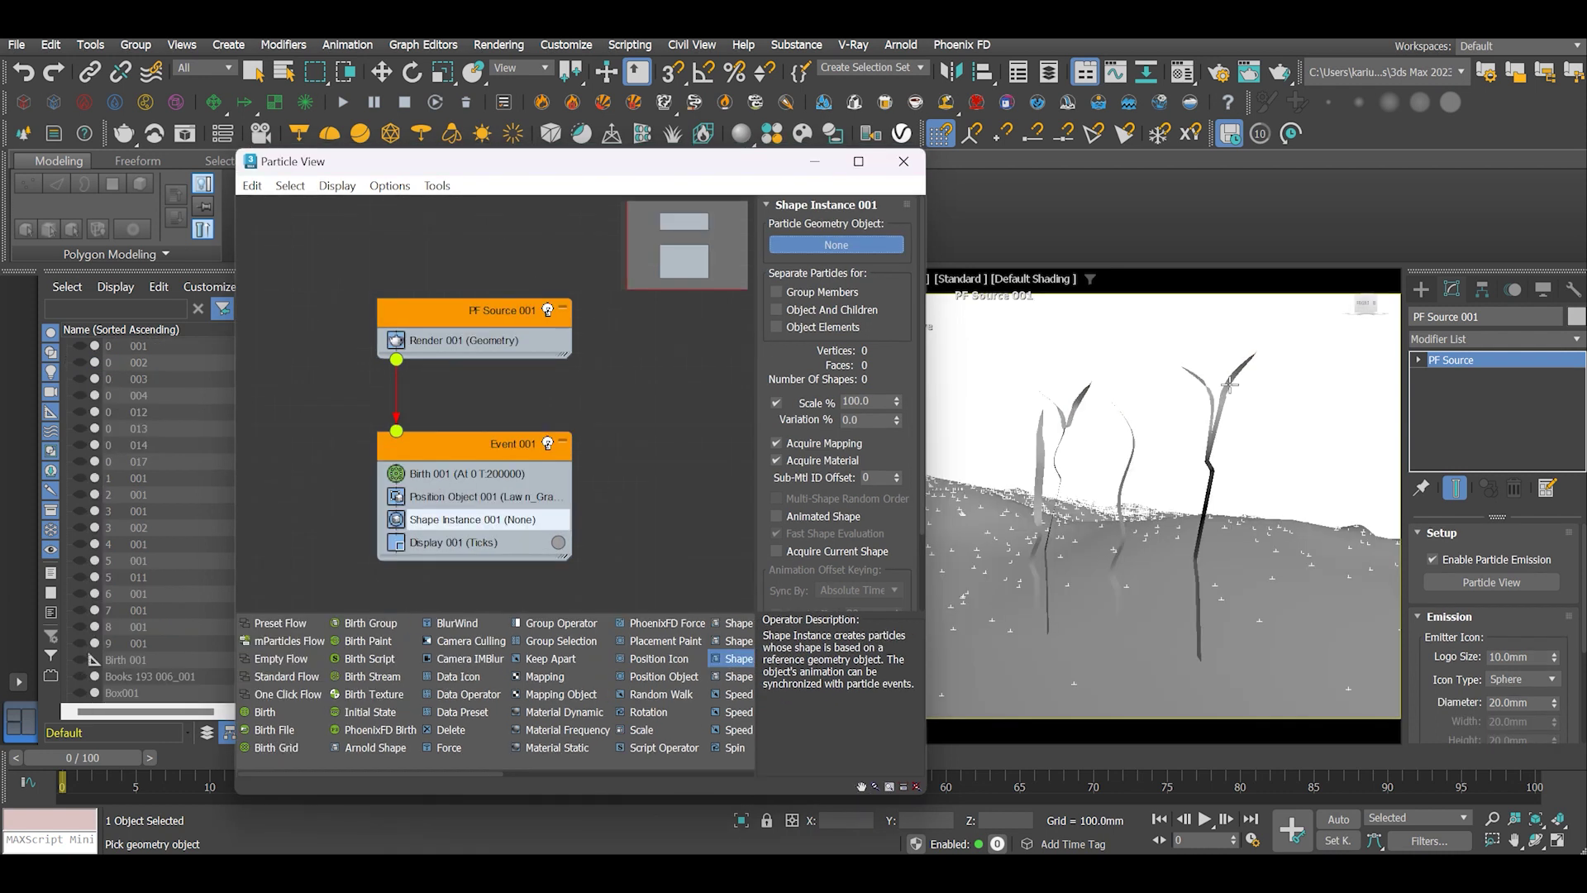
left_click(1227, 383)
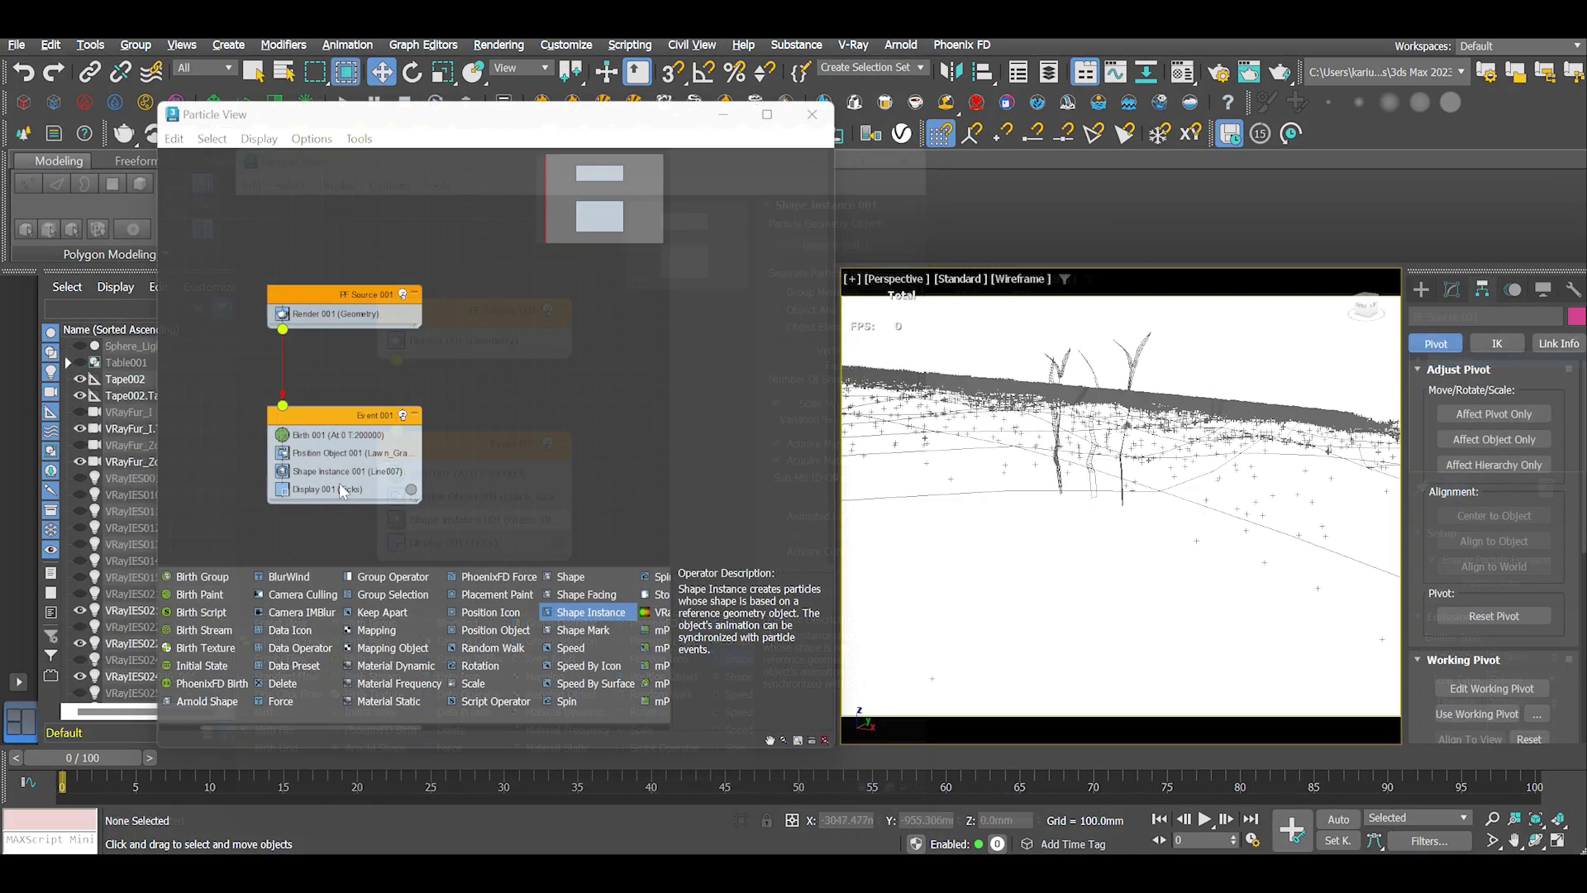
Step: Set the event's Display operator type to Geometry and look over the scattered blades on the lawn
left_click(333, 490)
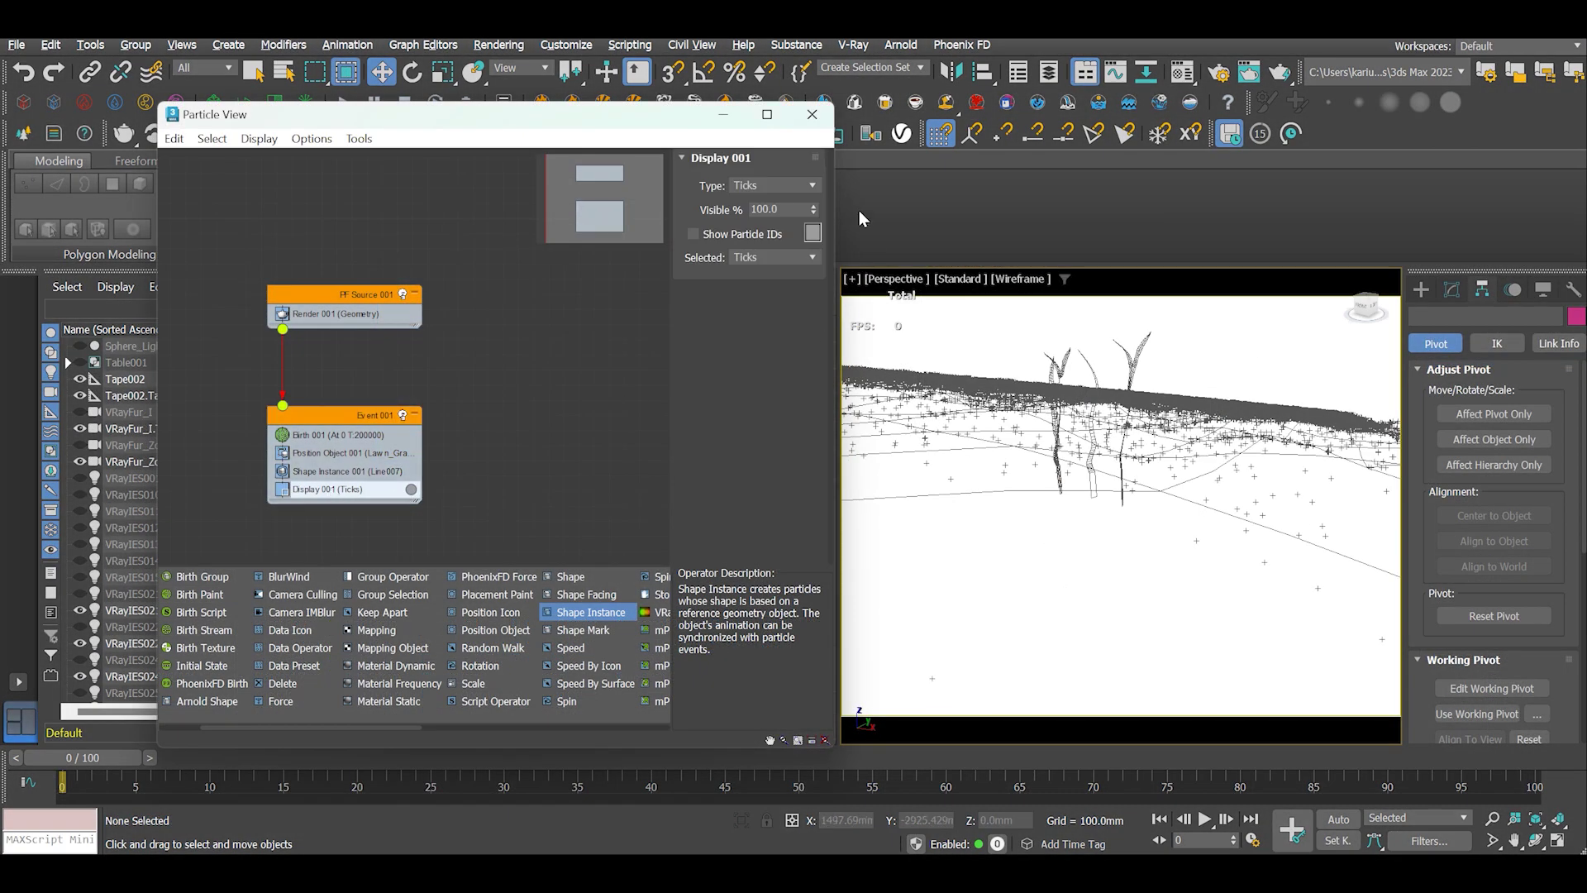
left_click(813, 185)
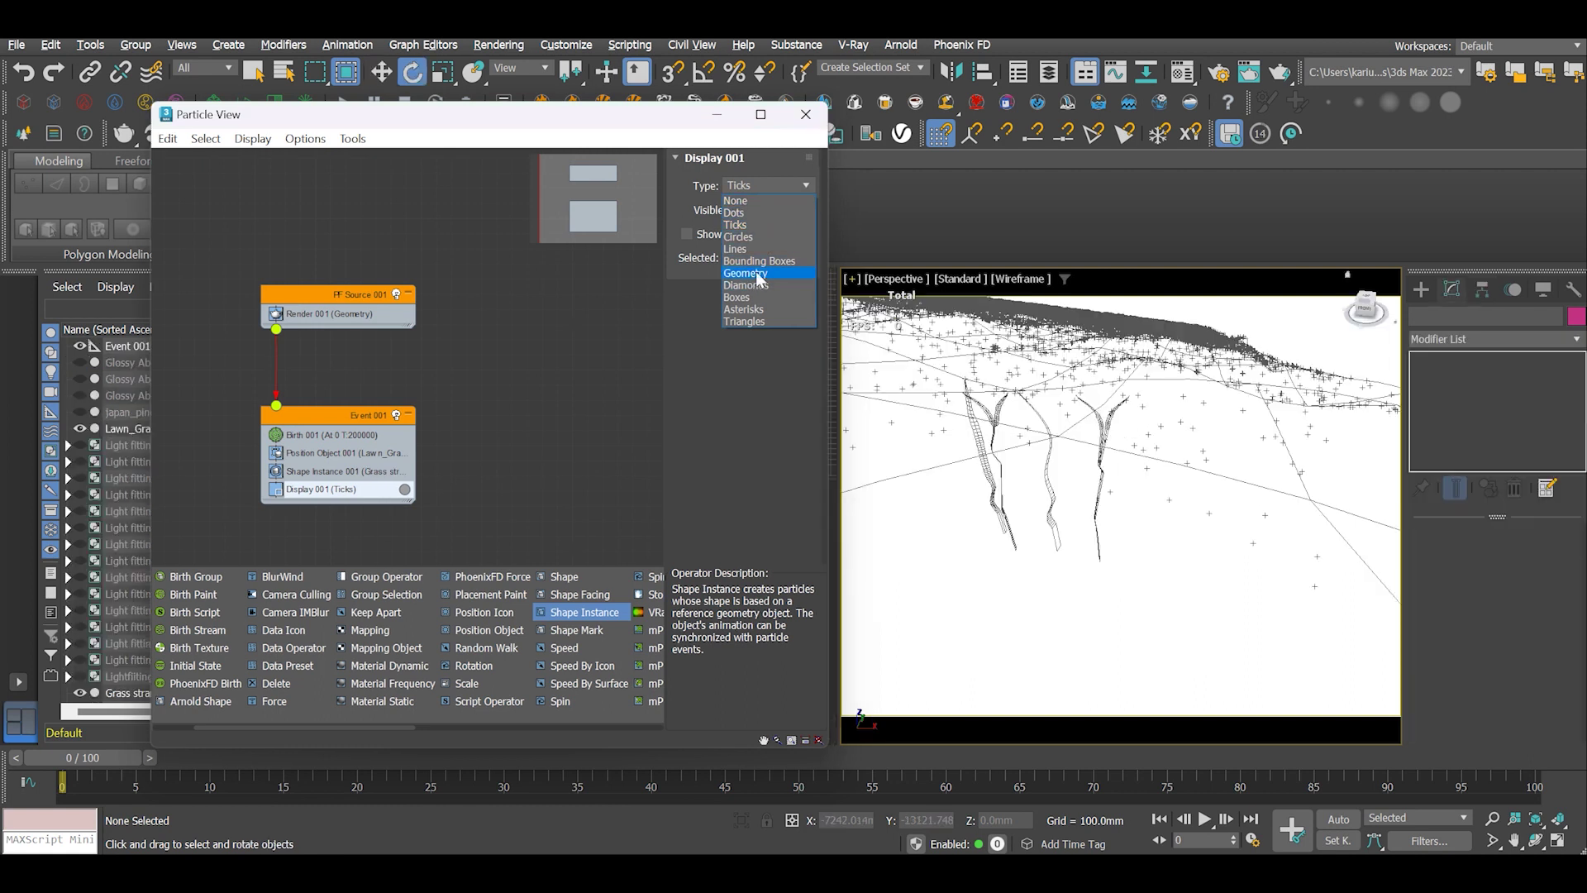
left_click(746, 272)
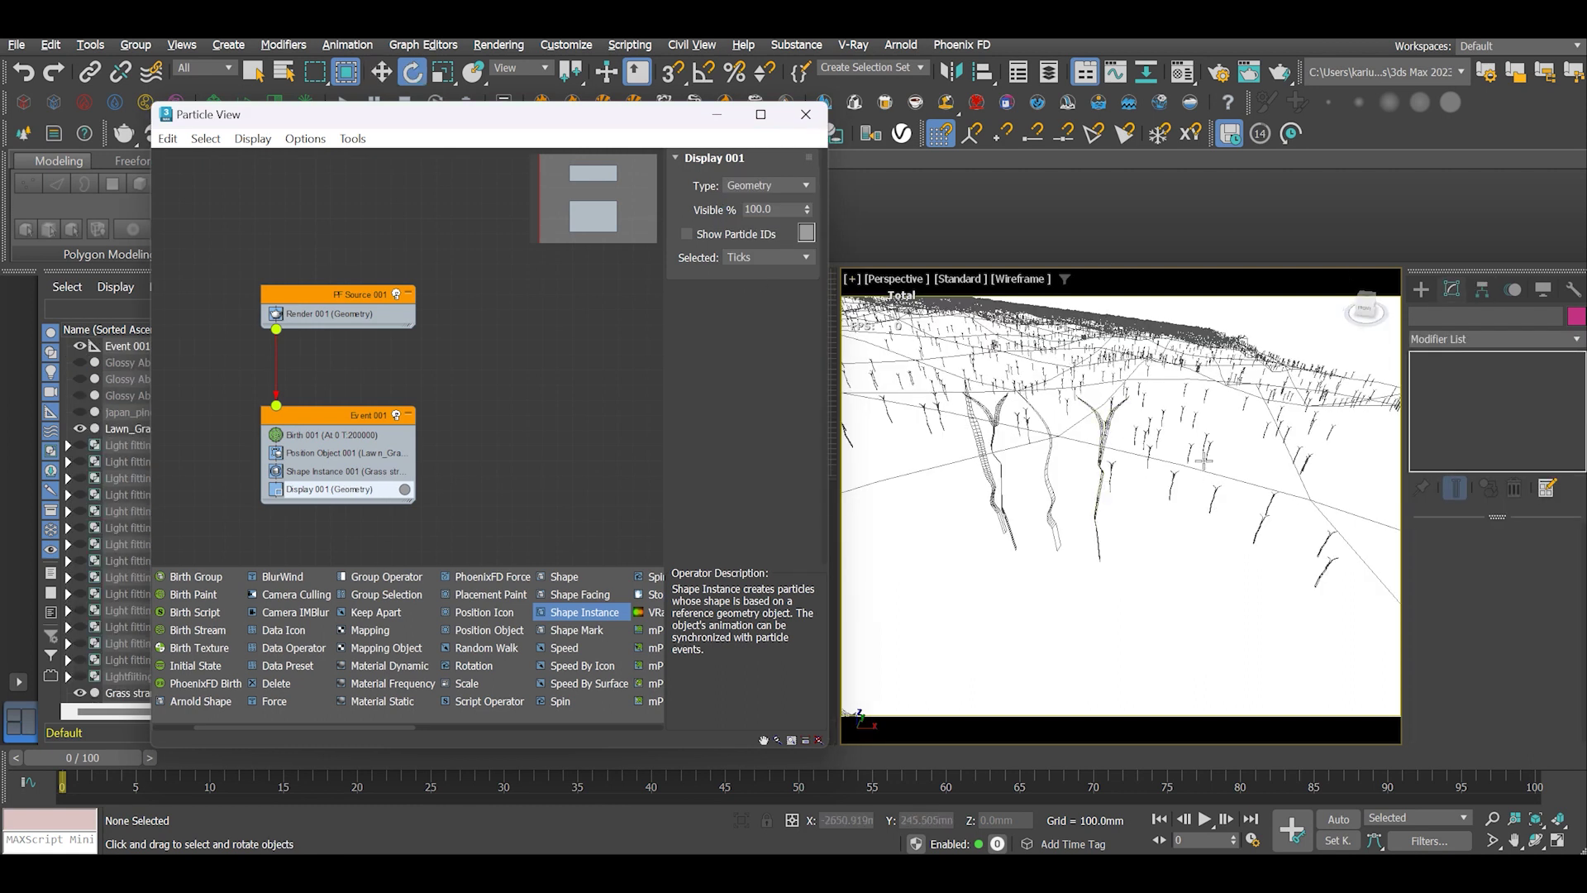
middle_click_drag(1195, 463, 1132, 427)
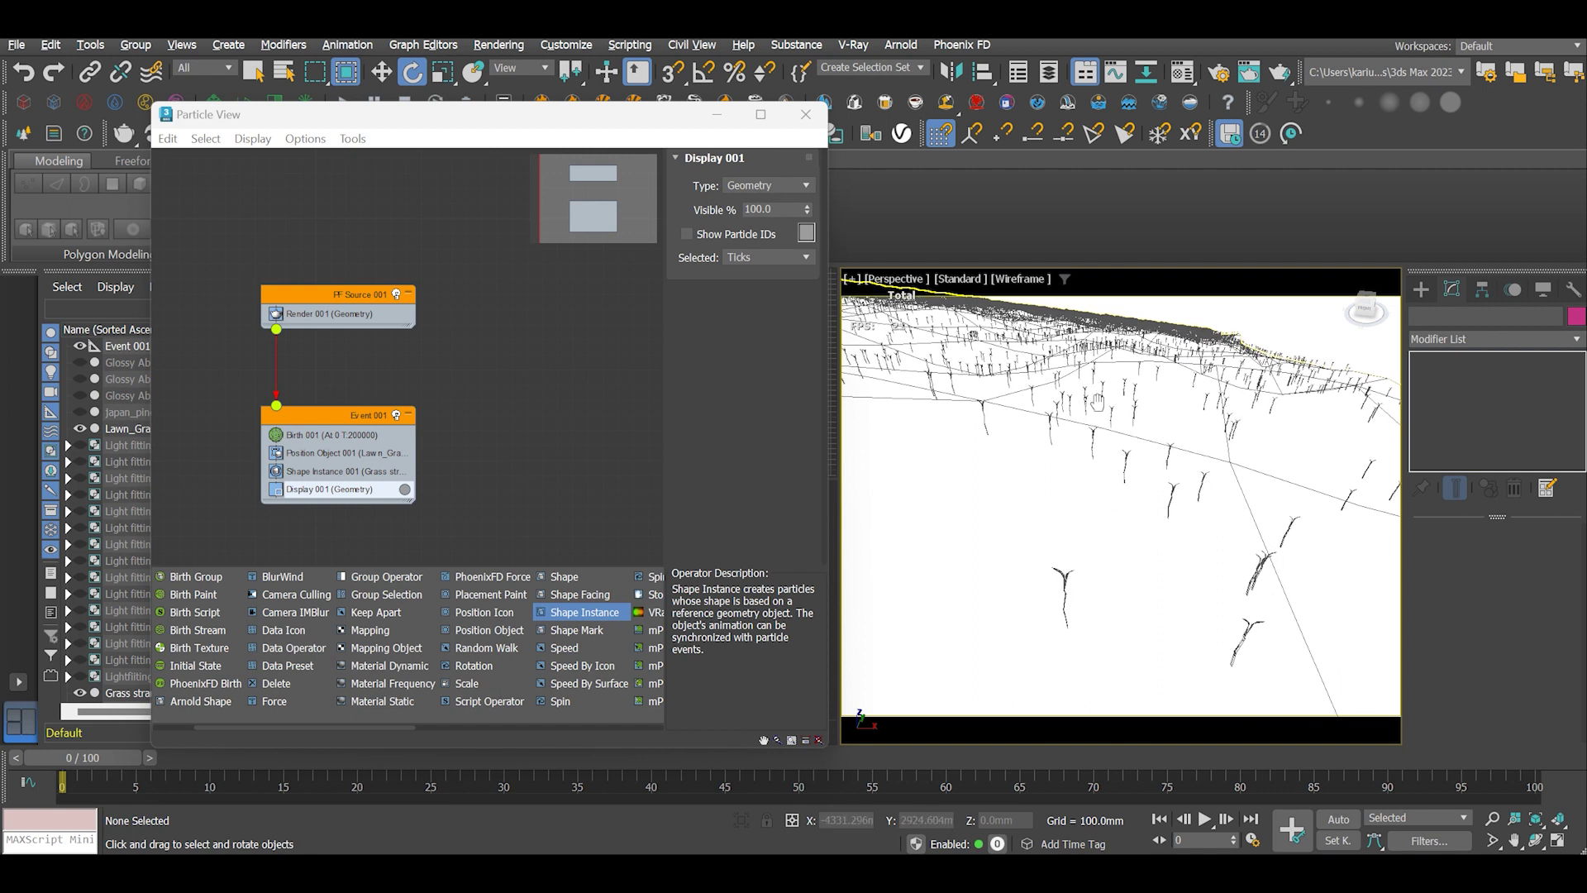
Step: Add a Rotation operator and a Scale operator to the event between Shape Instance and Display
middle_click_drag(1096, 406, 1273, 463)
middle_click_drag(1274, 463, 1292, 456)
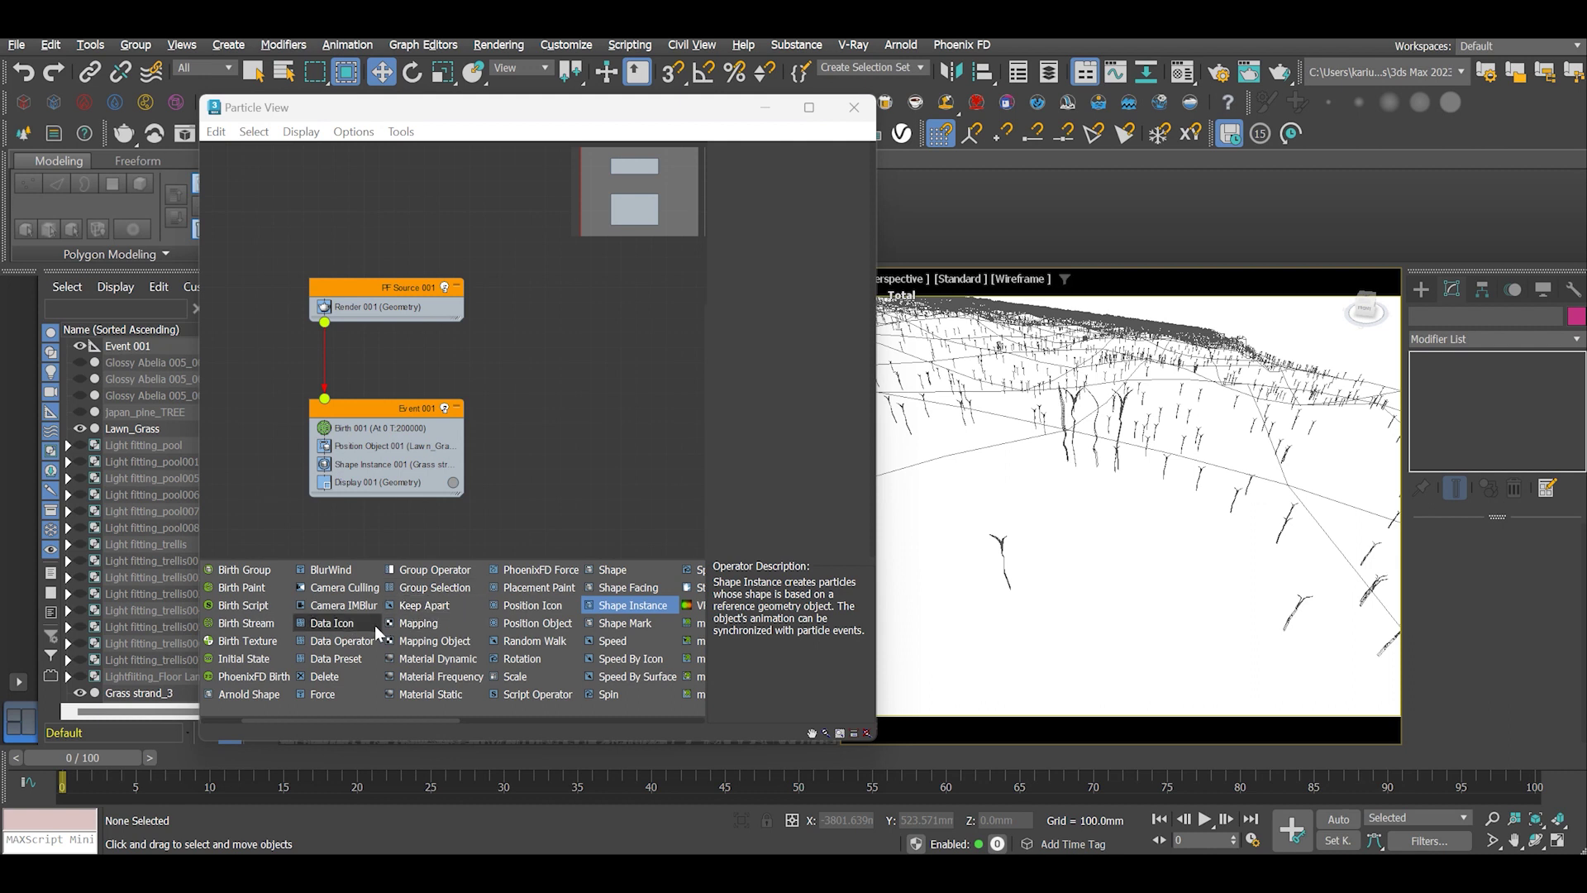
left_click_drag(514, 658, 432, 473)
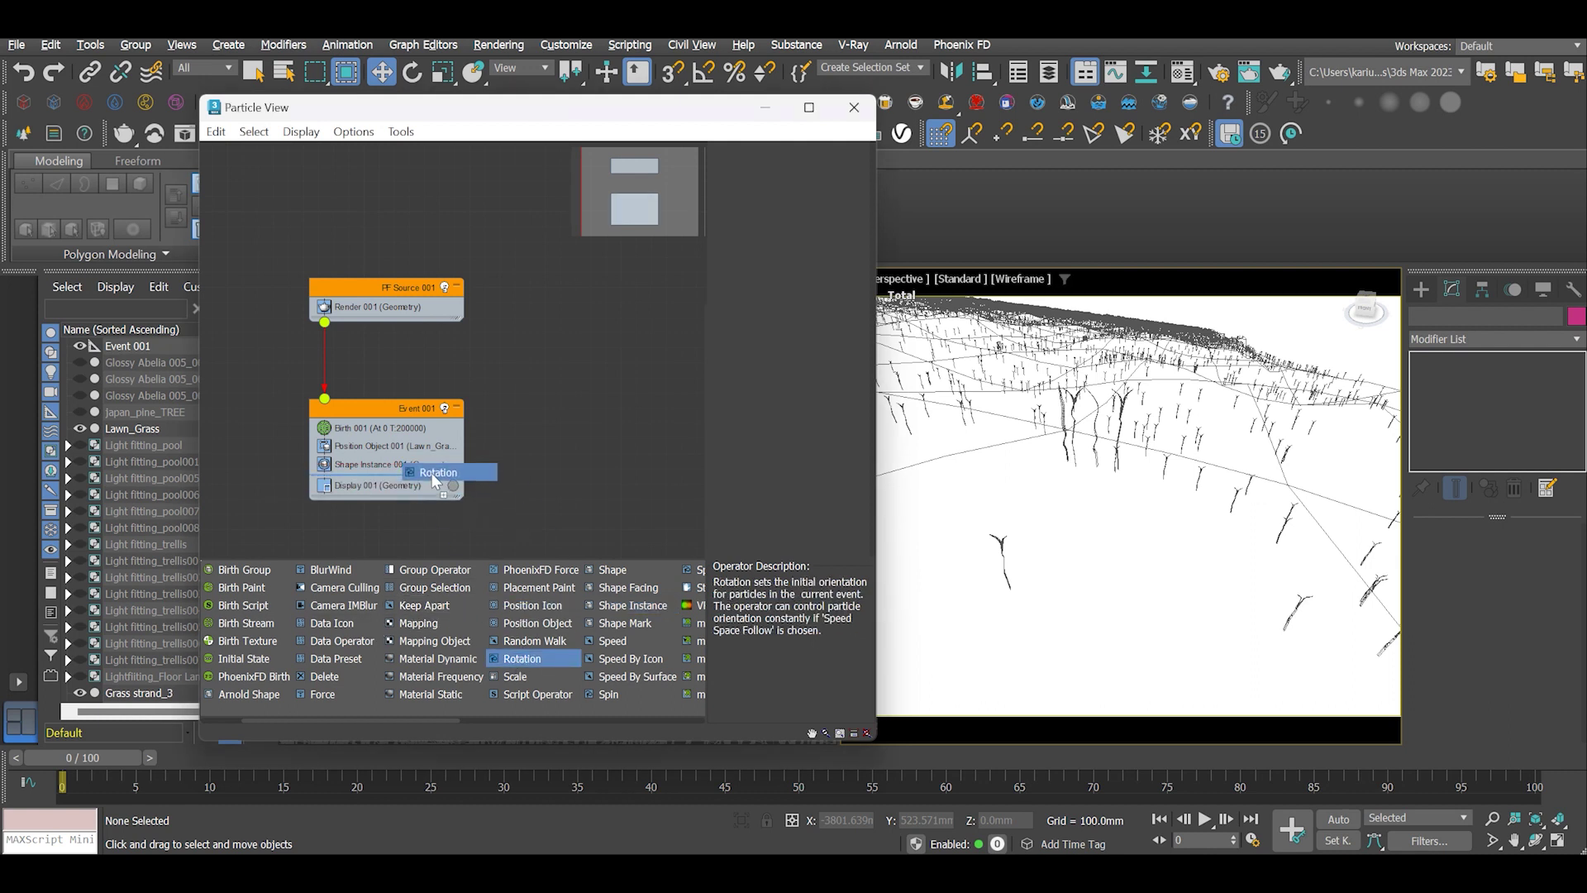
left_click_drag(521, 678, 454, 496)
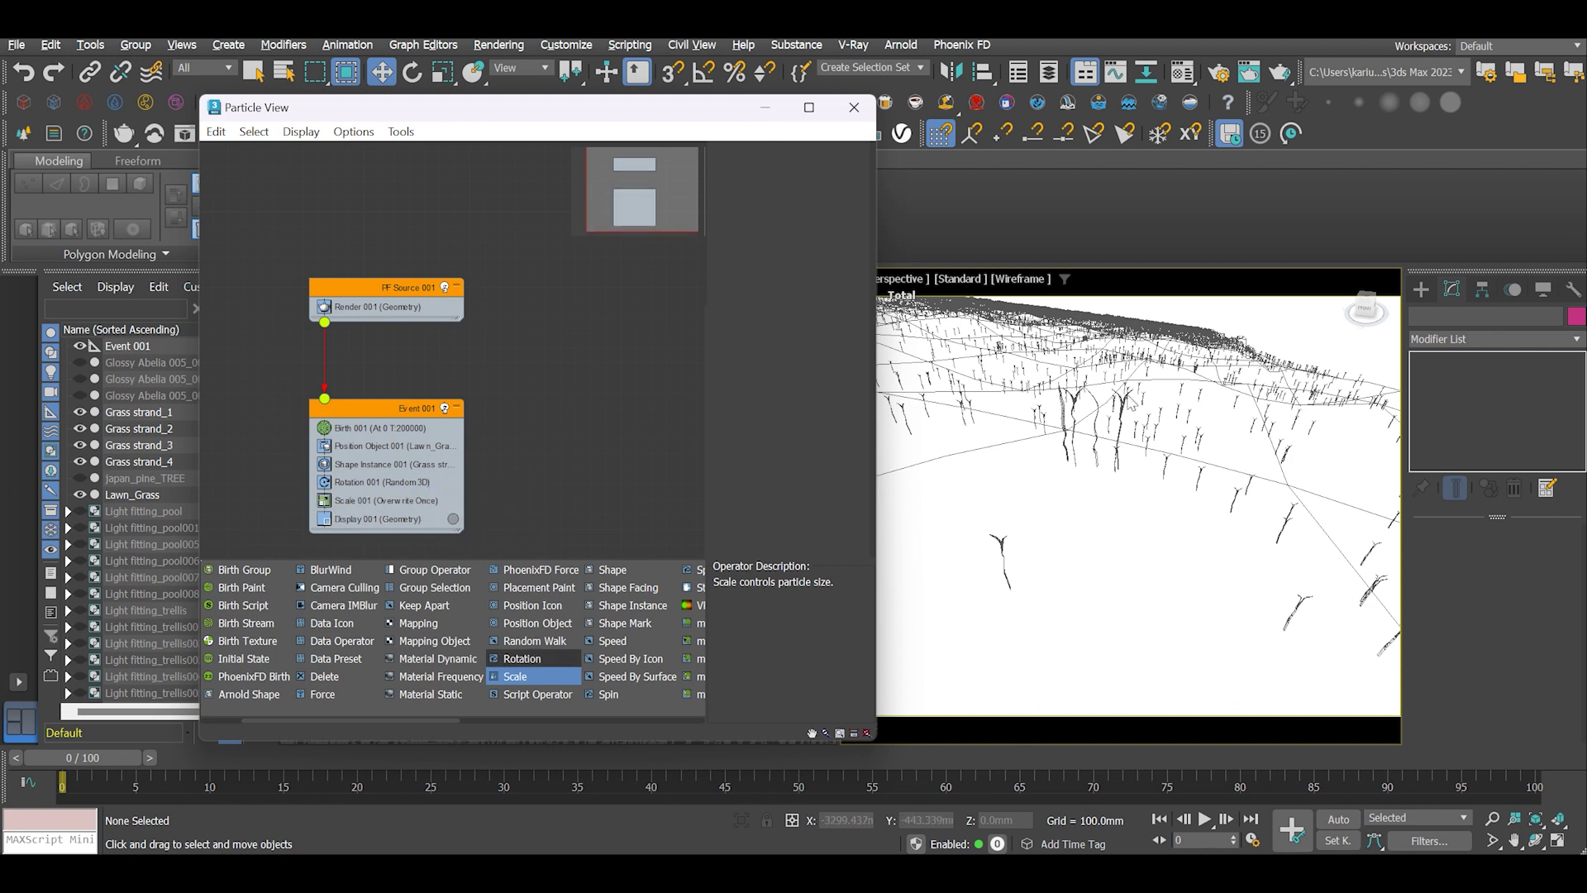
left_click_drag(677, 116, 638, 109)
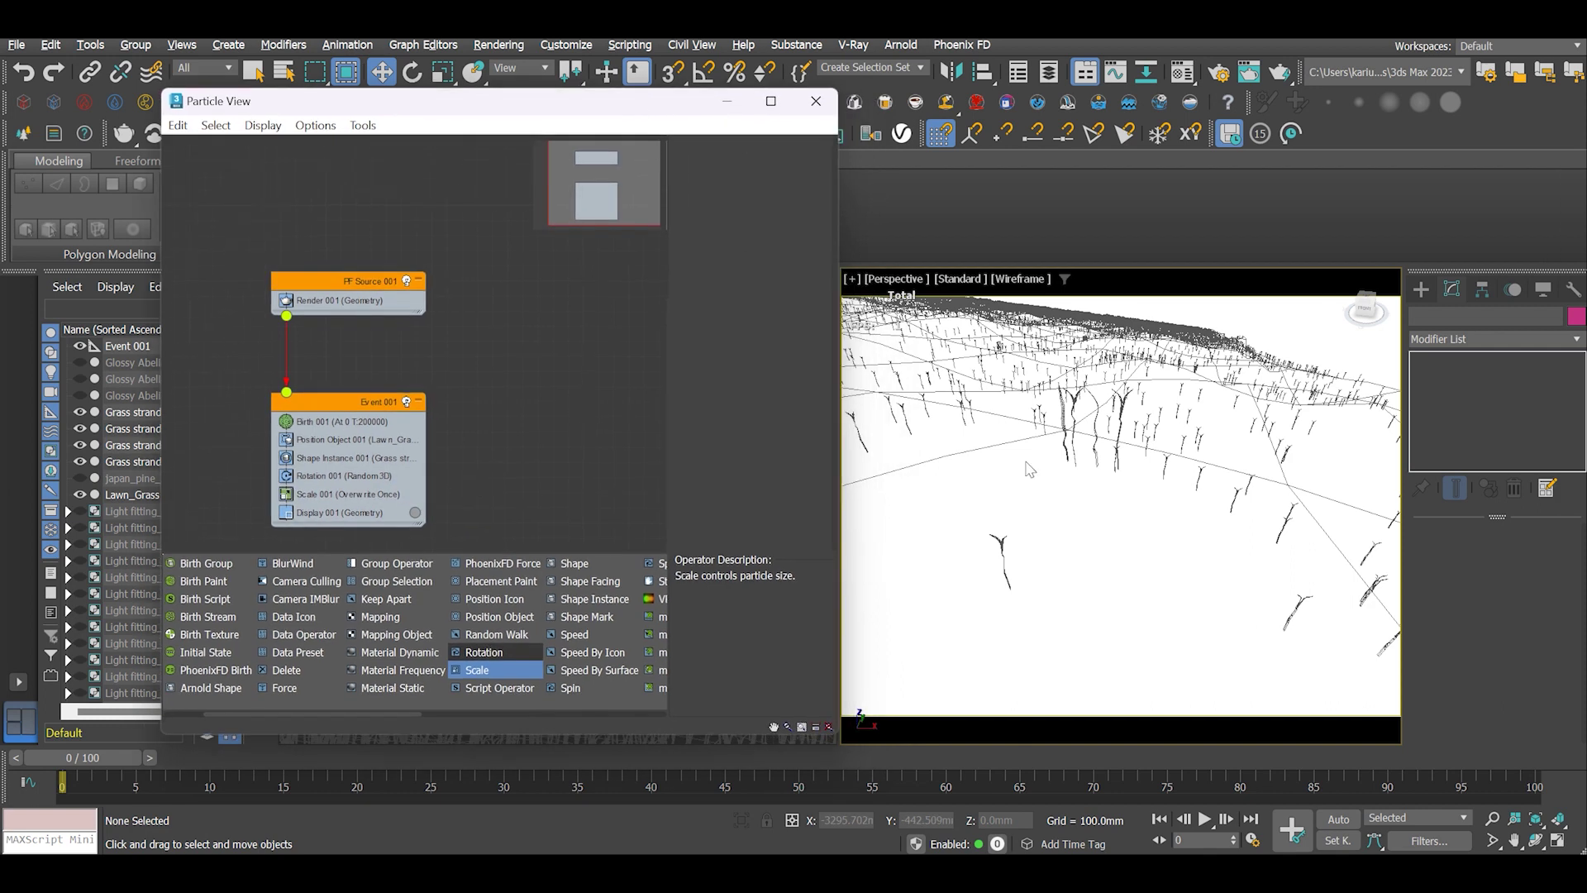
middle_click_drag(1109, 473, 1102, 483)
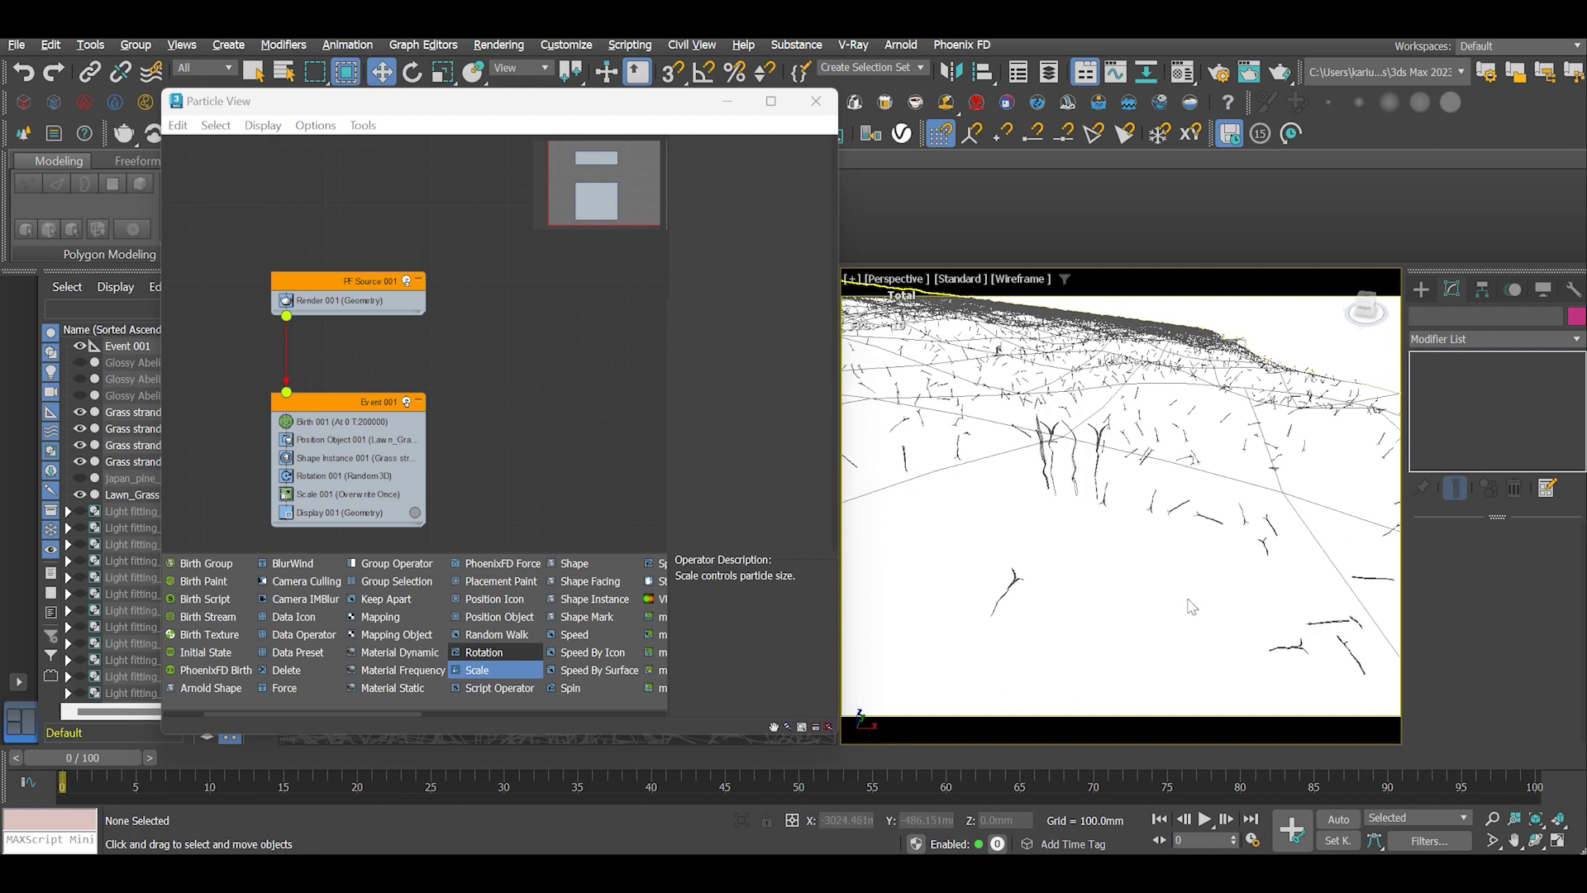
middle_click_drag(1192, 607, 1219, 574)
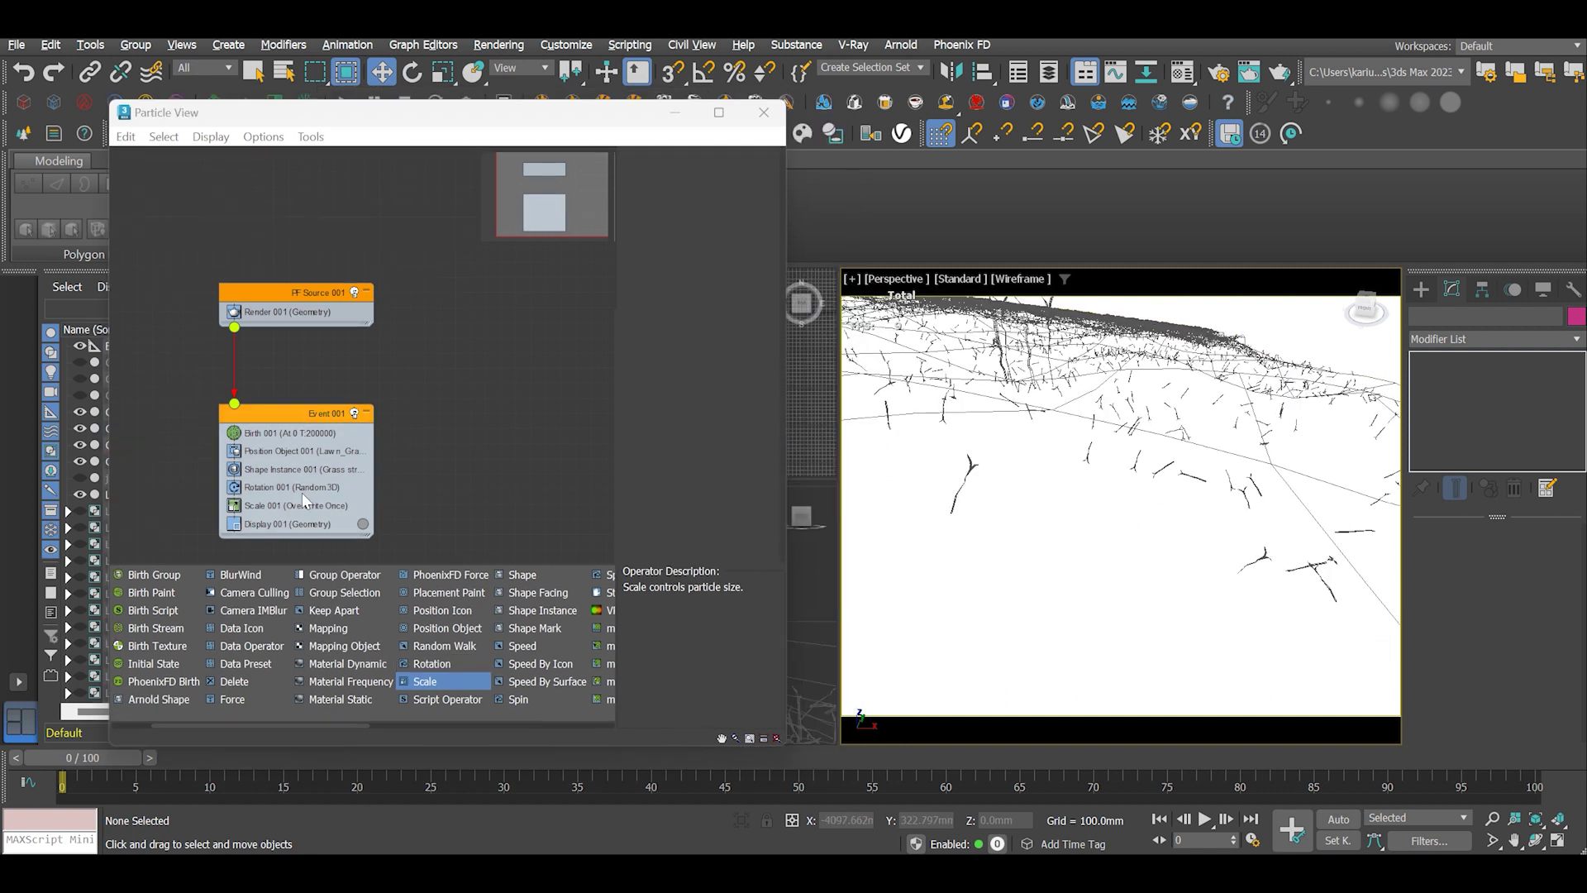
Step: Set the Rotation operator's orientation matrix to Random Horizontal with a Divergence of 80
left_click(300, 489)
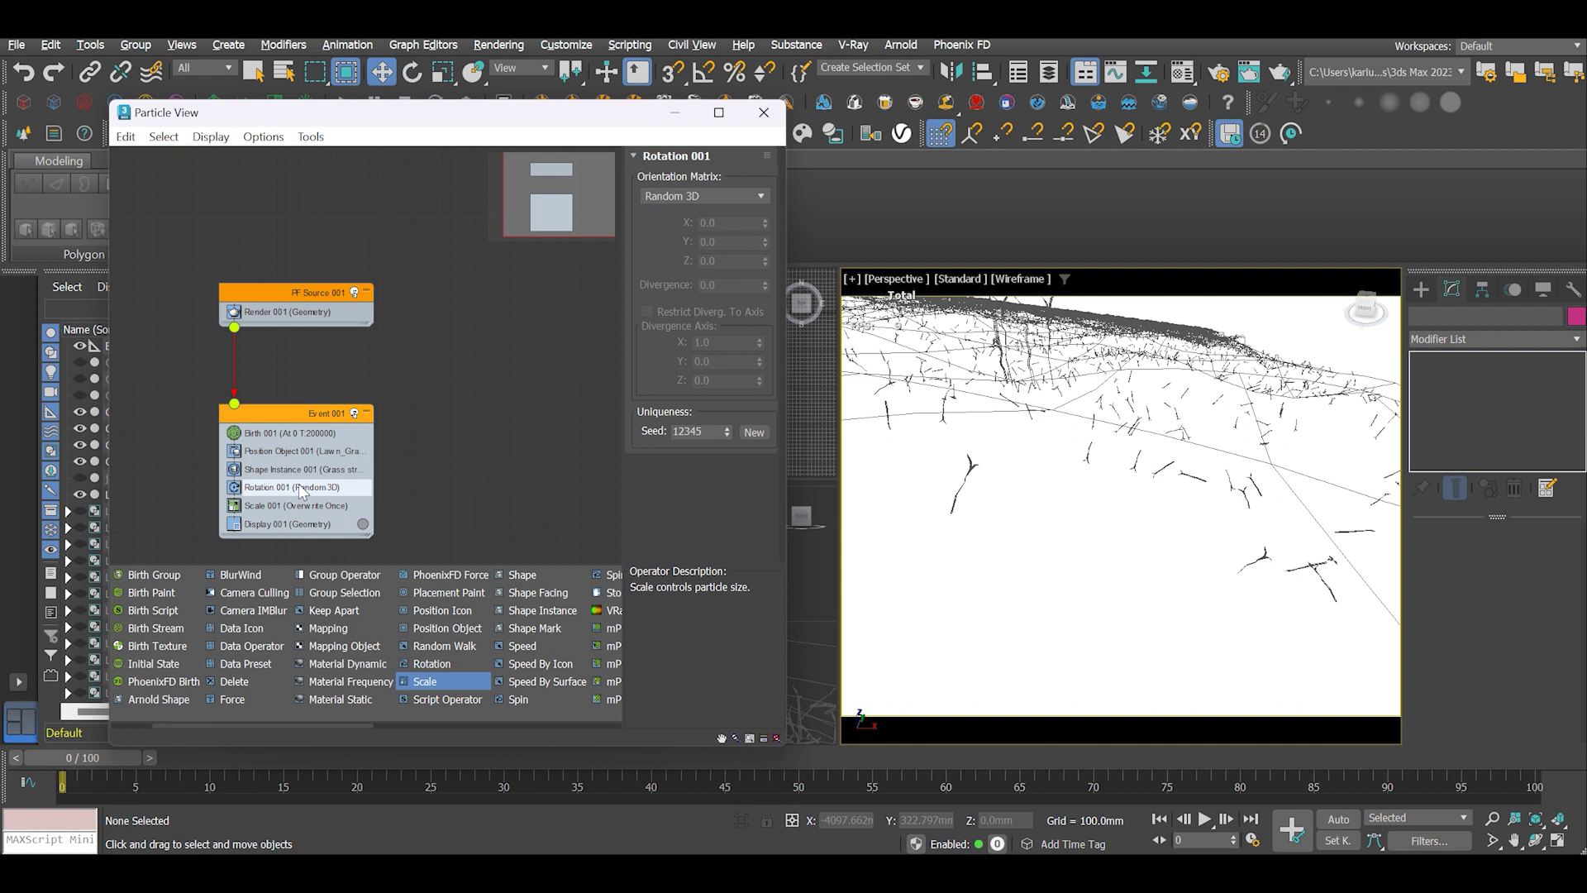
left_click(761, 196)
left_click(718, 217)
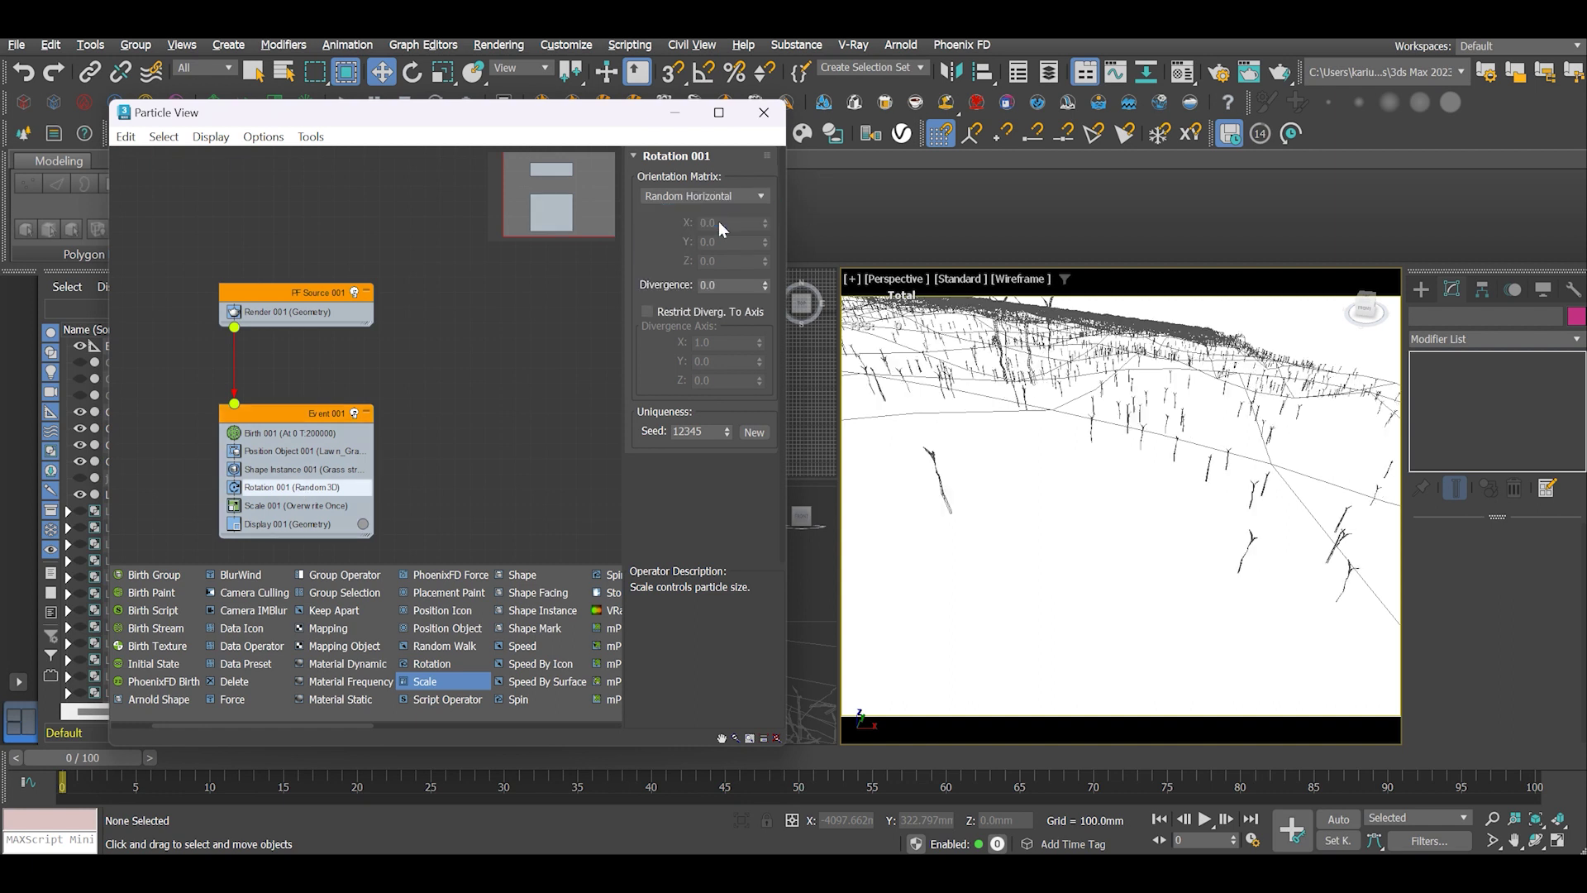
left_click(738, 286)
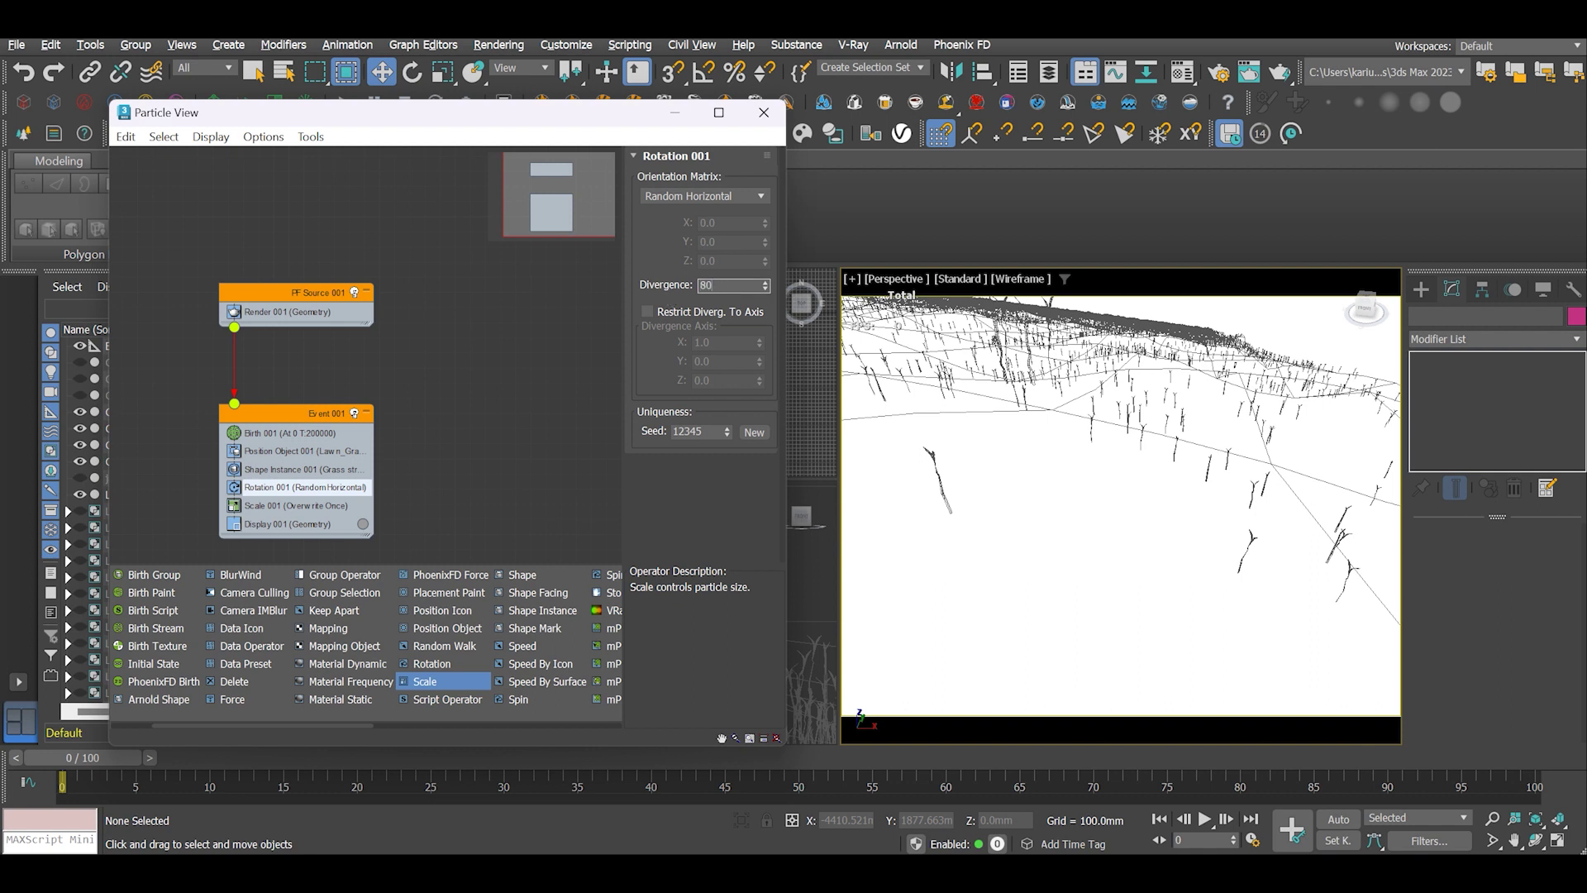
key("Return")
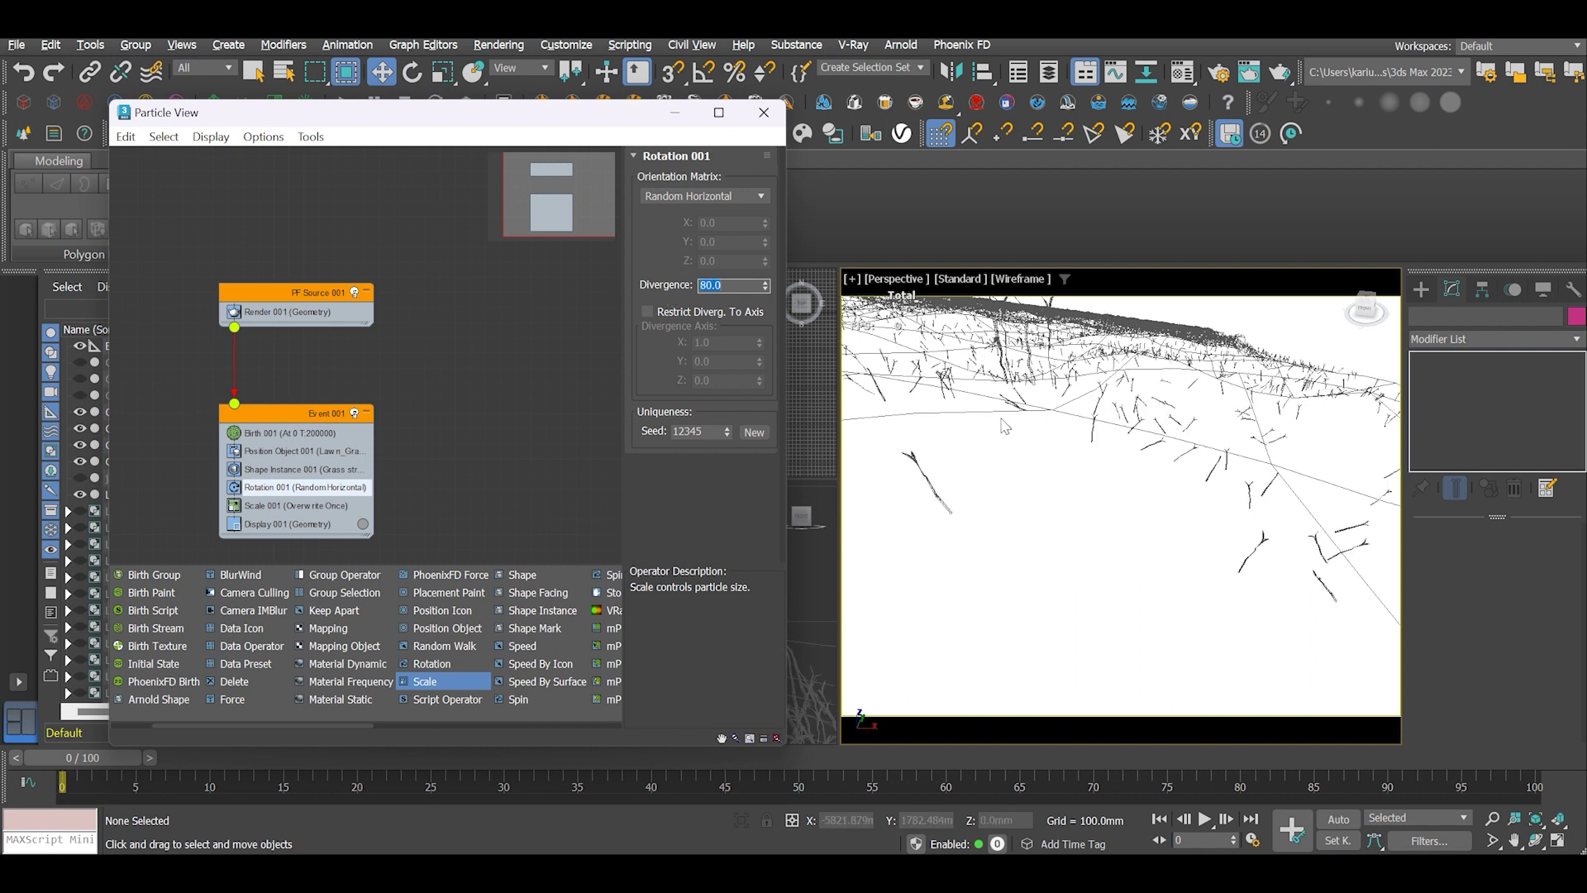
Step: Set the Scale operator's Scale Variation to 30 % on all axes with proportions constrained
left_click_drag(276, 112, 318, 117)
left_click(321, 510)
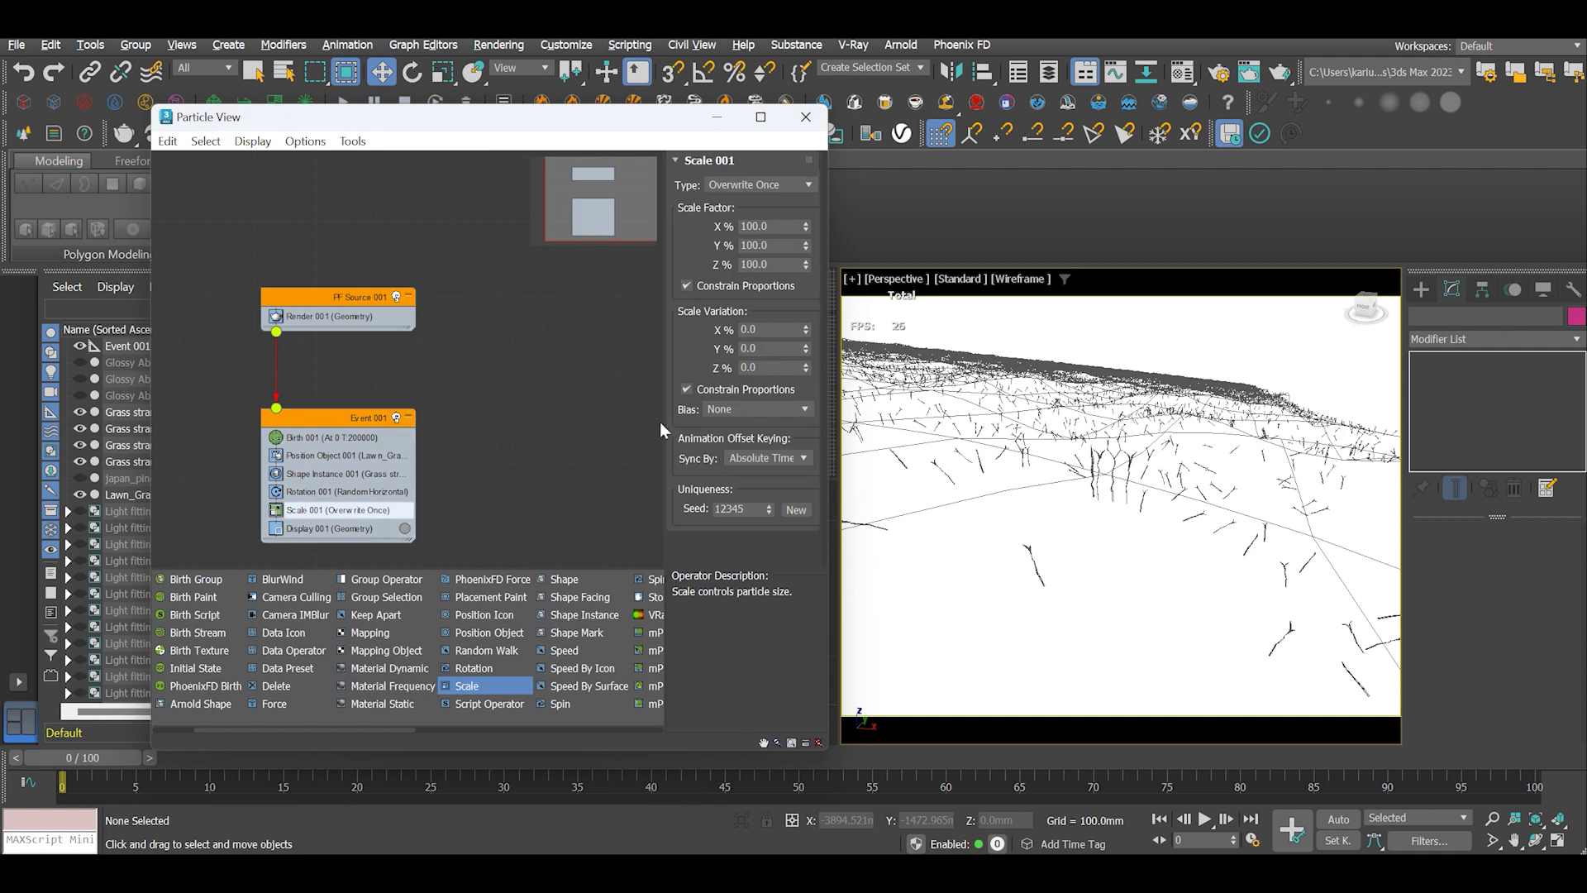
double_click(766, 329)
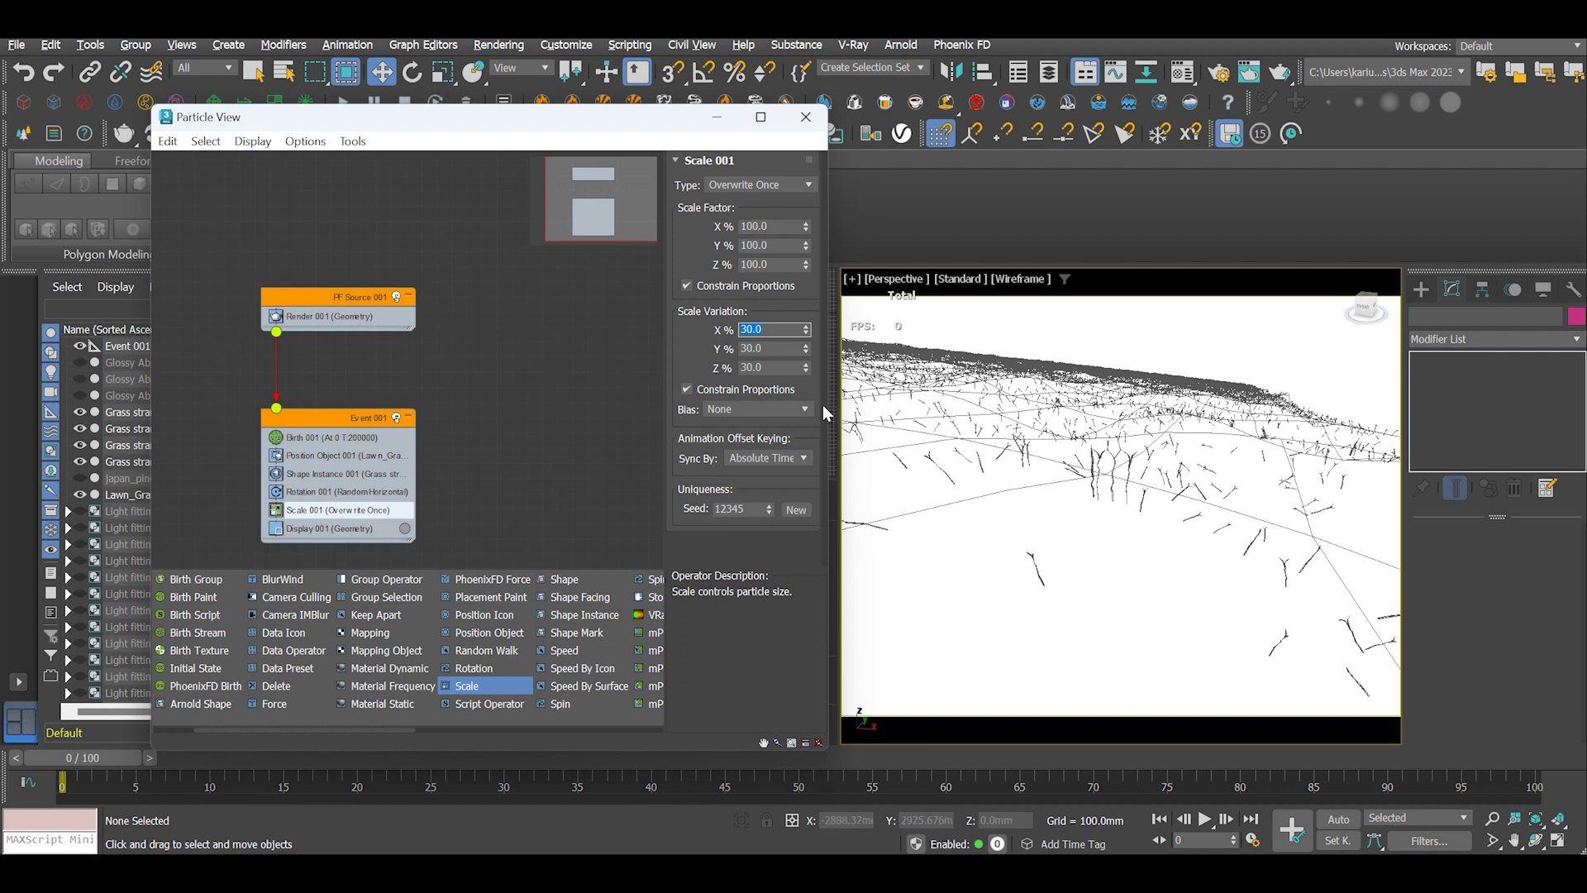
left_click(559, 434)
Step: Clone the whole event with all its operators as a Copy and place the duplicate beside the original
scroll(331, 354, "down", 1)
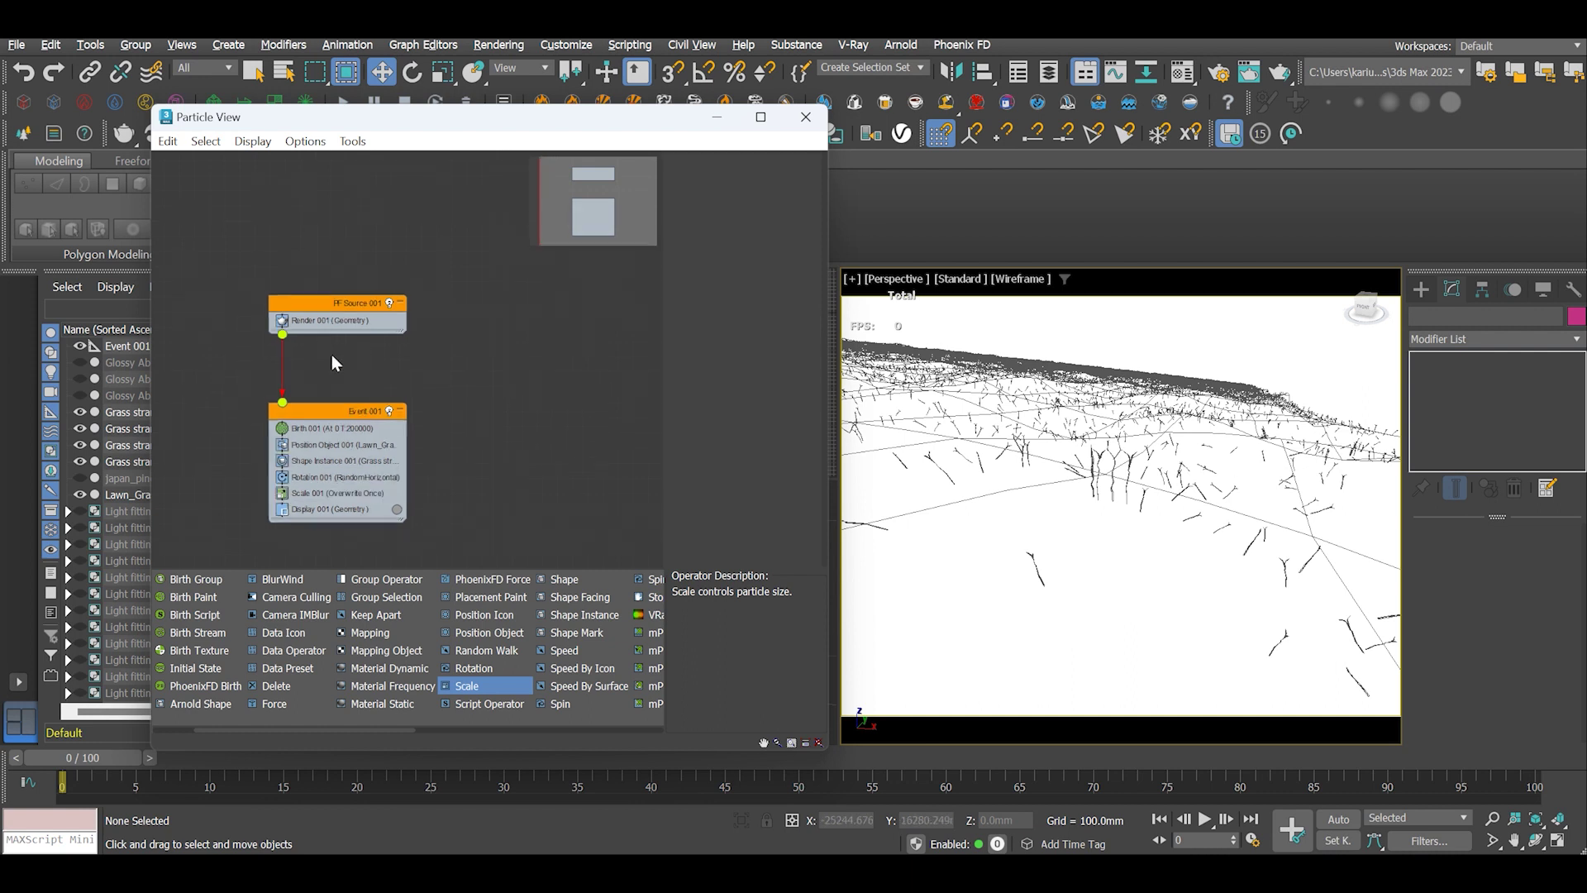
scroll(435, 451, "up", 1)
middle_click_drag(454, 453, 438, 399)
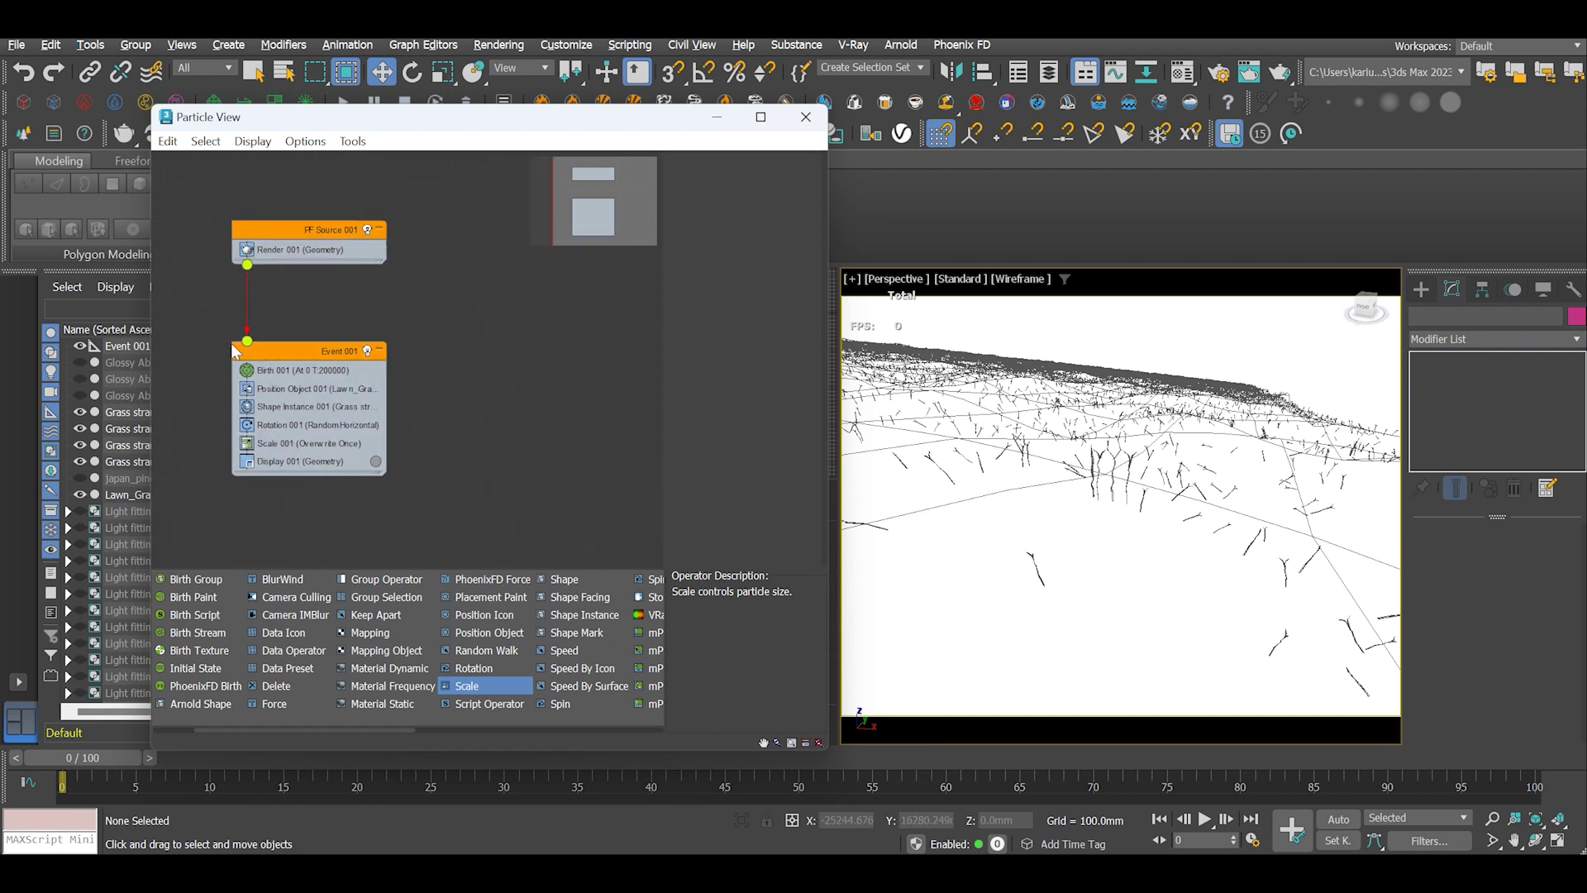
left_click(256, 344)
left_click(216, 343)
left_click_drag(405, 497, 177, 349)
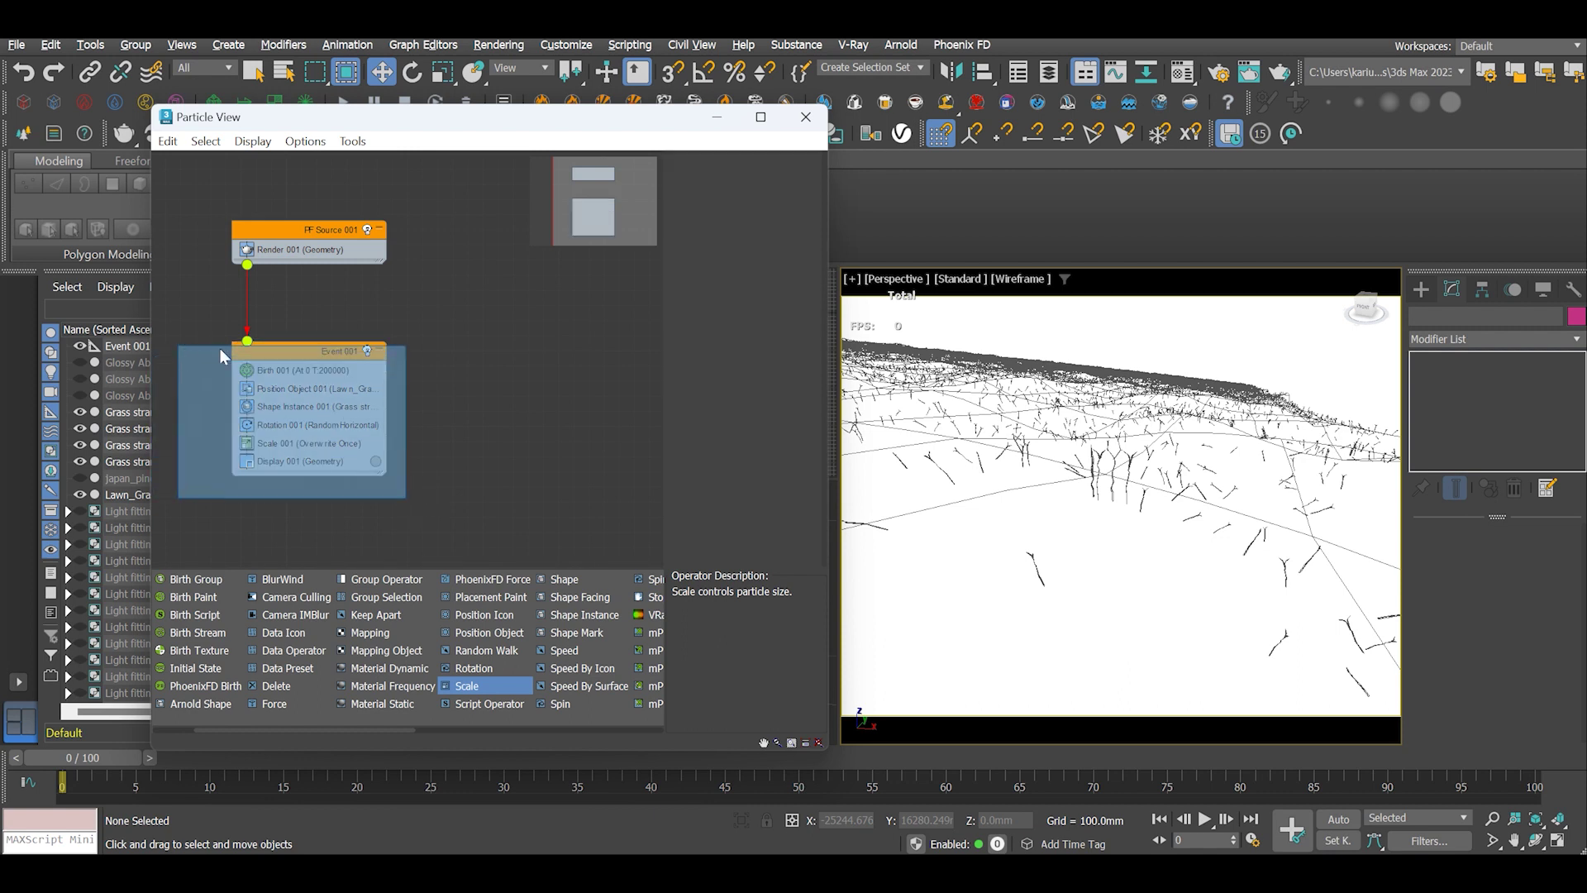
mouse_move(281, 350)
left_mouse_down()
mouse_move(250, 350)
mouse_move(402, 344)
left_mouse_up()
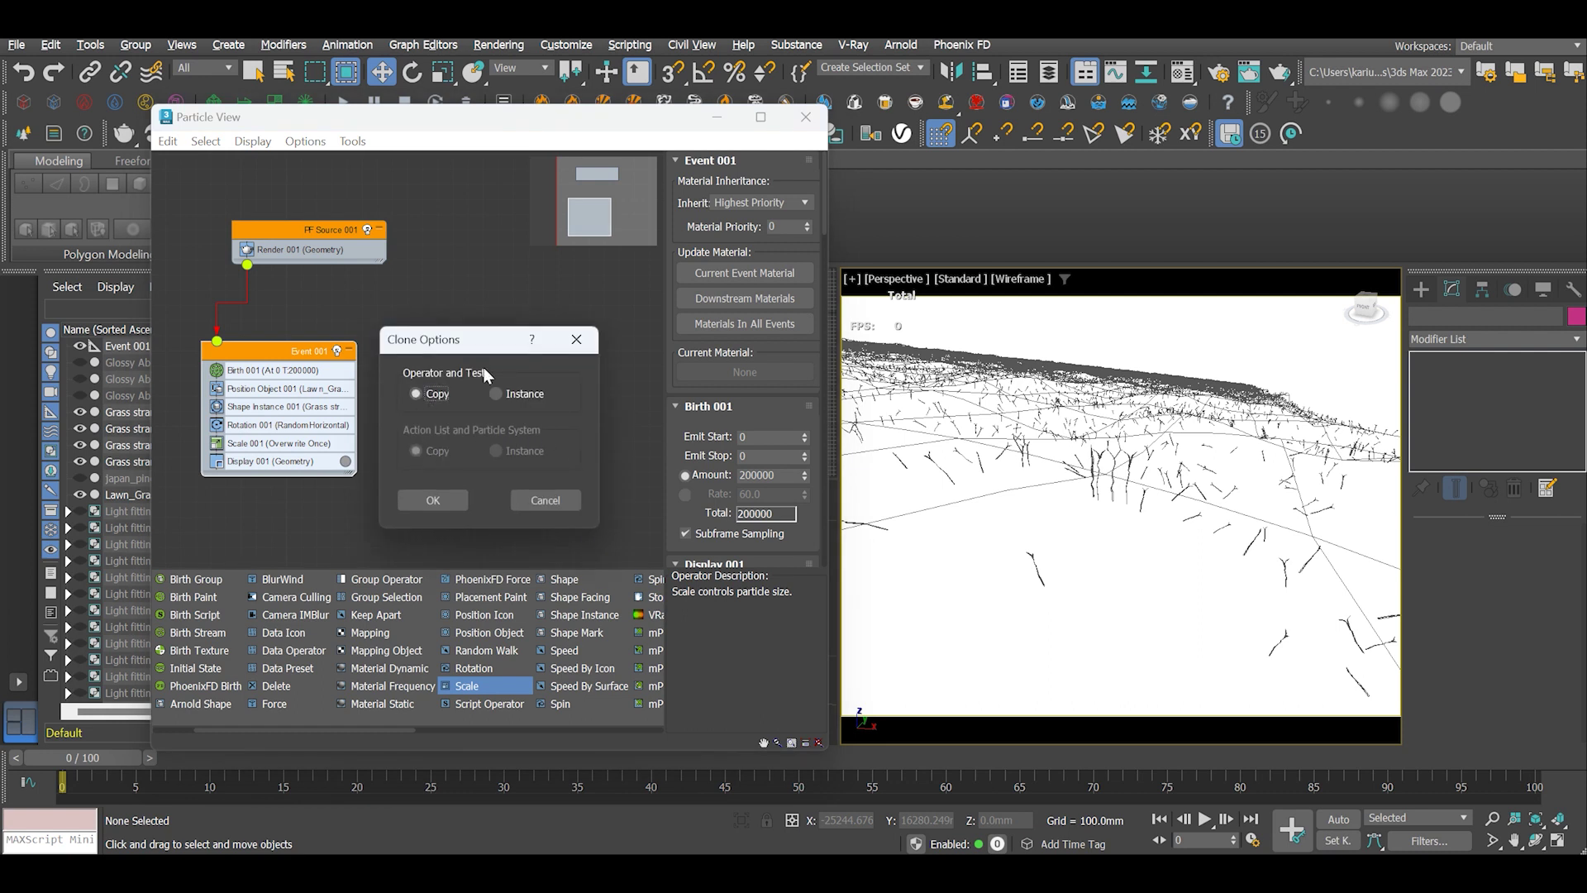
left_click(434, 500)
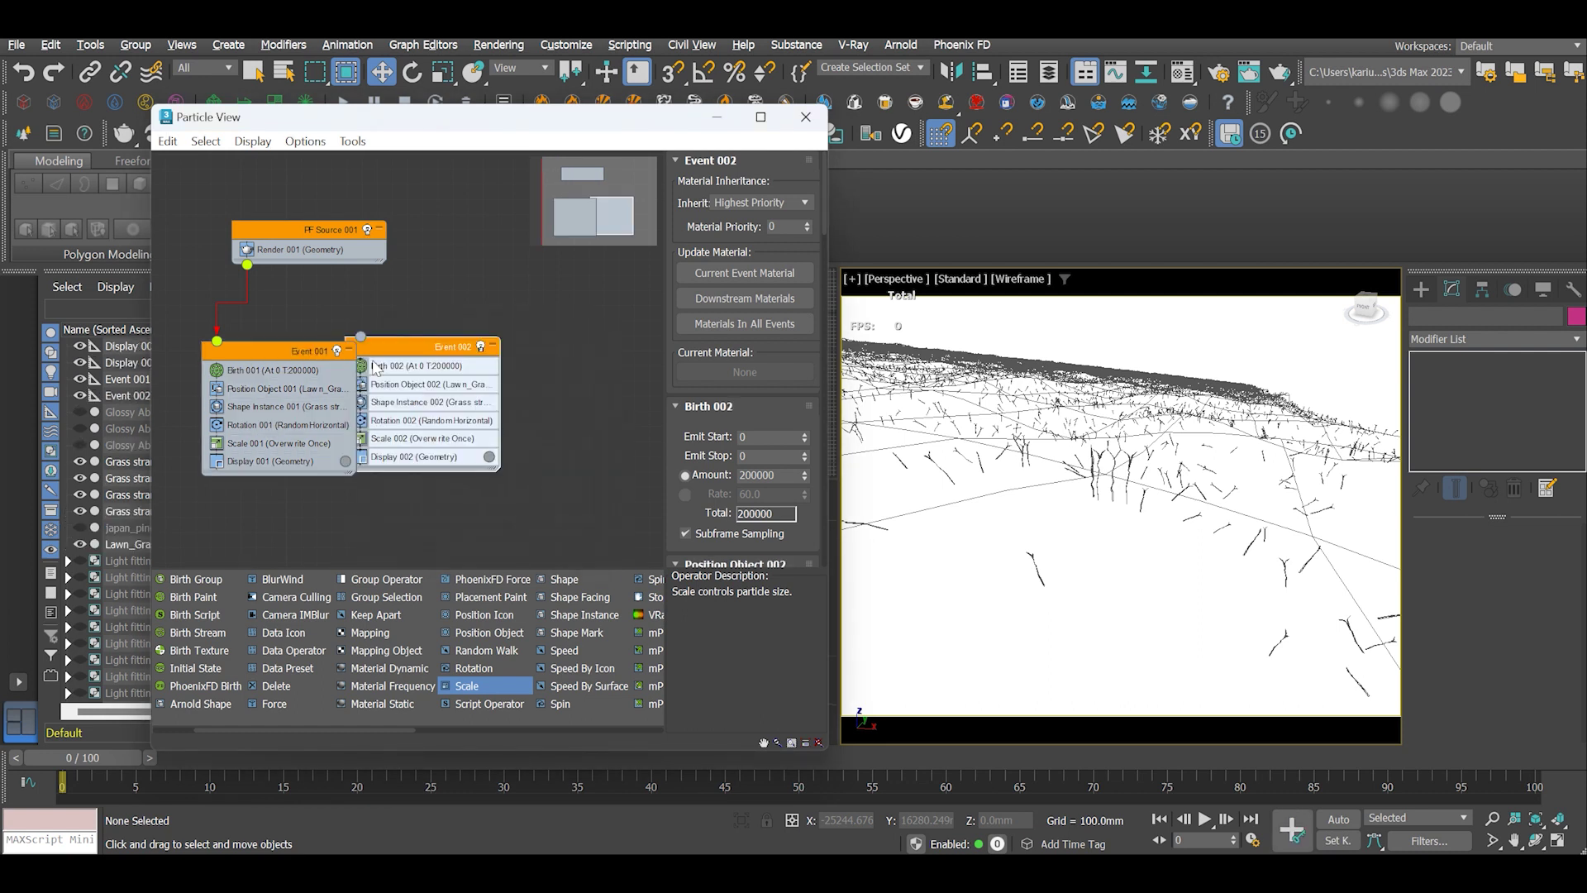
left_click_drag(407, 356, 439, 356)
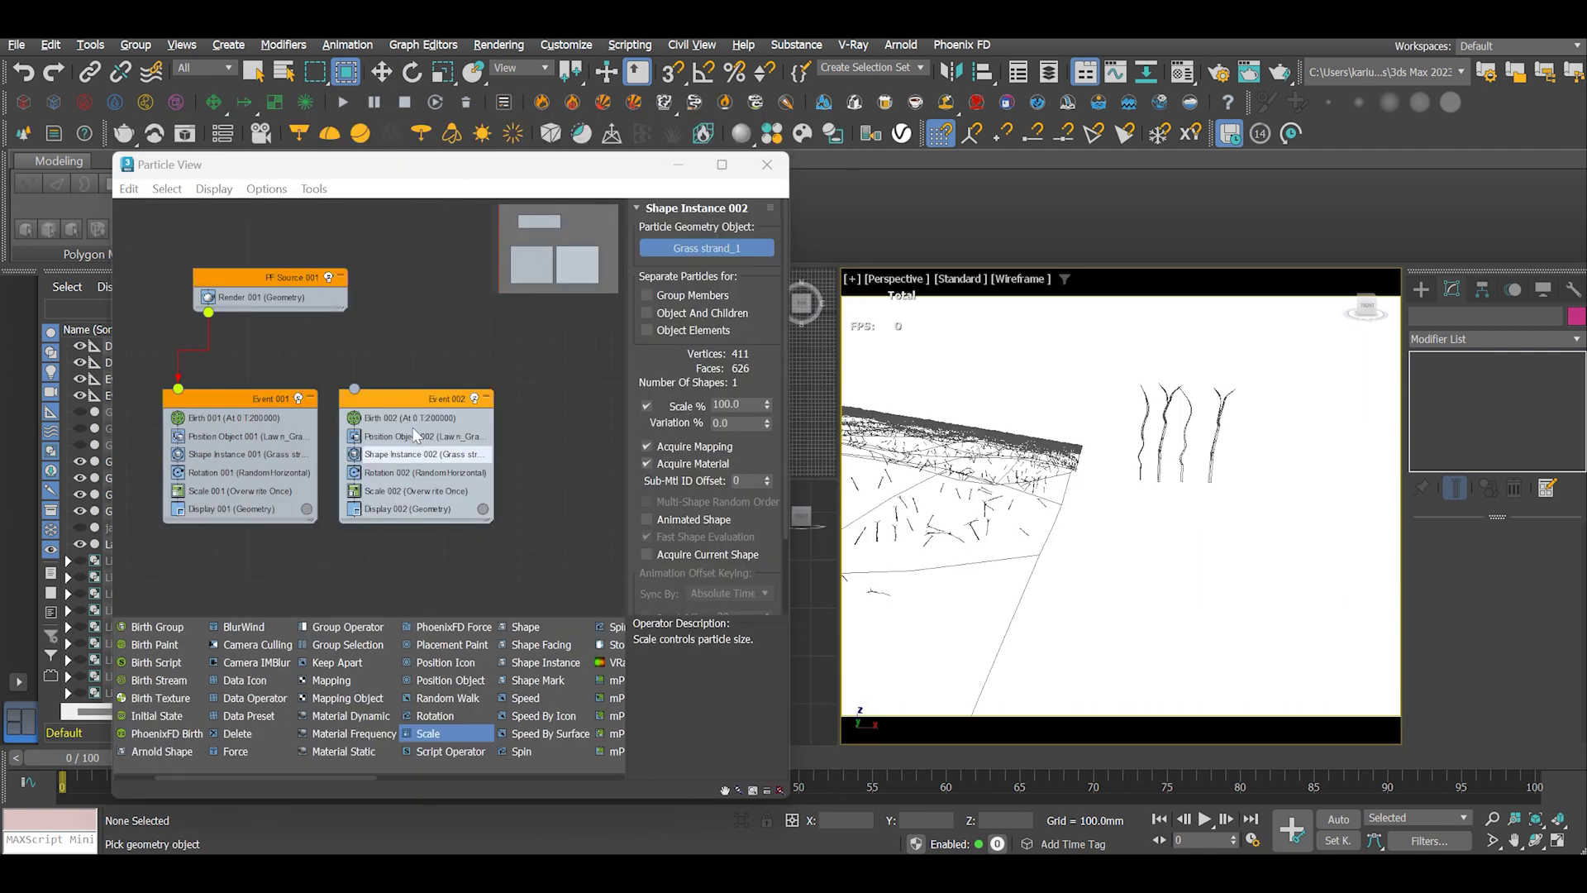
Step: Pick the Grass strand_2 mesh as the copied event's Shape Instance geometry object and compare it with the first event's Shape Instance
left_click(415, 417)
left_click(405, 453)
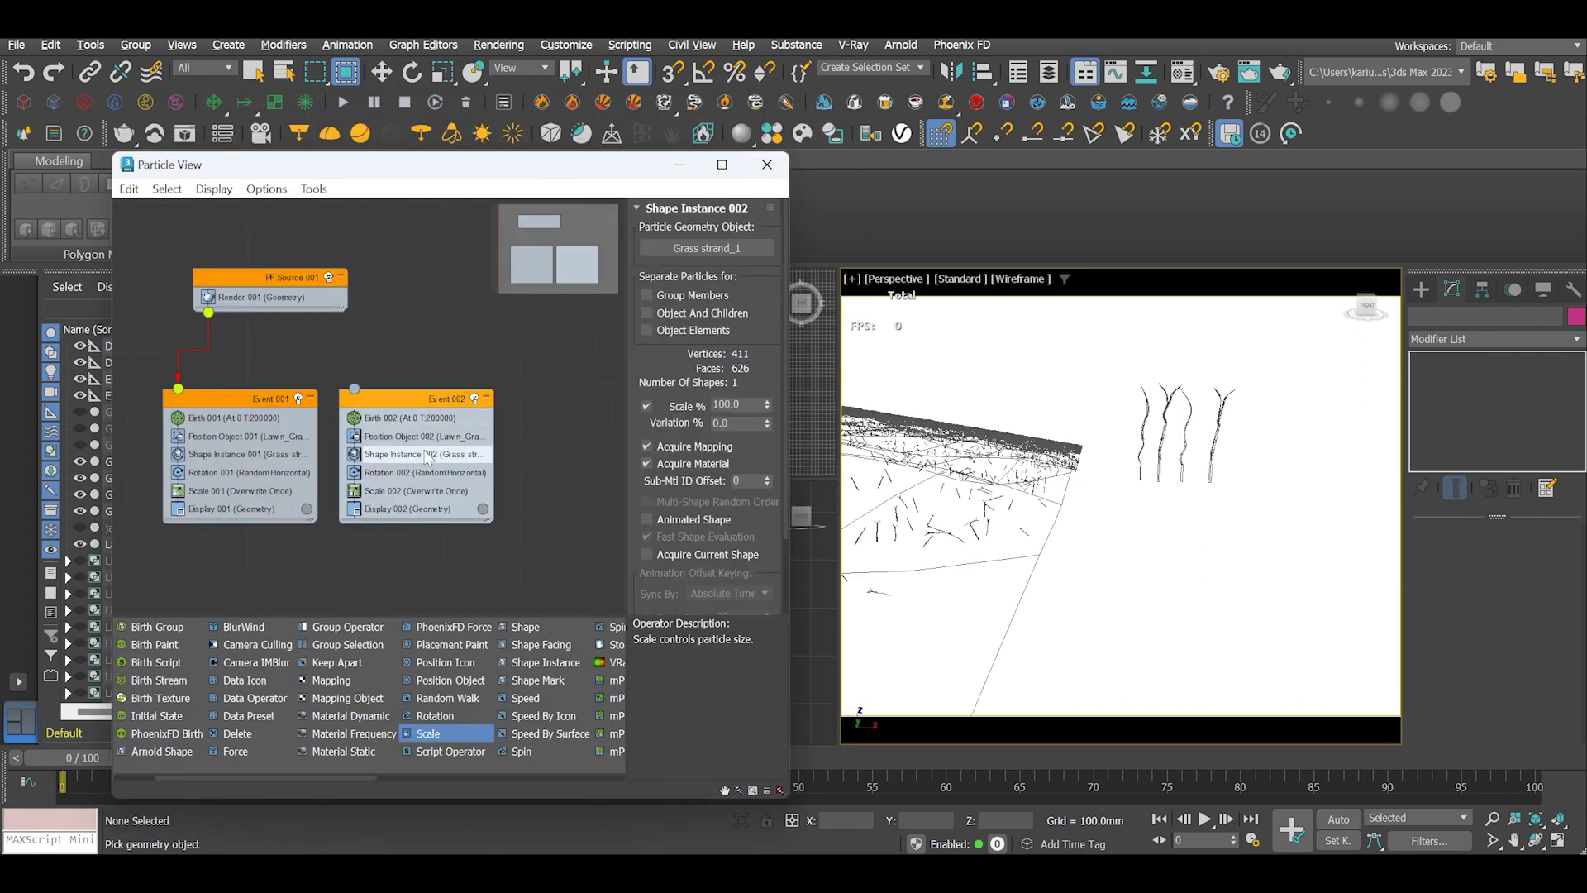
left_click(708, 250)
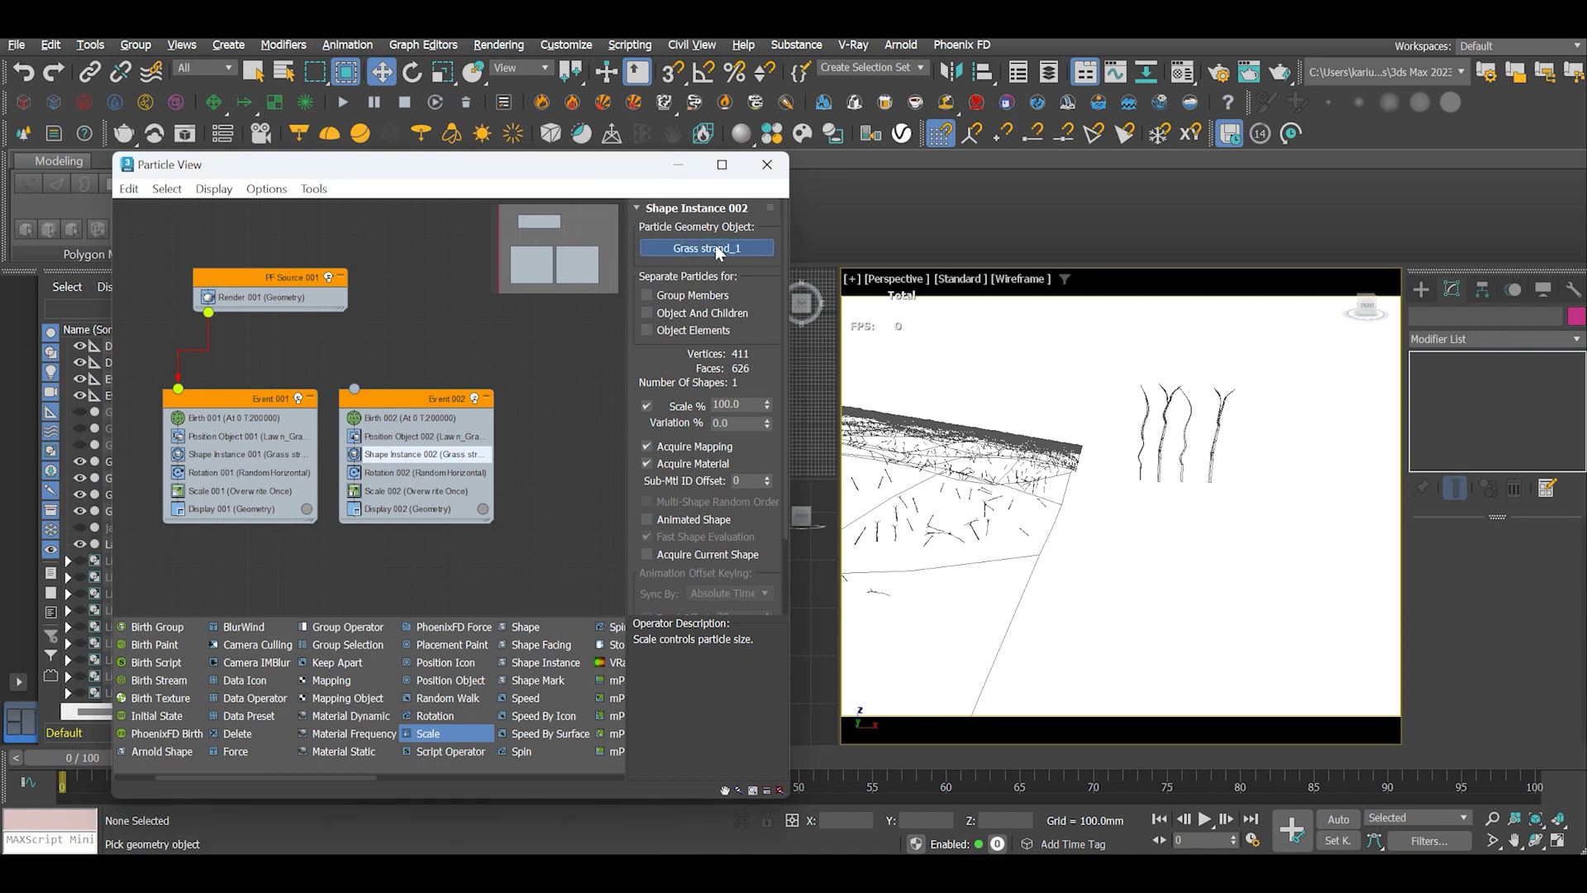
left_click(1184, 455)
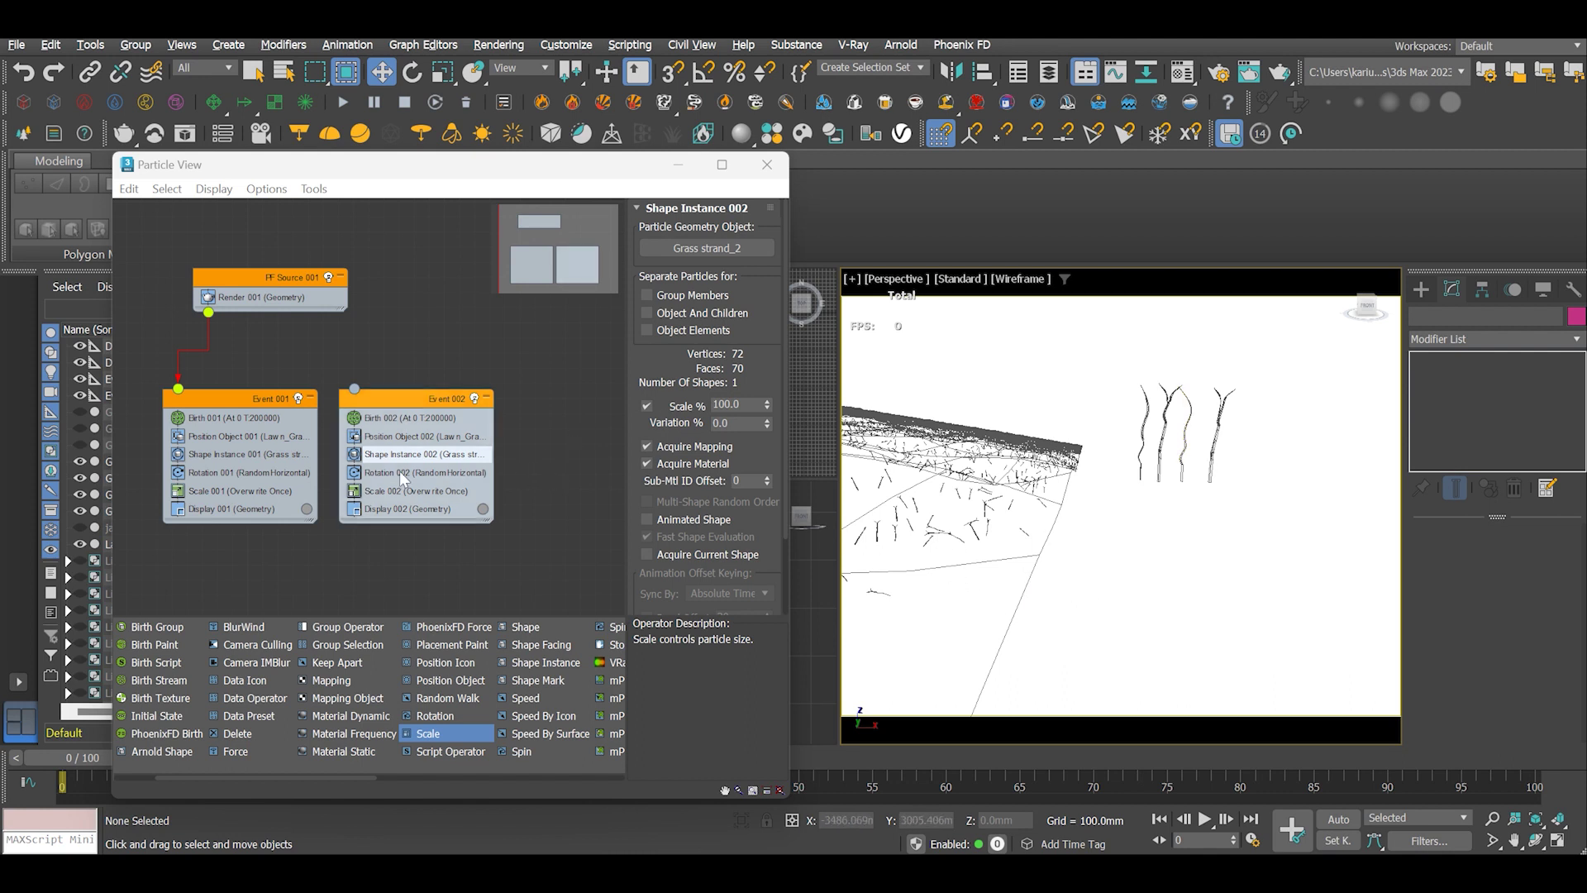
left_click(265, 453)
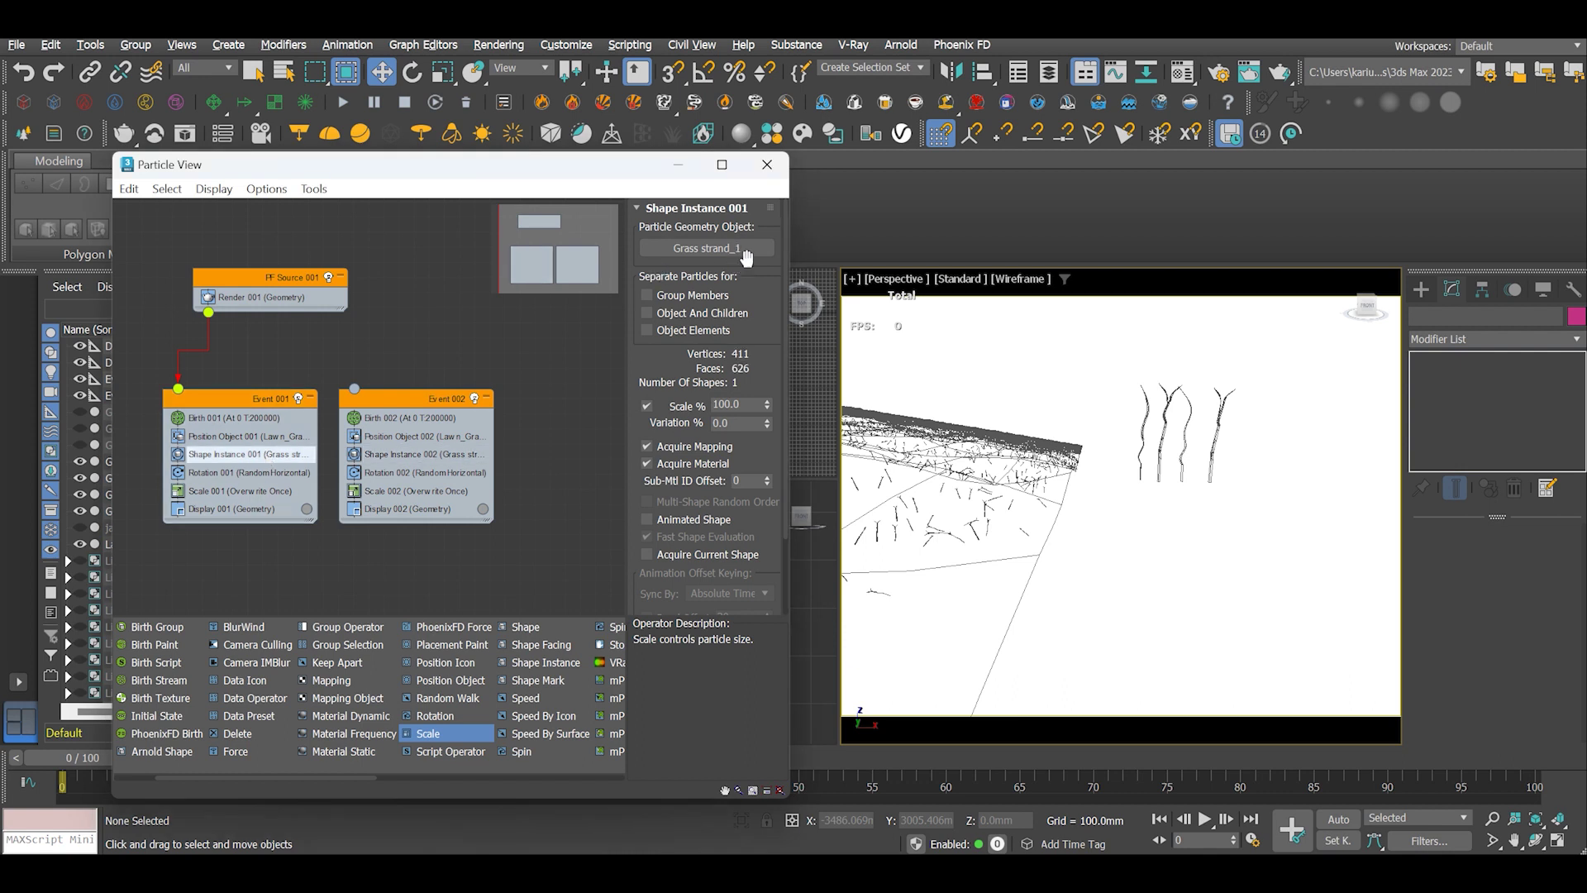
left_click(433, 453)
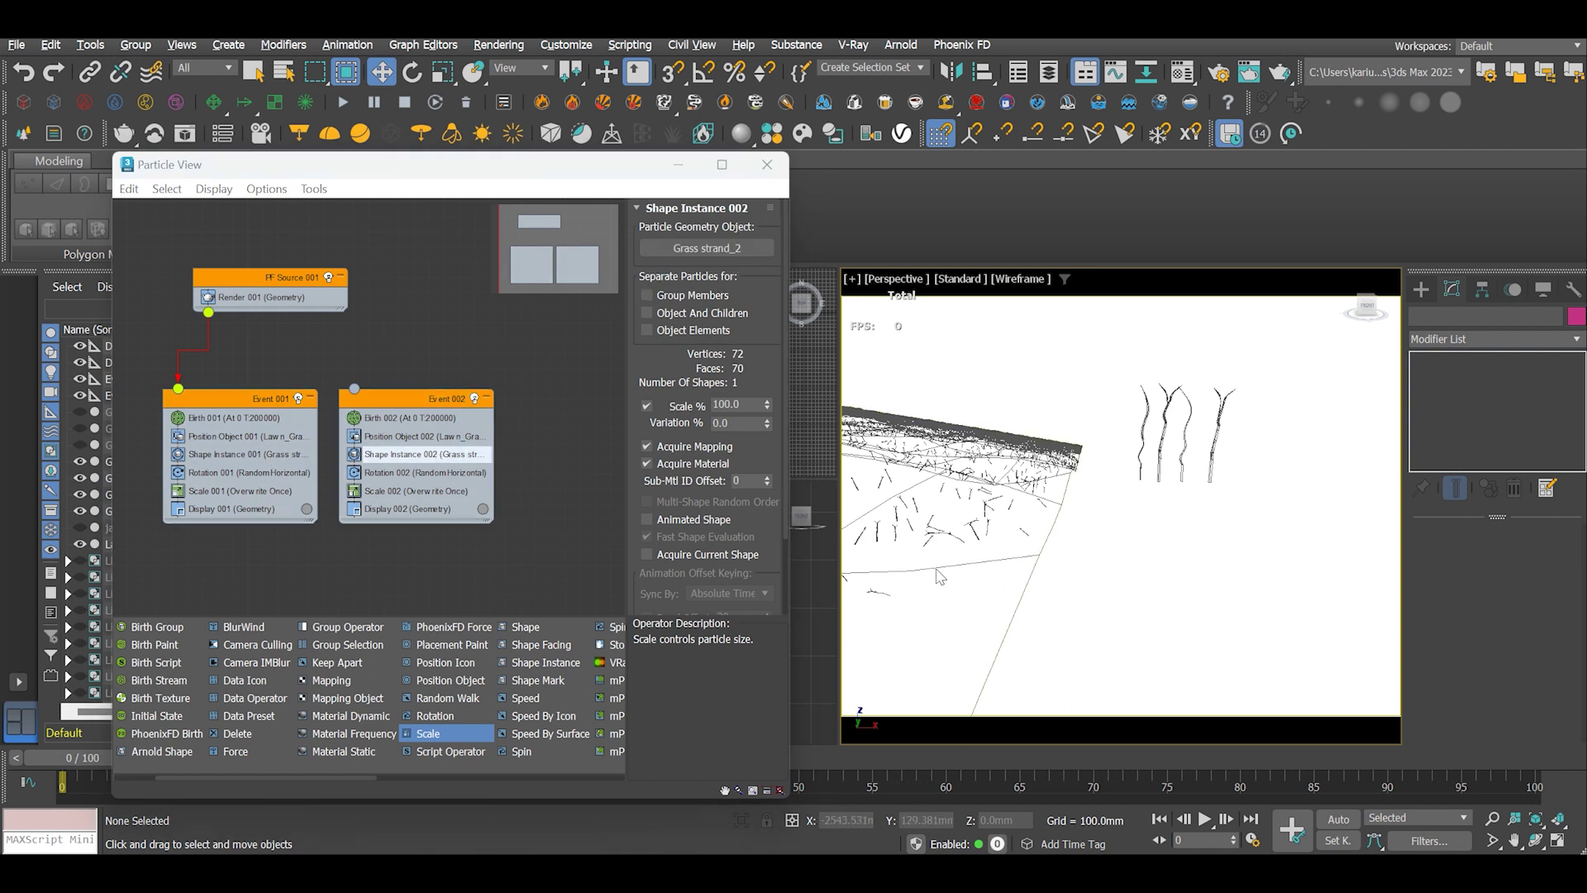
Step: Wire the copied event's input to the PF Source output so both events share the same source
scroll(940, 564, "up", 3)
scroll(952, 549, "down", 2)
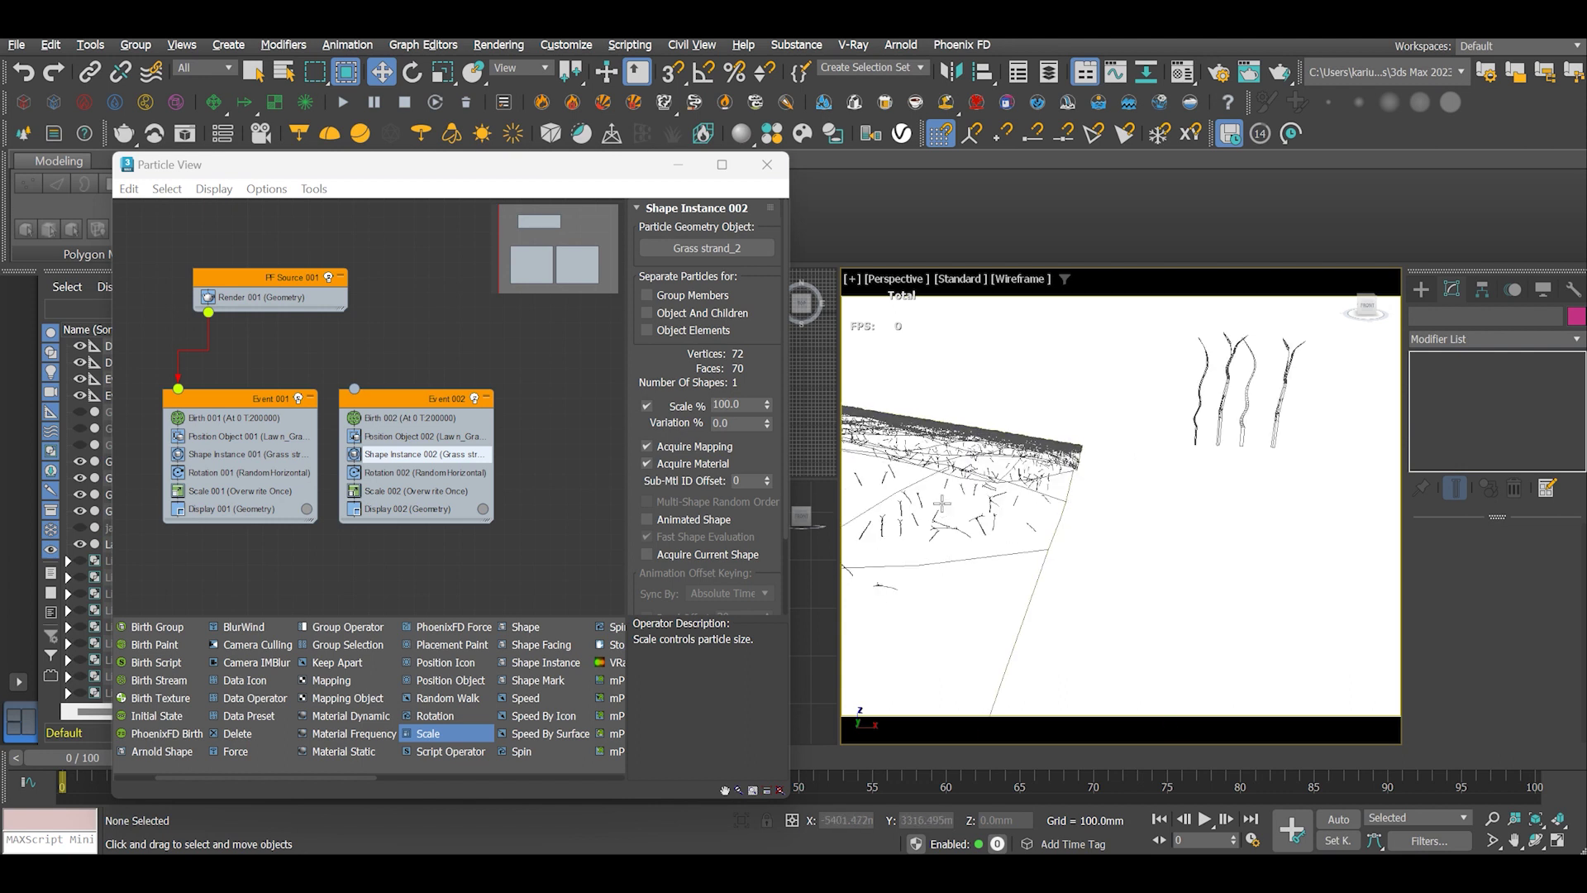
scroll(944, 506, "up", 2)
middle_click_drag(976, 506, 935, 505)
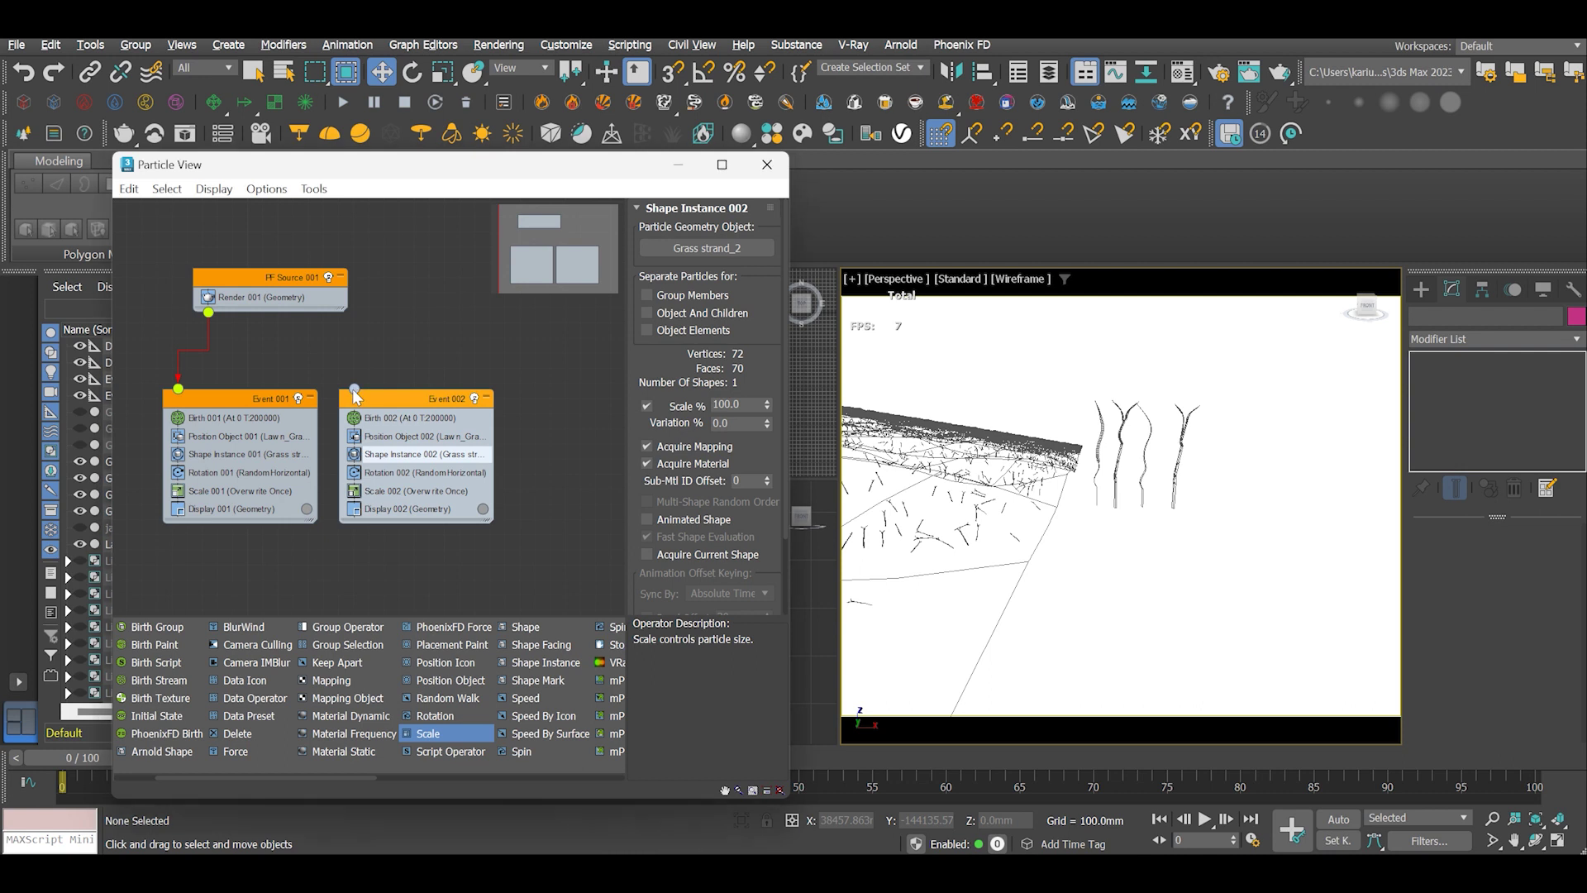
left_click_drag(354, 390, 355, 357)
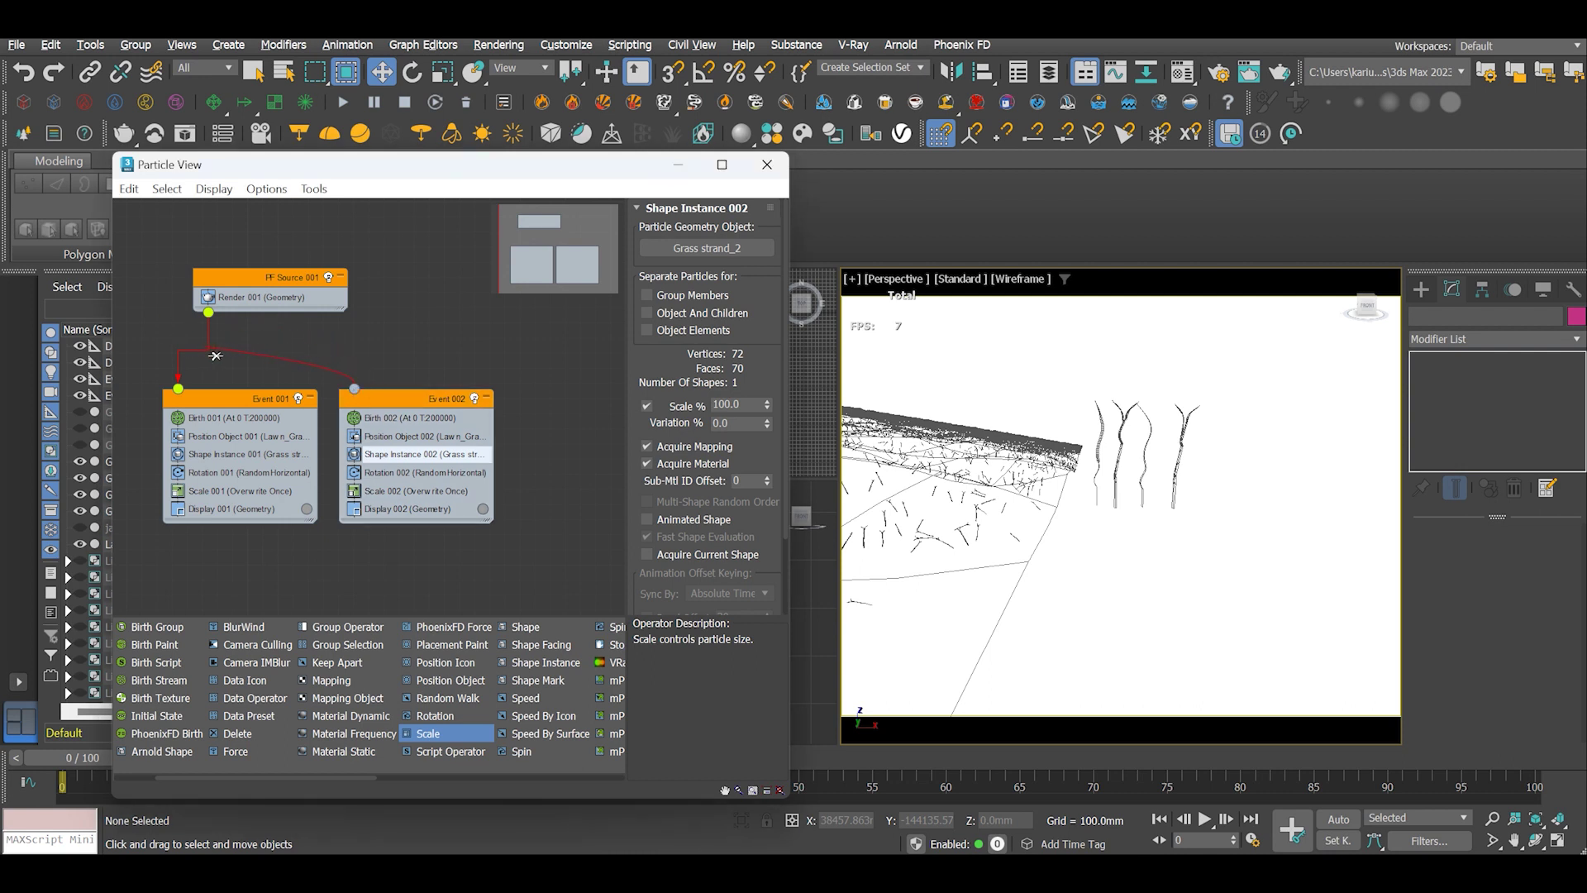
left_click_drag(221, 322, 217, 319)
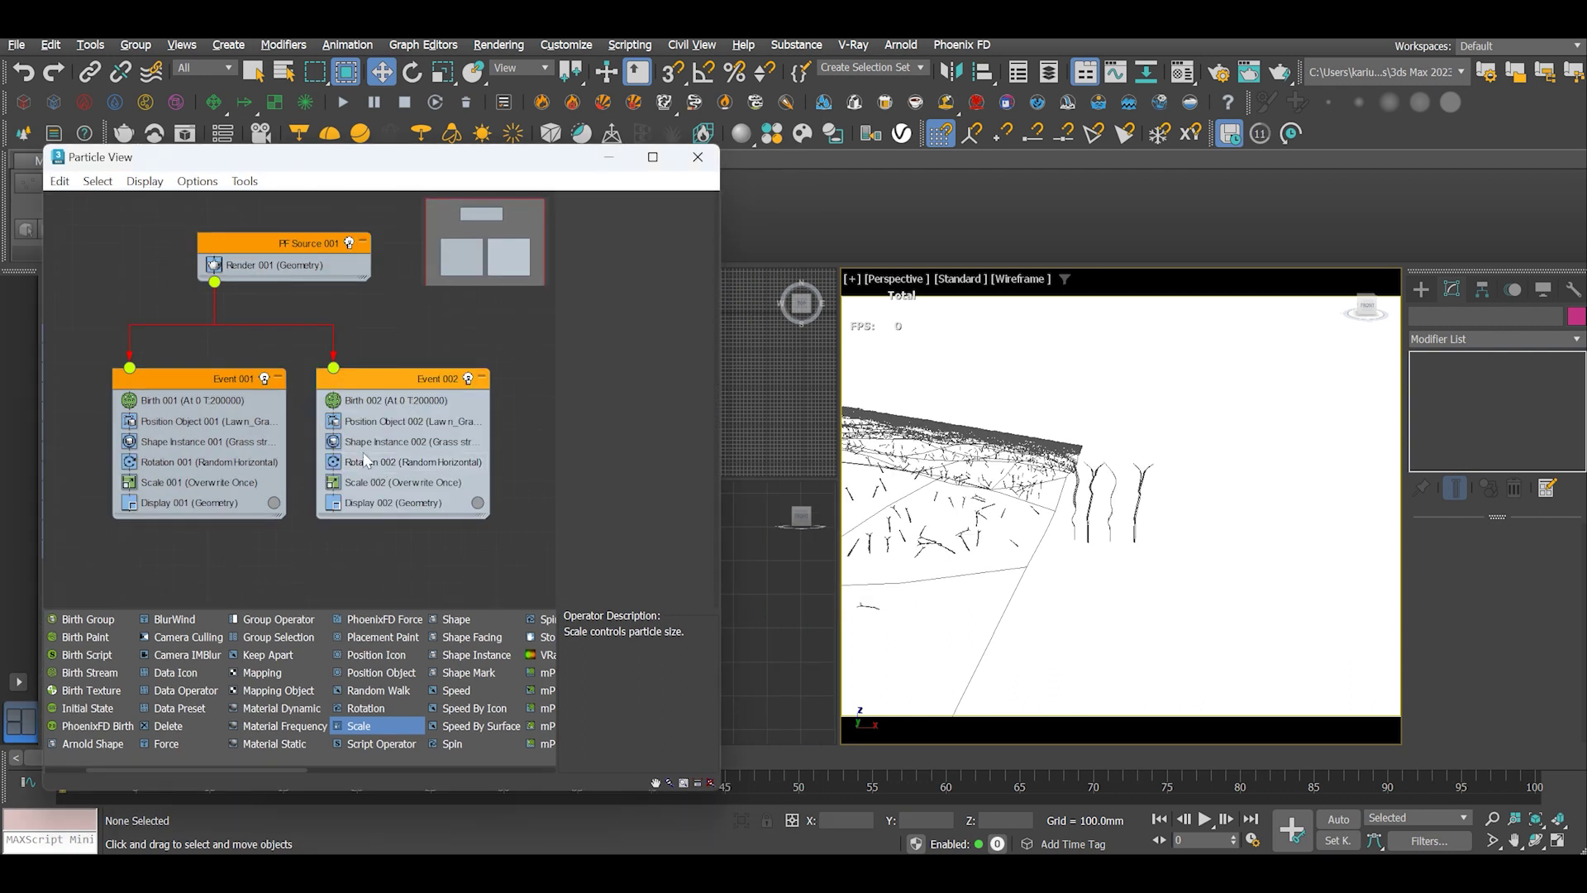
Step: Generate a new Uniqueness seed for the second event's Position Object operator
left_click(370, 422)
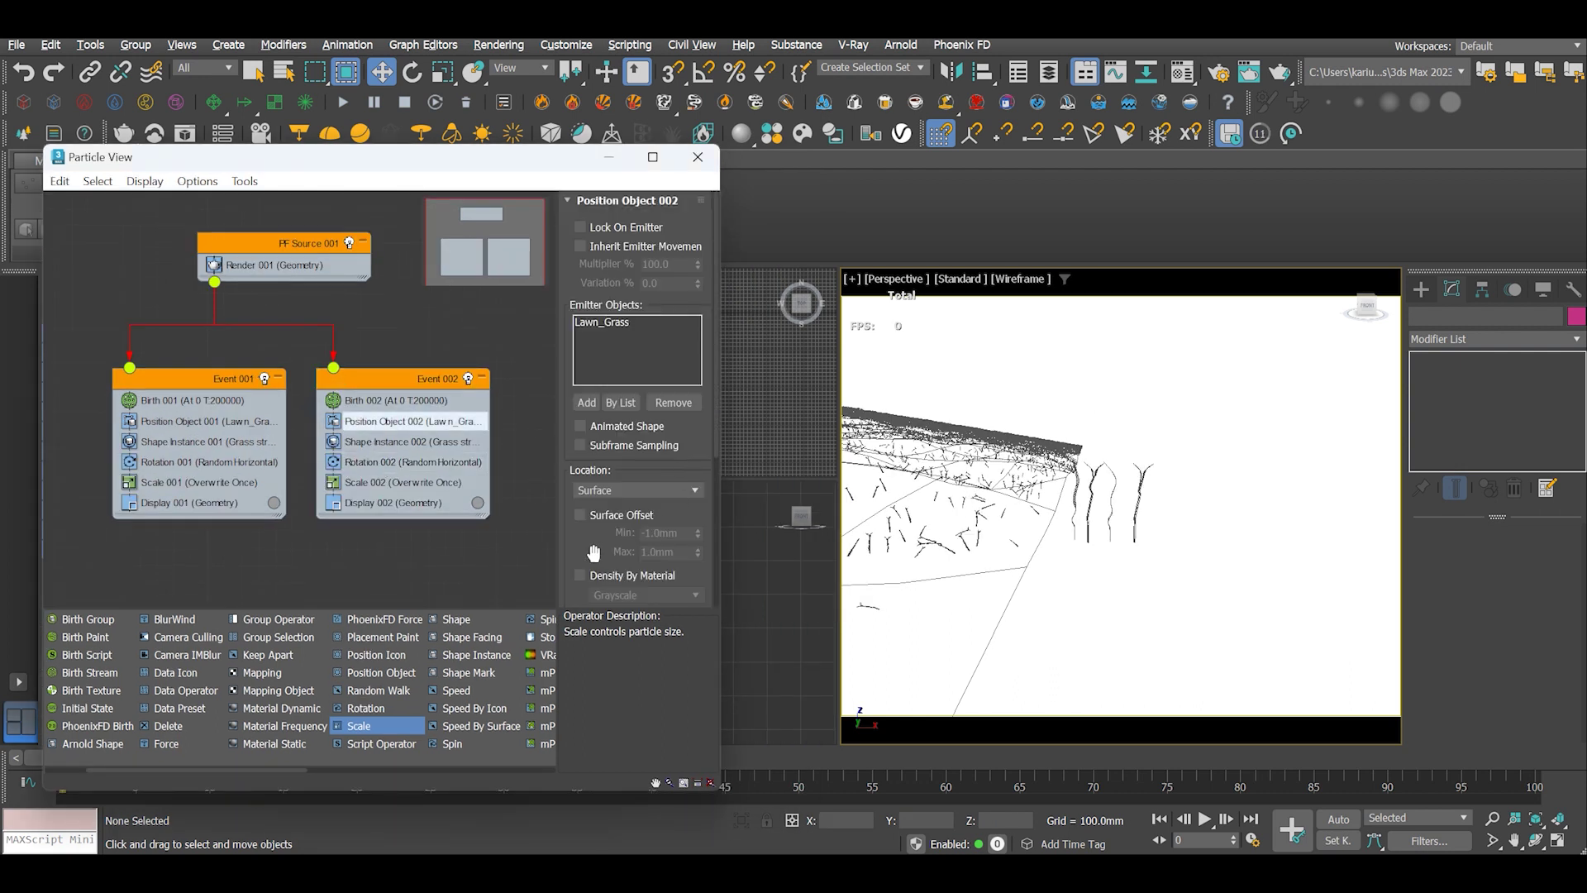
scroll(613, 422, "down", 3)
left_click_drag(613, 422, 615, 235)
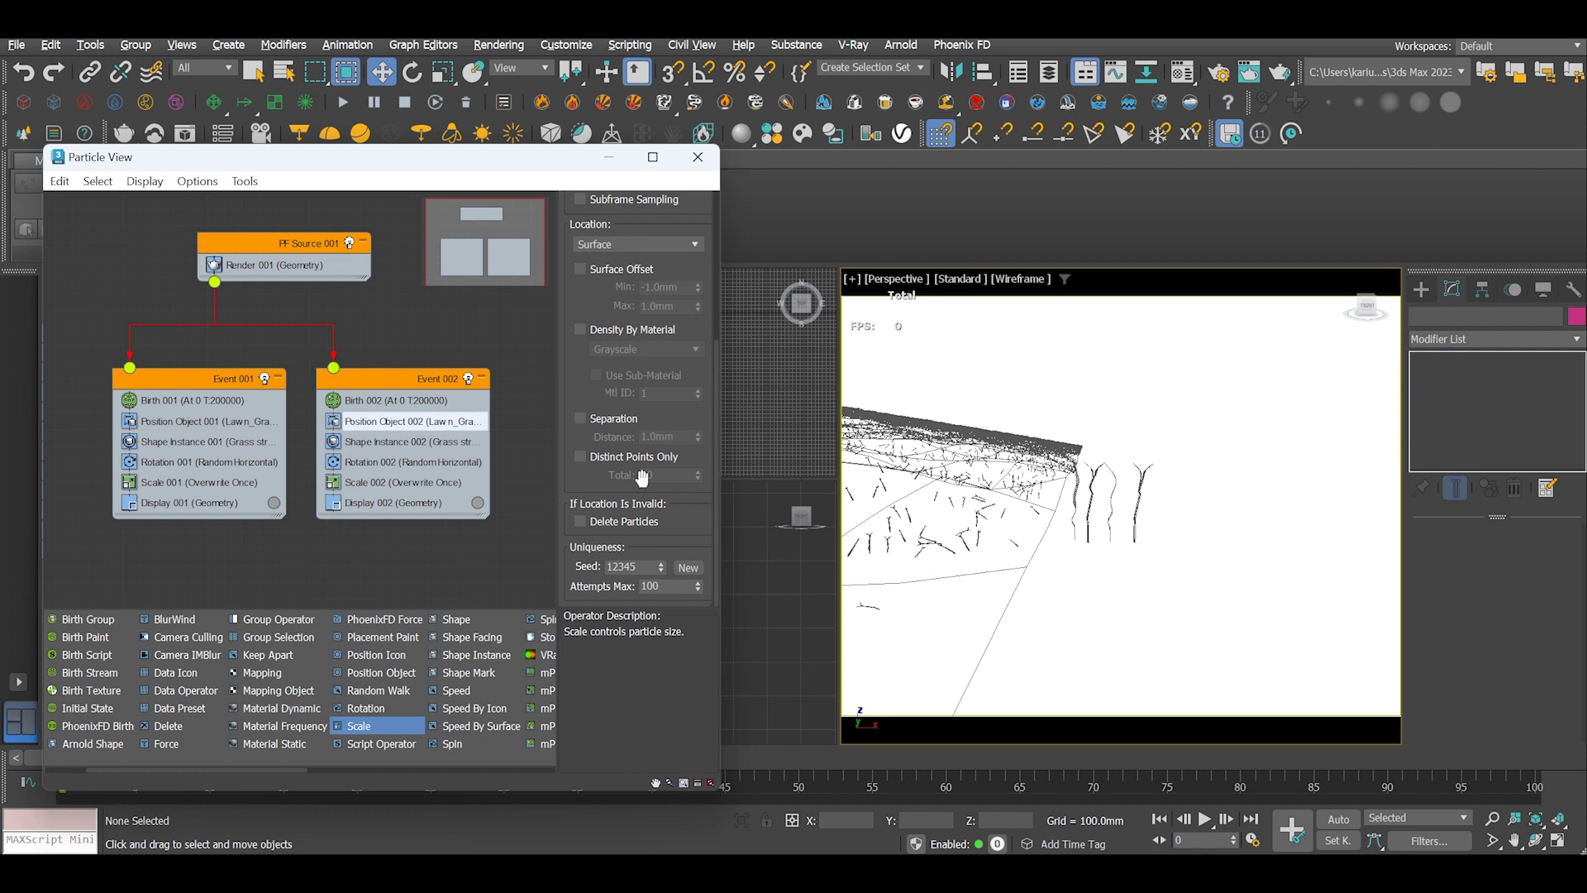
left_click(687, 568)
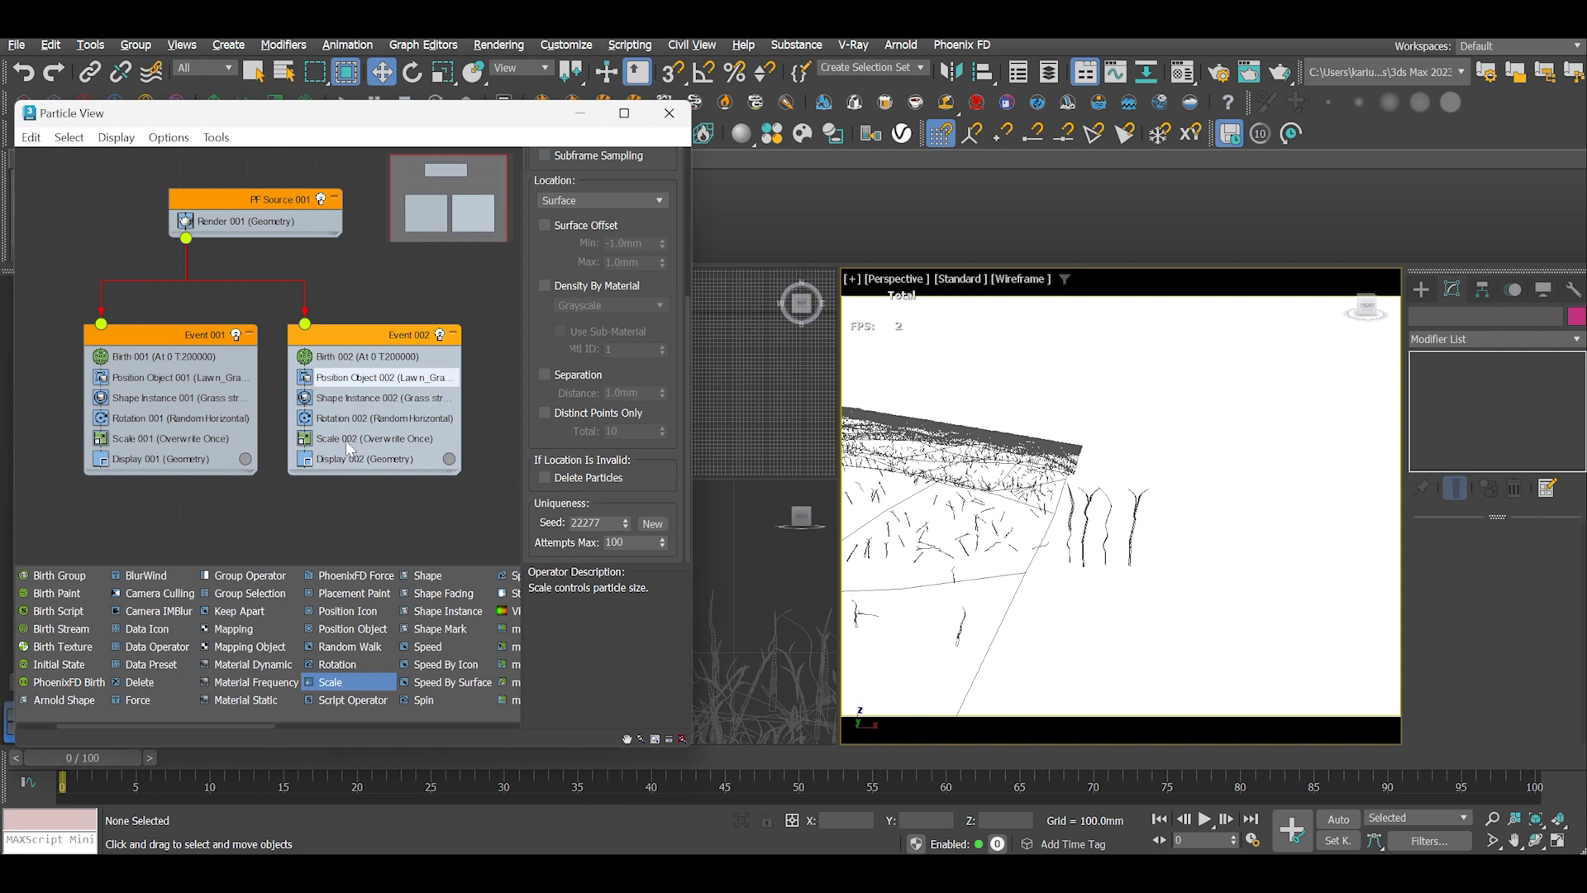
Step: Set the Scale Factor of the second event's Scale operator to 130 % on all axes
left_click(345, 439)
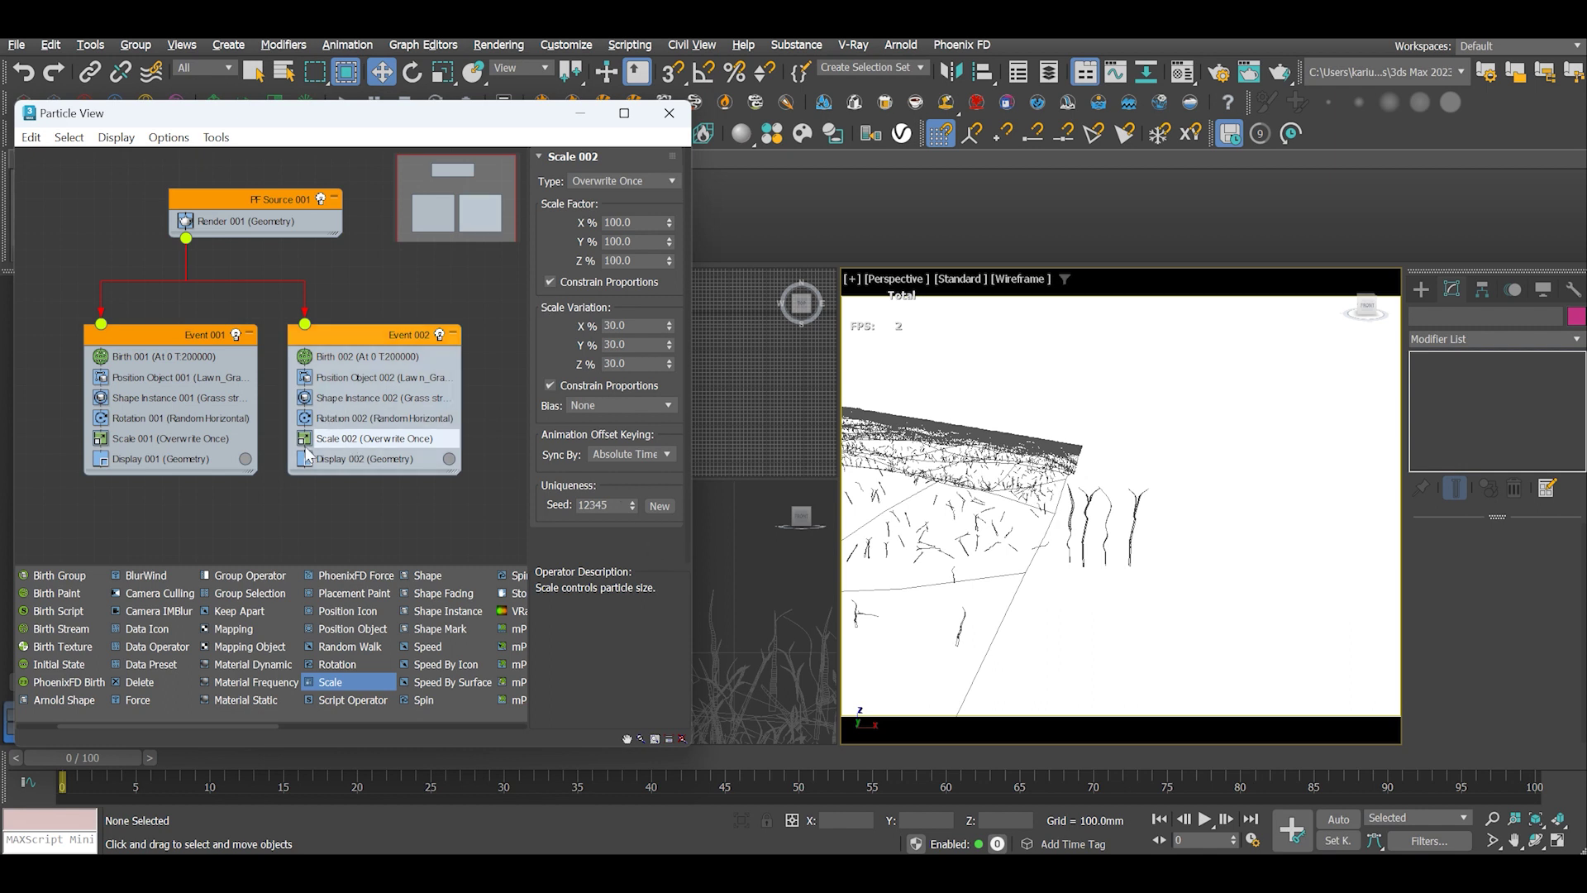
scroll(316, 347, "down", 2)
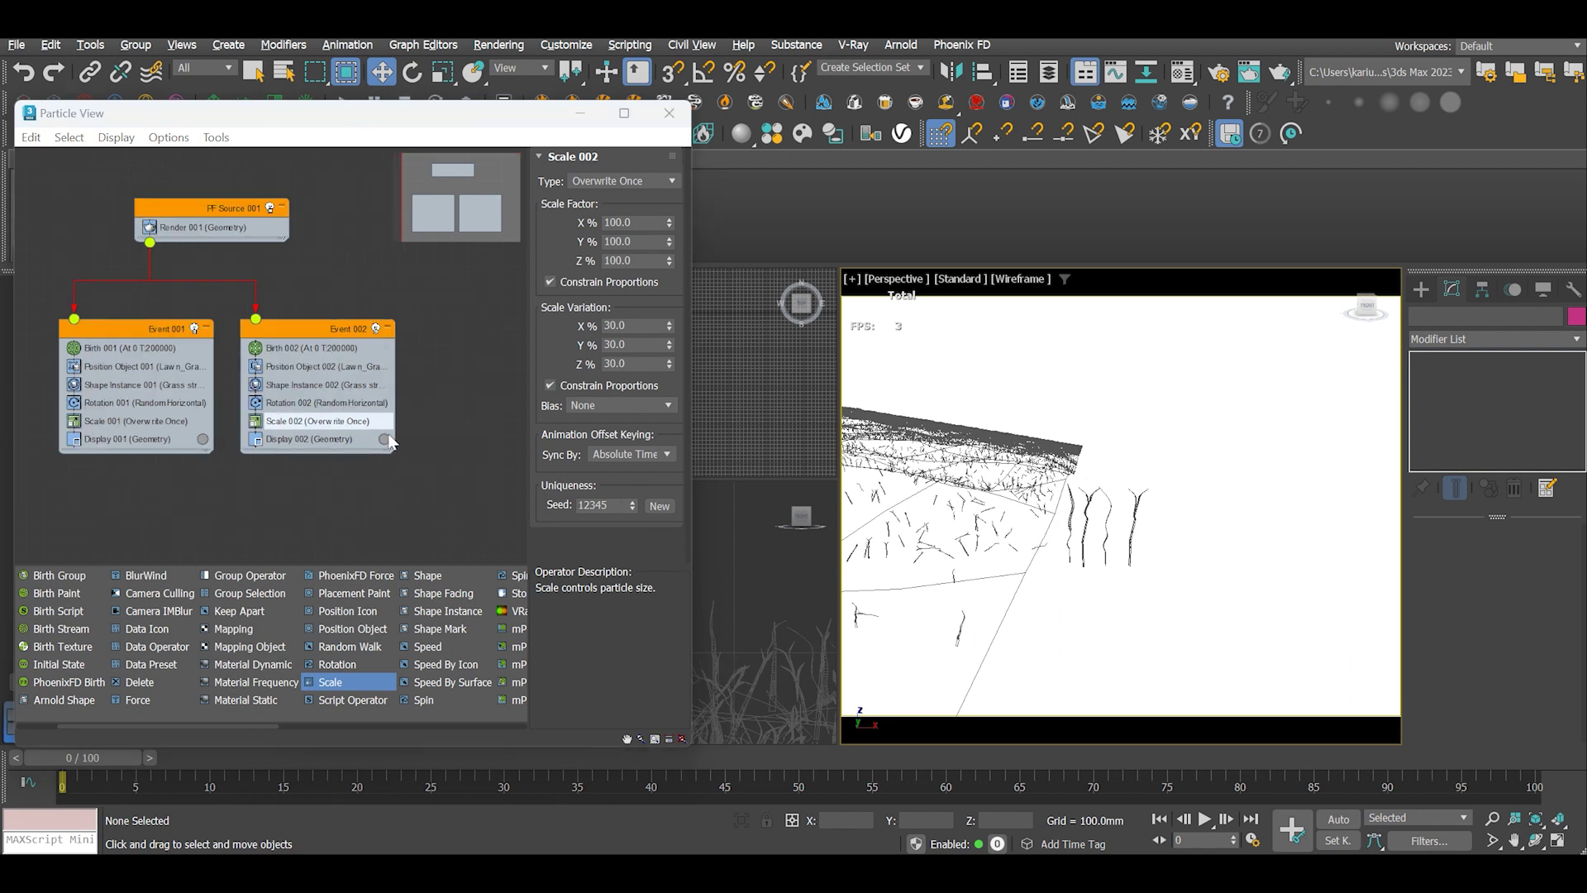
scroll(195, 395, "down", 1)
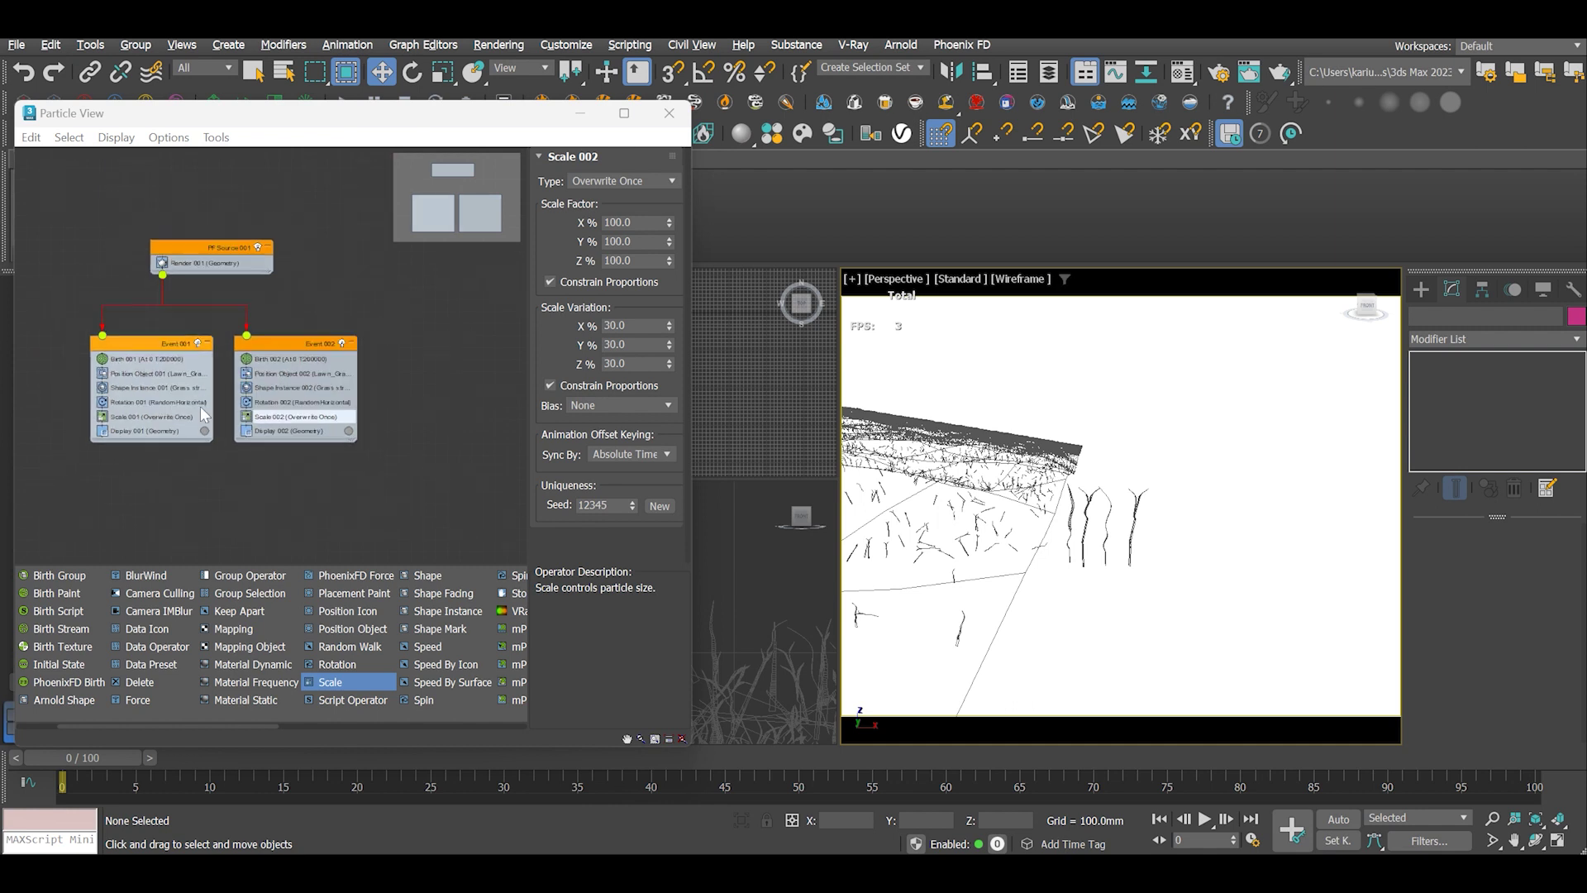
scroll(313, 369, "up", 1)
left_click_drag(199, 232, 310, 251)
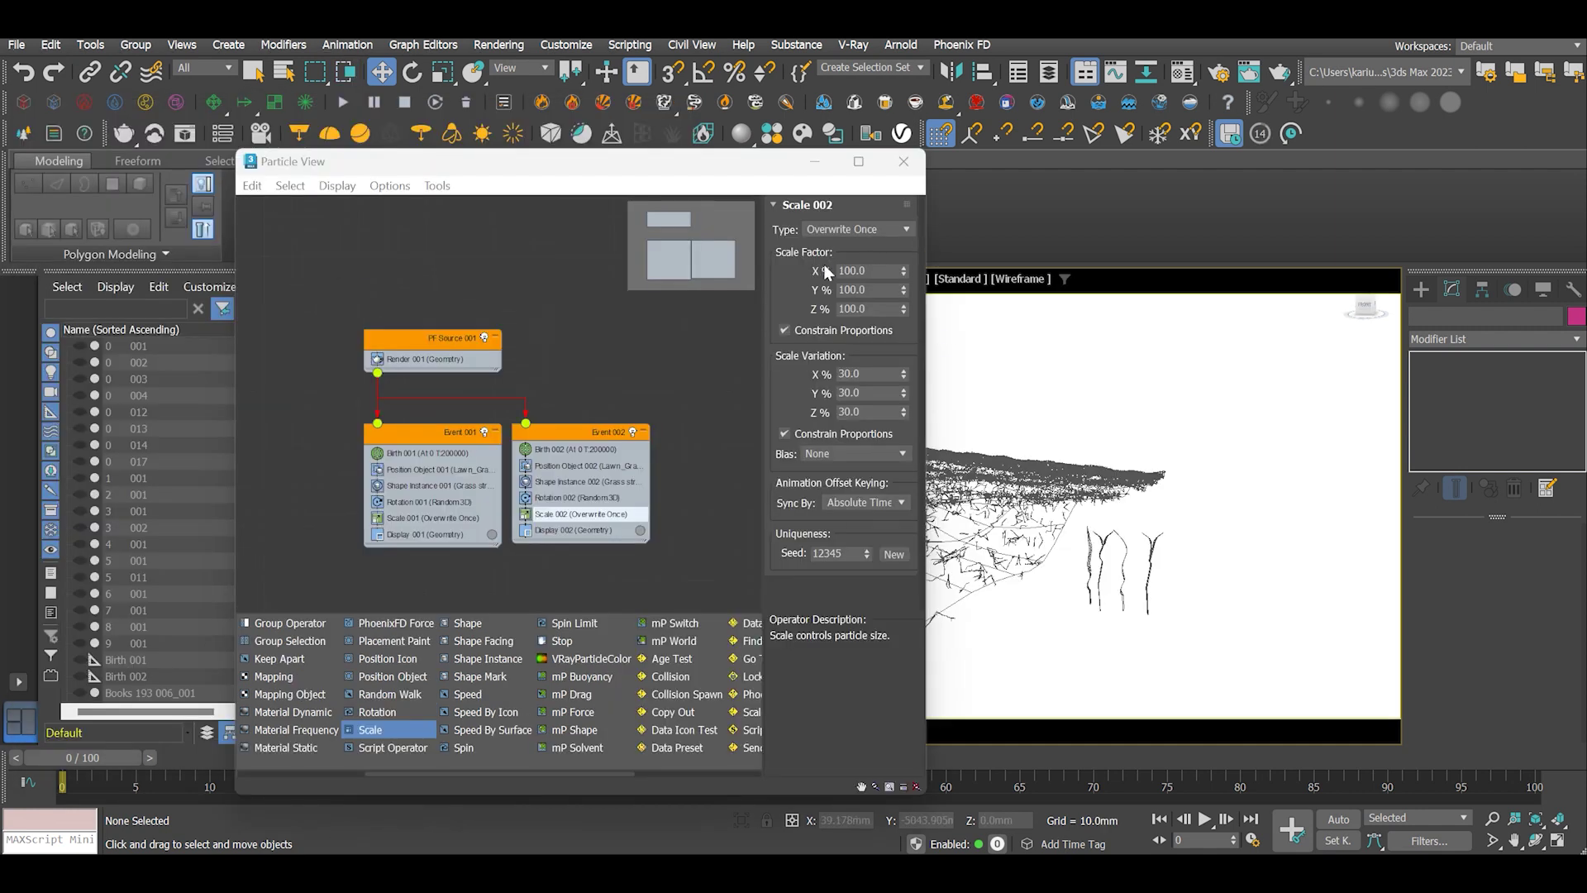
double_click(853, 269)
type("130")
key("Return")
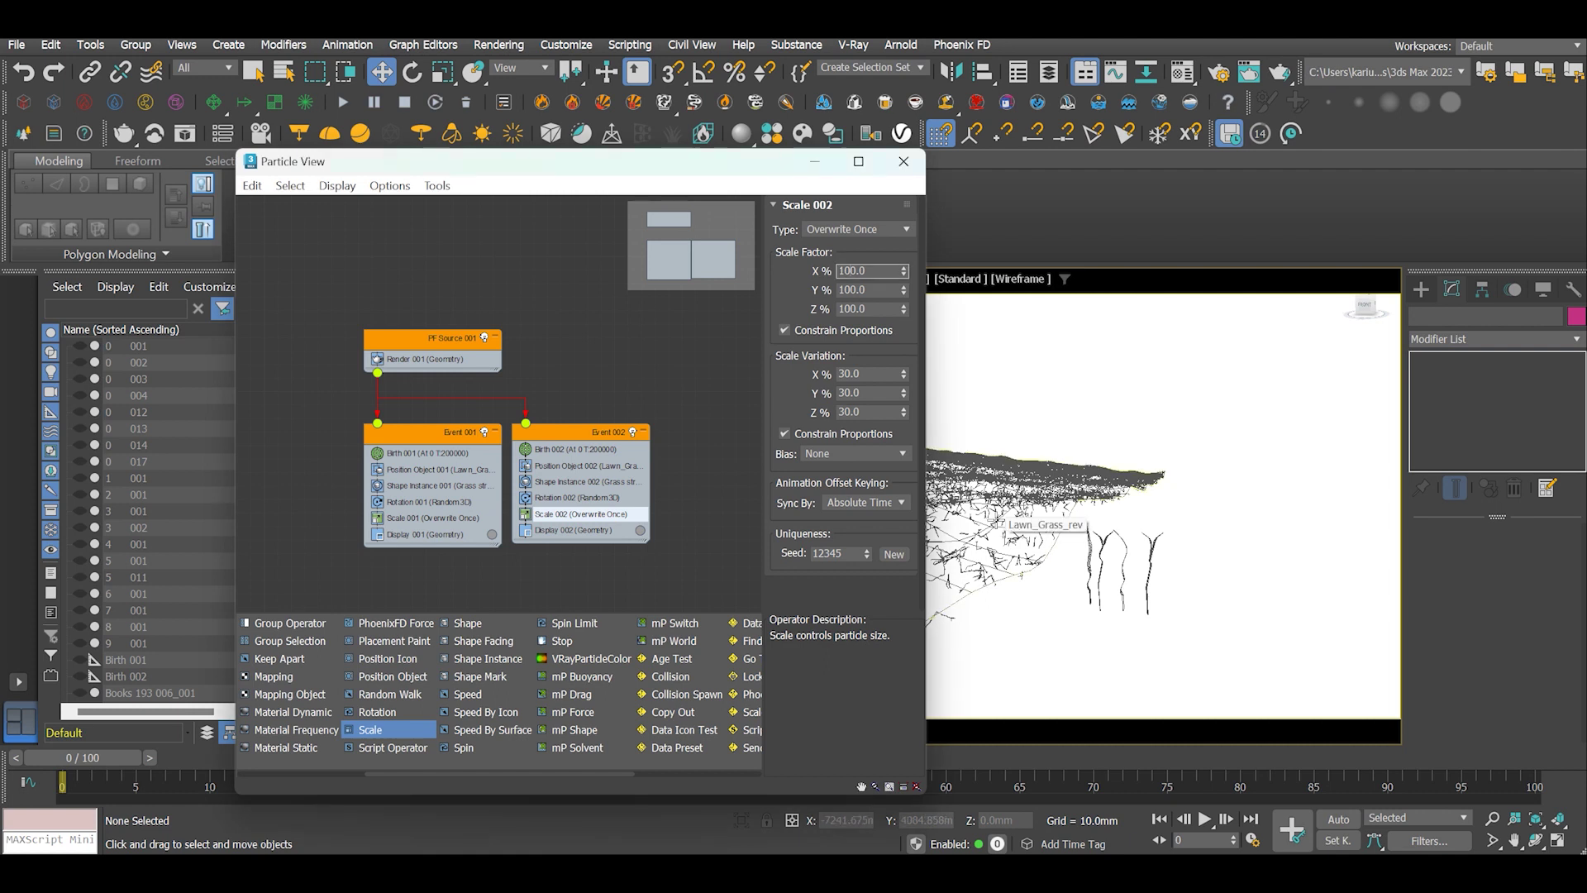
Step: Set the Scale Variation of the second event's Scale operator to 60 % on all axes
left_click(847, 374)
type("60")
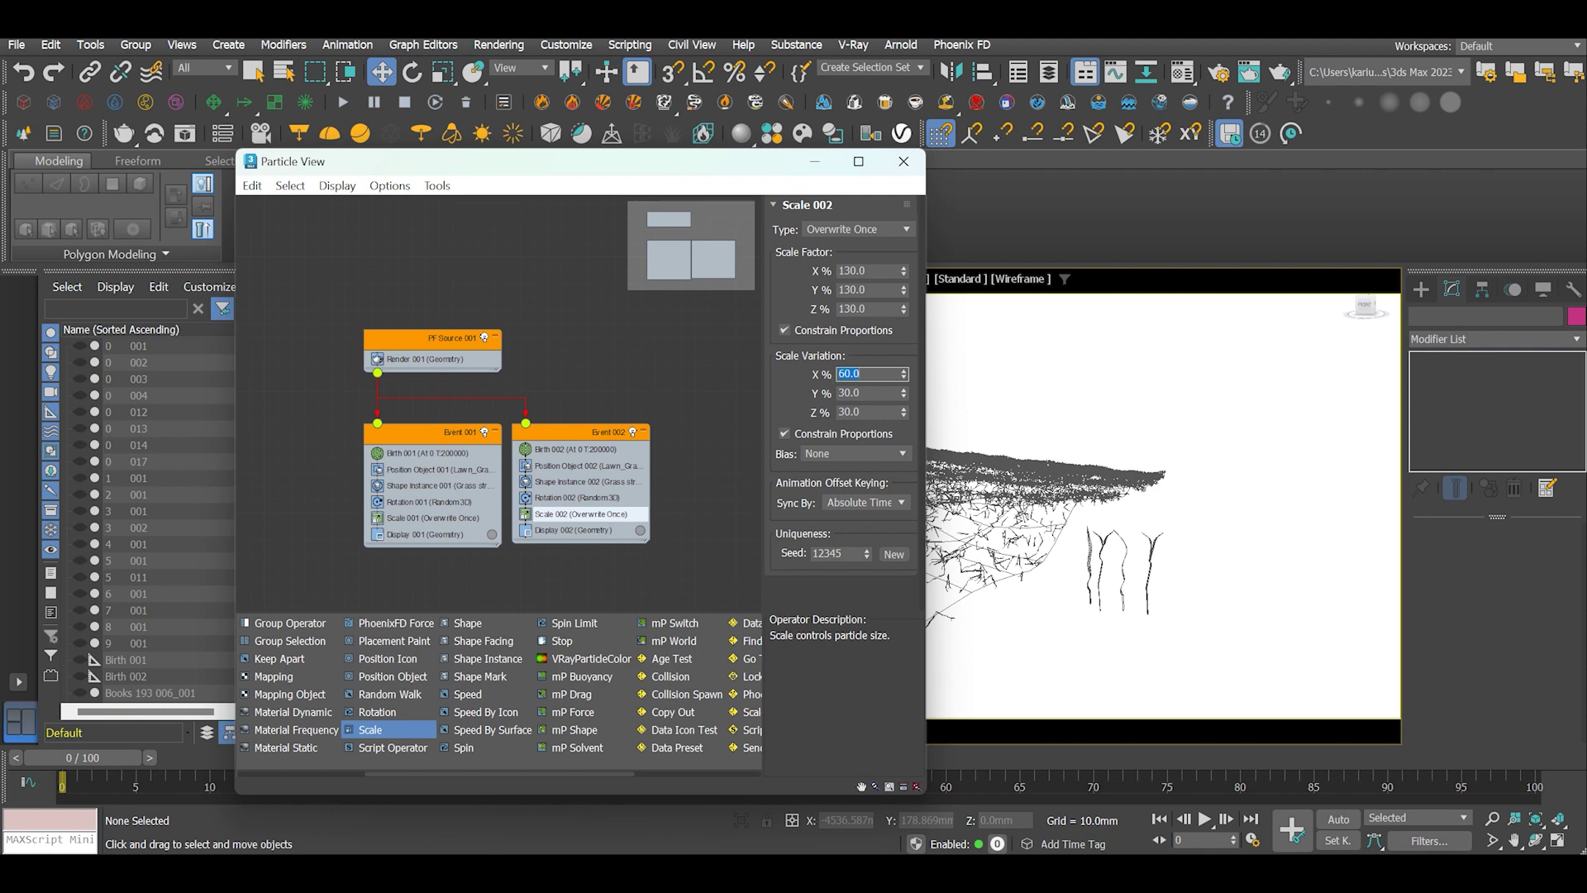
key("Return")
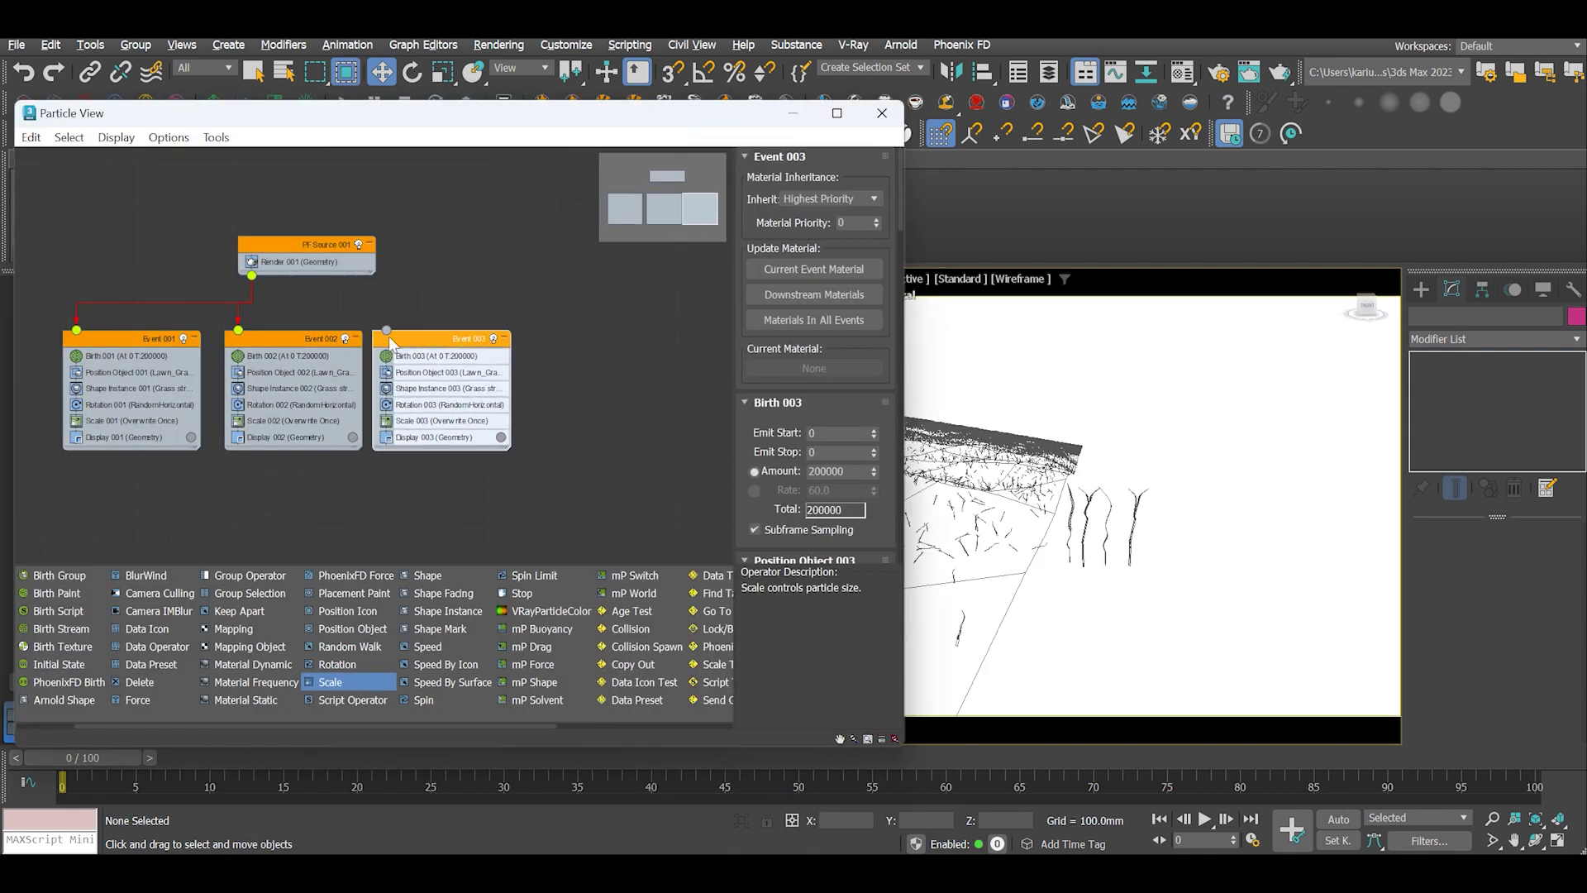
Step: Wire the third event to the PF Source output and give it a different grass strand mesh and position seed
left_click_drag(388, 332, 253, 275)
left_click(432, 388)
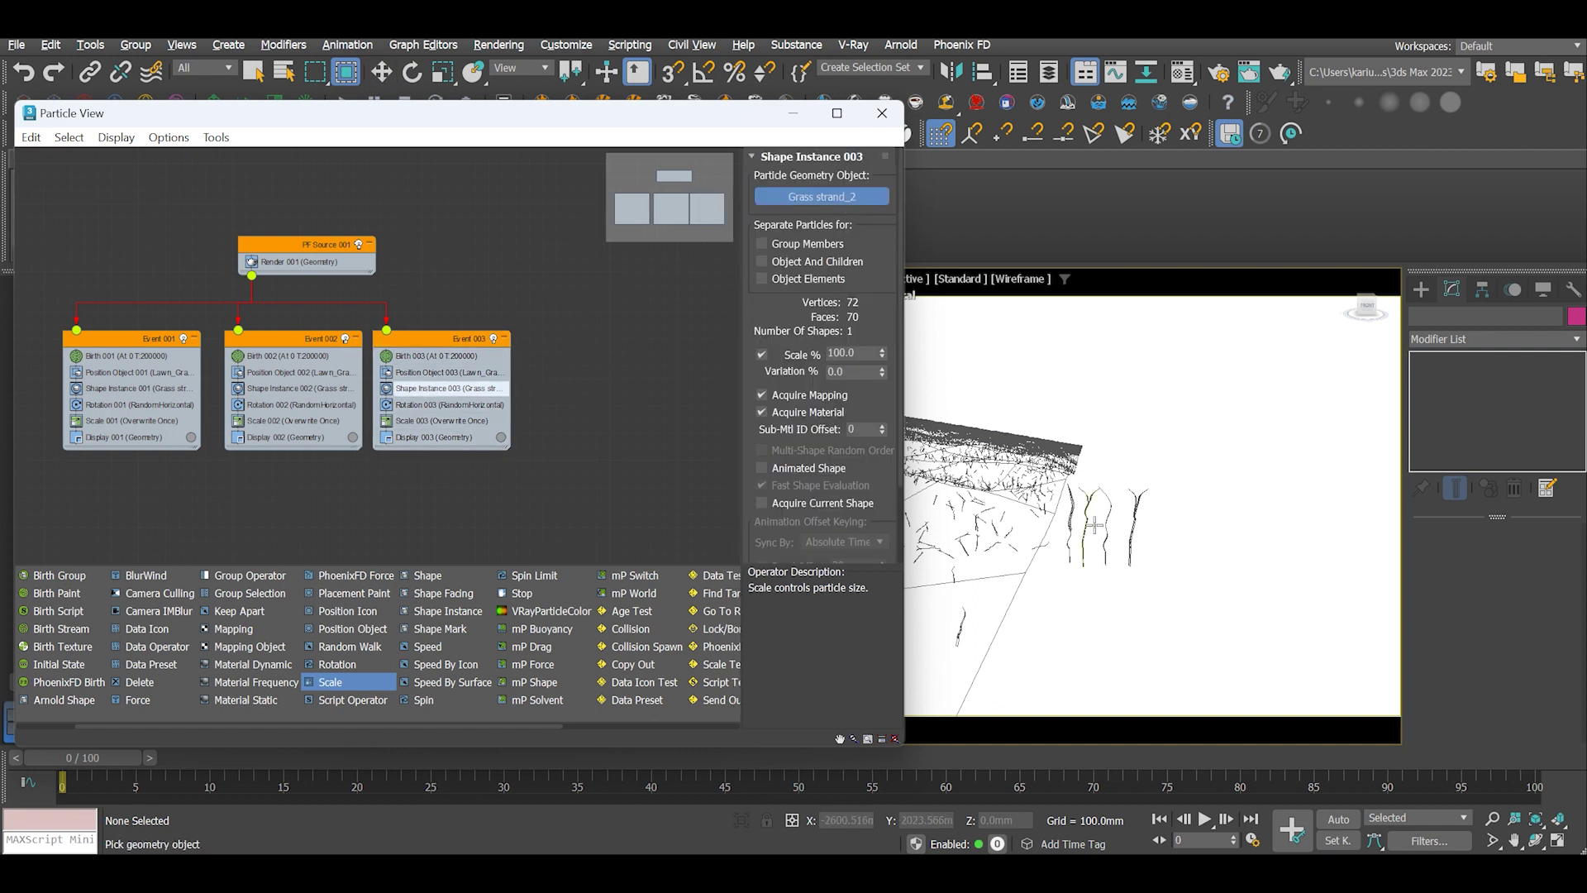
left_click(446, 372)
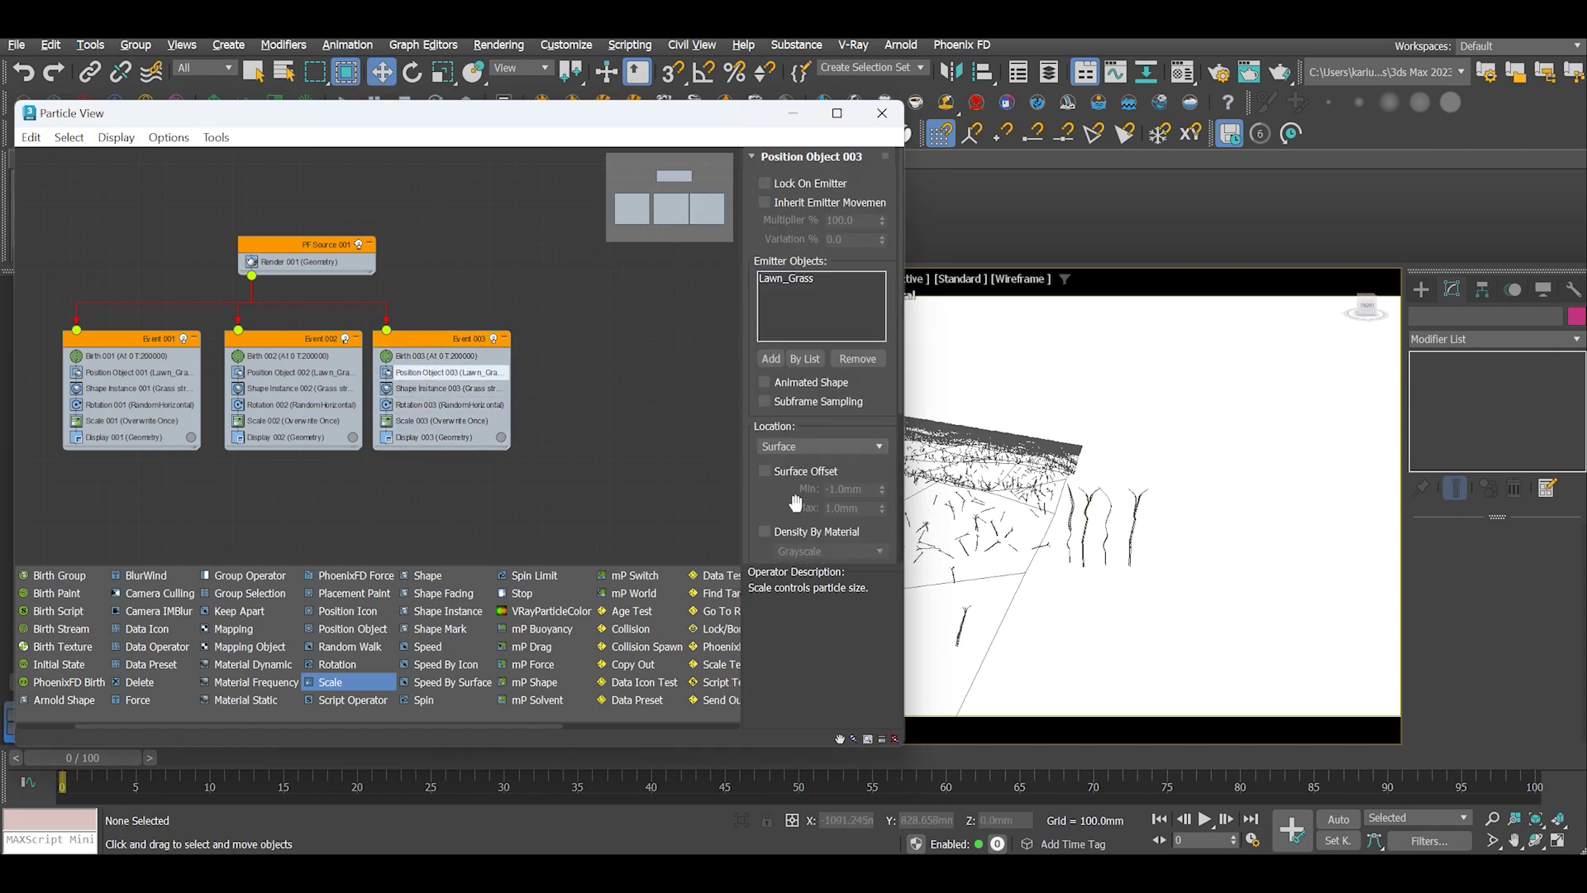
scroll(827, 455, "down", 5)
Step: Wire a fourth copied event to the PF Source output and pick Grass strand_4 as its Shape Instance geometry
left_click_drag(409, 340, 422, 340)
mouse_move(421, 340)
left_mouse_down("shift")
mouse_move(610, 341)
mouse_move(251, 275)
left_mouse_up("shift")
left_click(452, 348)
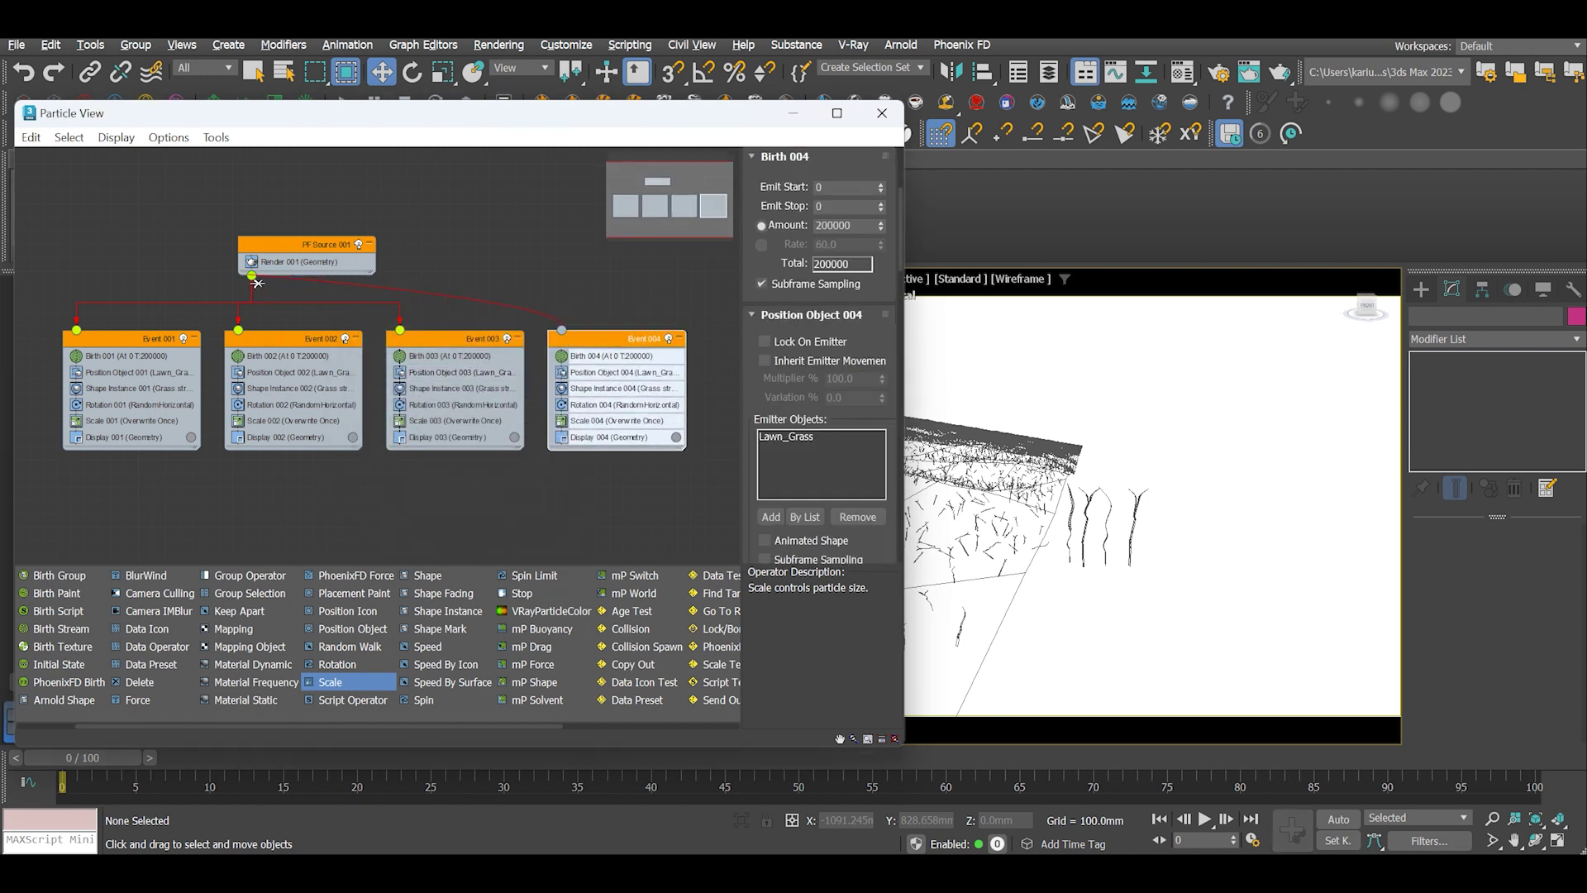
left_click(596, 388)
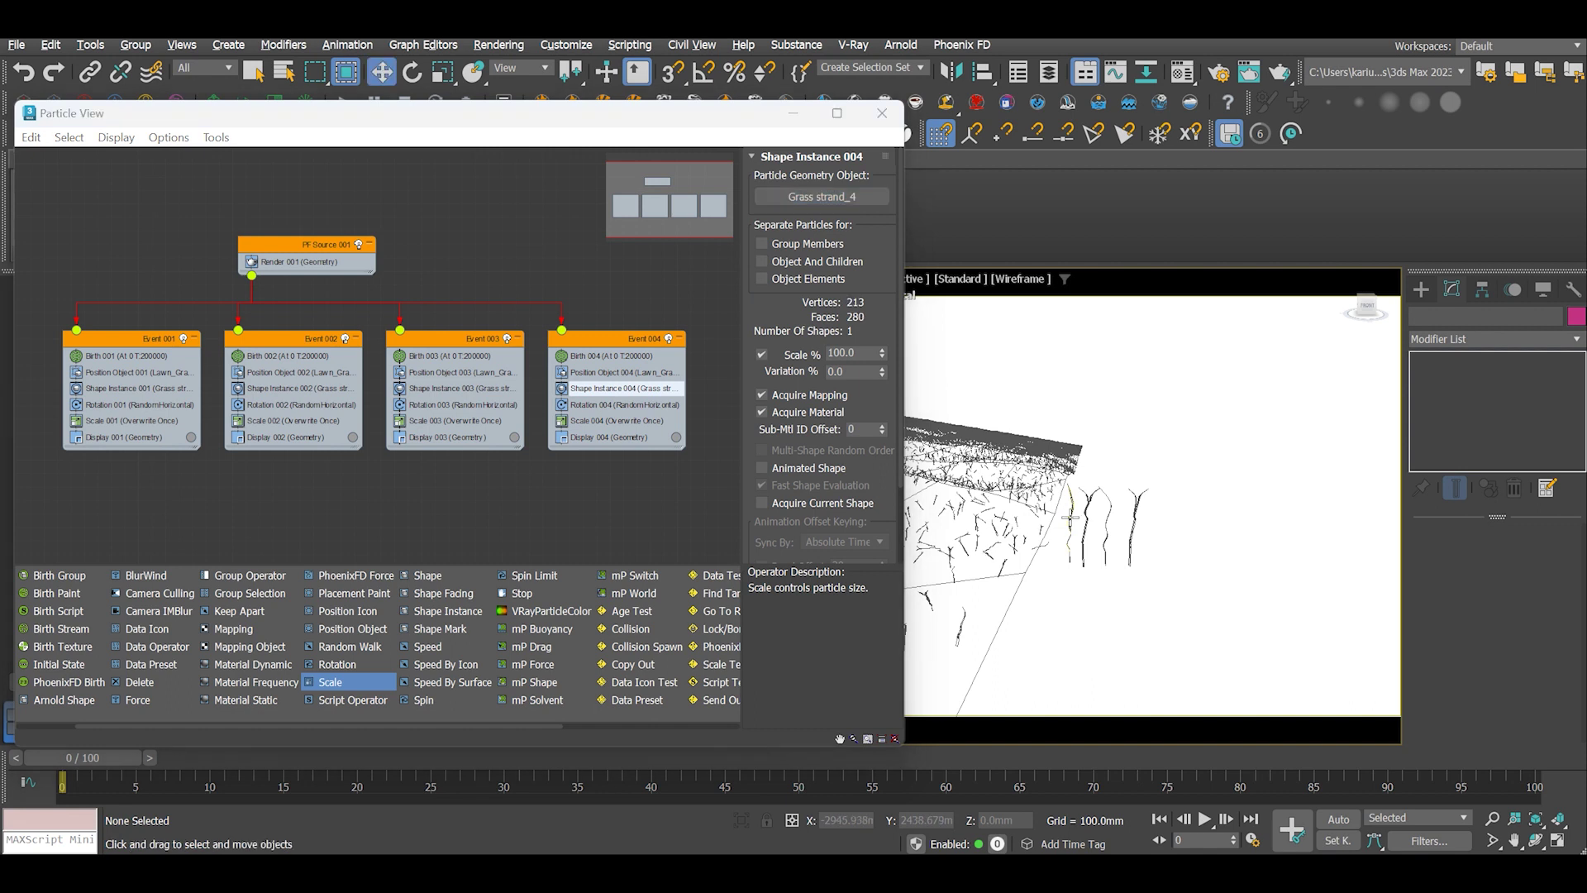
Step: Generate a new Uniqueness seed for the fourth event's Position Object operator
left_click(622, 372)
scroll(859, 529, "down", 5)
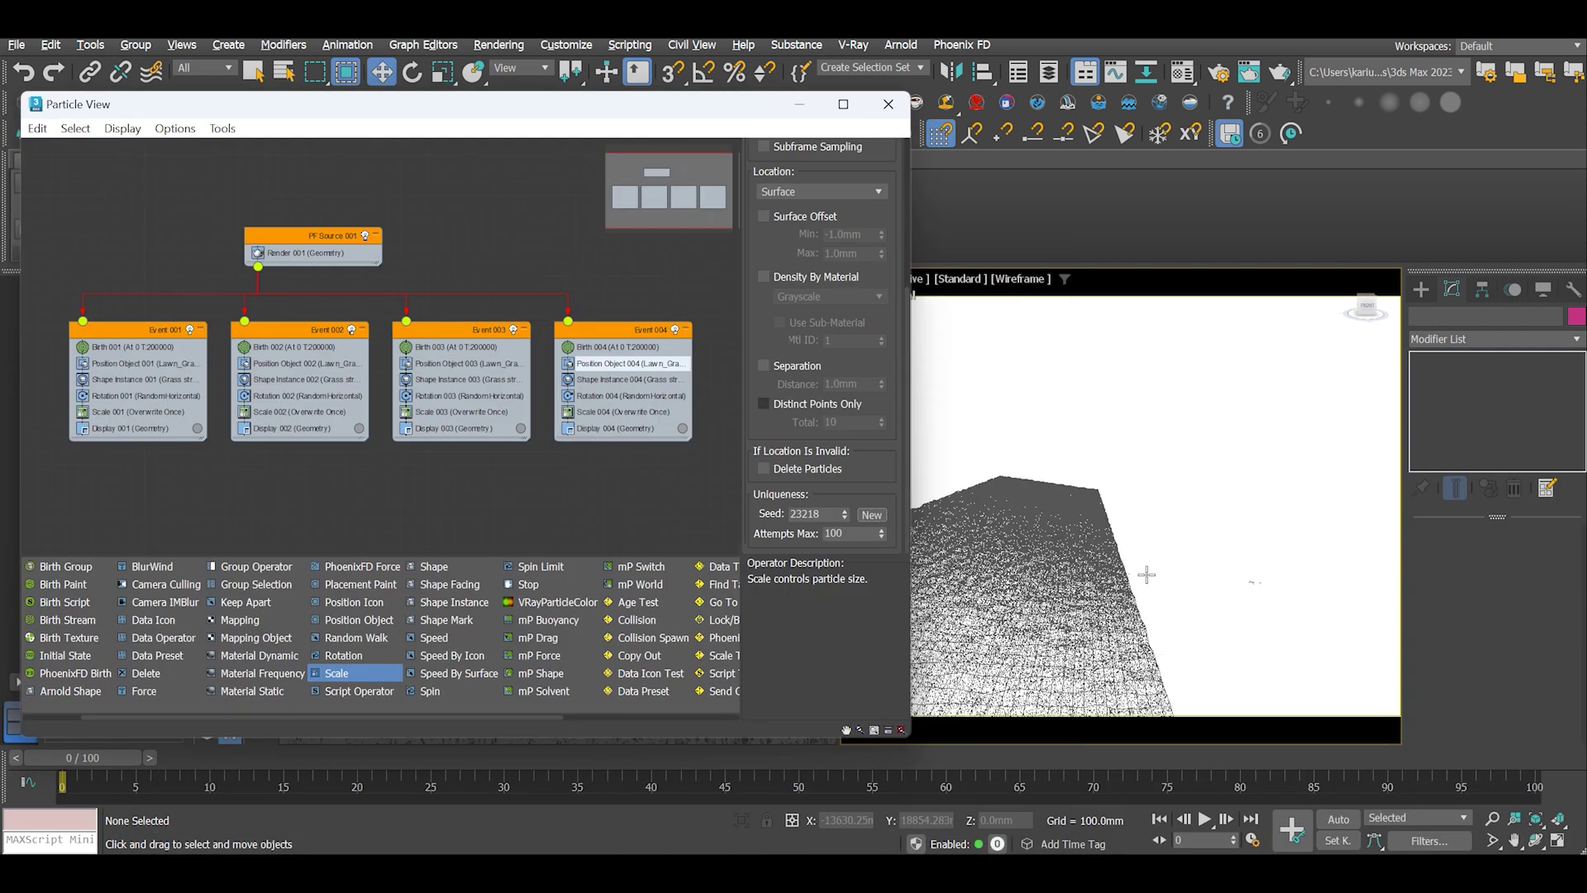
mouse_move(1232, 592)
middle_mouse_down()
mouse_move(1190, 560)
mouse_move(1237, 580)
middle_mouse_up()
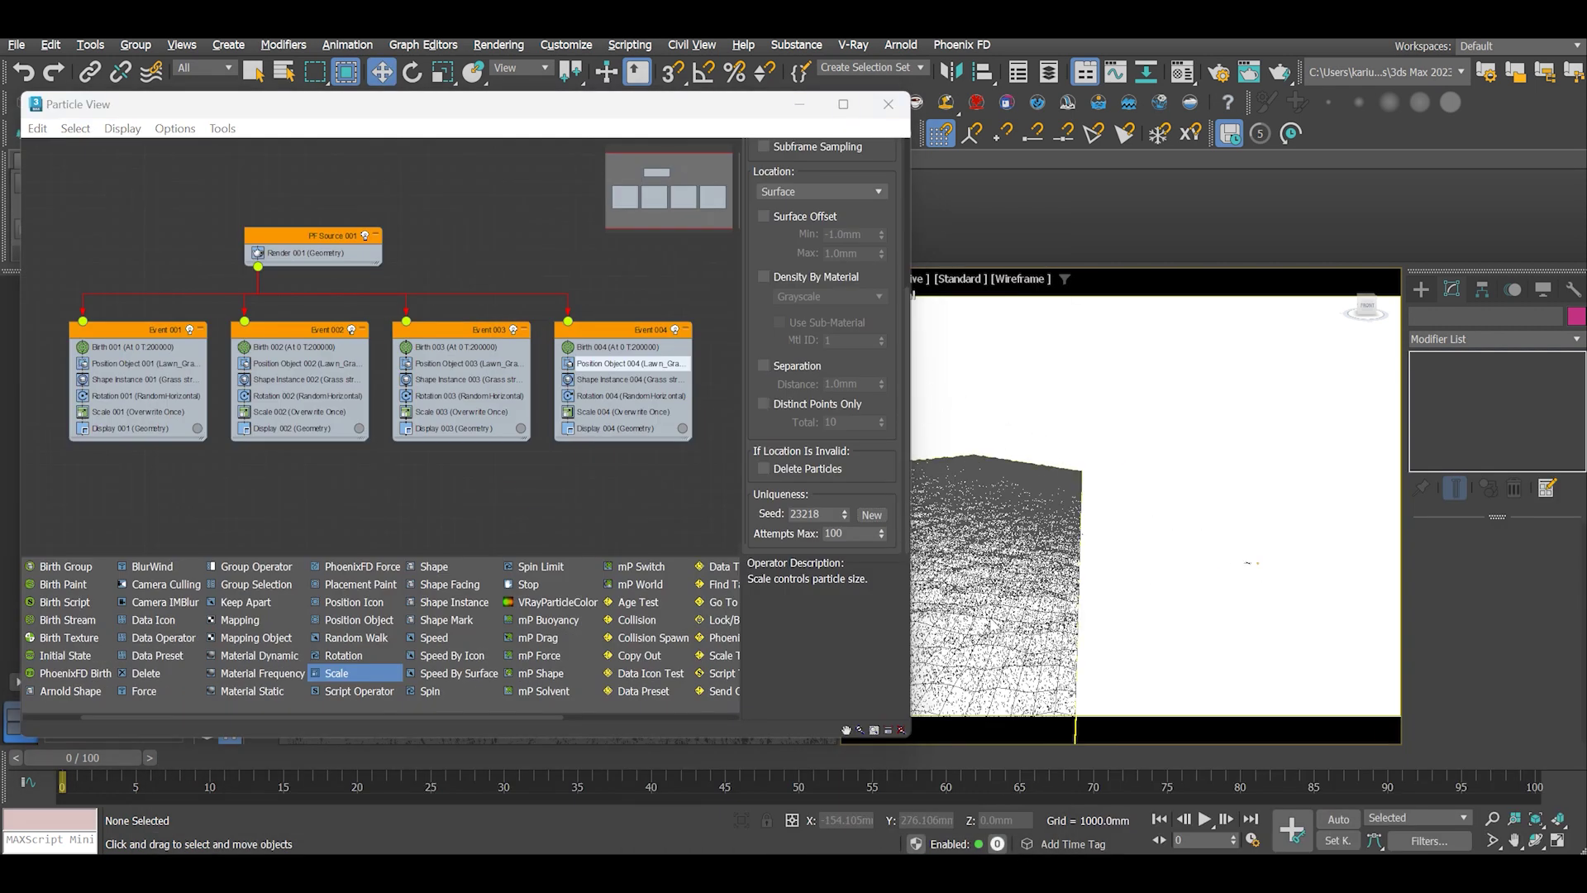
scroll(990, 622, "up", 5)
scroll(1130, 588, "down", 3)
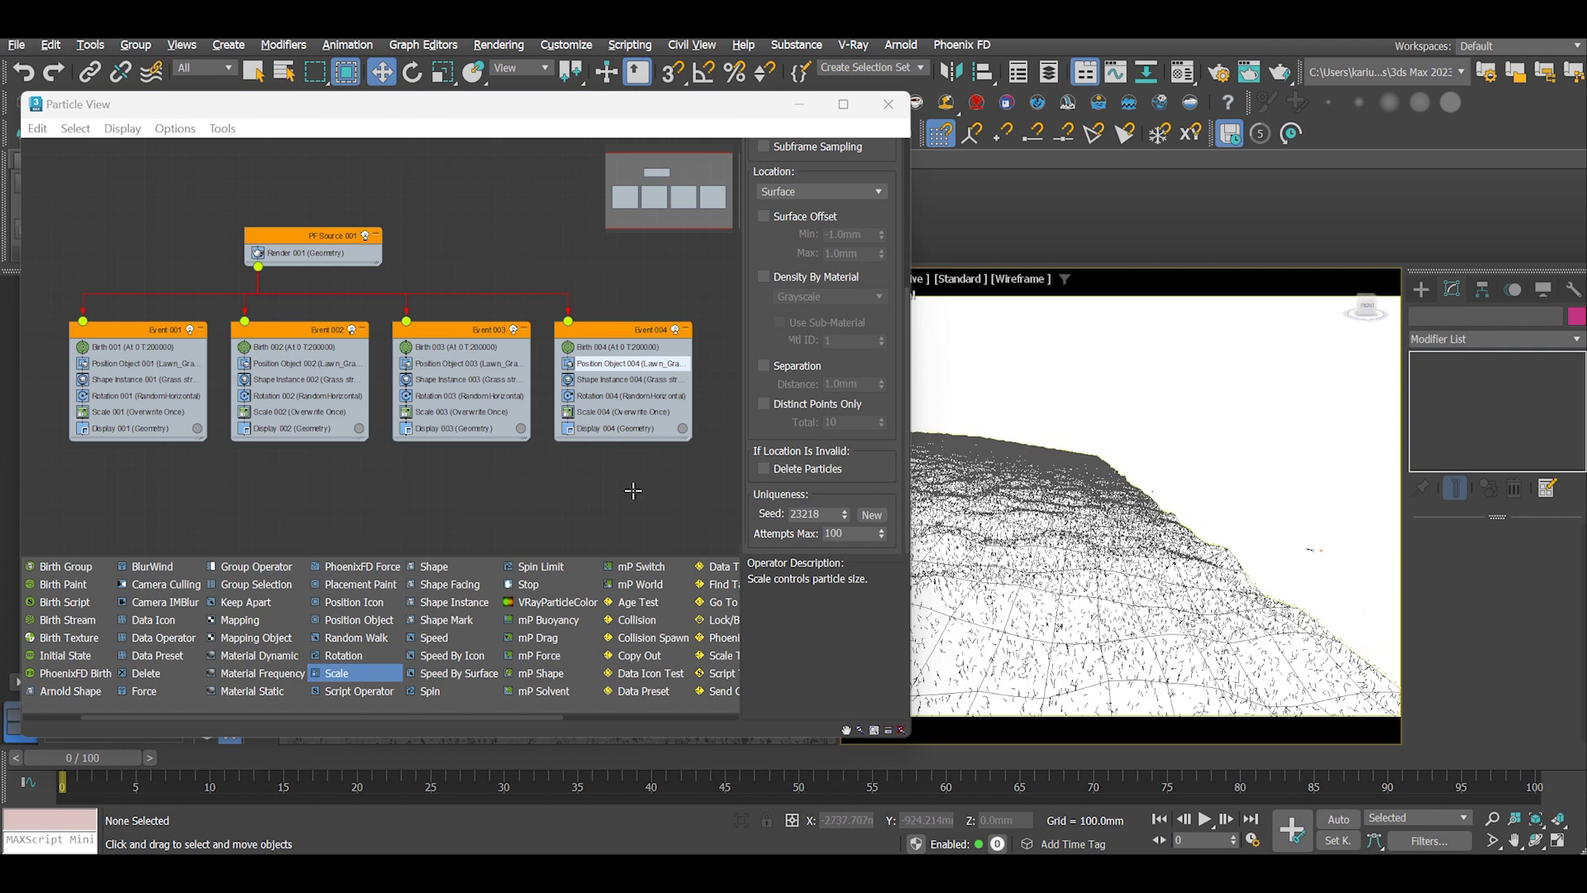
left_click(605, 363)
scroll(809, 544, "down", 3)
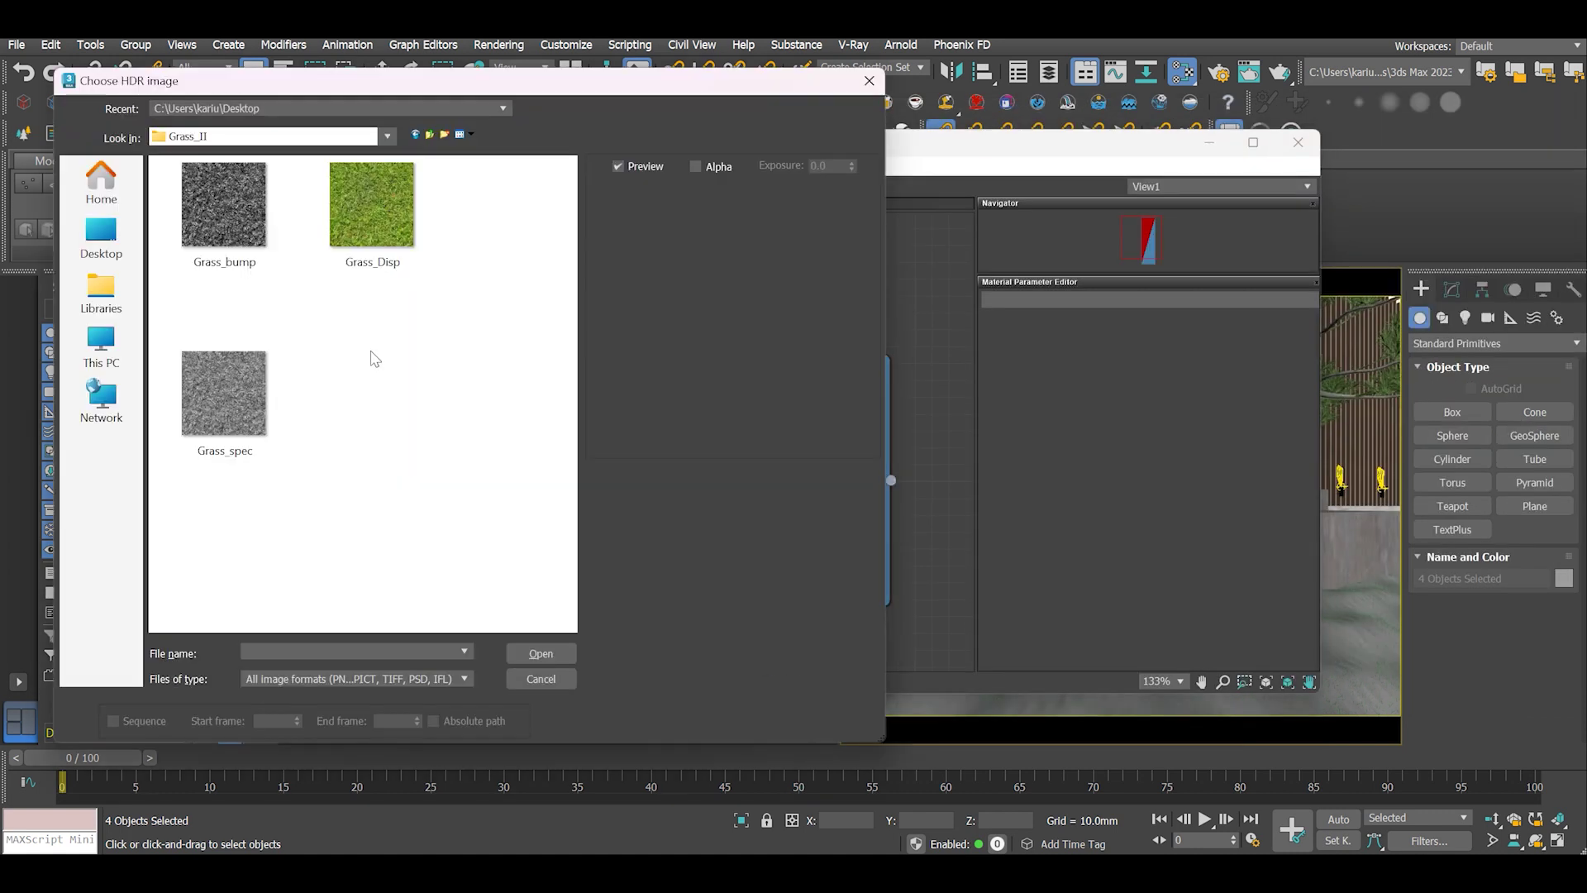
Step: Load the Grass_Disp image into a VRayBitmap map and connect it to the new VRayMtl's Diffuse input
left_click(374, 216)
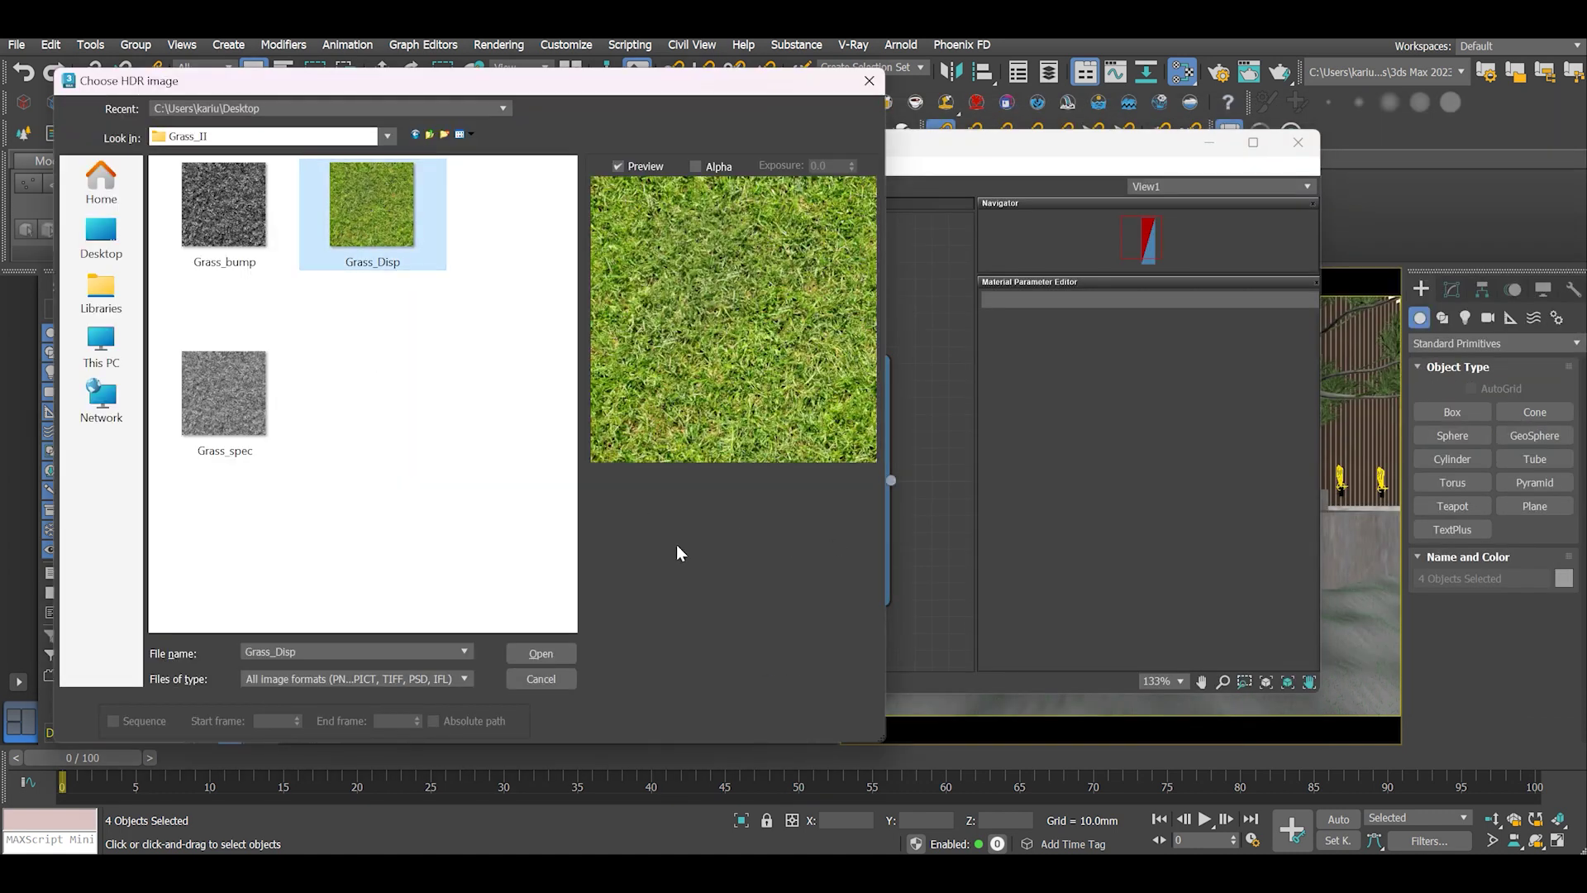
left_click(509, 653)
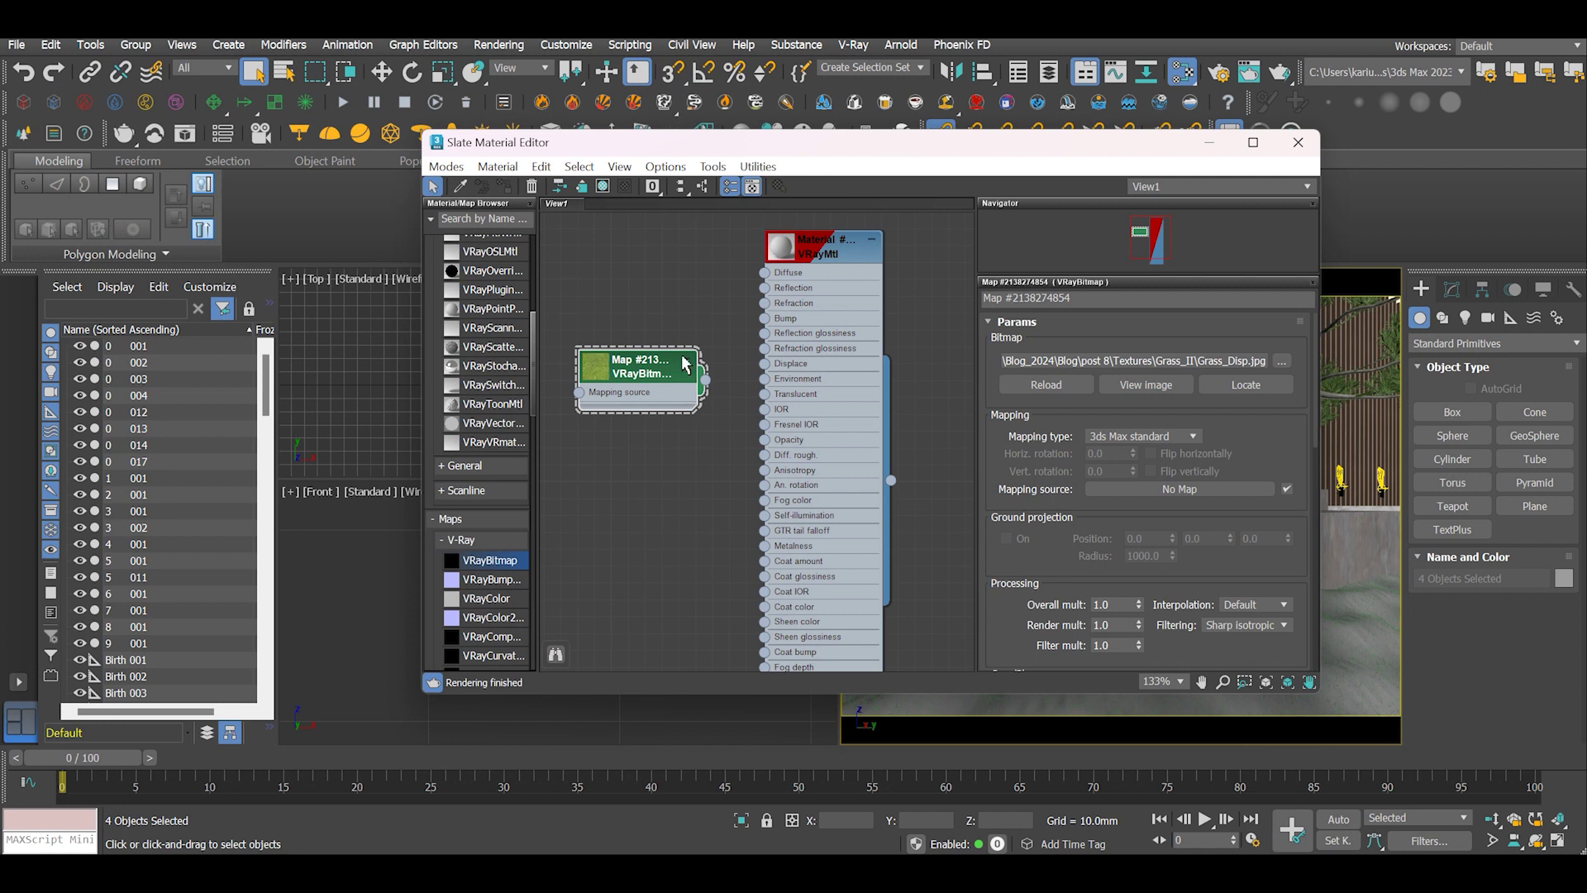
left_click_drag(705, 381, 768, 275)
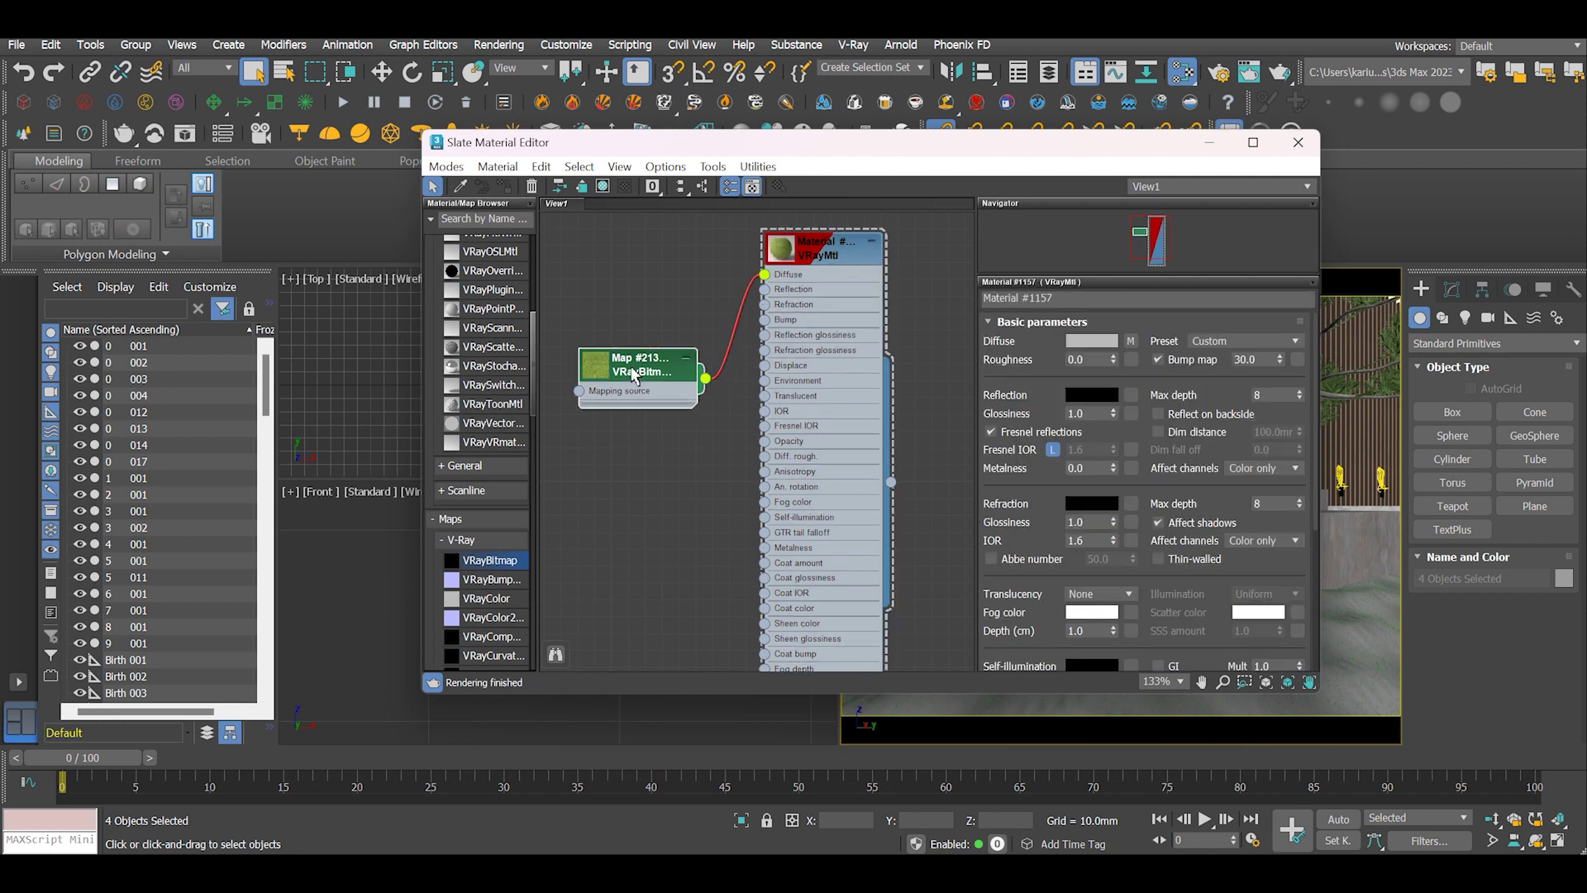
left_click_drag(633, 369, 633, 334)
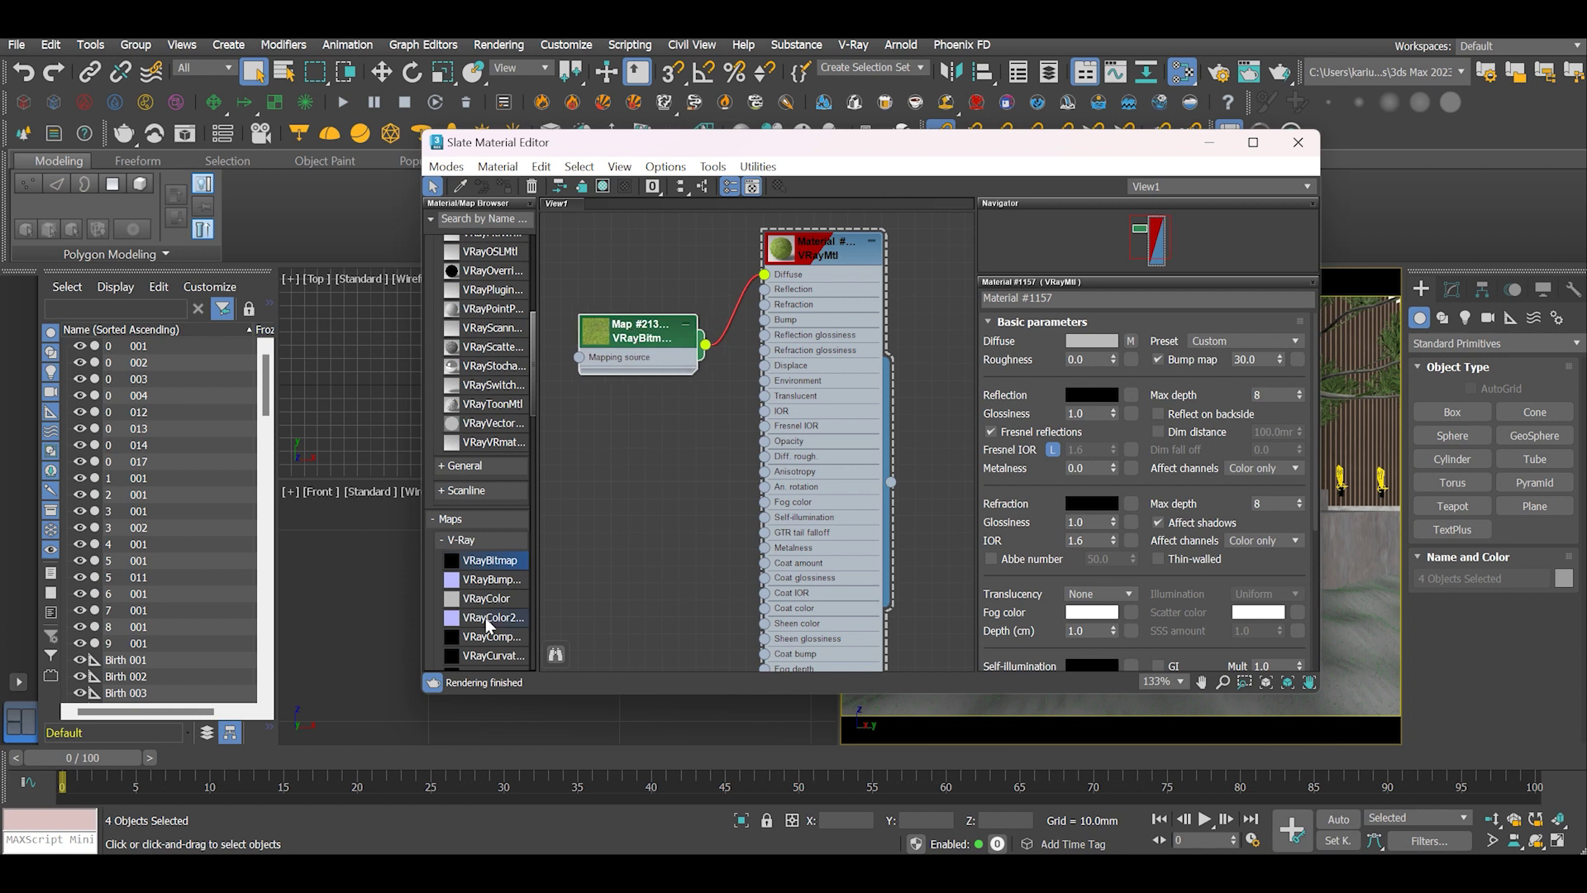
Step: Add a VRayBitmap map with the Grass_spec image and connect it to the material's Reflection input
left_click_drag(630, 528, 642, 517)
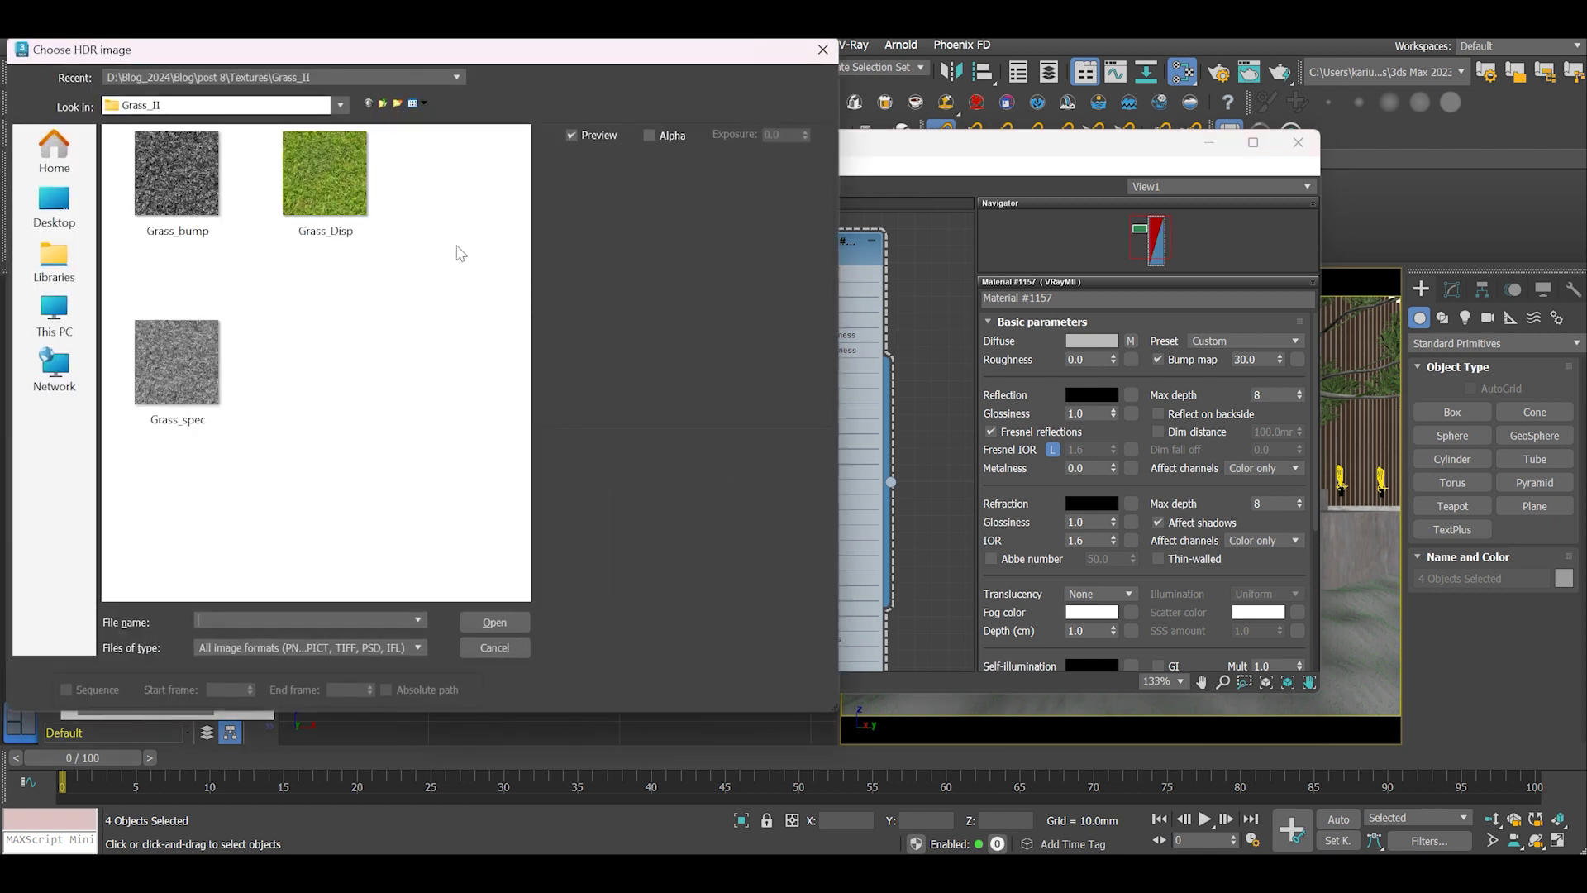
double_click(201, 355)
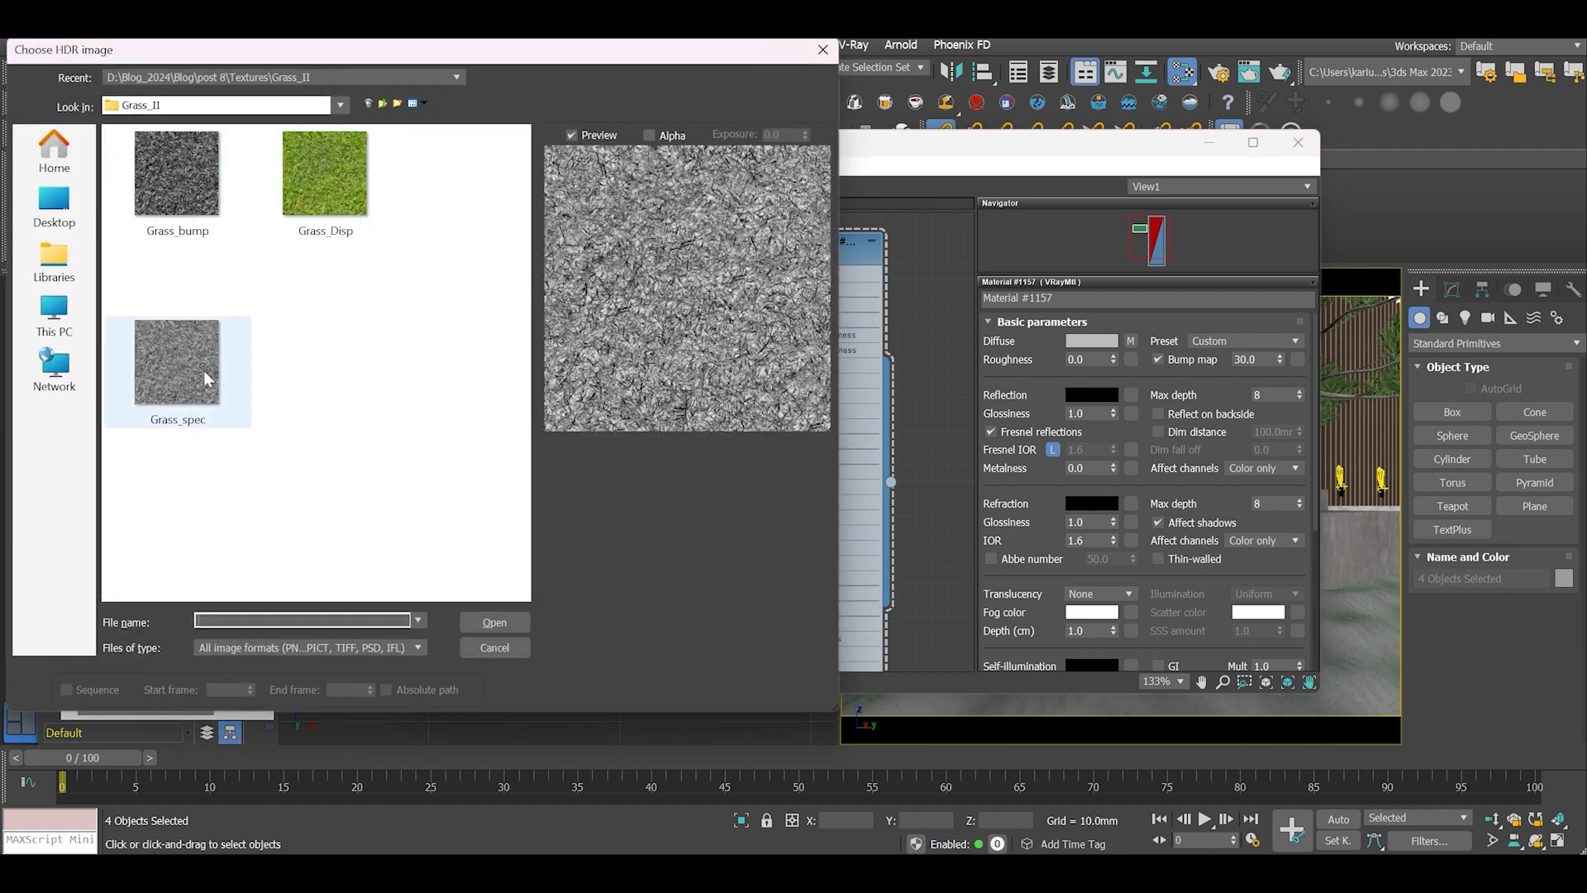
left_click_drag(666, 506, 767, 291)
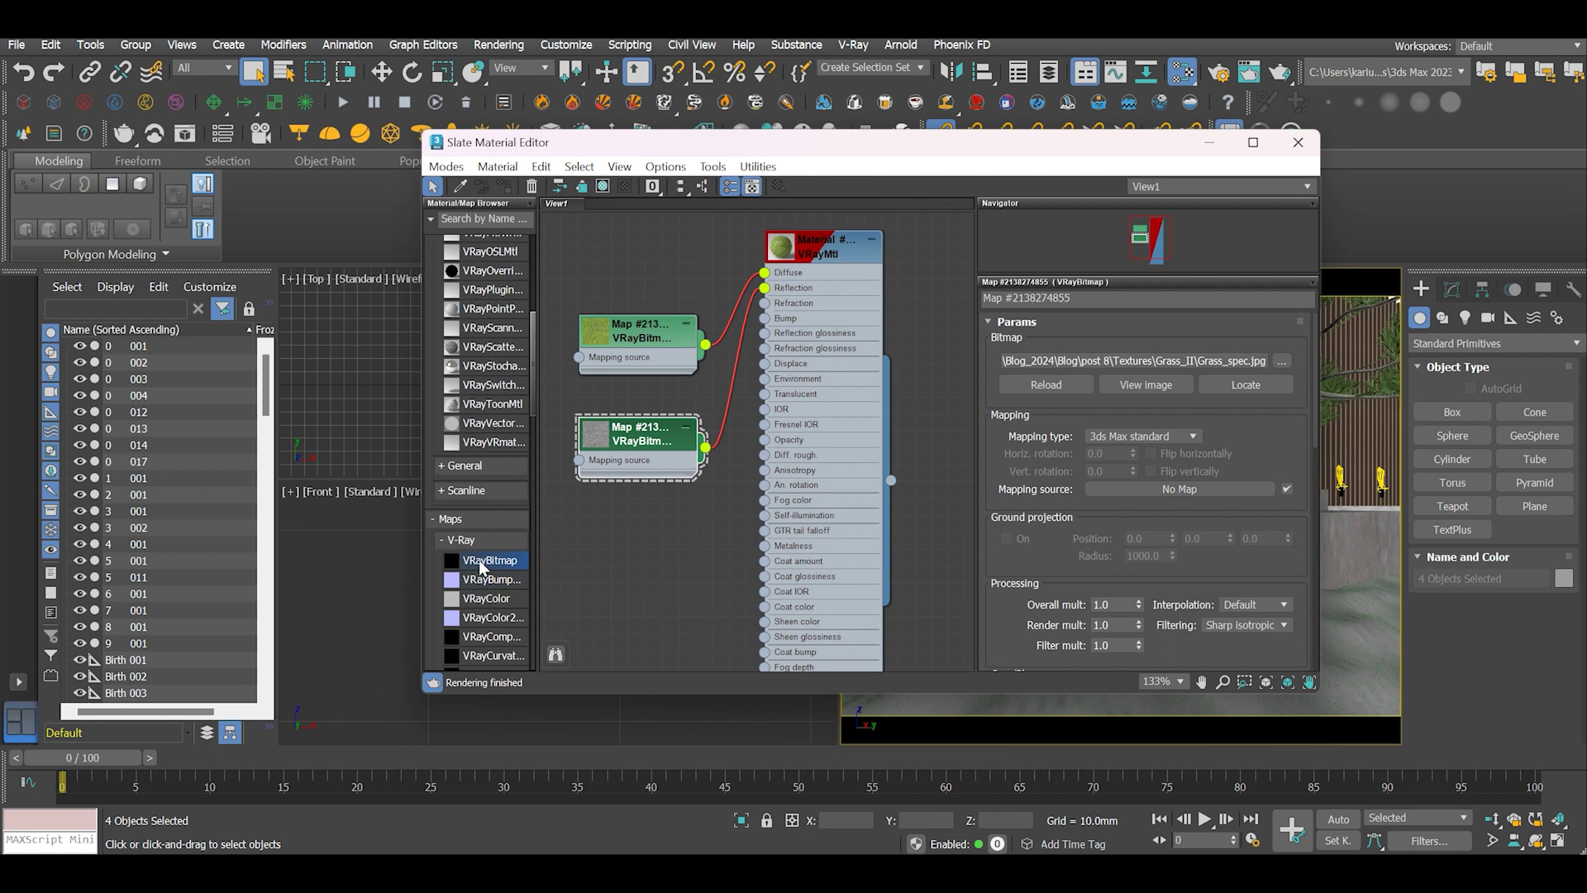
Step: Add a VRayBitmap map with the Grass_bump image and connect it to the material's Bump input
left_click_drag(652, 558, 678, 627)
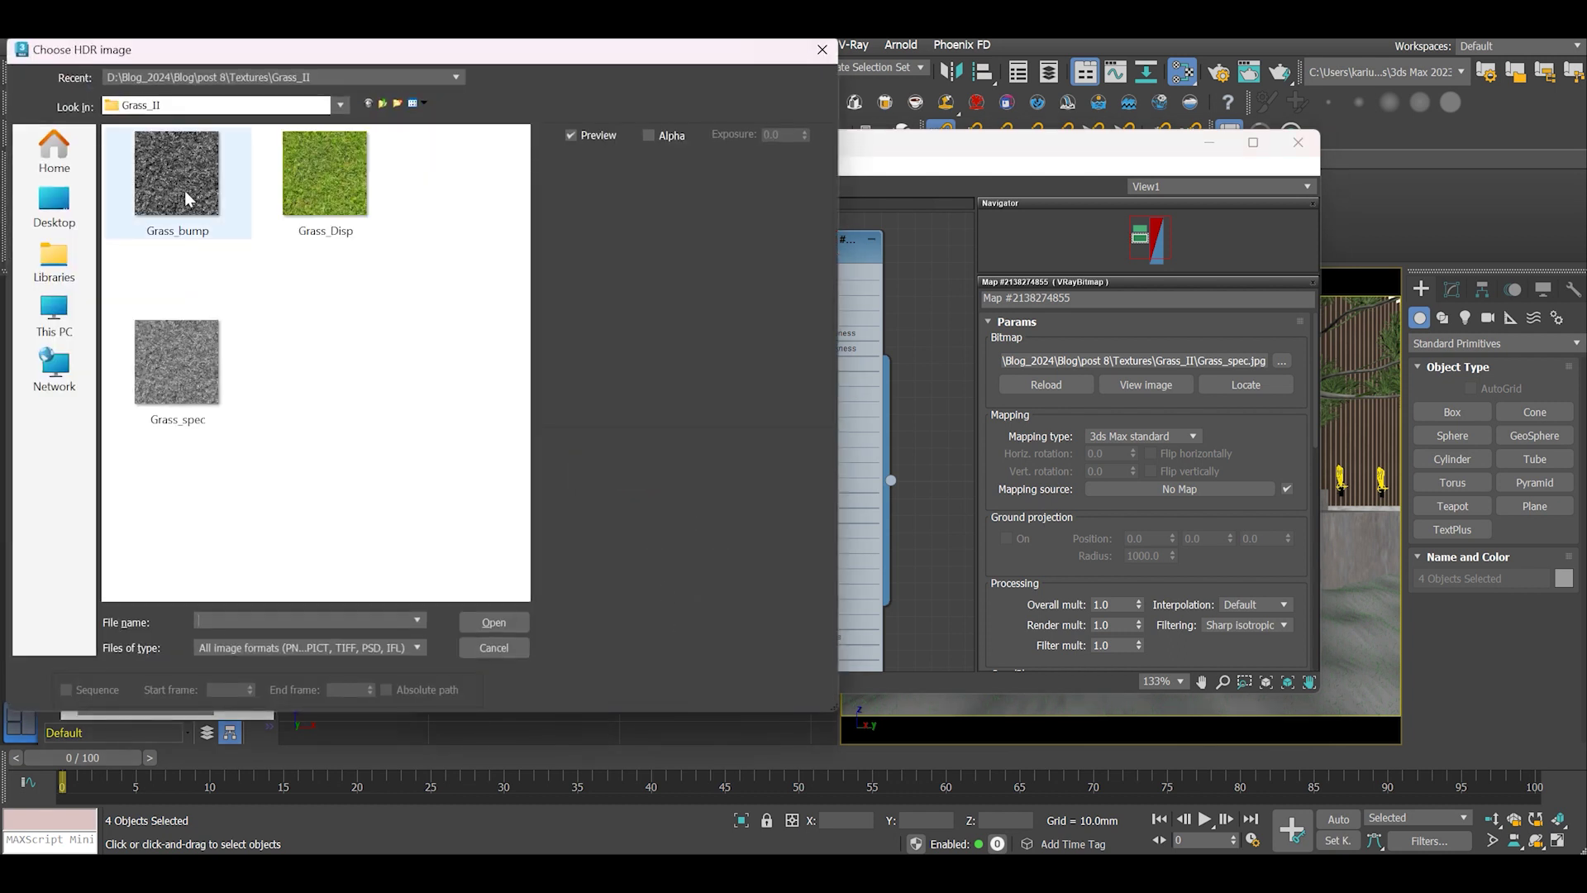
double_click(185, 198)
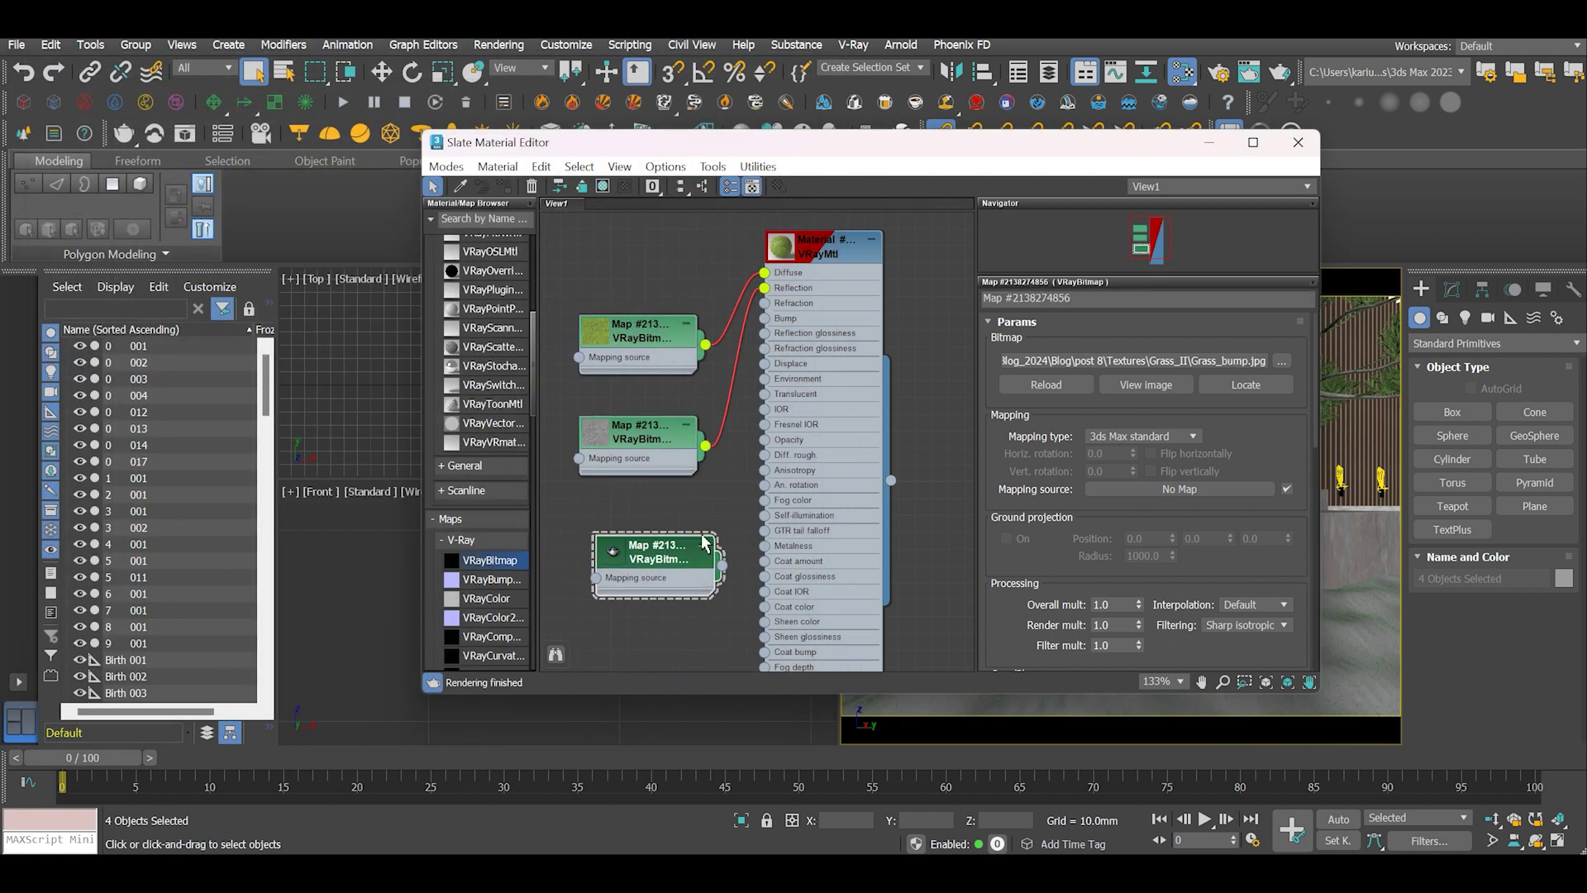
left_click_drag(662, 552, 652, 512)
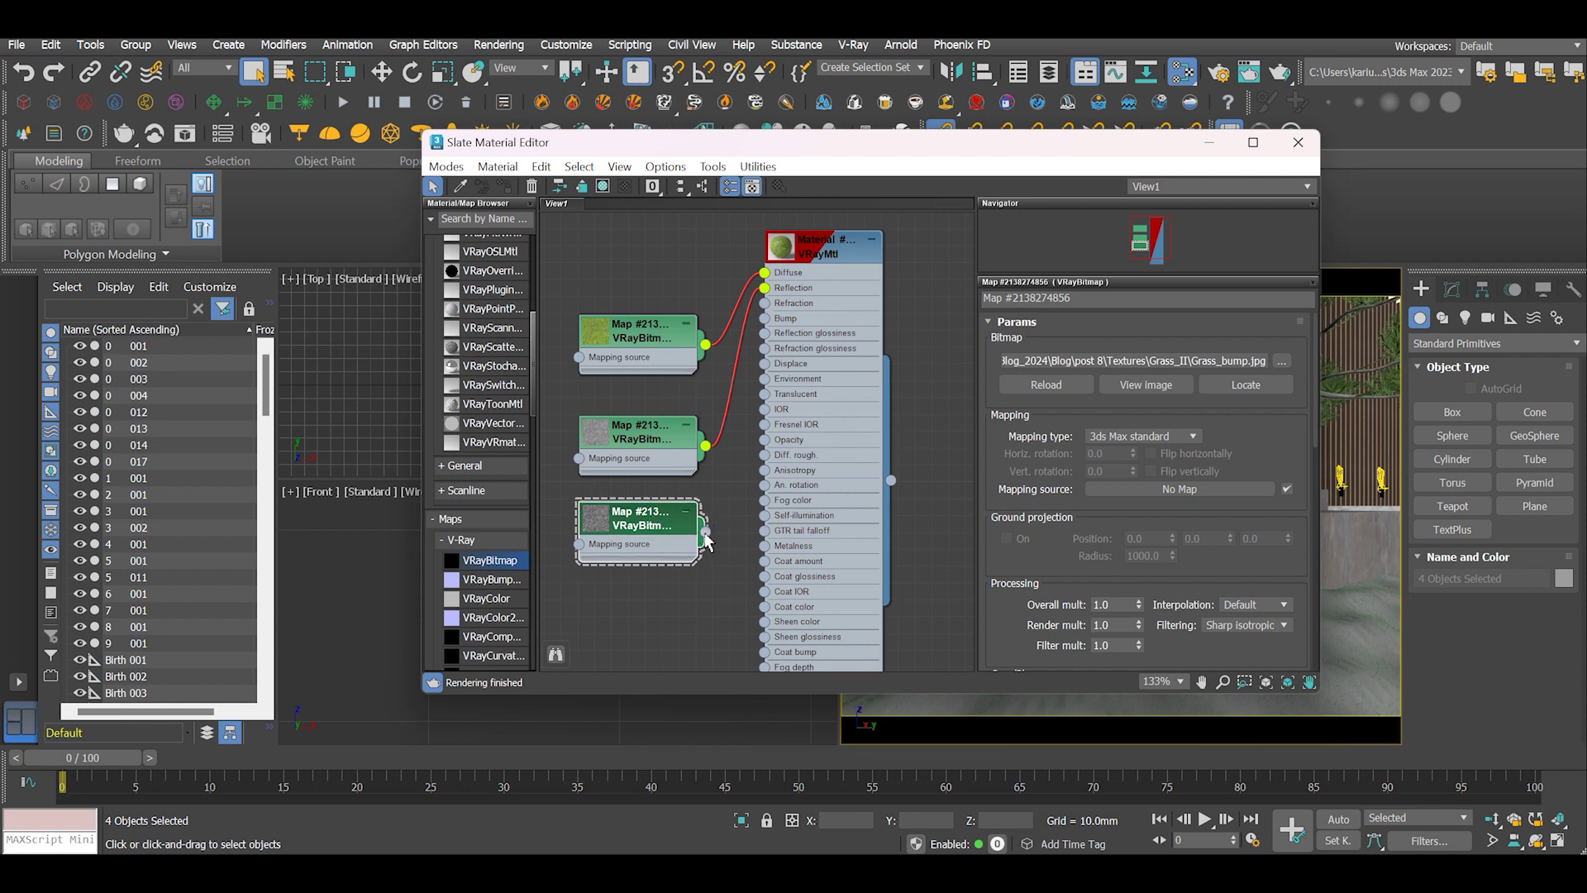
left_click_drag(747, 424, 765, 318)
Step: Assign the grass VRayMtl to the four selected grass strand meshes
left_click(794, 249)
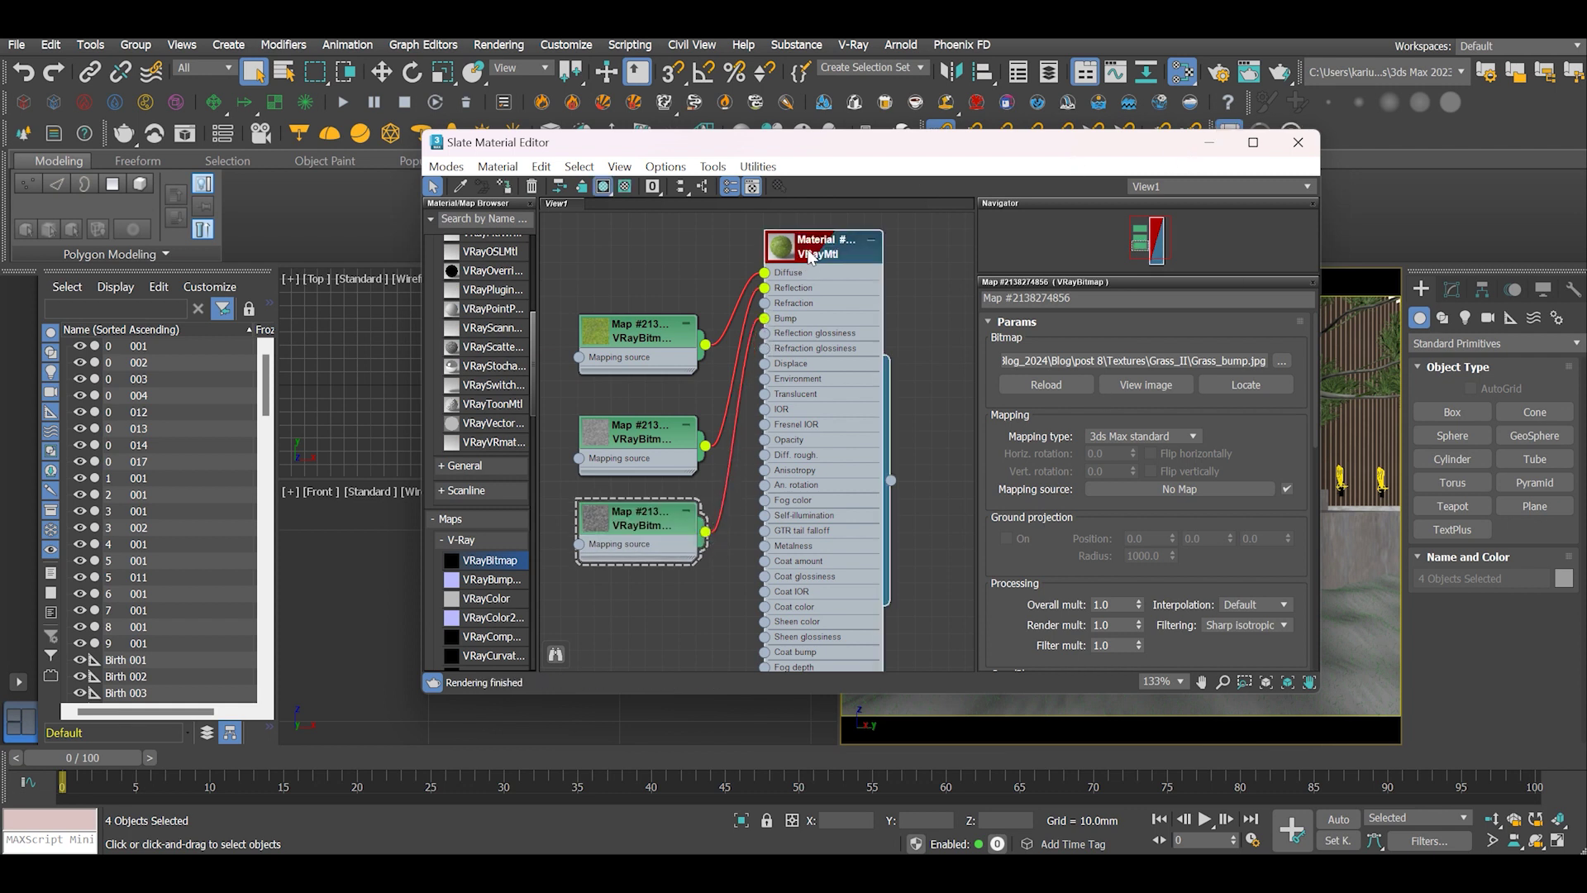
left_click_drag(878, 164, 1129, 160)
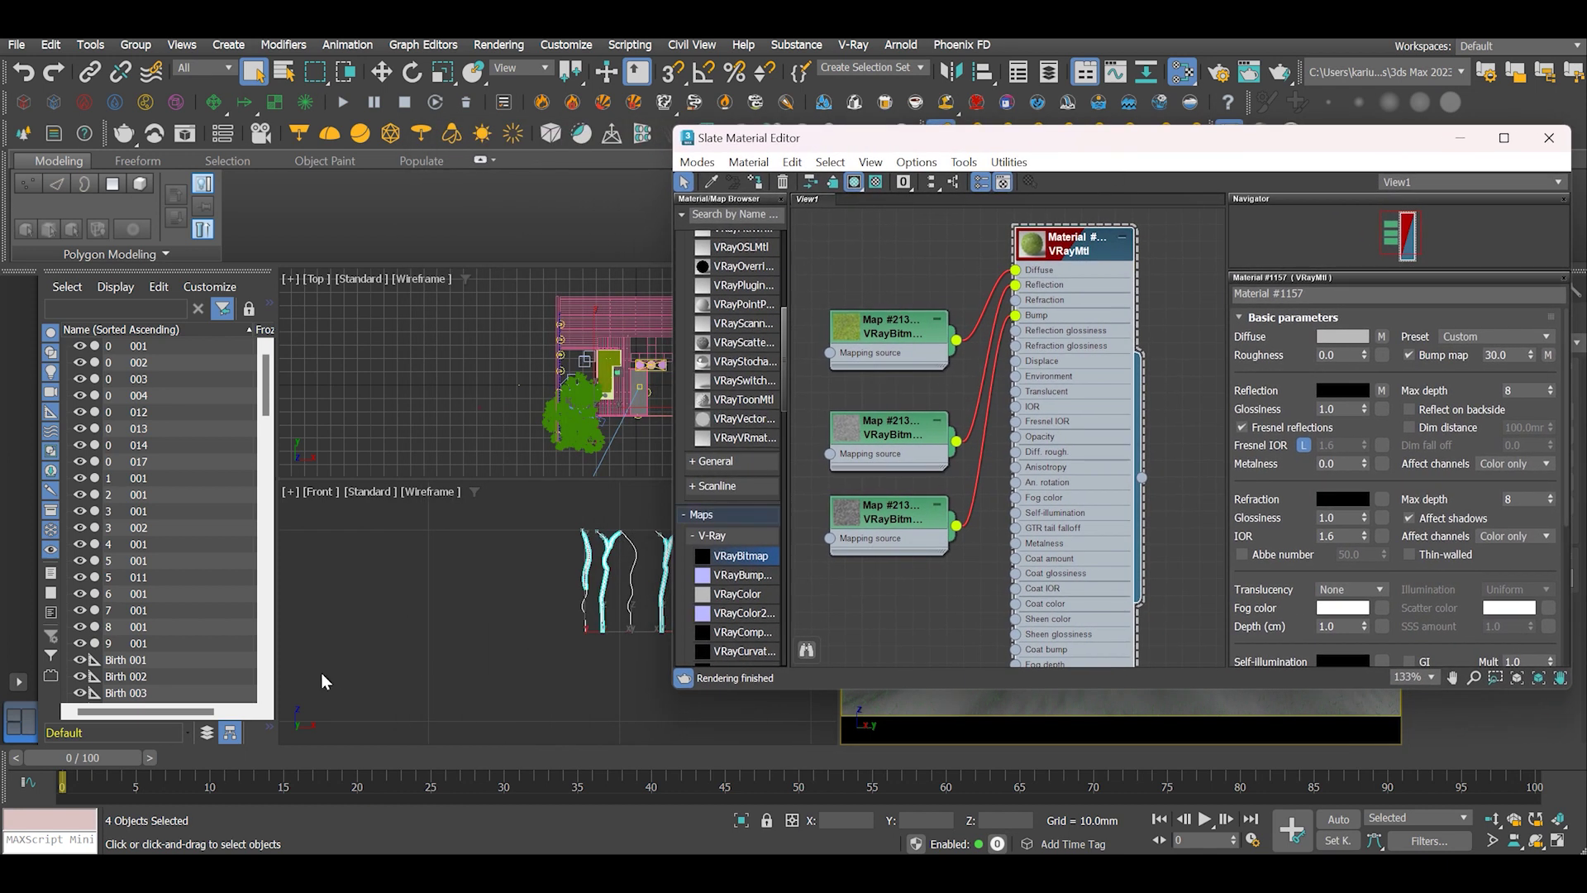
key("z")
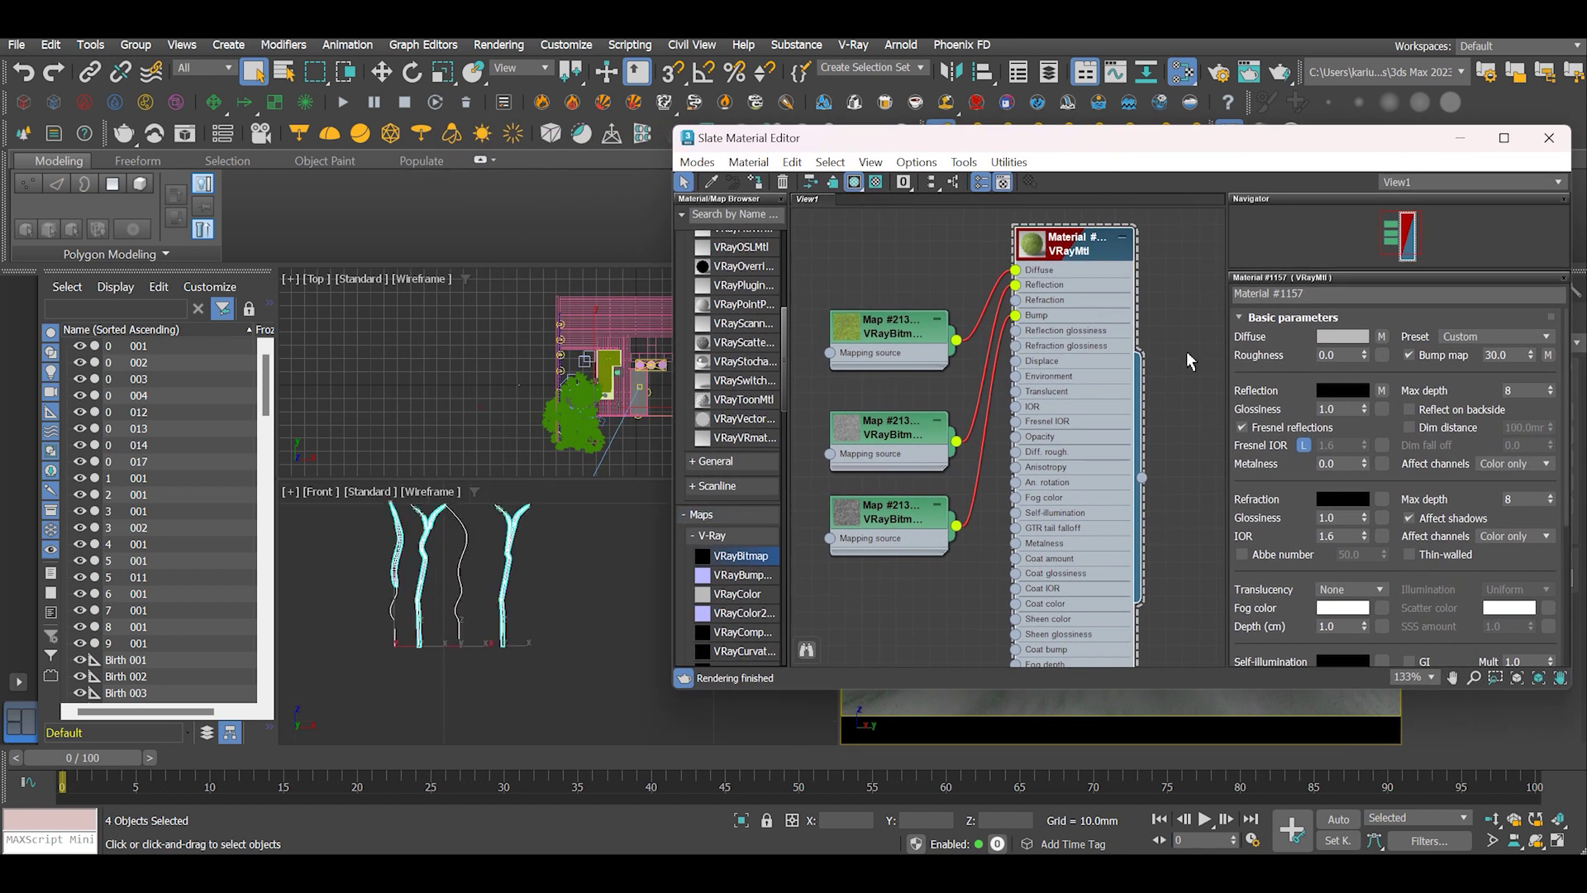
right_click(1080, 259)
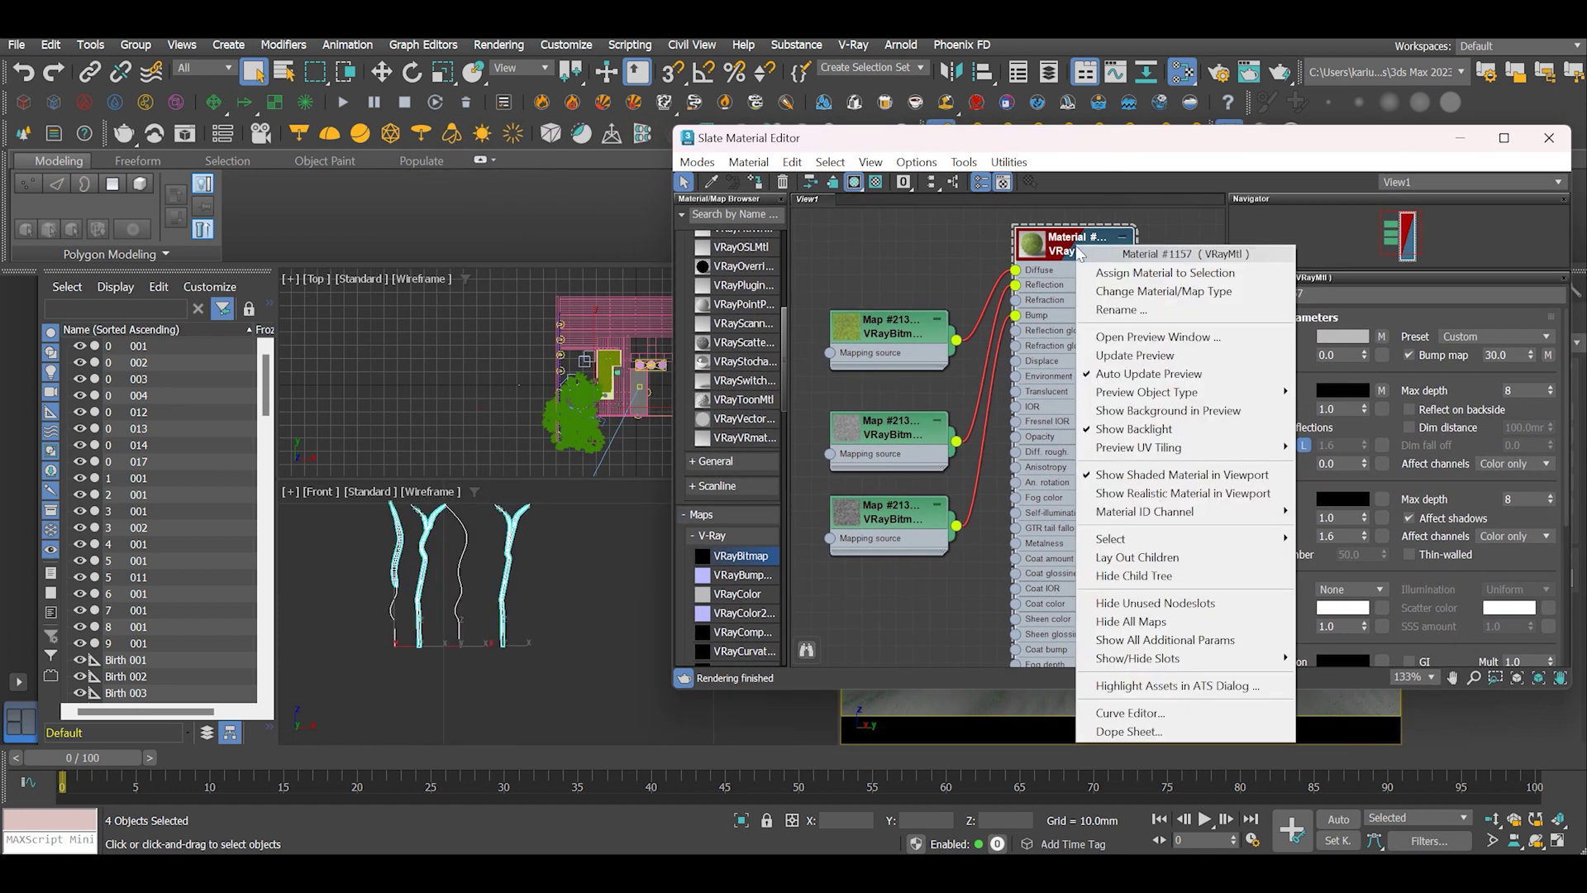
left_click(1174, 274)
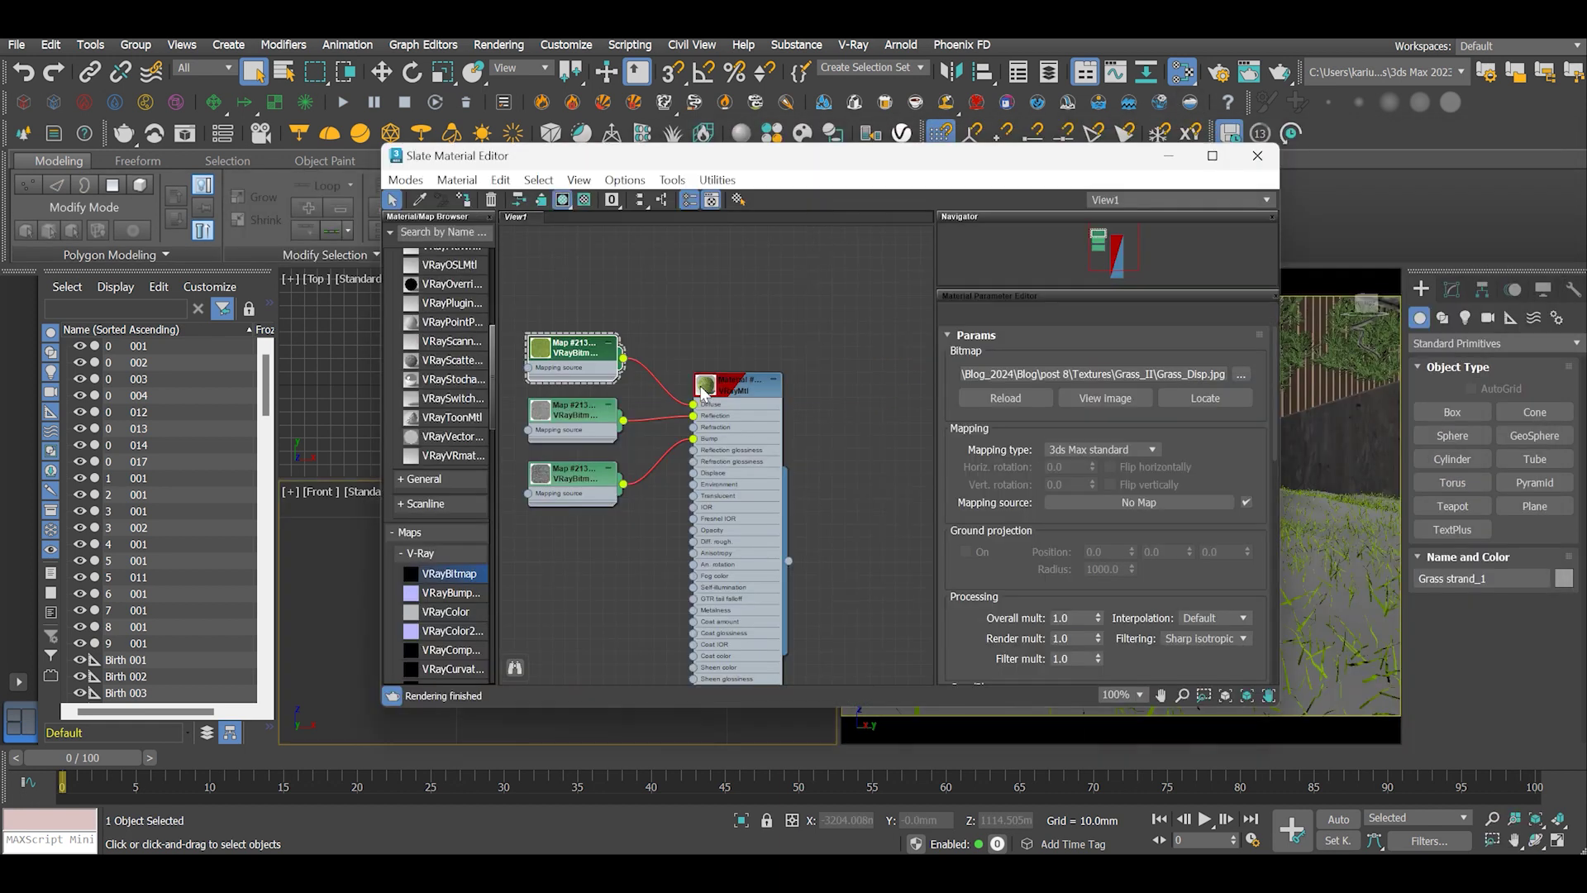
Step: Set the grass material's reflection Glossiness to 0.65
left_click(740, 457)
scroll(740, 457, "up", 2)
scroll(740, 457, "up", 1)
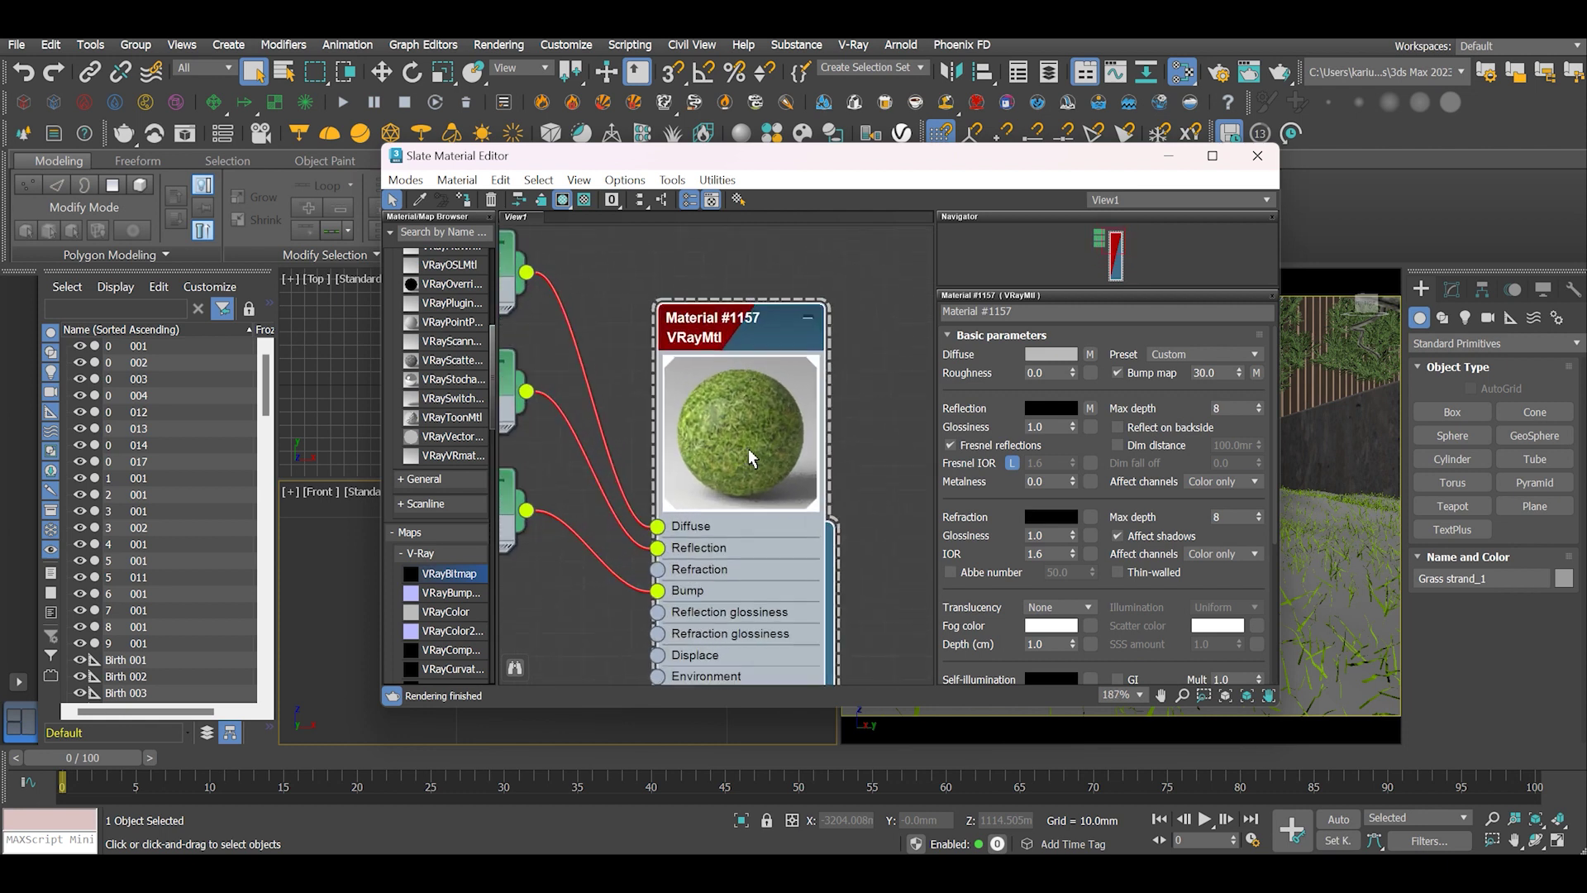
scroll(1116, 463, "down", 2)
scroll(1068, 420, "up", 2)
left_click(1059, 426)
key("Return")
Step: Set the Reflection map amount of the grass material to 50
scroll(1160, 378, "down", 5)
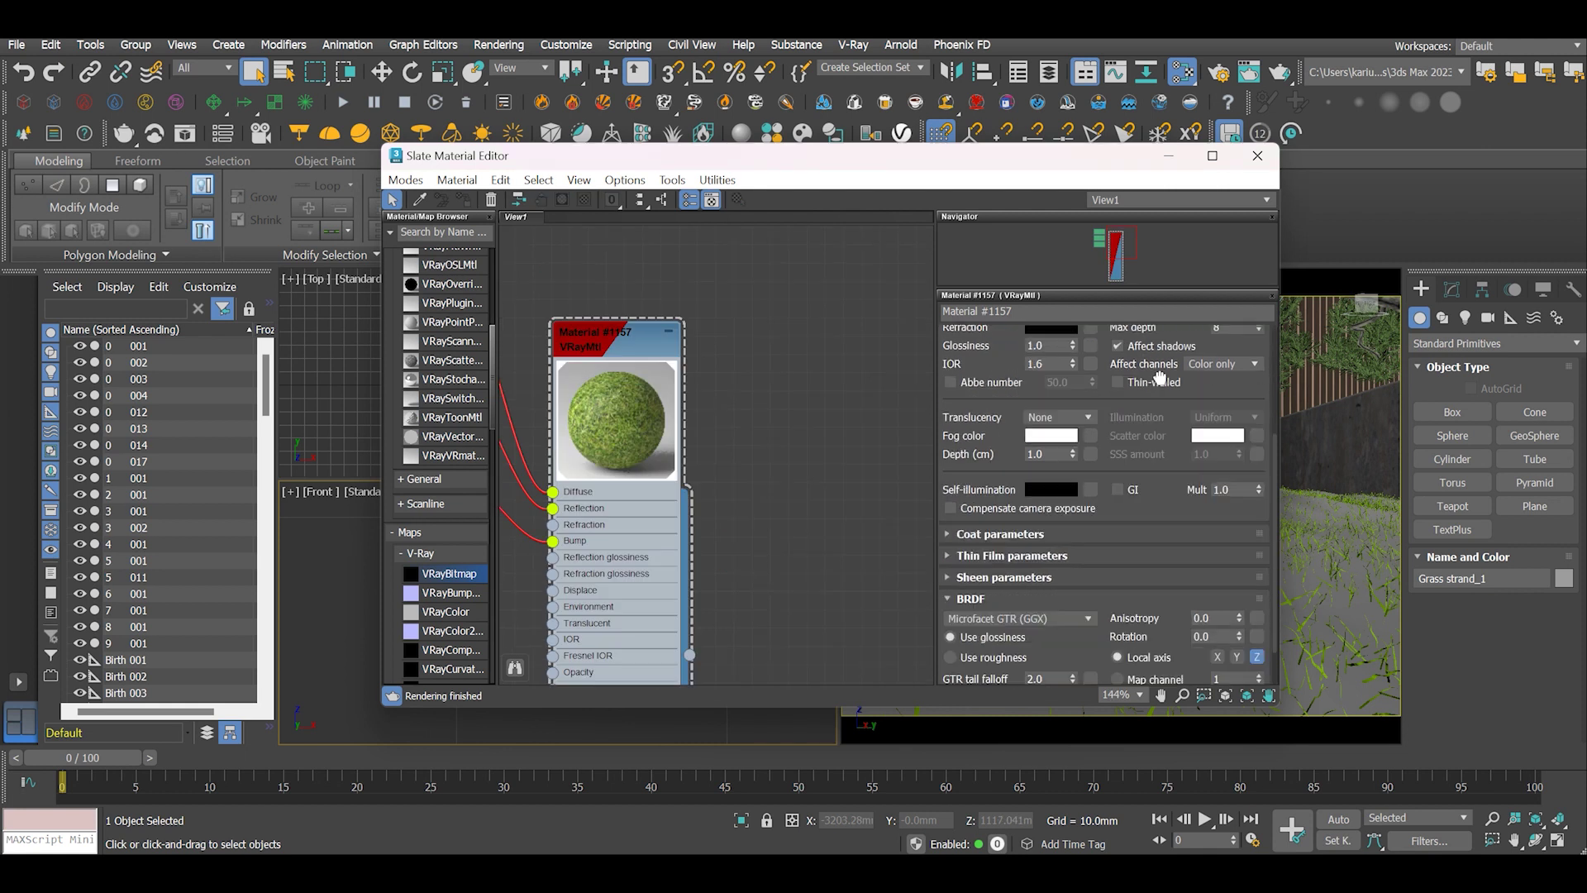
scroll(1160, 378, "down", 2)
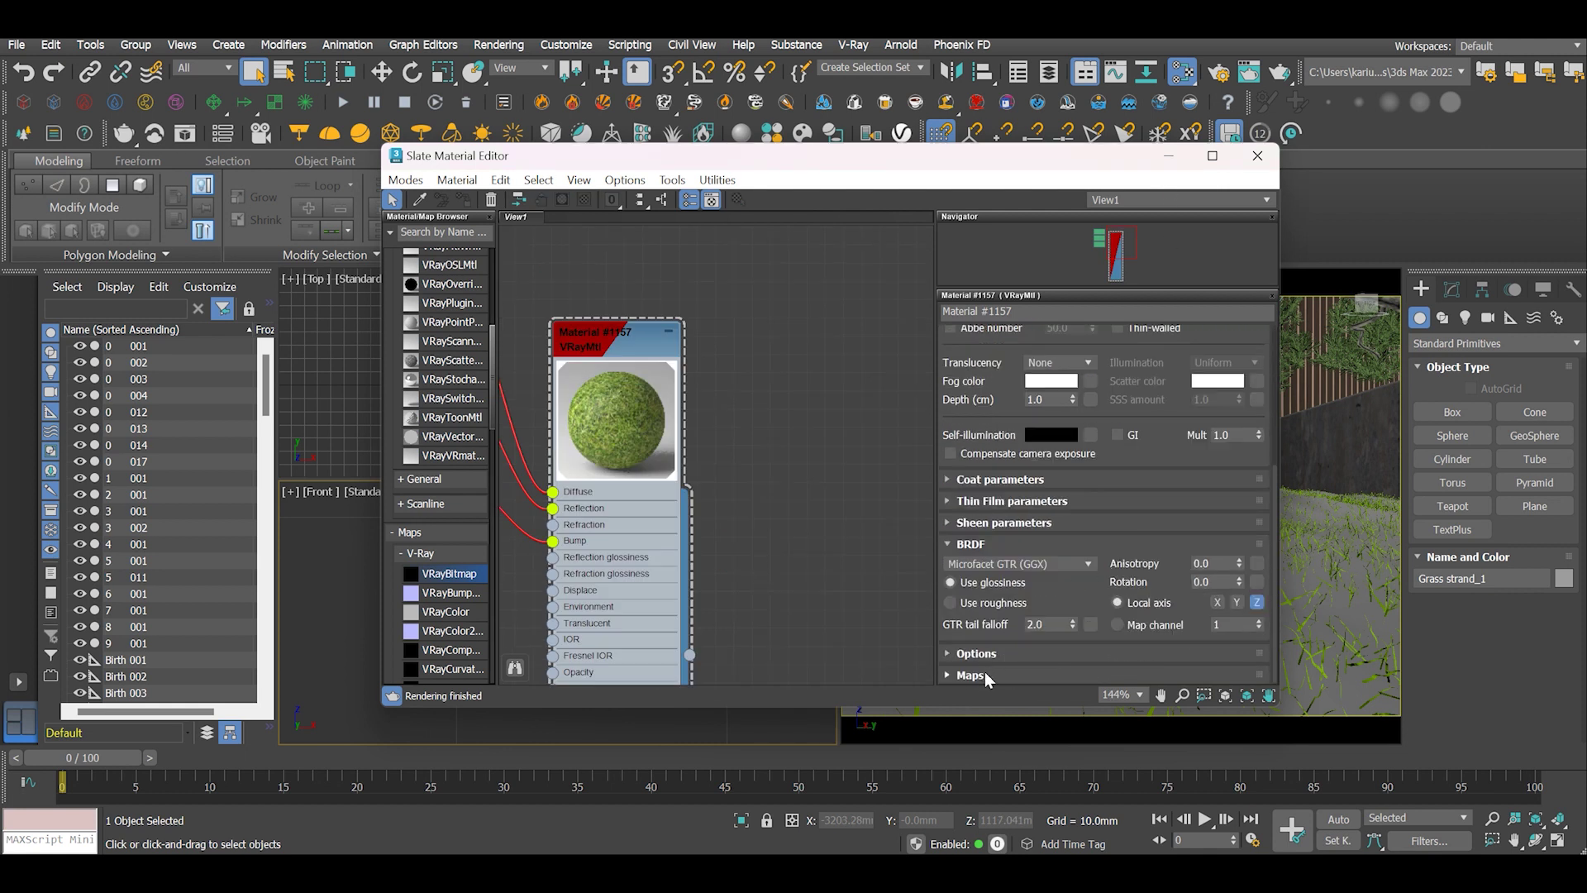
left_click(972, 675)
left_click_drag(987, 382, 988, 576)
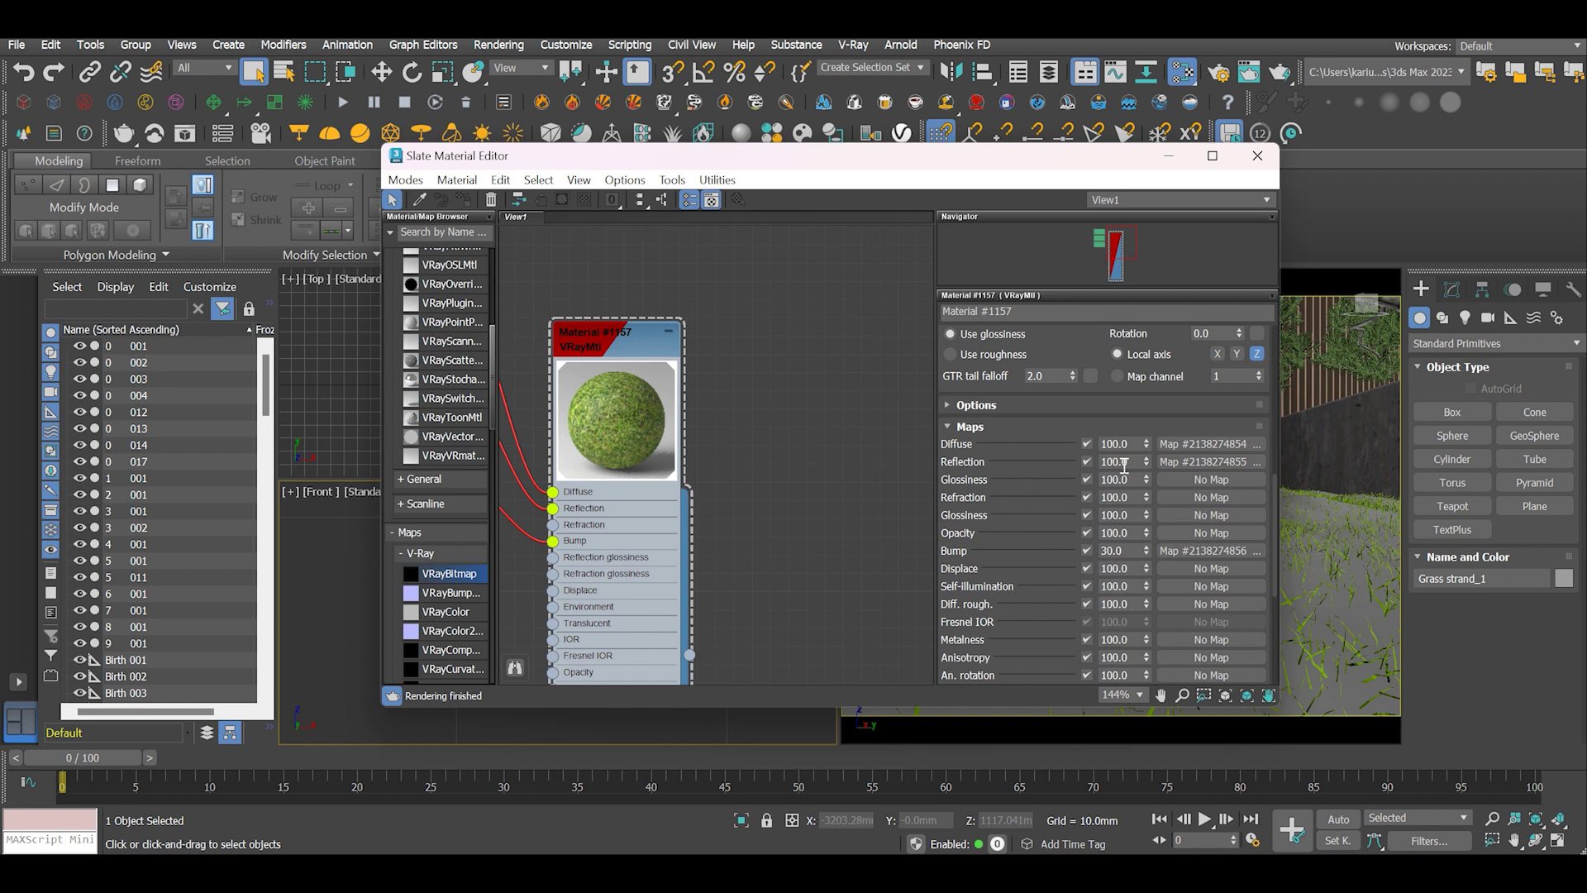
left_click_drag(1125, 465, 1103, 468)
key("Return")
Step: Duplicate the grass material together with its three bitmap maps beside the original in the node view
scroll(592, 494, "down", 5)
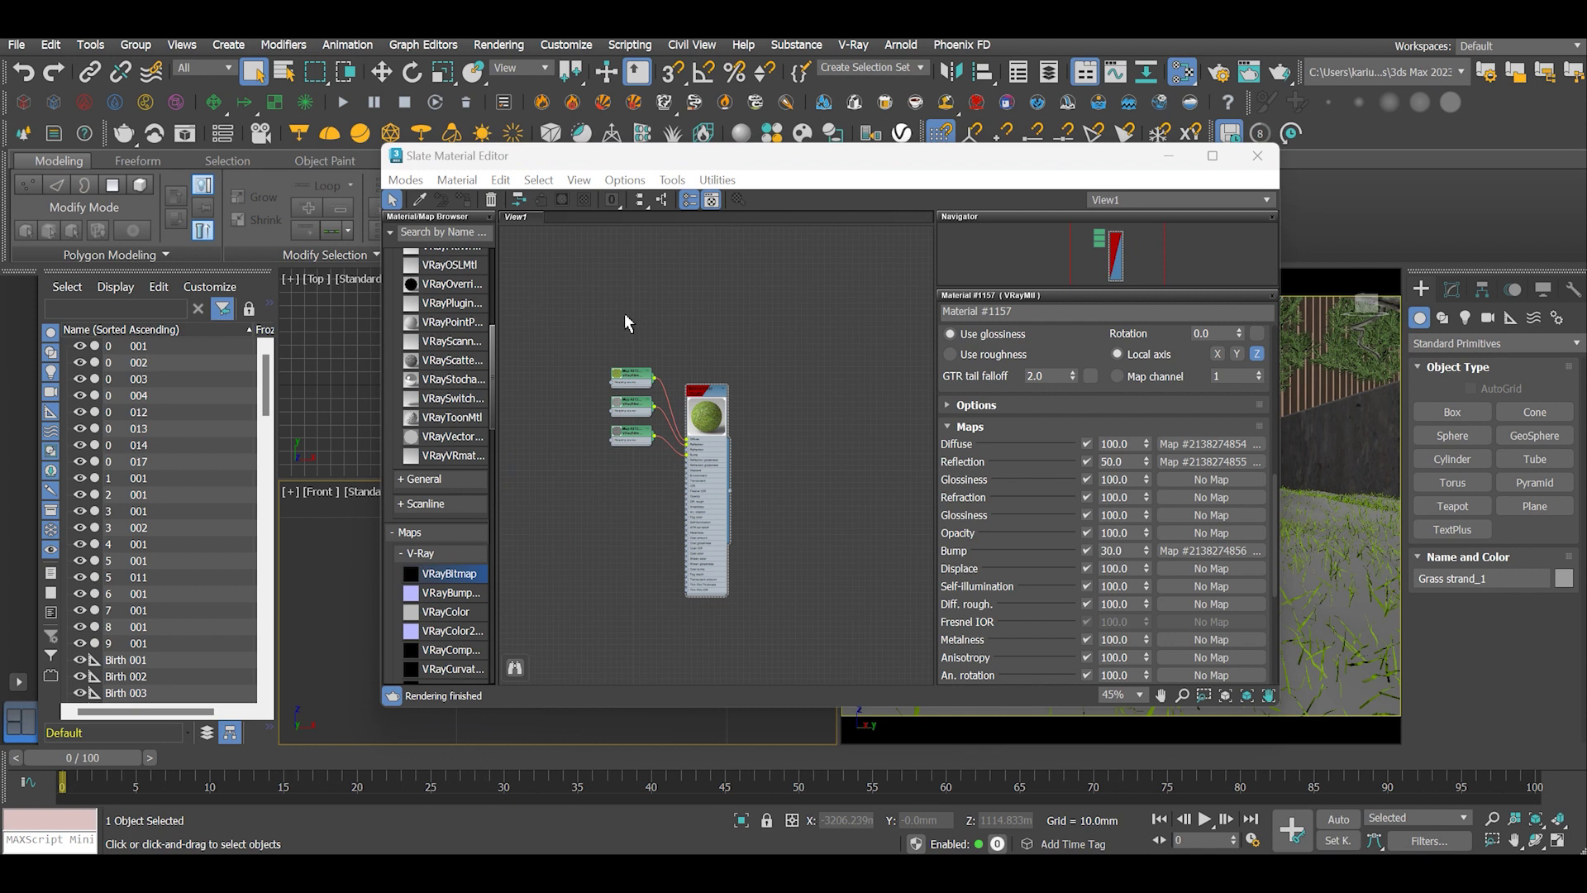
left_click_drag(573, 320, 768, 621)
mouse_move(708, 397)
left_mouse_down()
mouse_move(622, 404)
mouse_move(803, 392)
left_mouse_up()
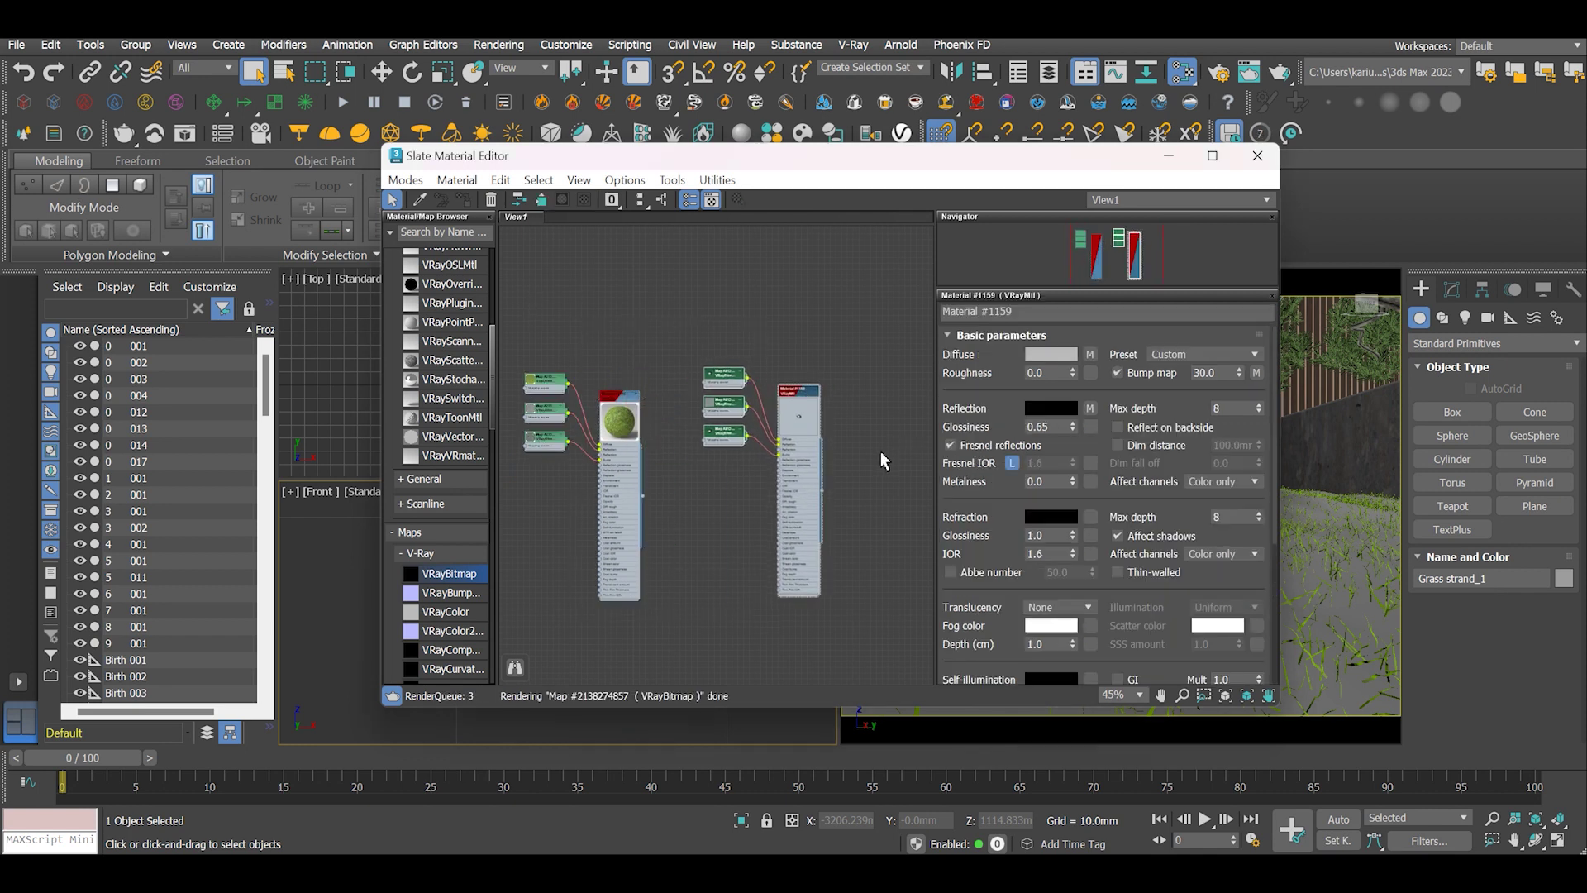
Step: Disconnect the specular bitmap from the copied material's Reflection input and delete that map node
scroll(827, 463, "up", 4)
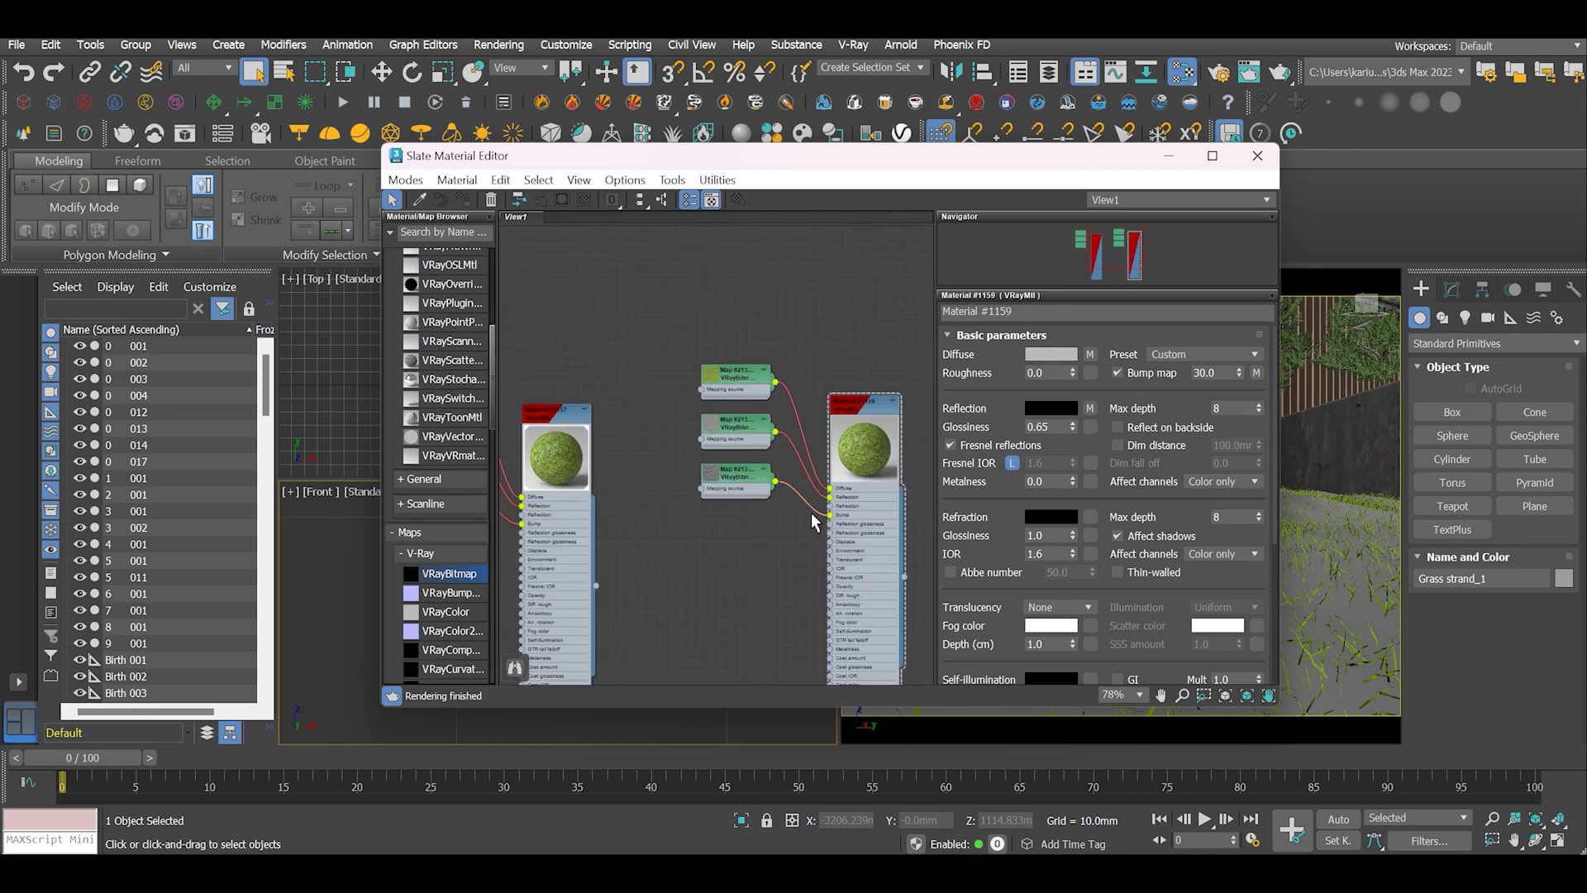
scroll(805, 471, "up", 2)
left_click_drag(823, 496, 715, 456)
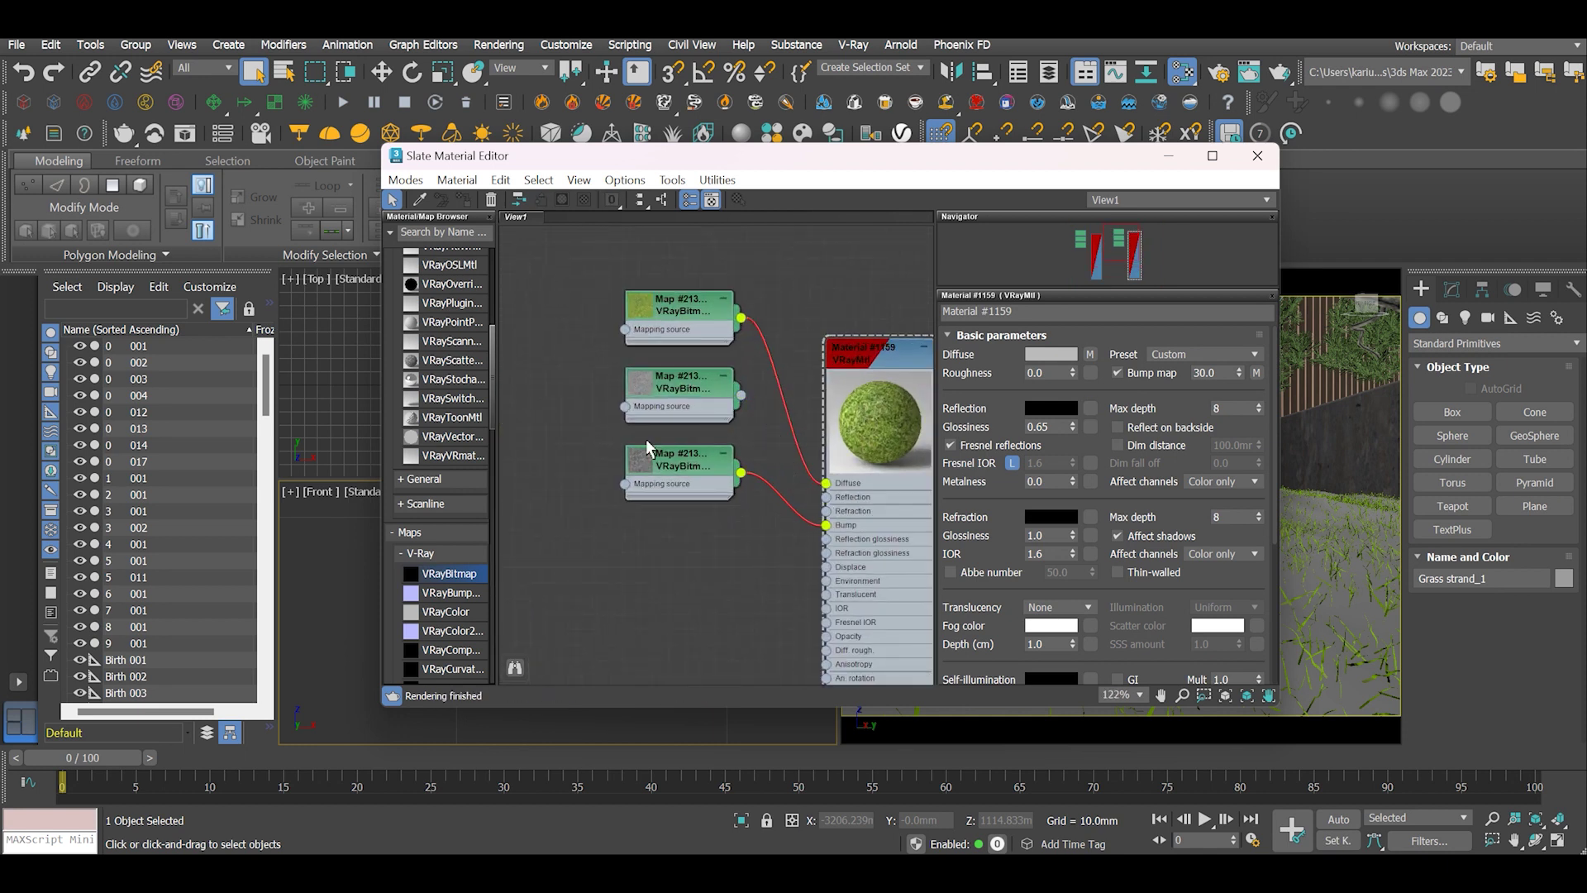
scroll(647, 445, "down", 2)
scroll(662, 447, "up", 1)
double_click(665, 391)
key("Delete")
Step: Rename the copied material as Ground_surface
double_click(835, 361)
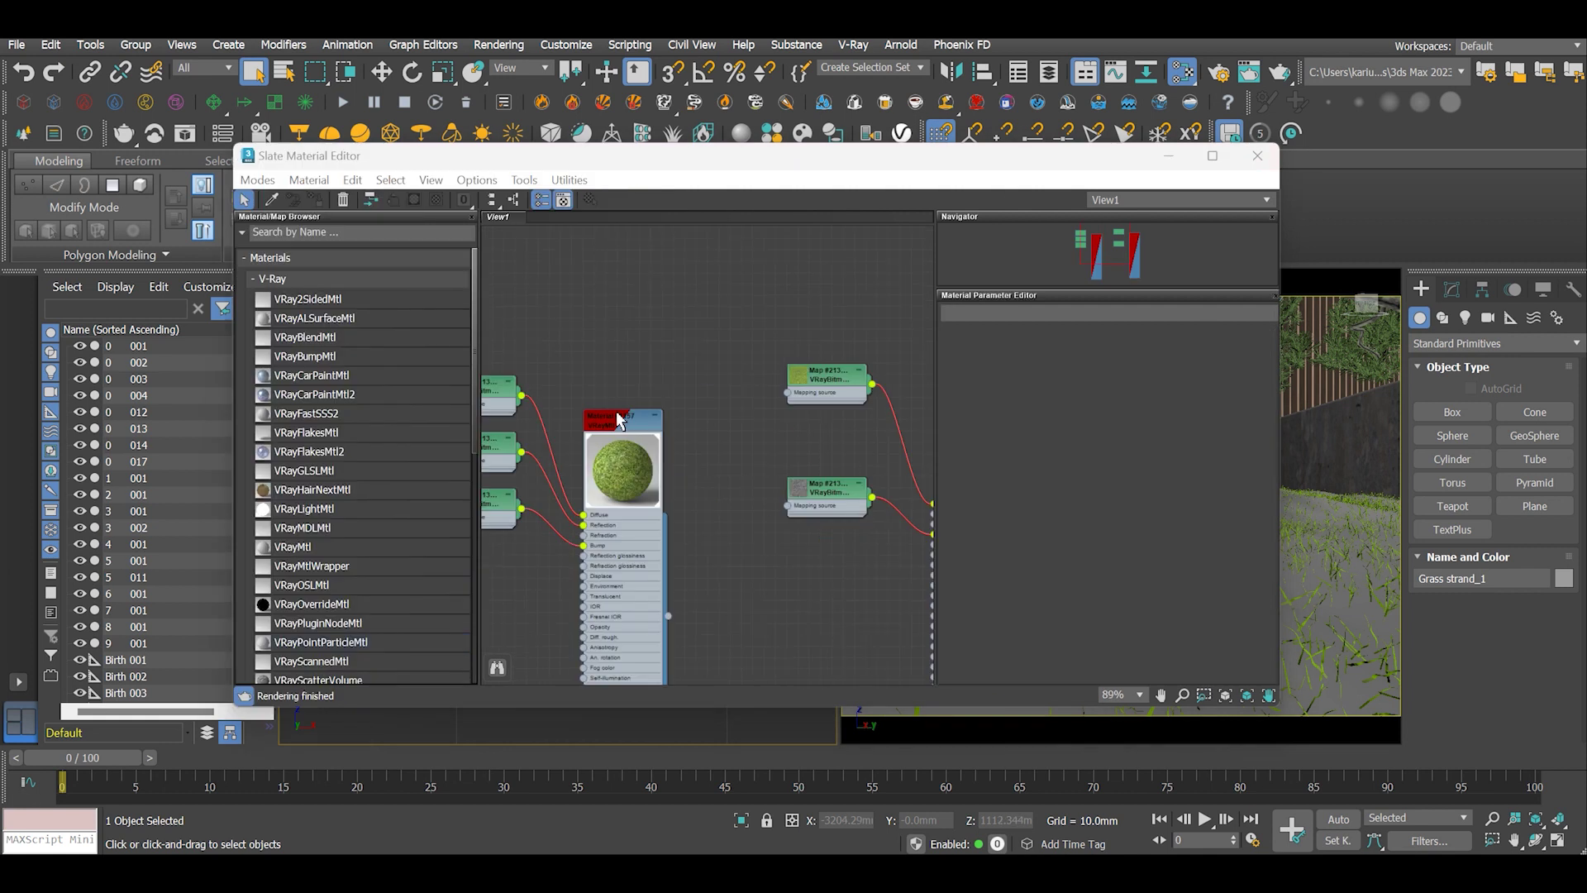
double_click(620, 420)
left_click_drag(1027, 314, 924, 315)
type("Gras")
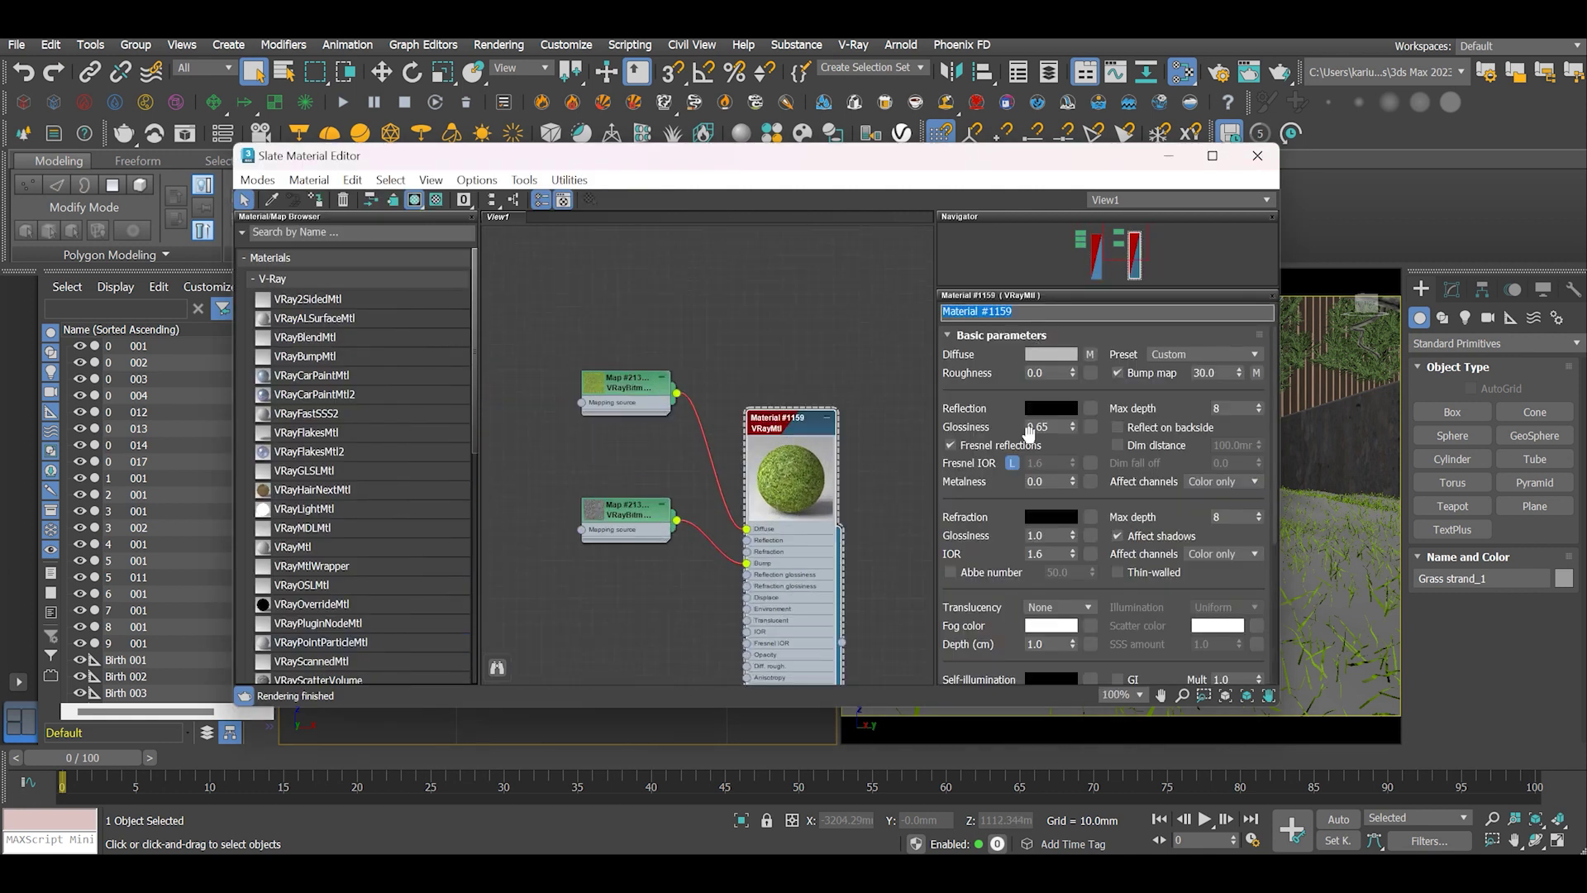
type("Ground_surface")
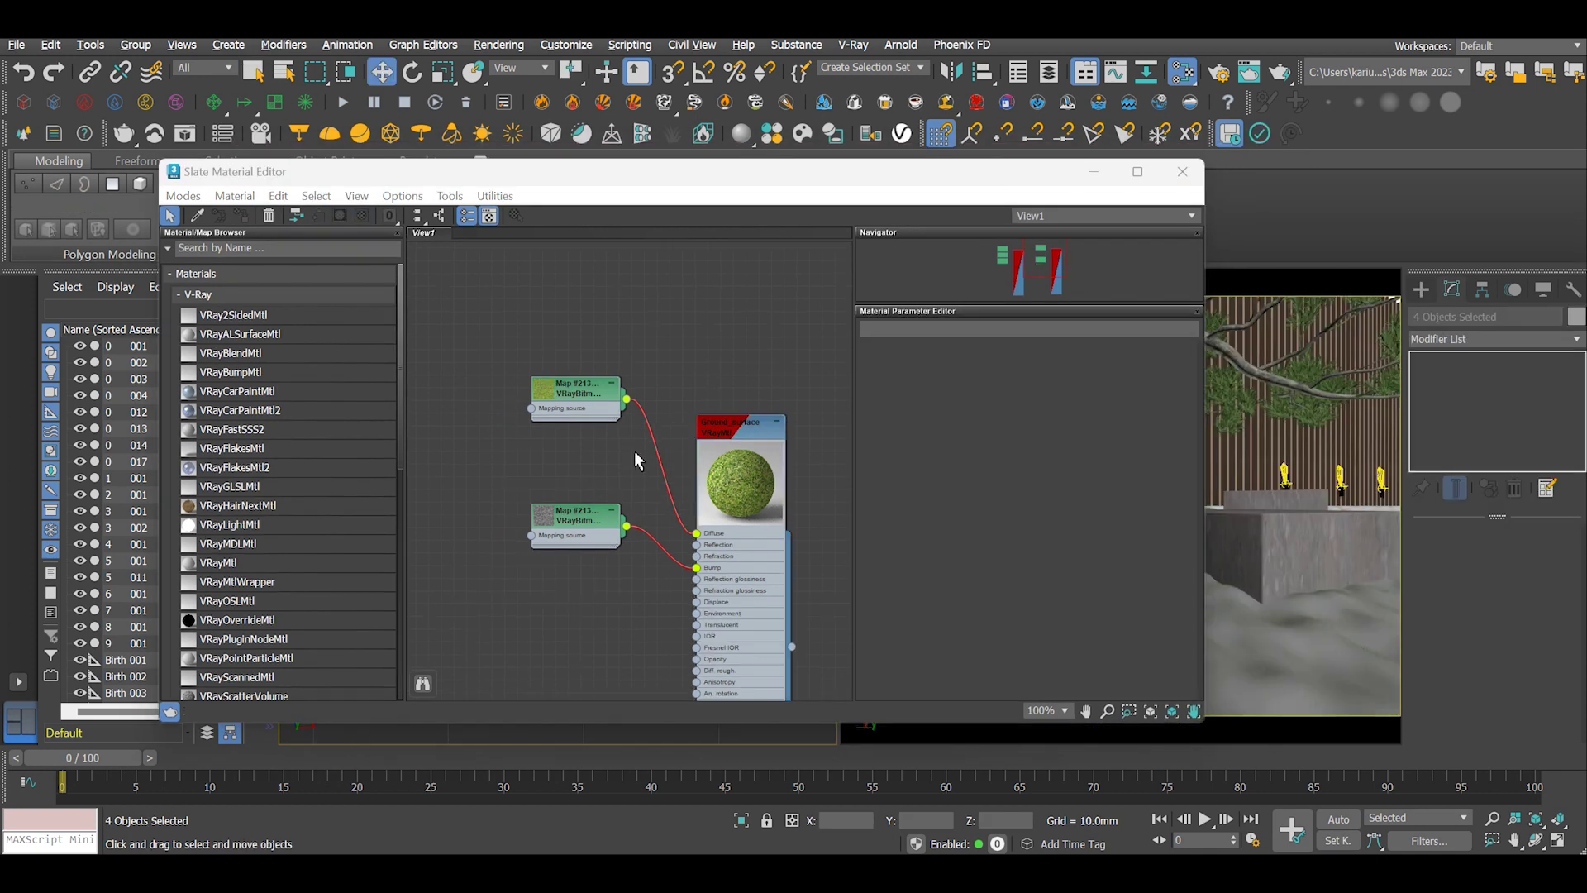
Step: Add a Color Correction map between the two bitmap nodes of the Ground_surface material
right_click(566, 453)
mouse_move(630, 494)
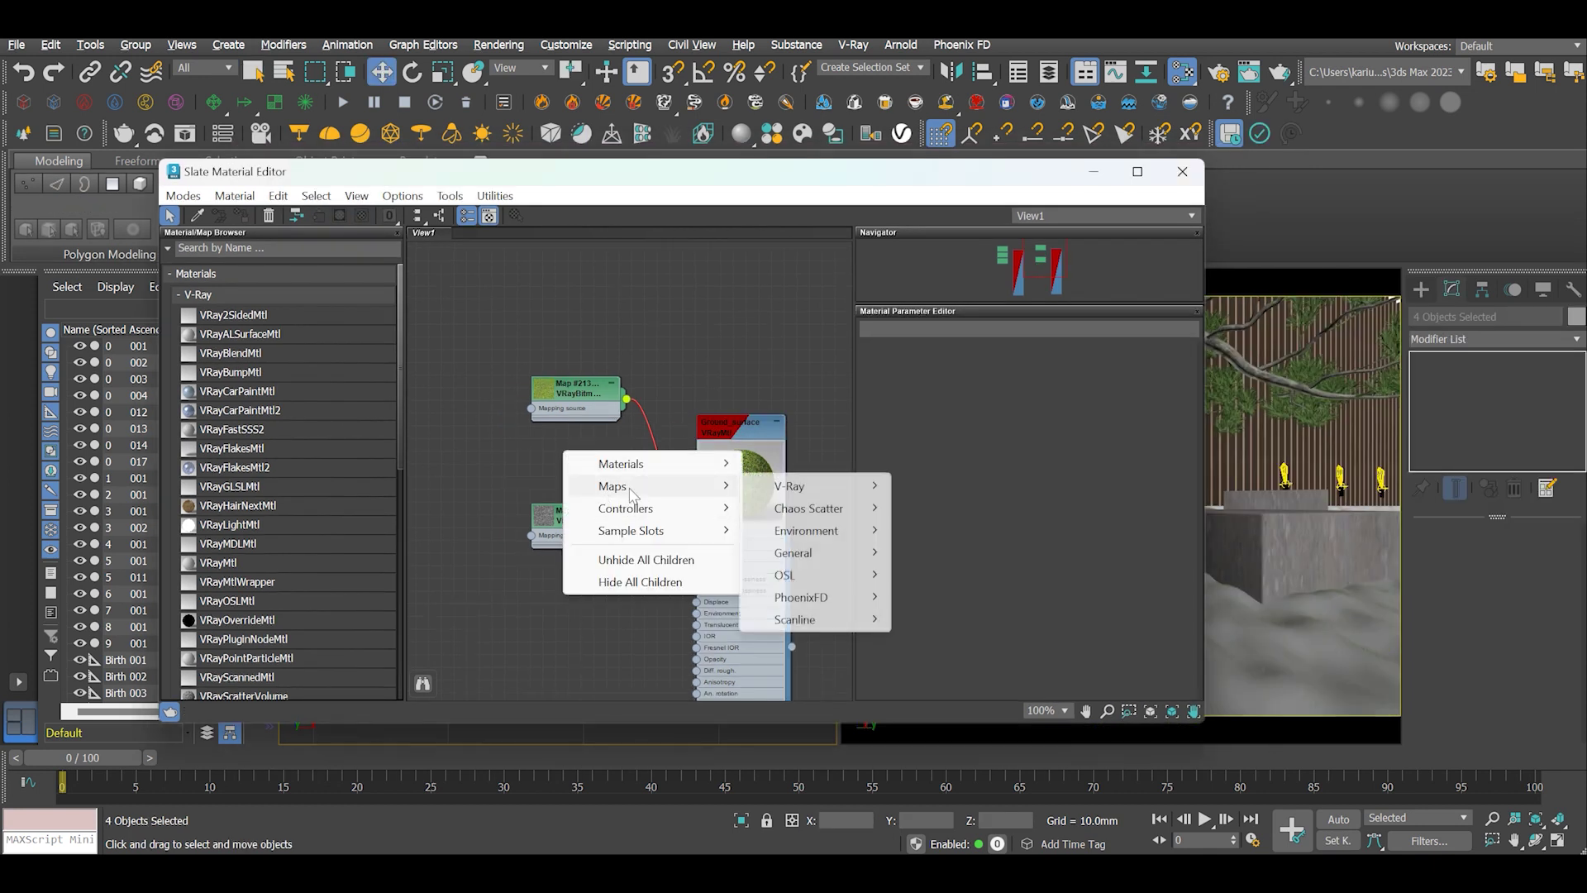
mouse_move(814, 552)
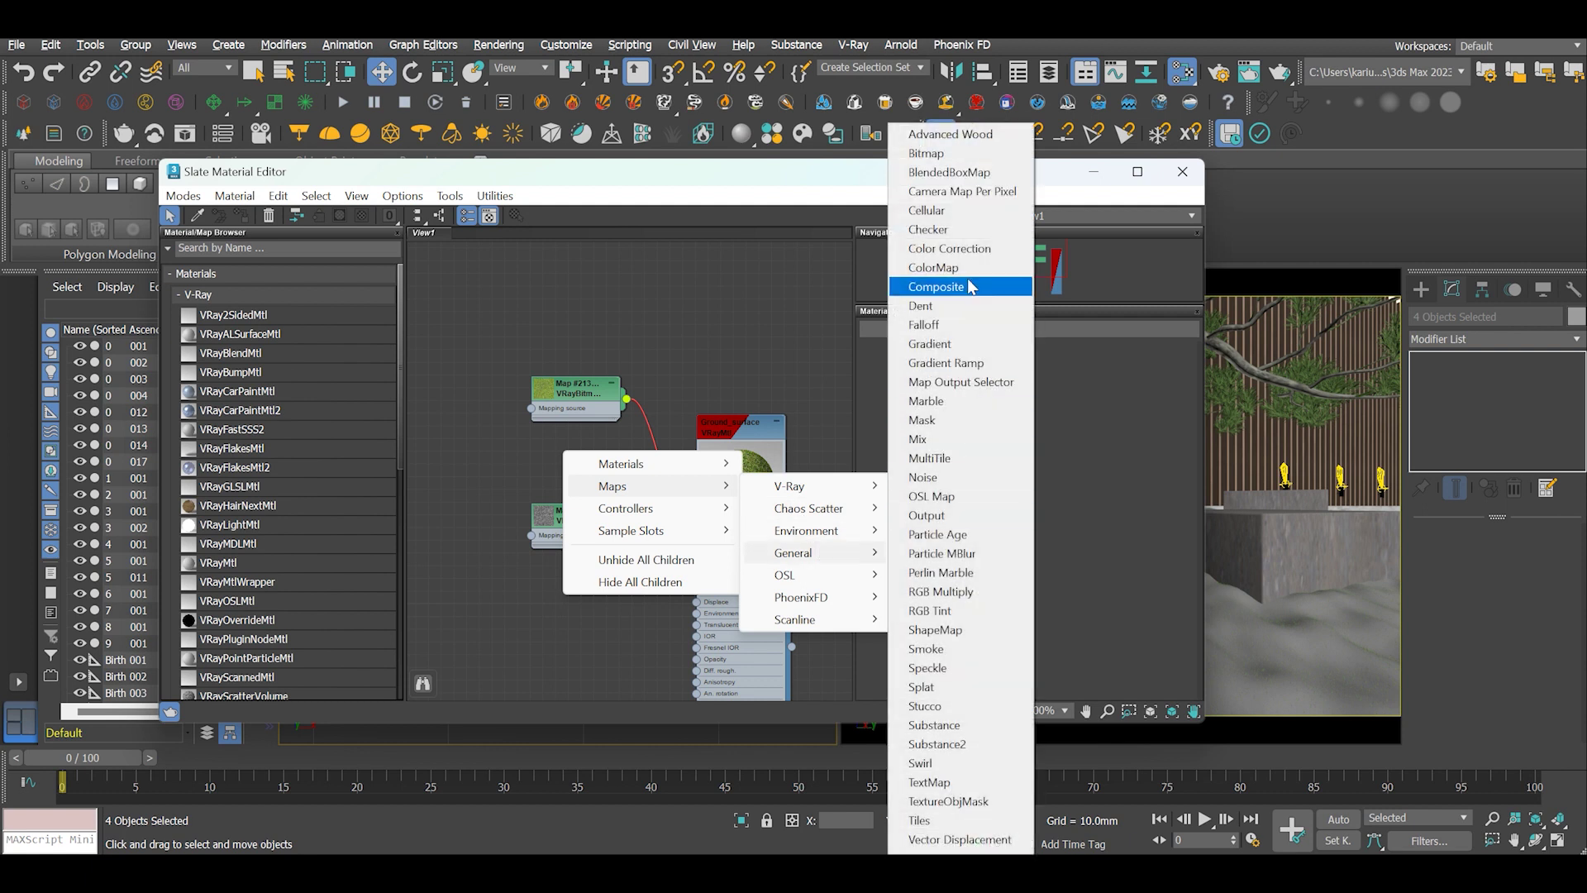
left_click(956, 247)
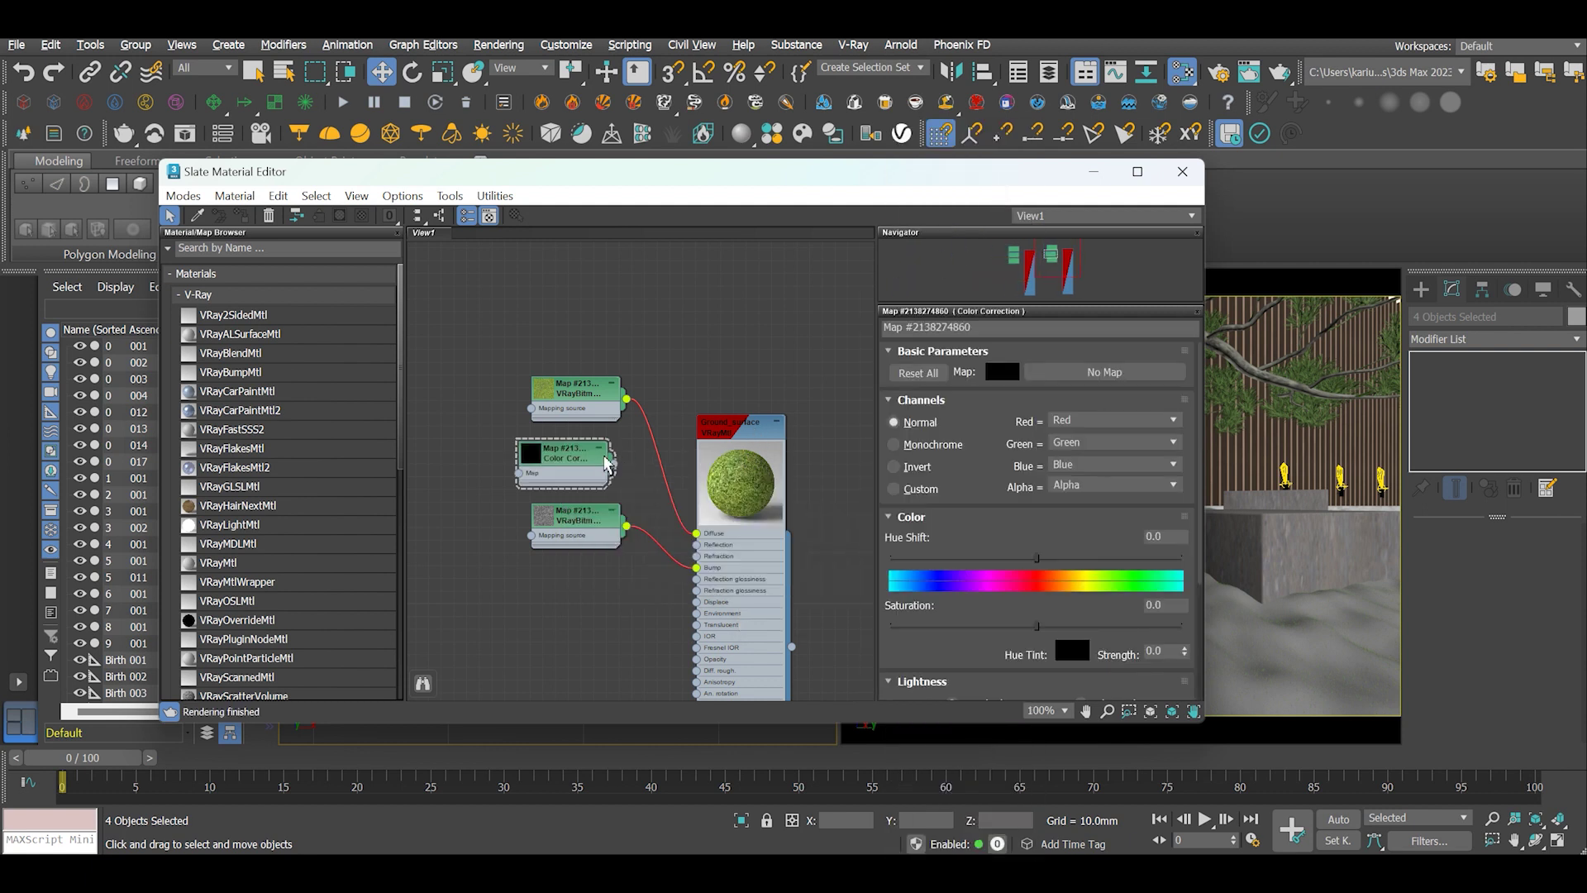
Step: Wire the diffuse bitmap through the Color Correction map into Ground_surface's Diffuse input and arrange the map nodes neatly
scroll(579, 470, "up", 1)
left_click_drag(579, 468, 569, 404)
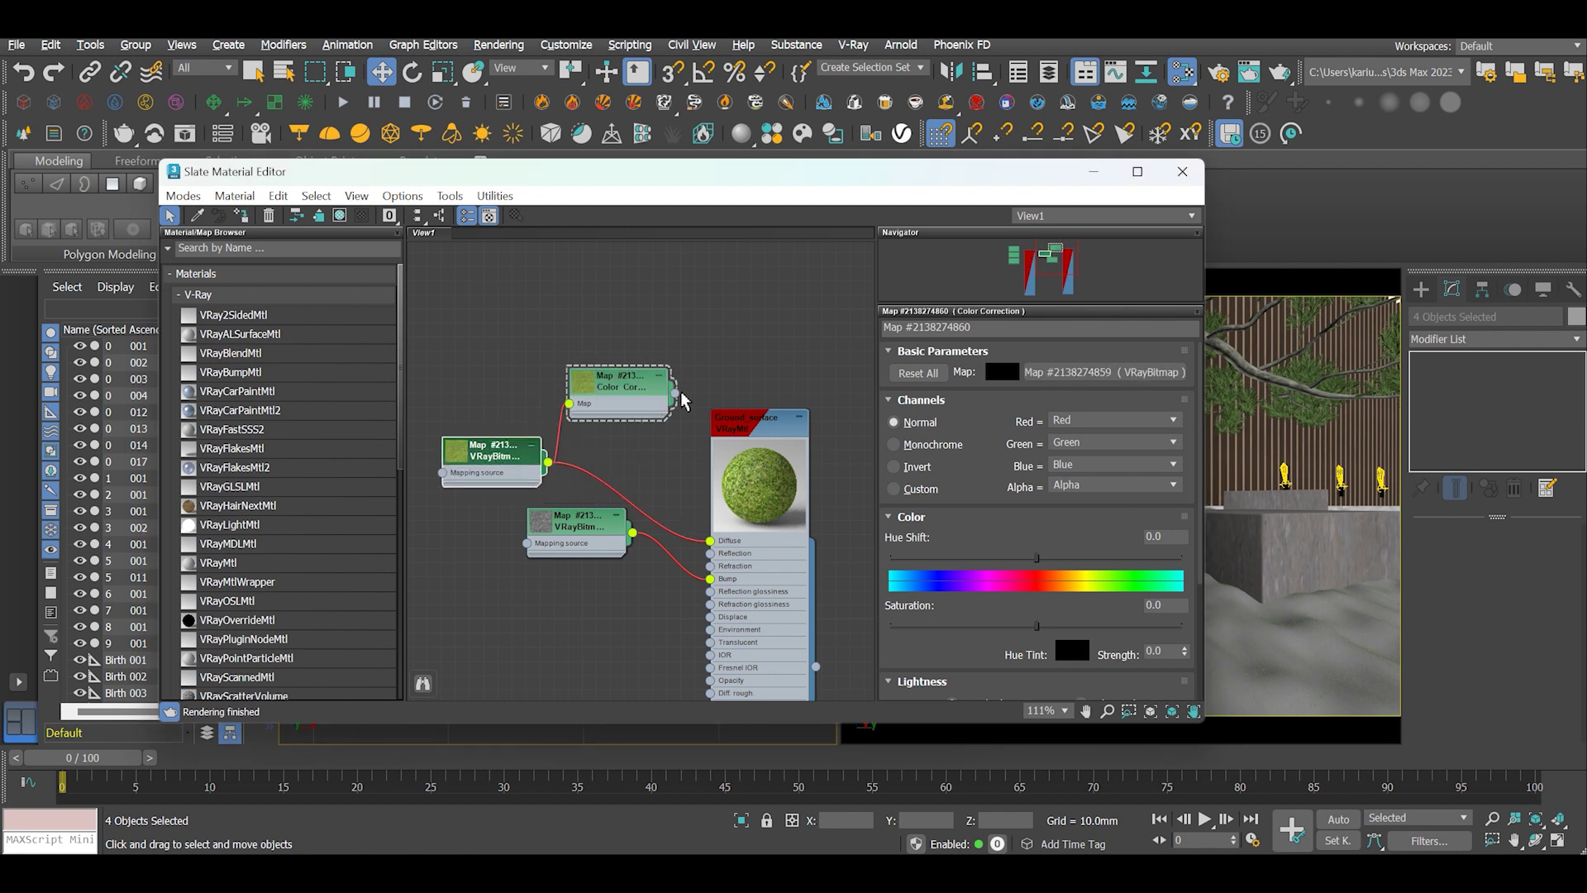
left_click_drag(676, 393, 711, 541)
mouse_move(589, 525)
left_mouse_down()
mouse_move(582, 566)
mouse_move(603, 554)
left_mouse_up()
left_click_drag(503, 456, 516, 458)
left_click_drag(620, 384, 634, 413)
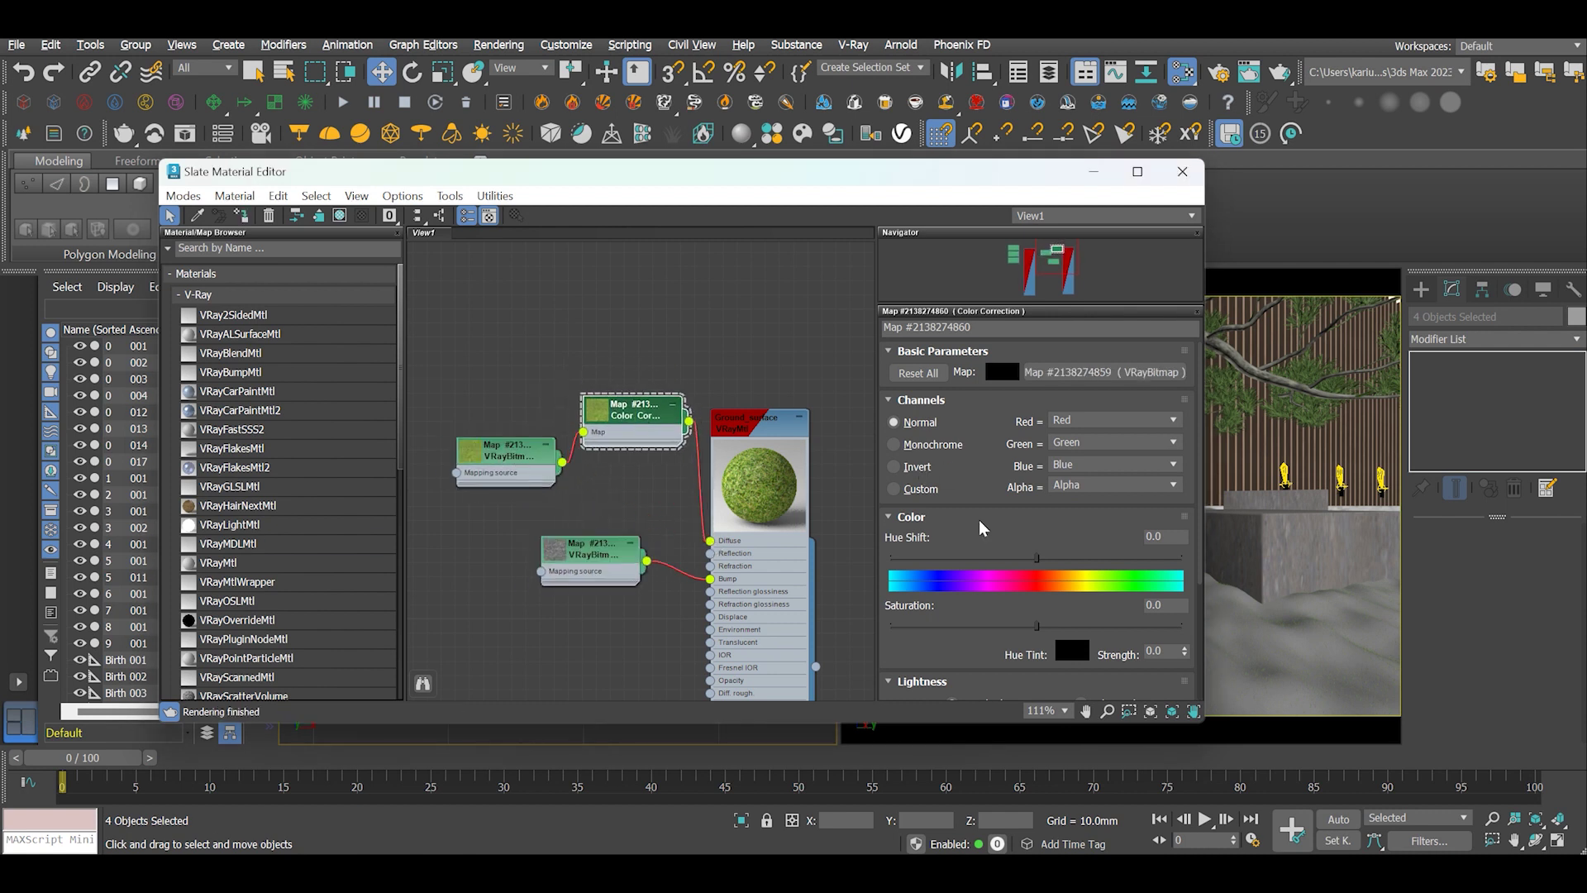
Step: Assign the Ground_surface material to the Lawn_Grass_rev plane in the camera view
scroll(980, 528, "down", 1)
left_click_drag(1203, 723, 1247, 755)
left_click_drag(804, 174, 775, 150)
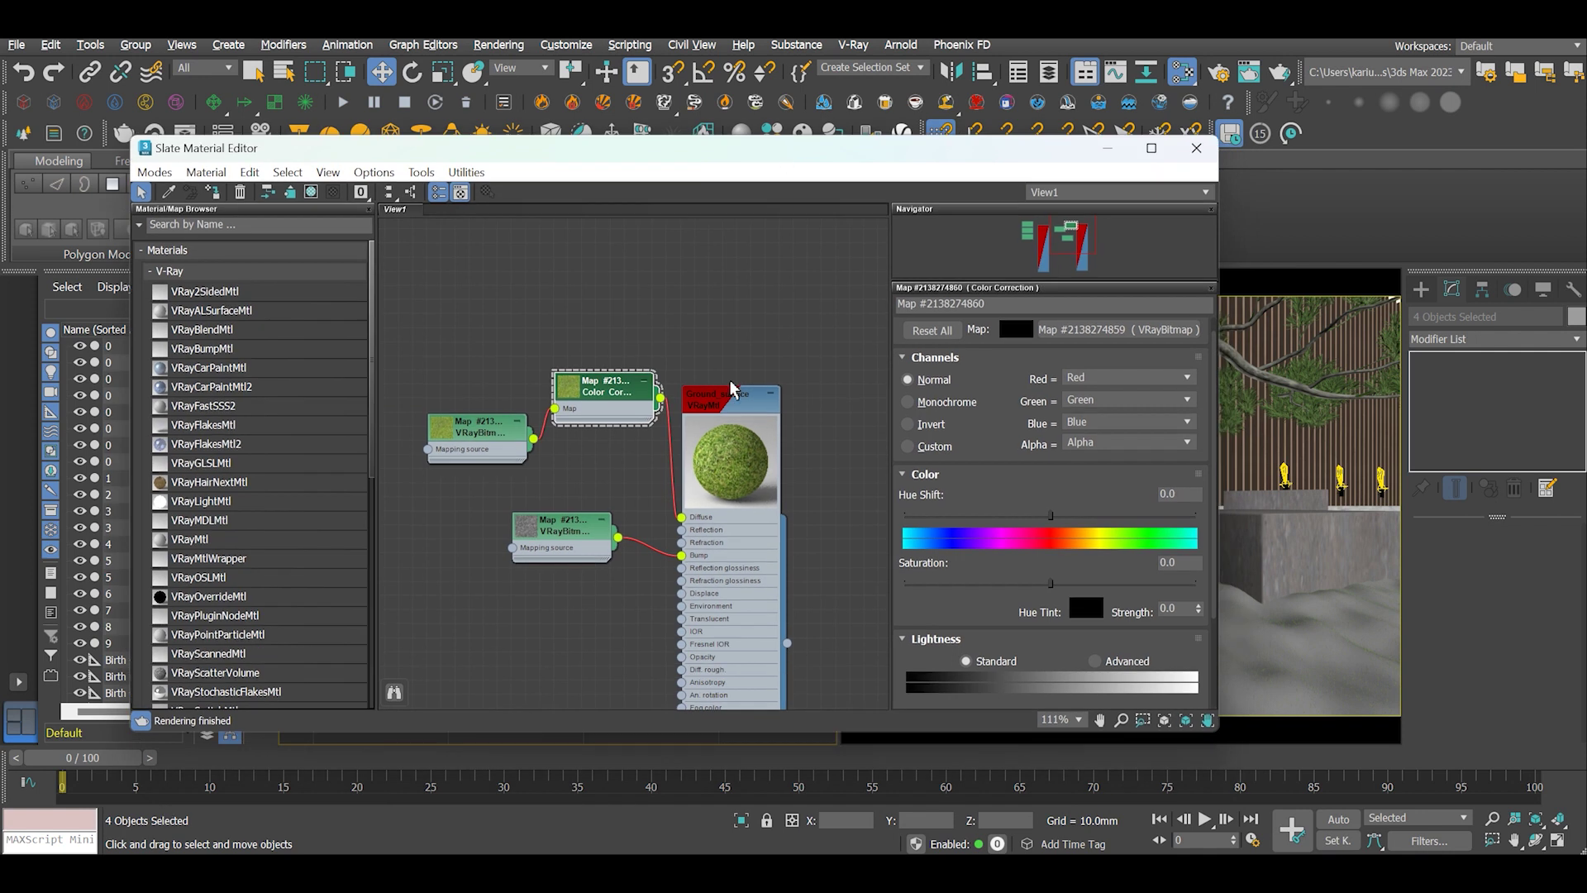
left_click(731, 389)
left_click_drag(997, 157, 823, 167)
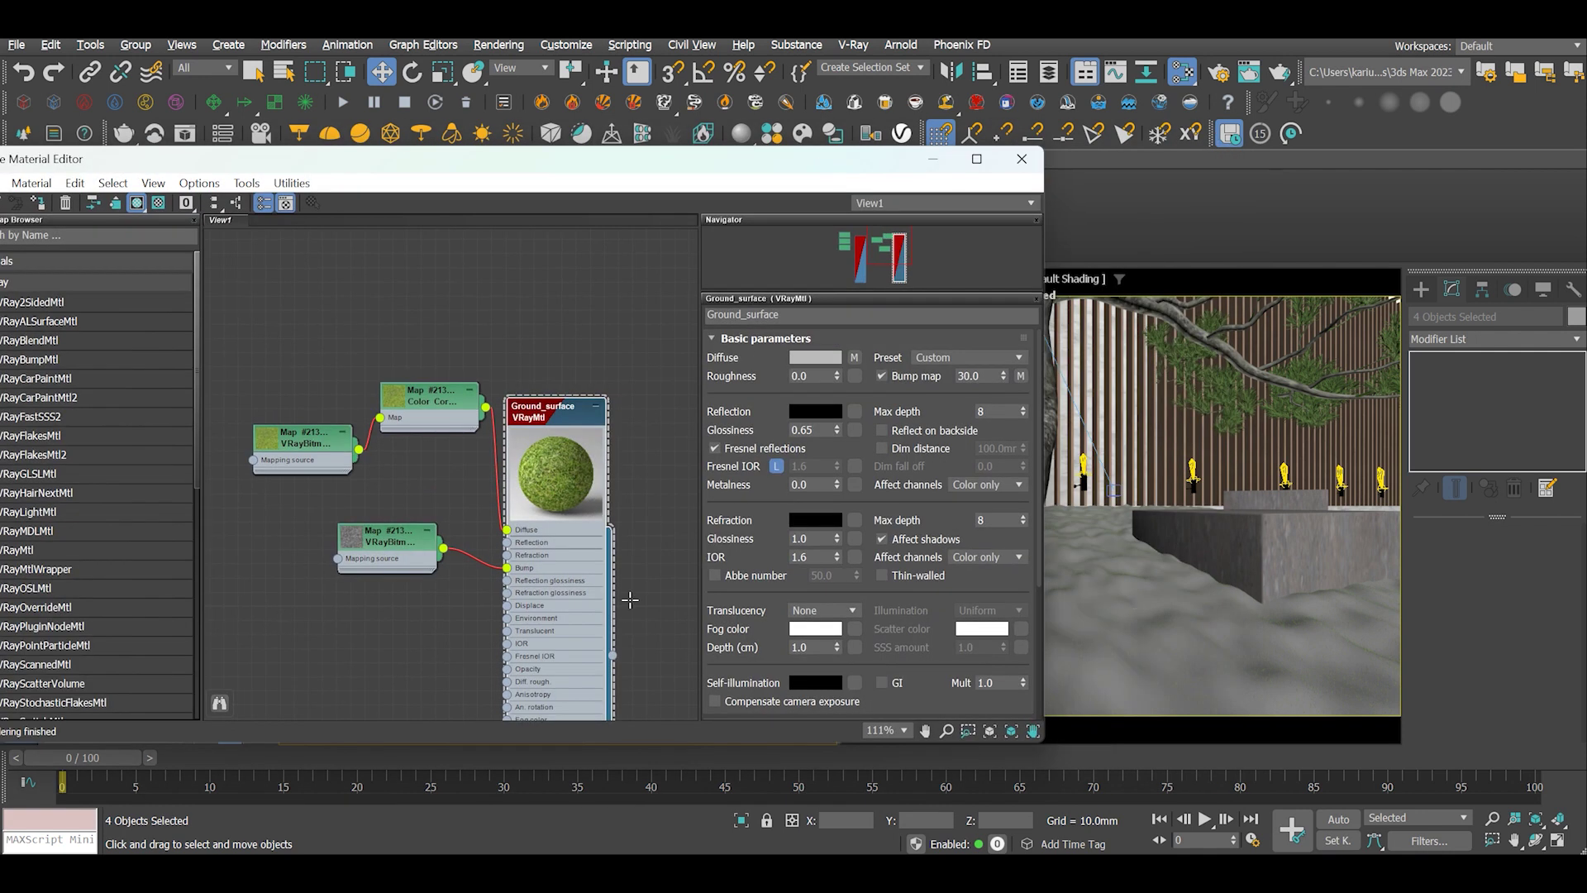
left_click(1144, 597)
right_click(567, 414)
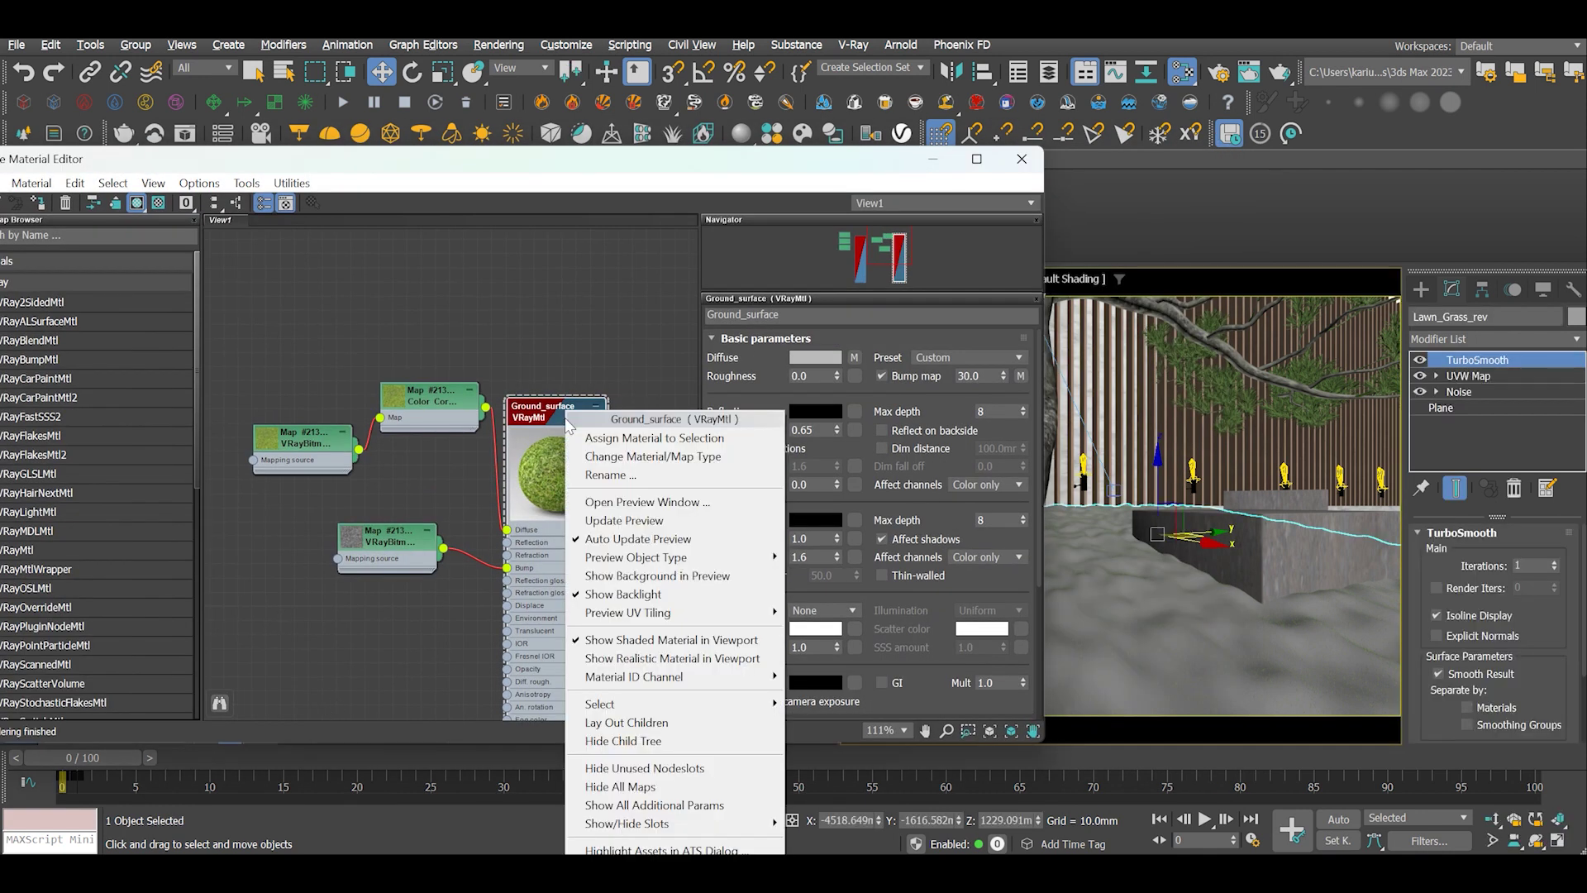
left_click(651, 439)
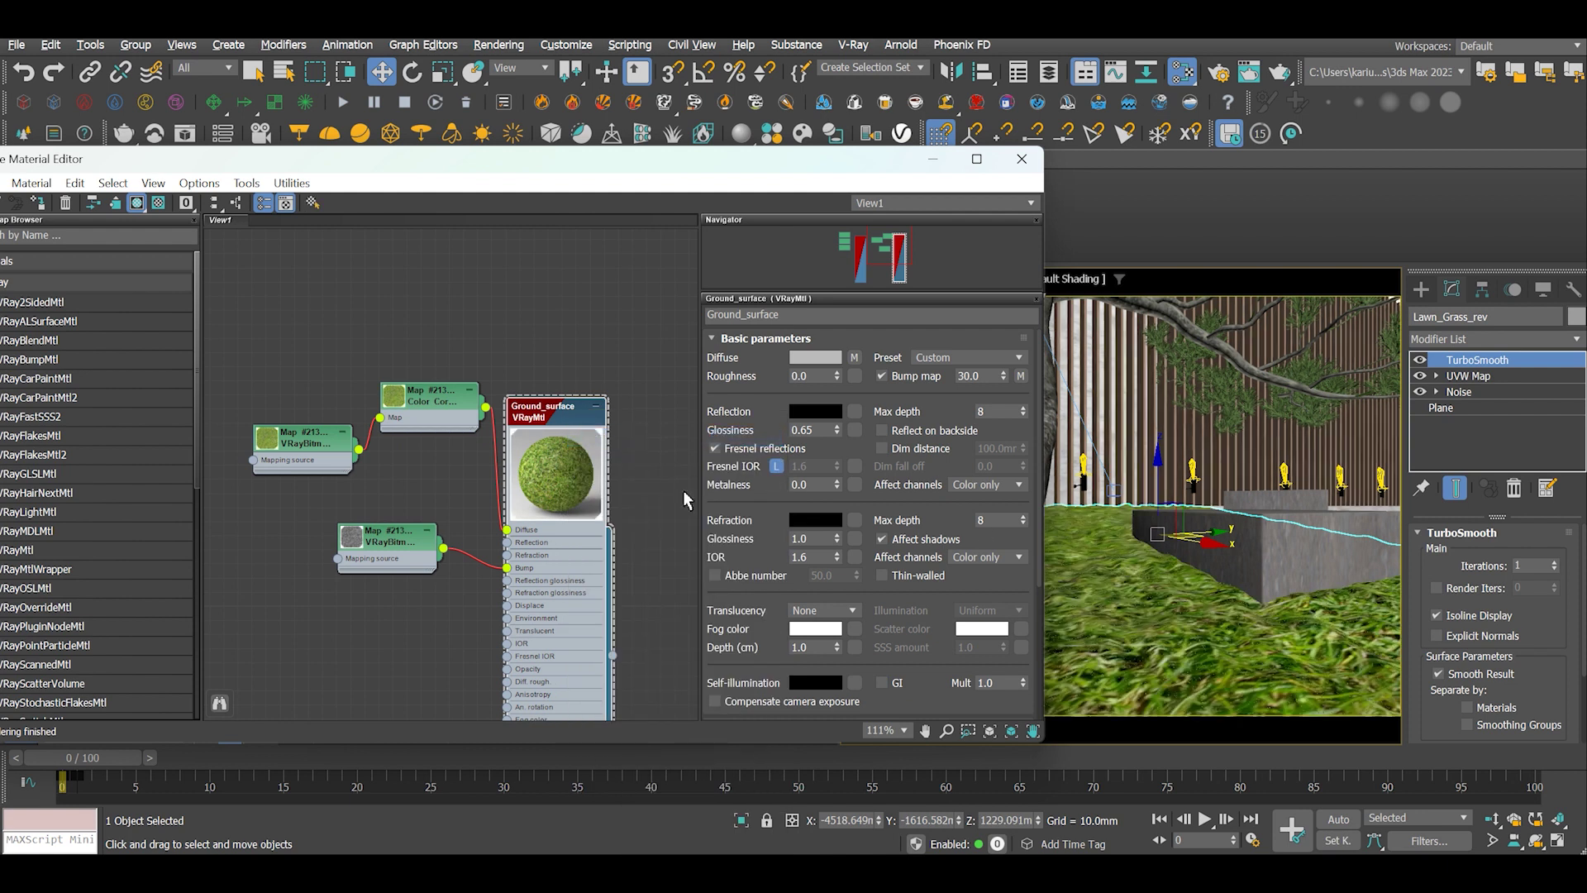
Step: Set U Tile and V Tile to 10 in the lawn plane's UVW Map modifier
left_click(1480, 378)
left_click_drag(1520, 642, 1543, 470)
left_click_drag(1503, 602, 1401, 615)
key("Return")
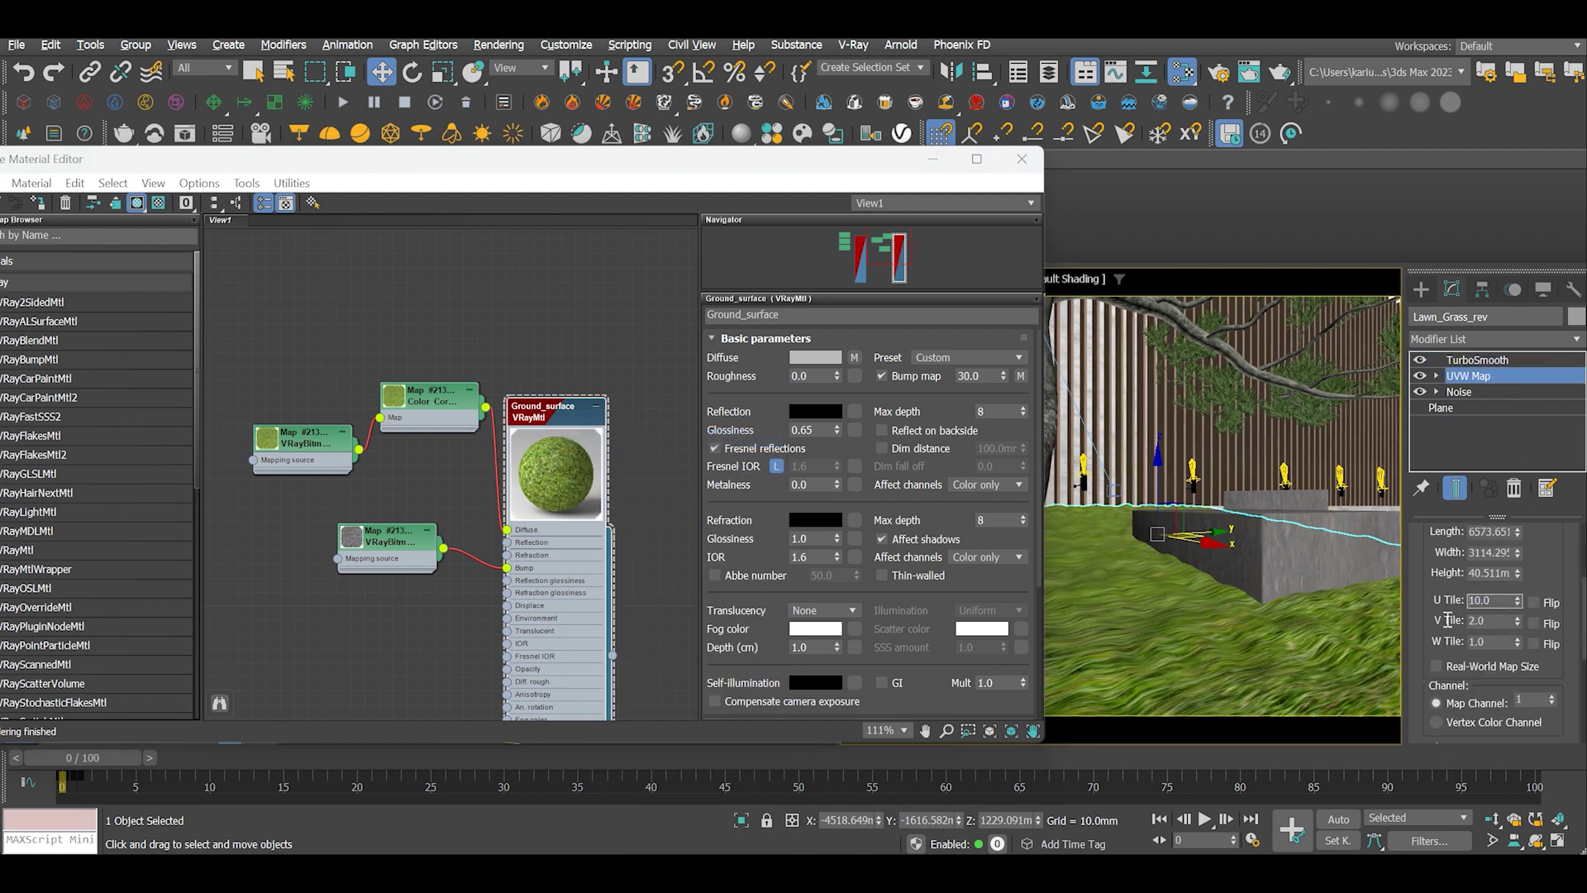
left_click_drag(1502, 622, 1438, 624)
type("10")
key("Return")
Step: Set the lawn plane's UVW Map U Tile and V Tile to 15
left_click_drag(812, 160, 816, 150)
left_click_drag(1501, 601, 1391, 602)
type("15")
key("Return")
key("Tab")
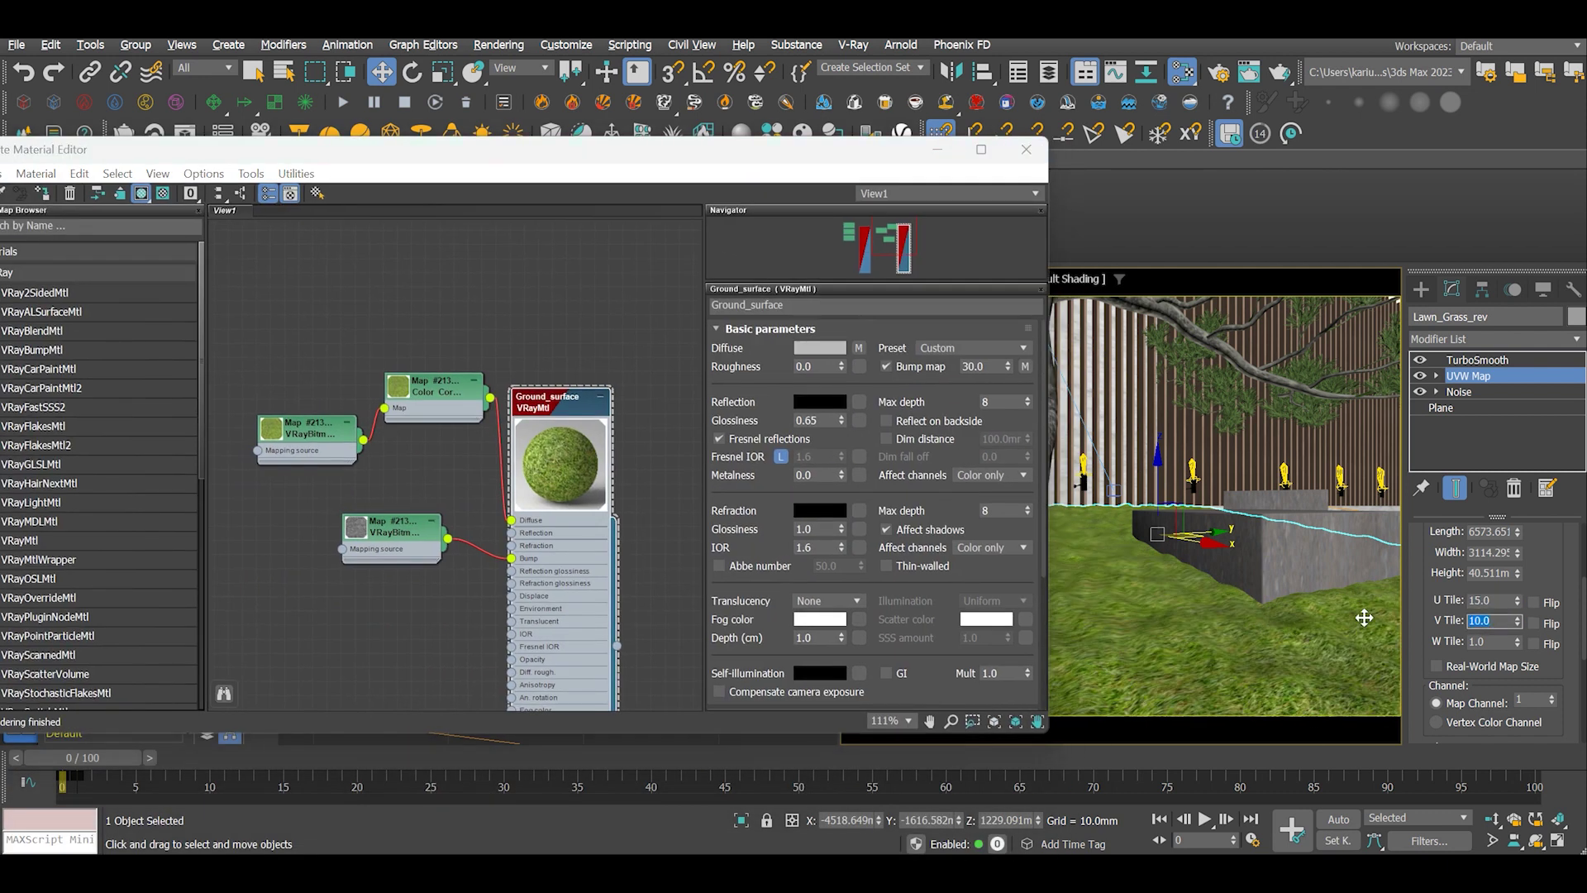
type("15")
key("Return")
Step: Set the lawn plane's UVW Map U Tile and V Tile to 20
left_click_drag(750, 159, 565, 156)
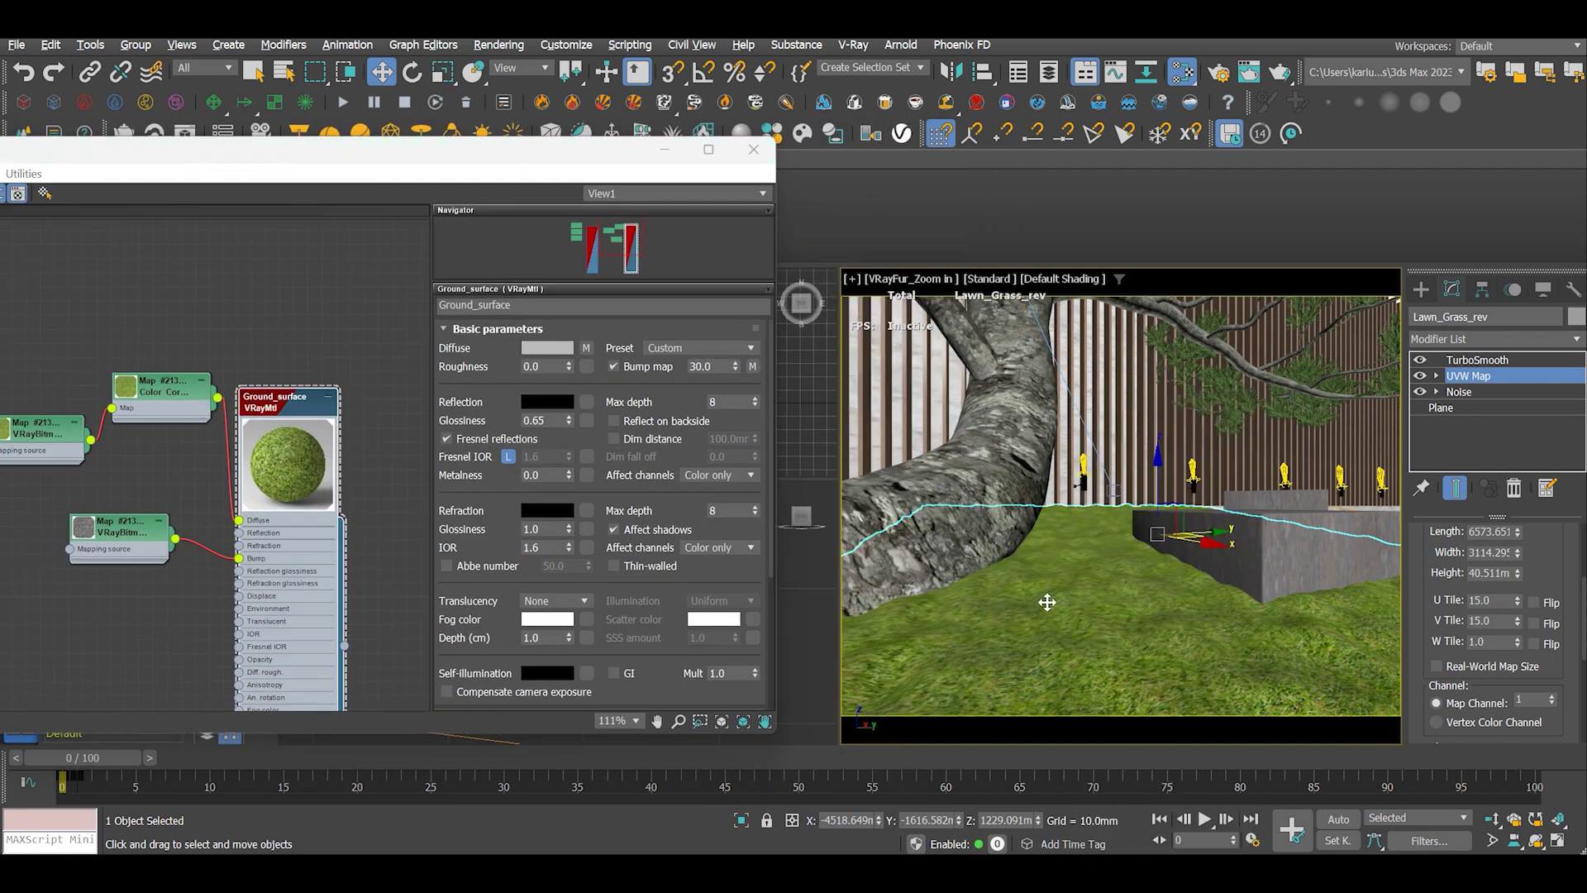
middle_click_drag(1048, 602, 1099, 630, "alt")
left_click_drag(661, 150, 714, 135)
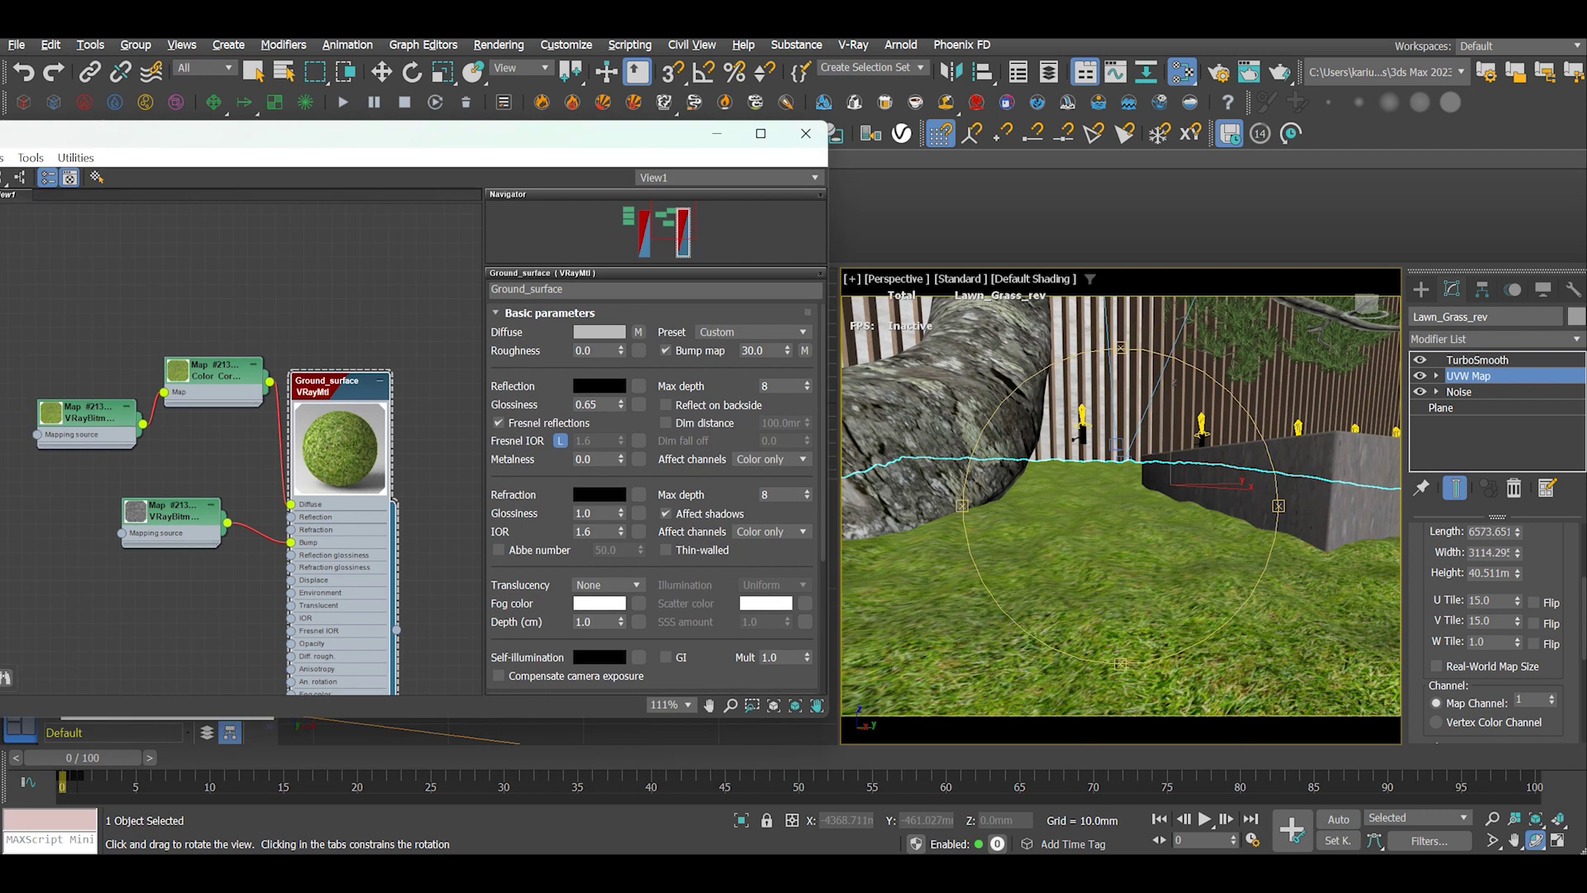
type("20")
key("Tab")
type("20")
key("Return")
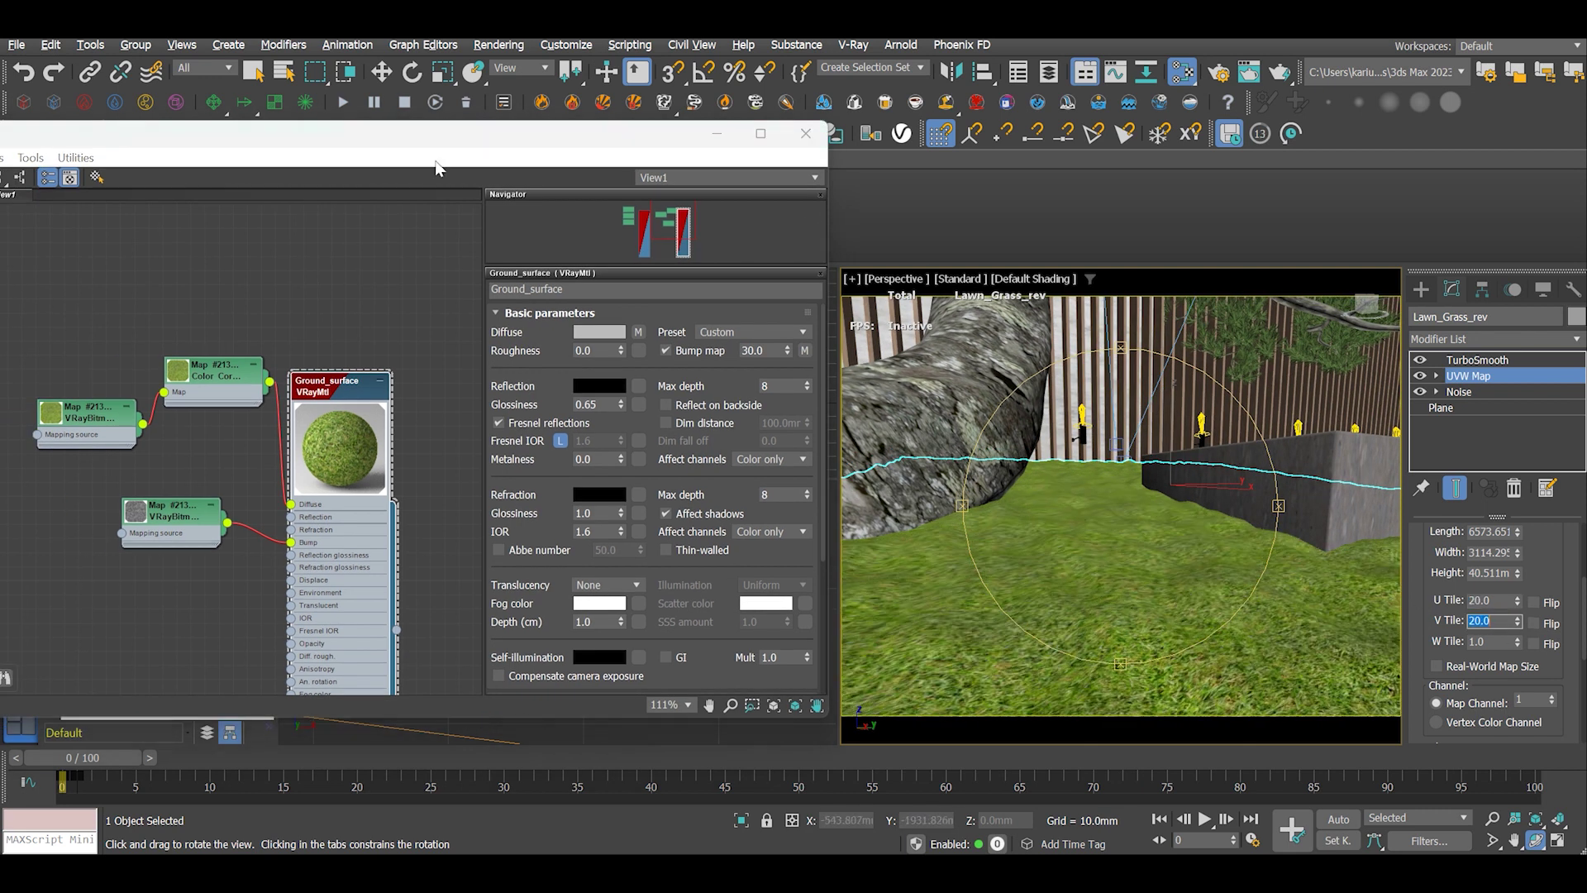
Step: Set the Color Correction map's Hue Shift to -40 and Saturation to -10
left_click_drag(516, 145, 902, 110)
double_click(595, 335)
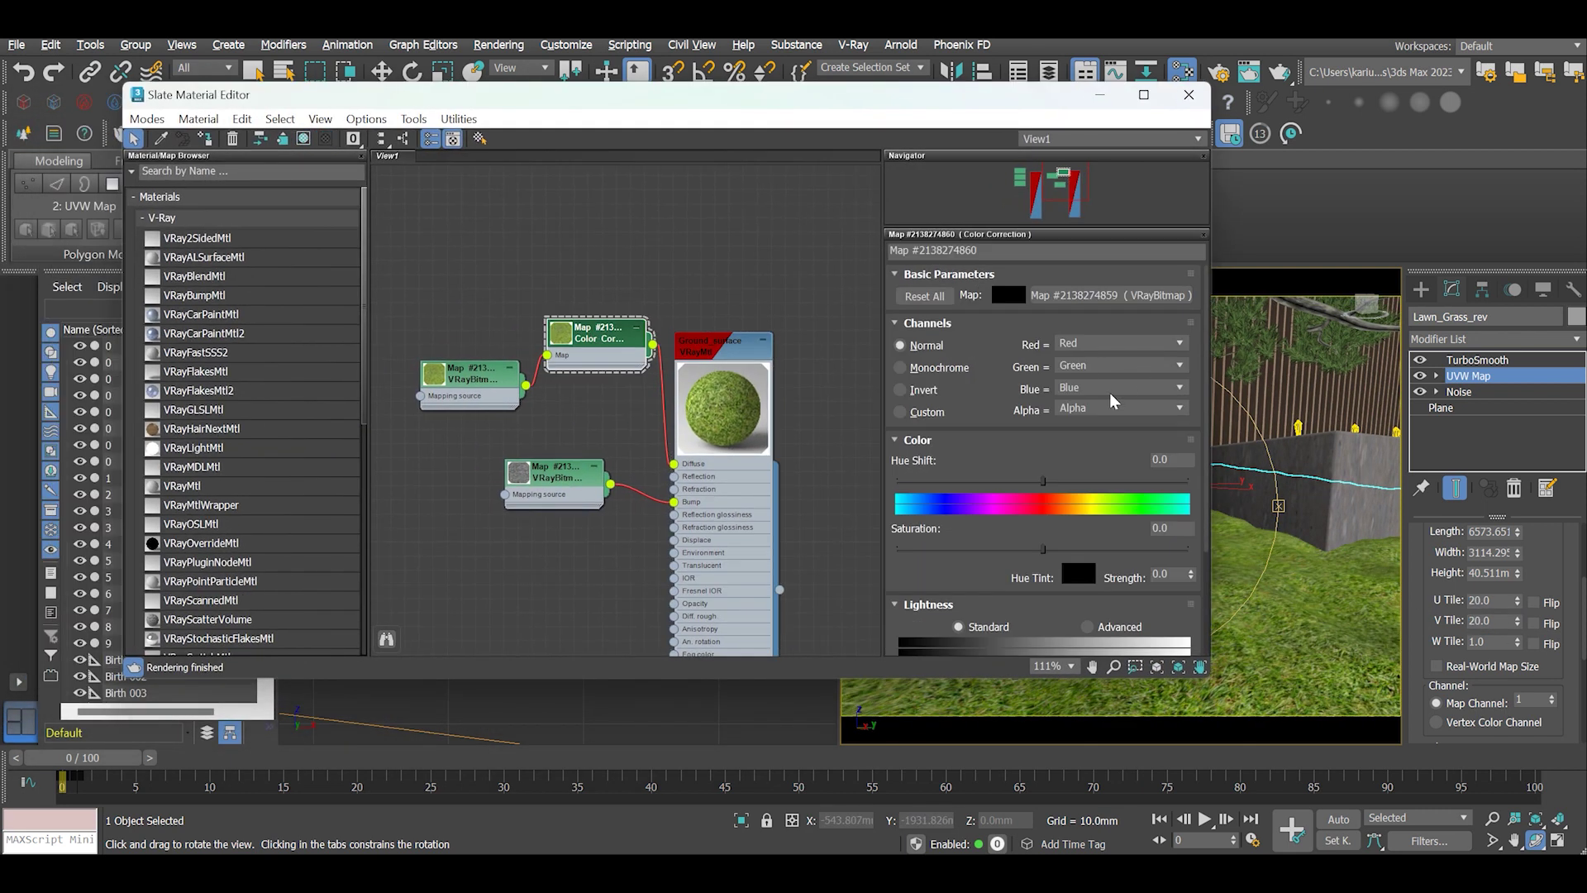
scroll(992, 381, "down", 2)
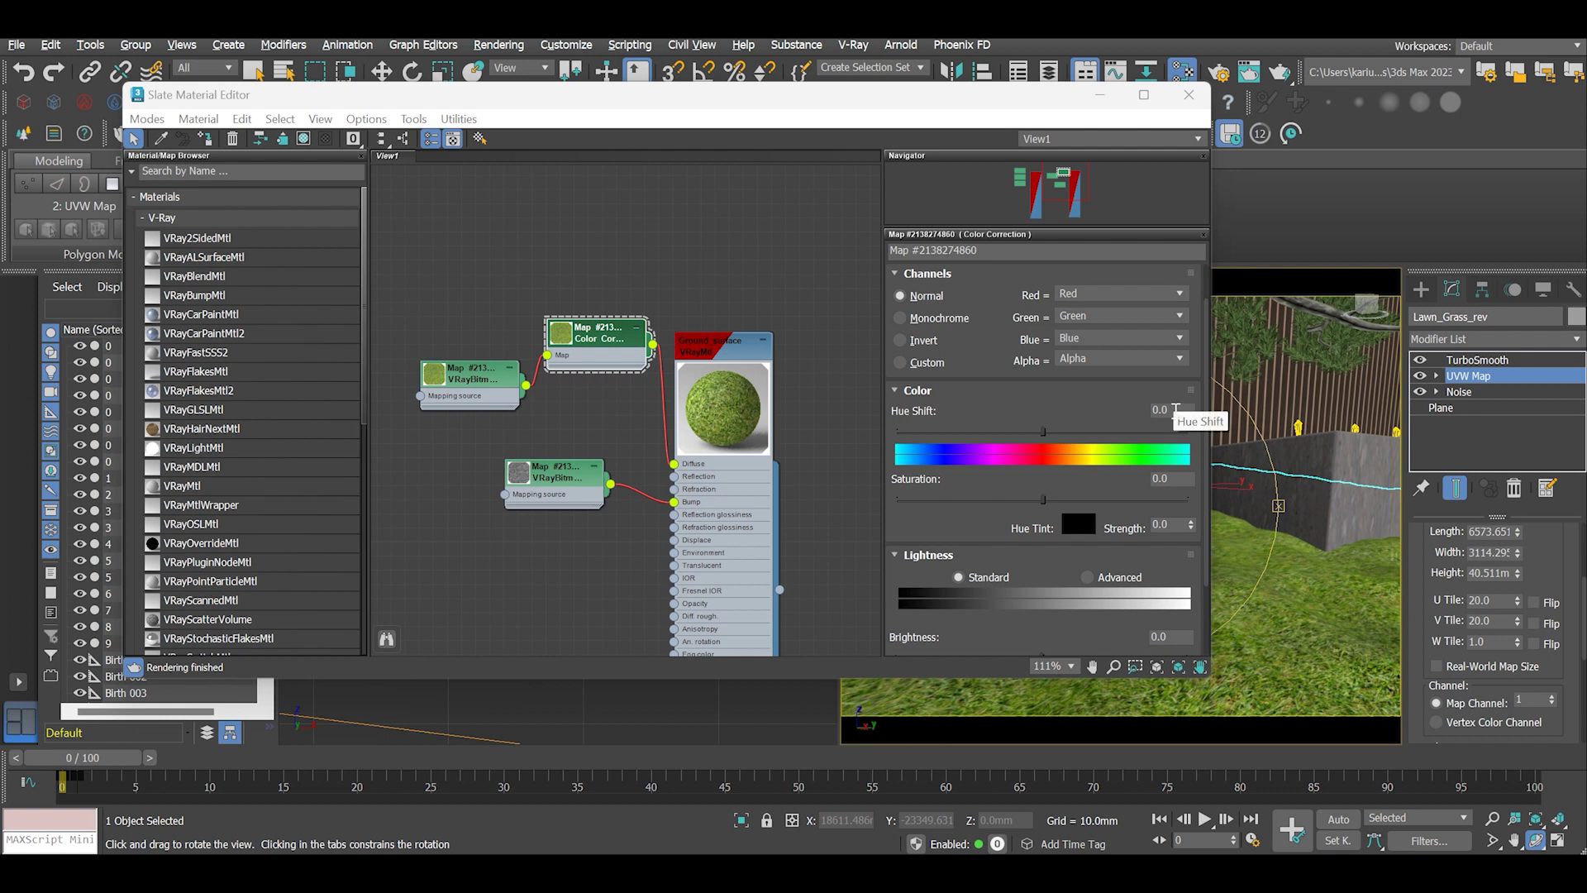
left_click(1172, 411)
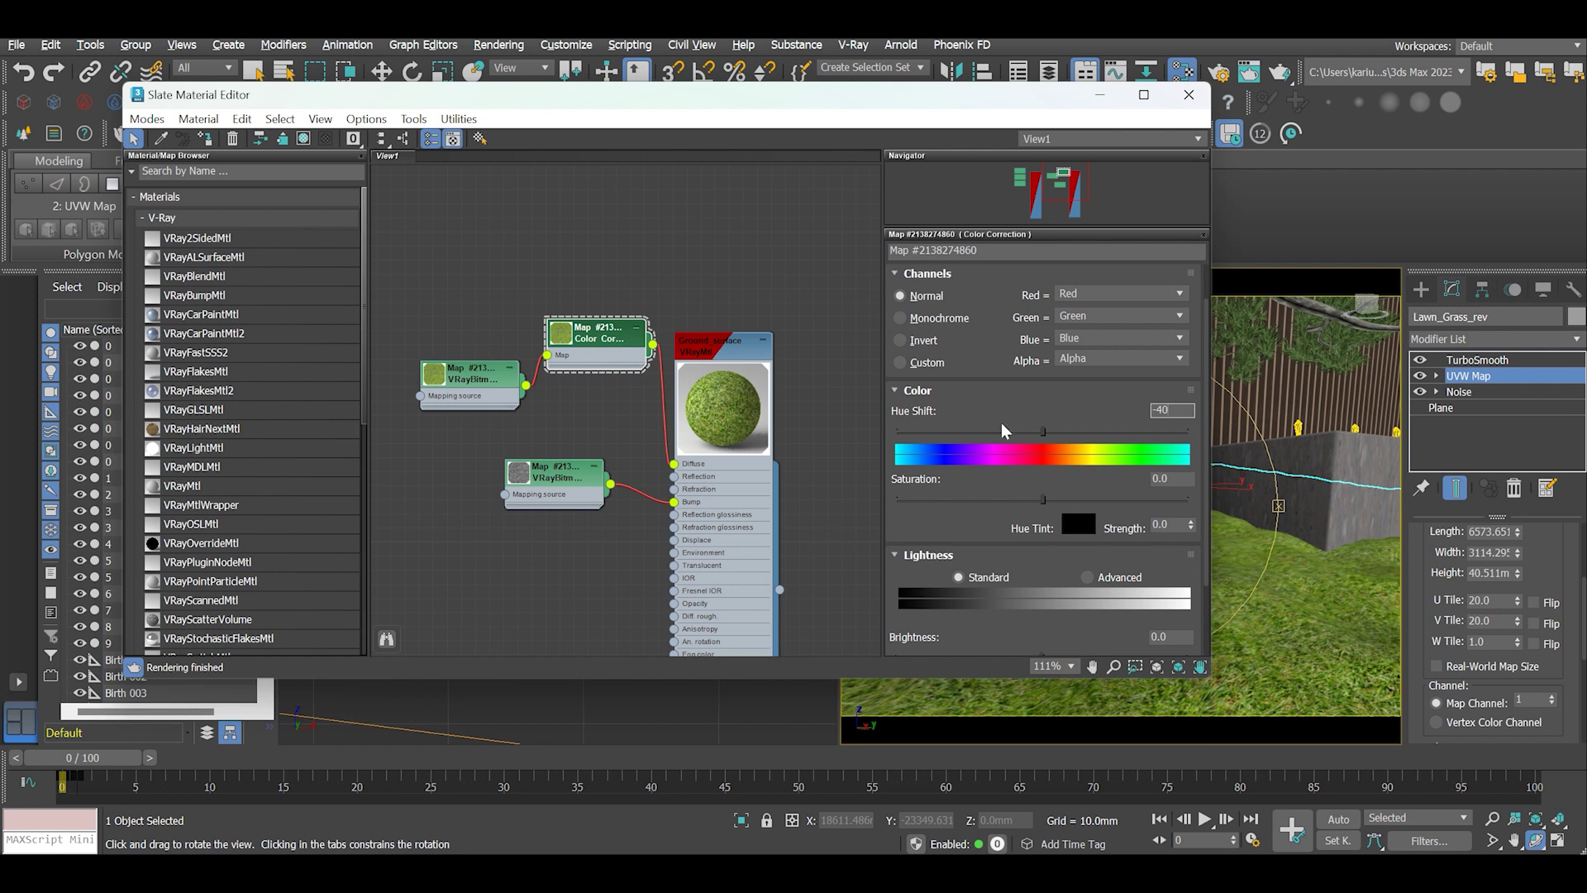
key("Tab")
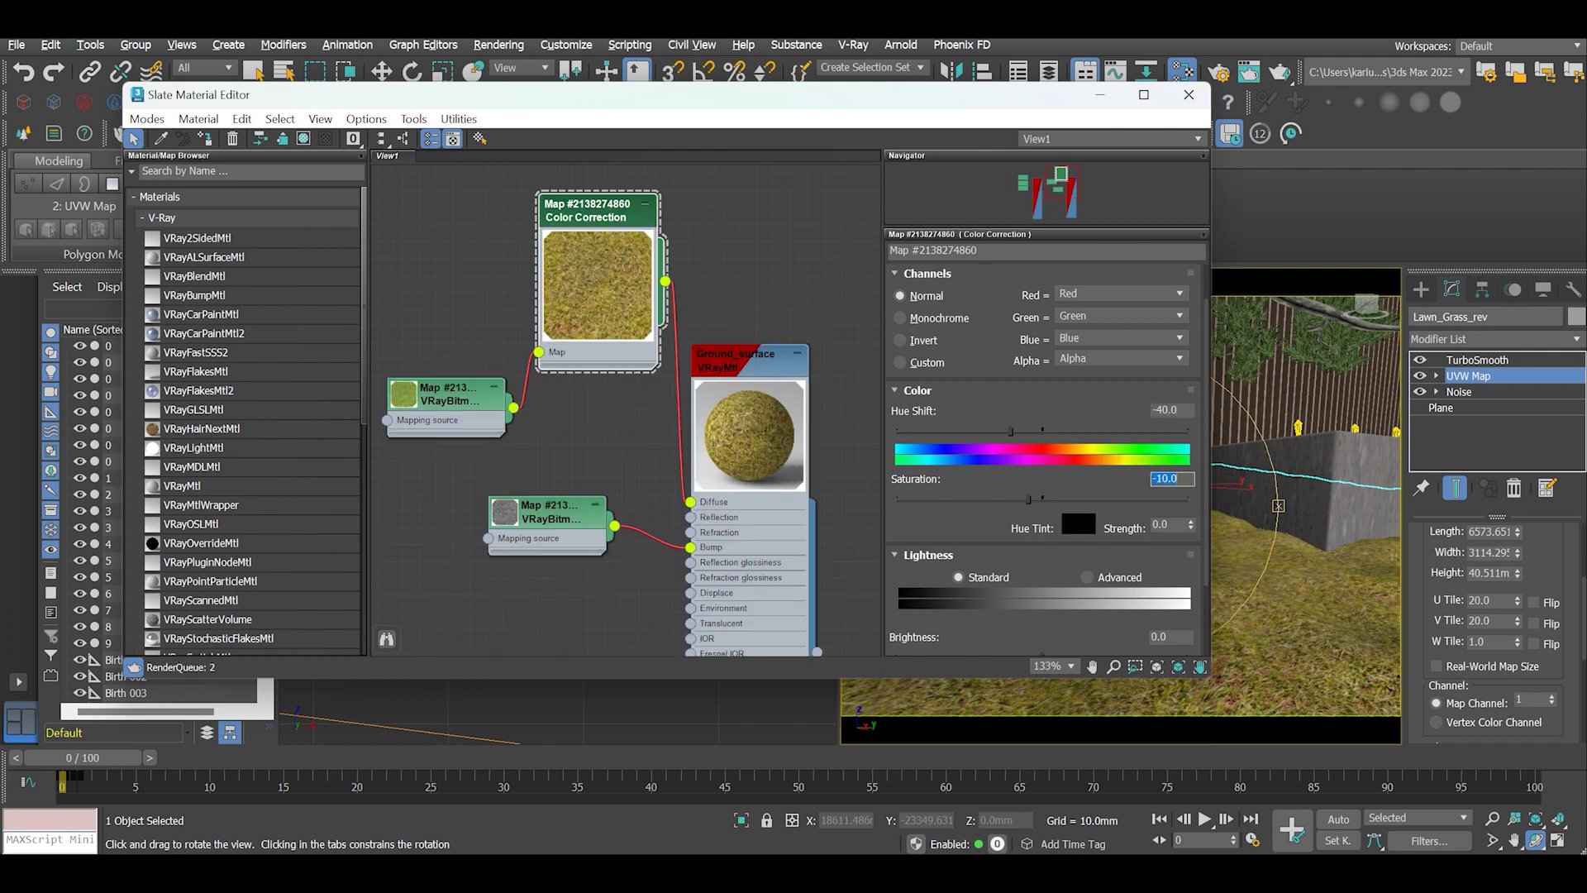
left_click(1184, 411)
Step: Switch the Color Correction map's Lightness to Advanced and set the RGB Gamma/Contrast to 1.2
left_click_drag(1142, 679, 1145, 780)
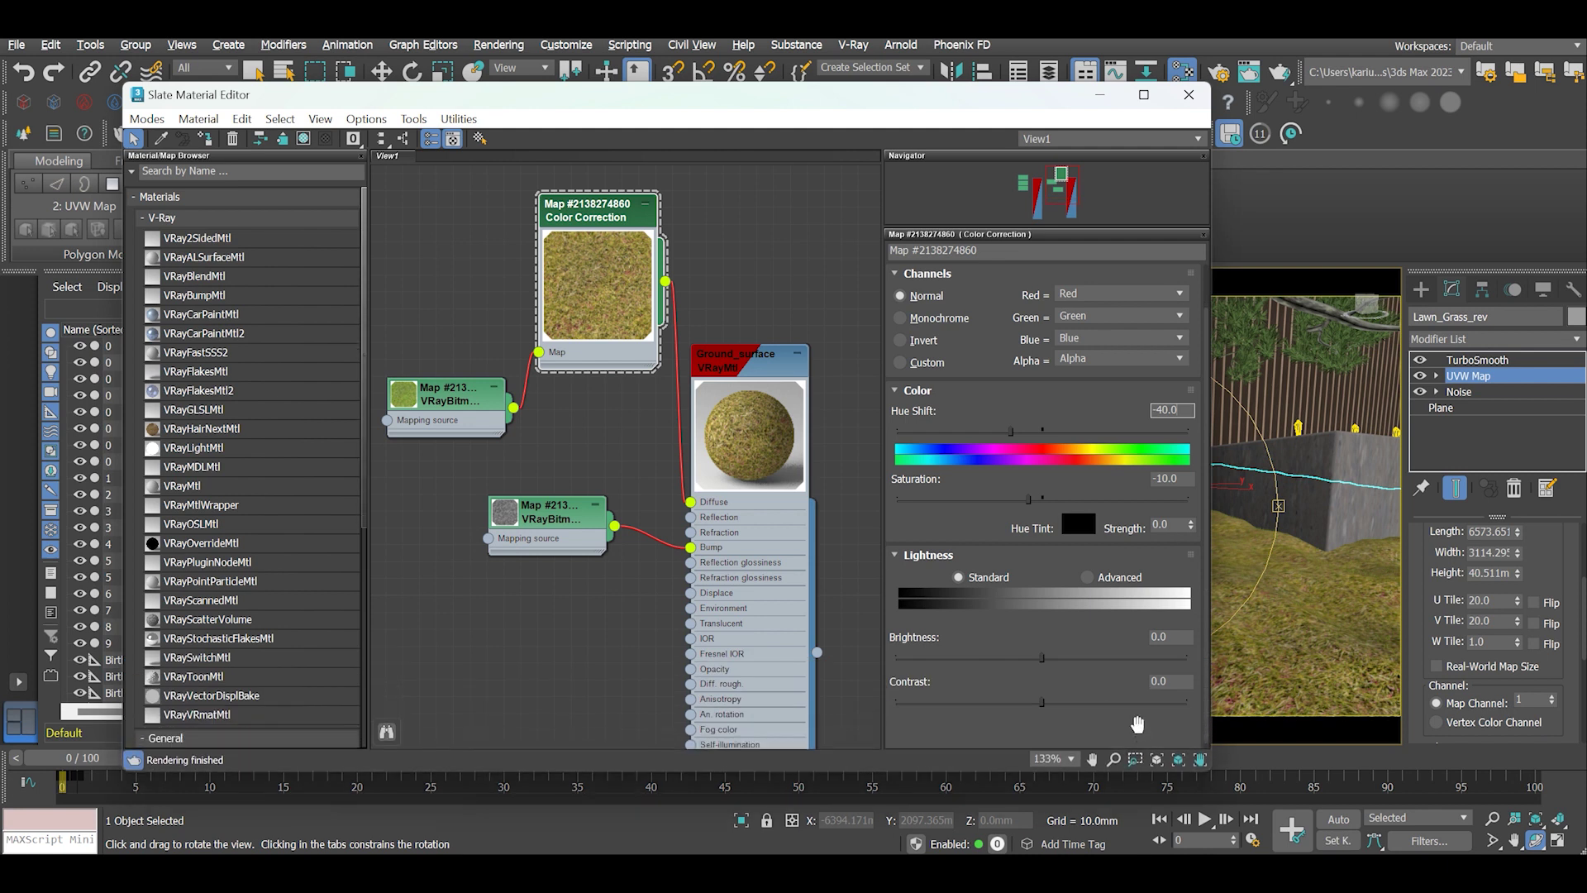
left_click(1088, 578)
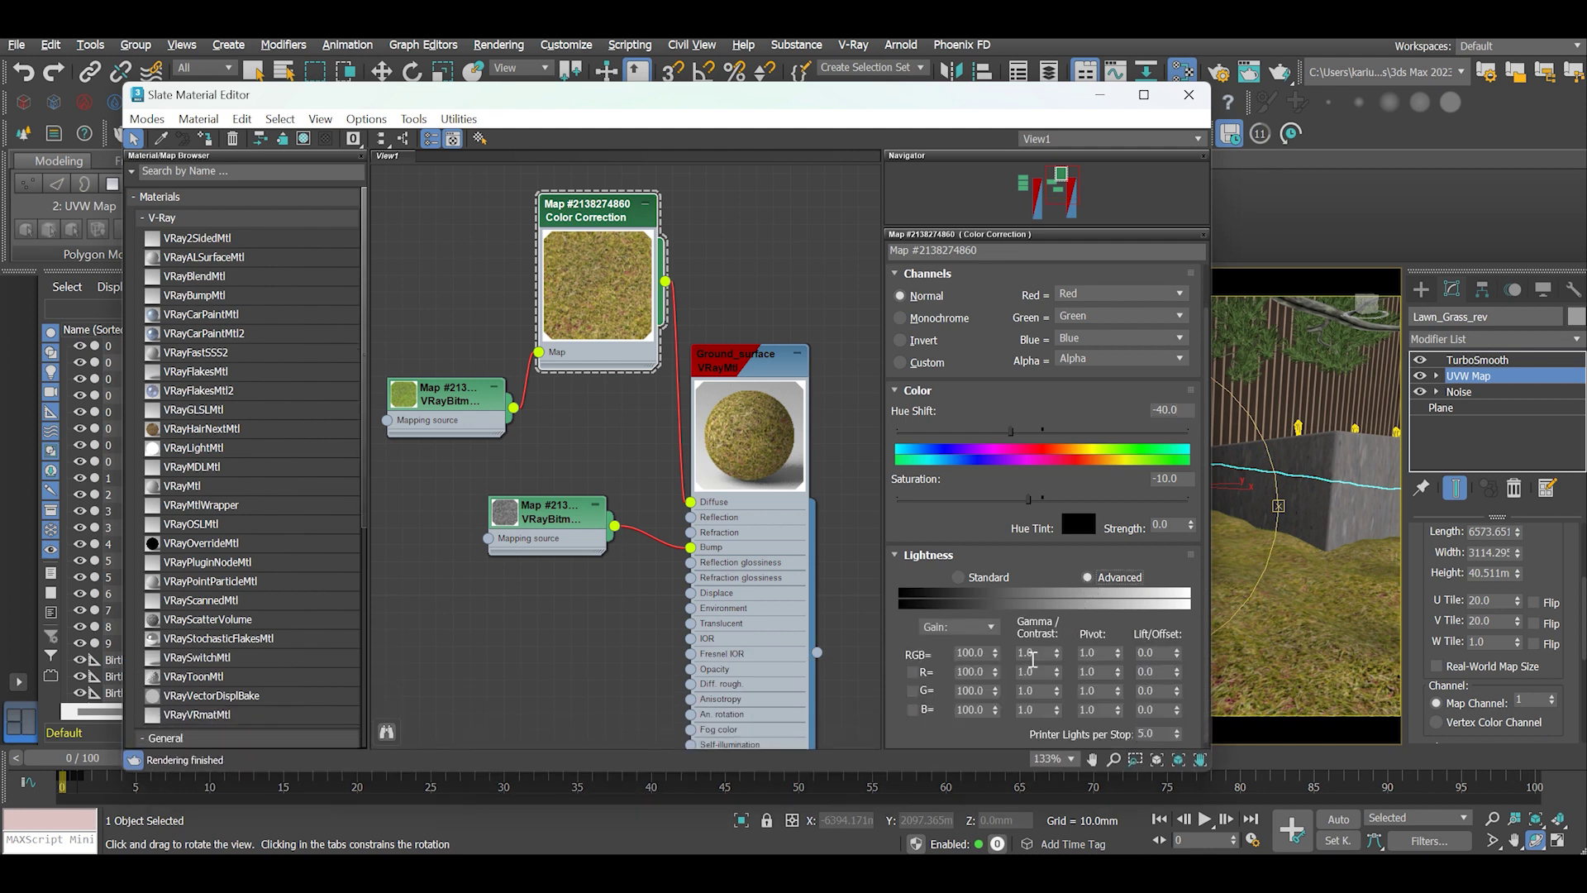
left_click_drag(1057, 654, 1063, 715)
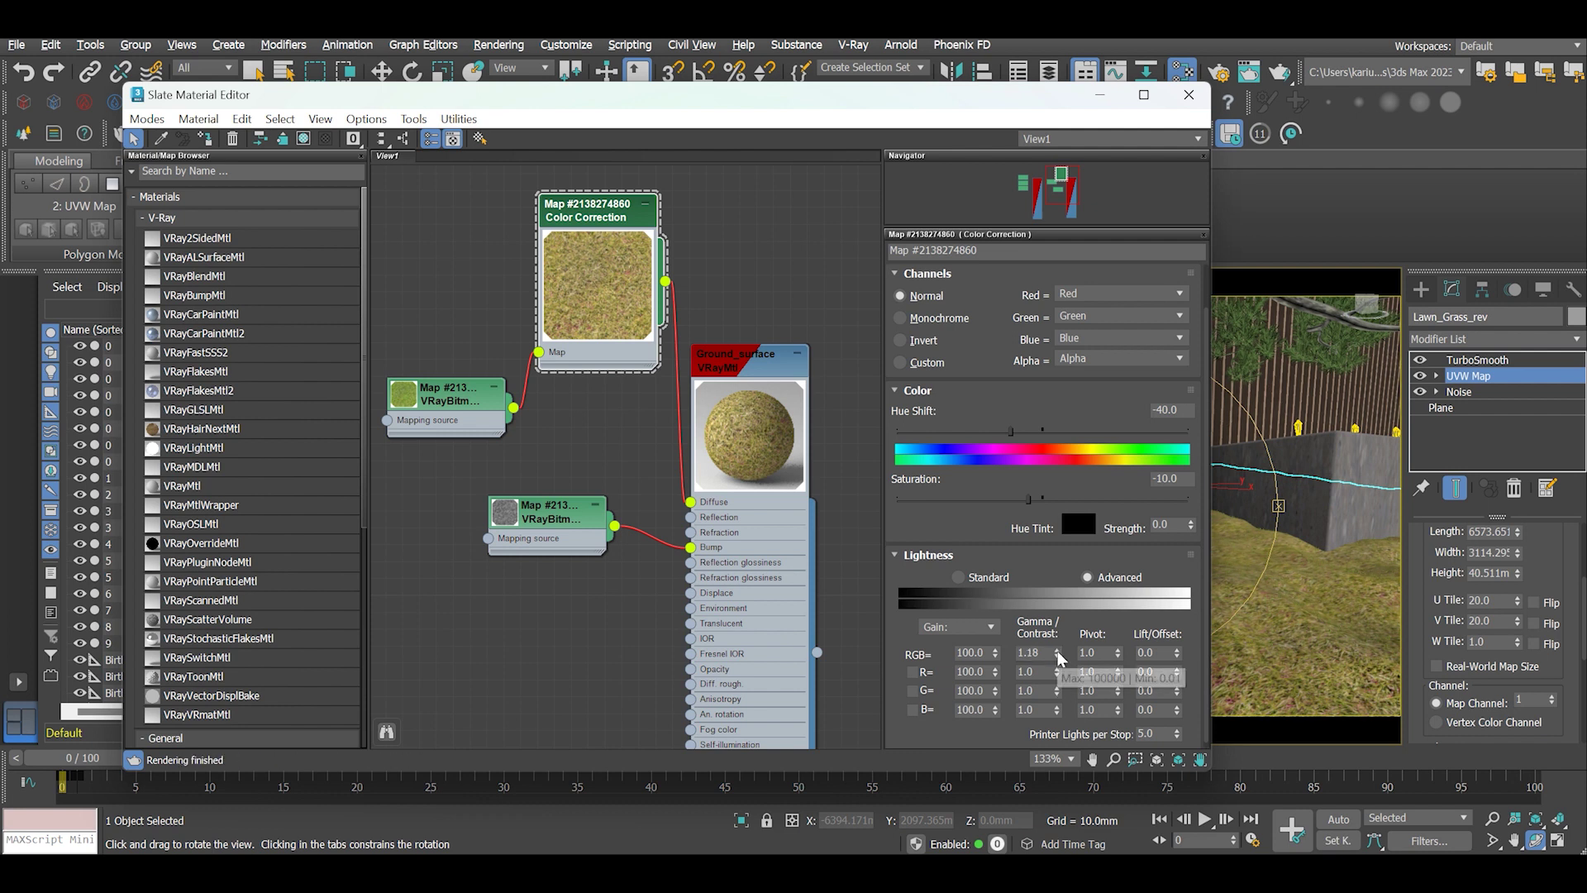
left_click(1057, 650)
left_click(1057, 650)
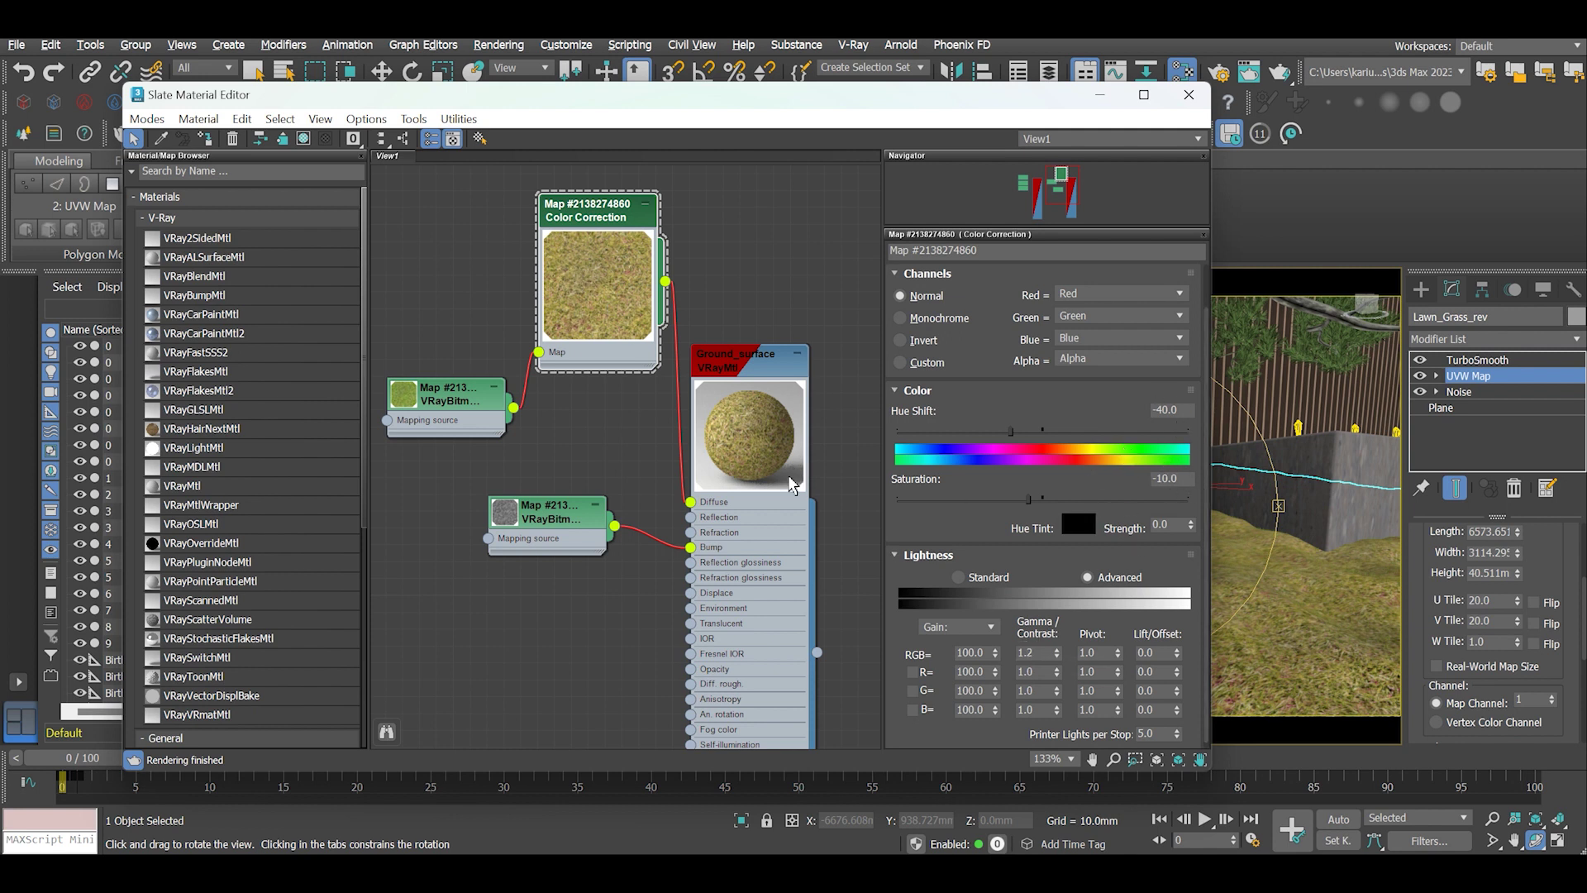
left_click_drag(758, 363, 758, 312)
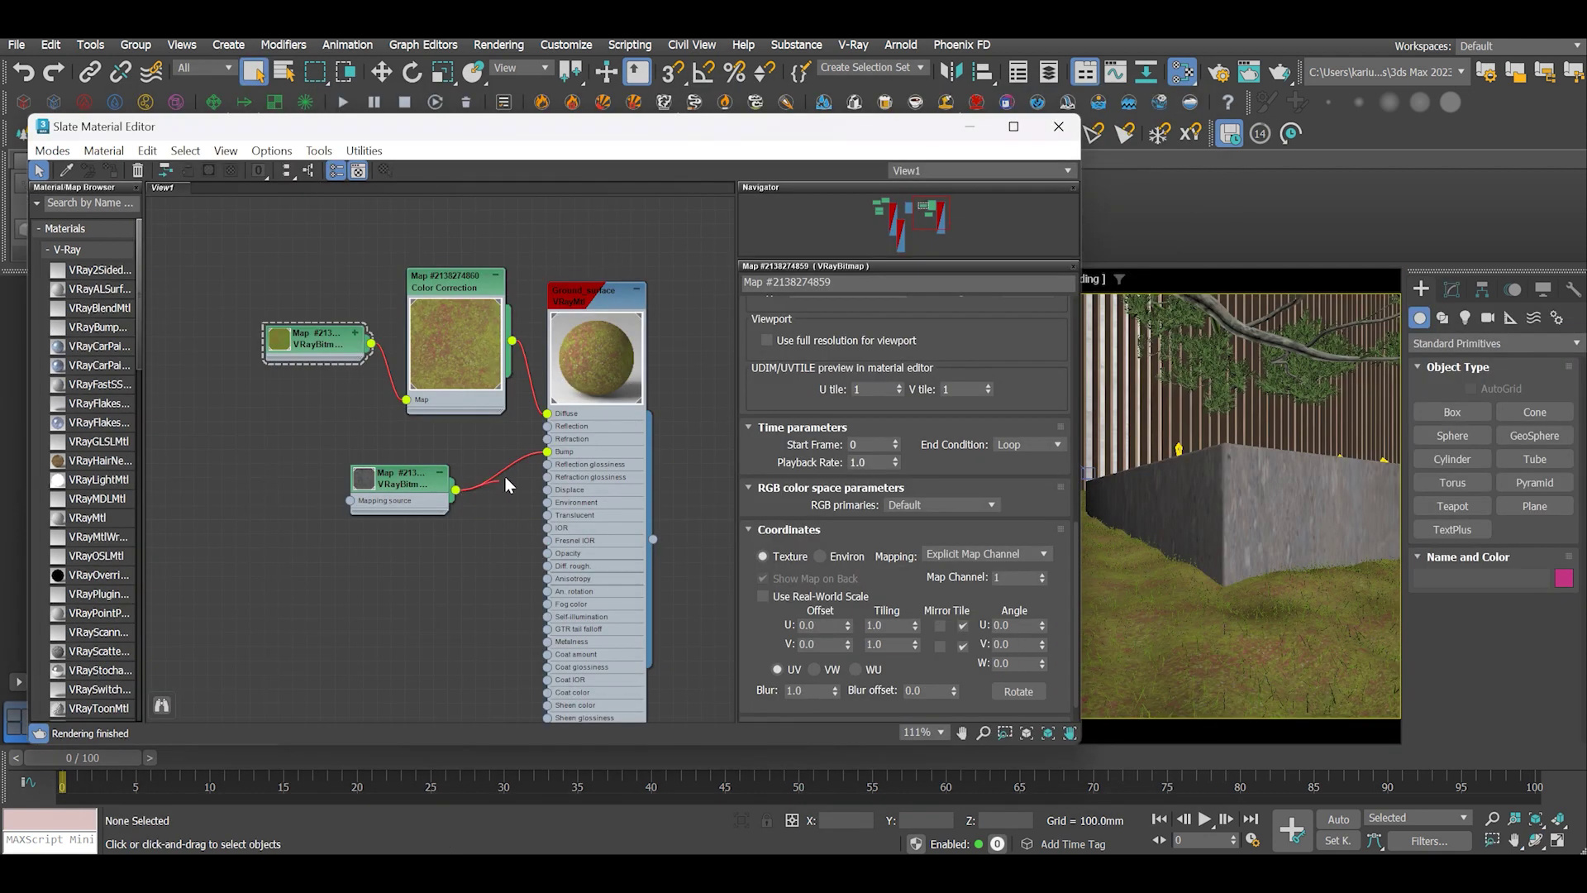
Step: Connect the bump bitmap to Ground_surface's Reflection input as well and set that bitmap's Blur to 0.5
left_click_drag(455, 490, 547, 425)
left_click(362, 488)
scroll(903, 450, "down", 1)
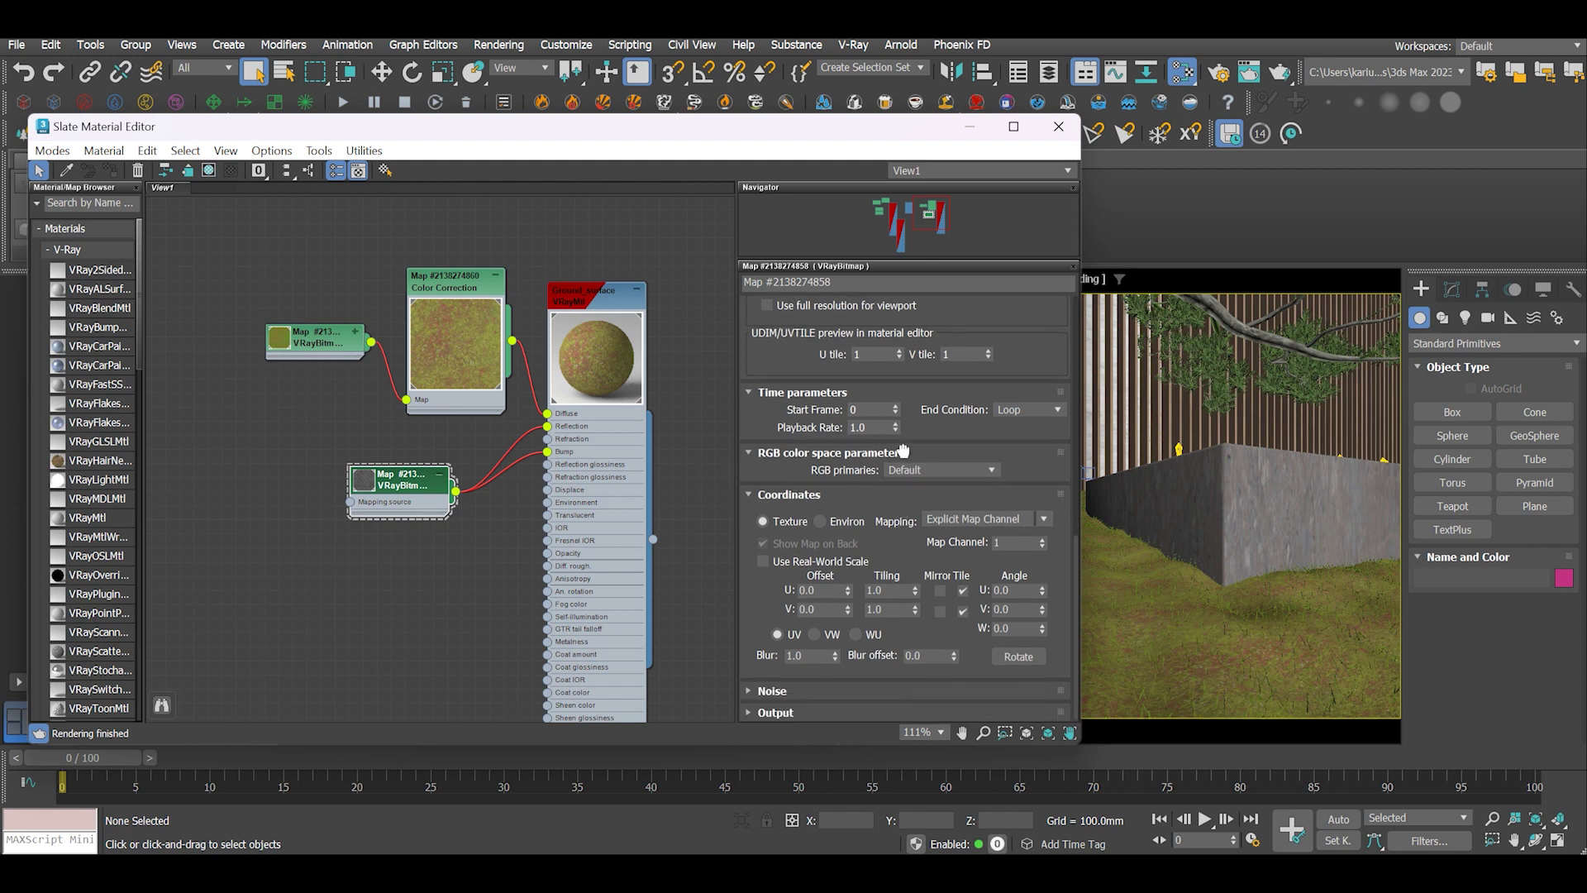
left_click_drag(806, 655, 749, 659)
type("0.5")
left_click(447, 597)
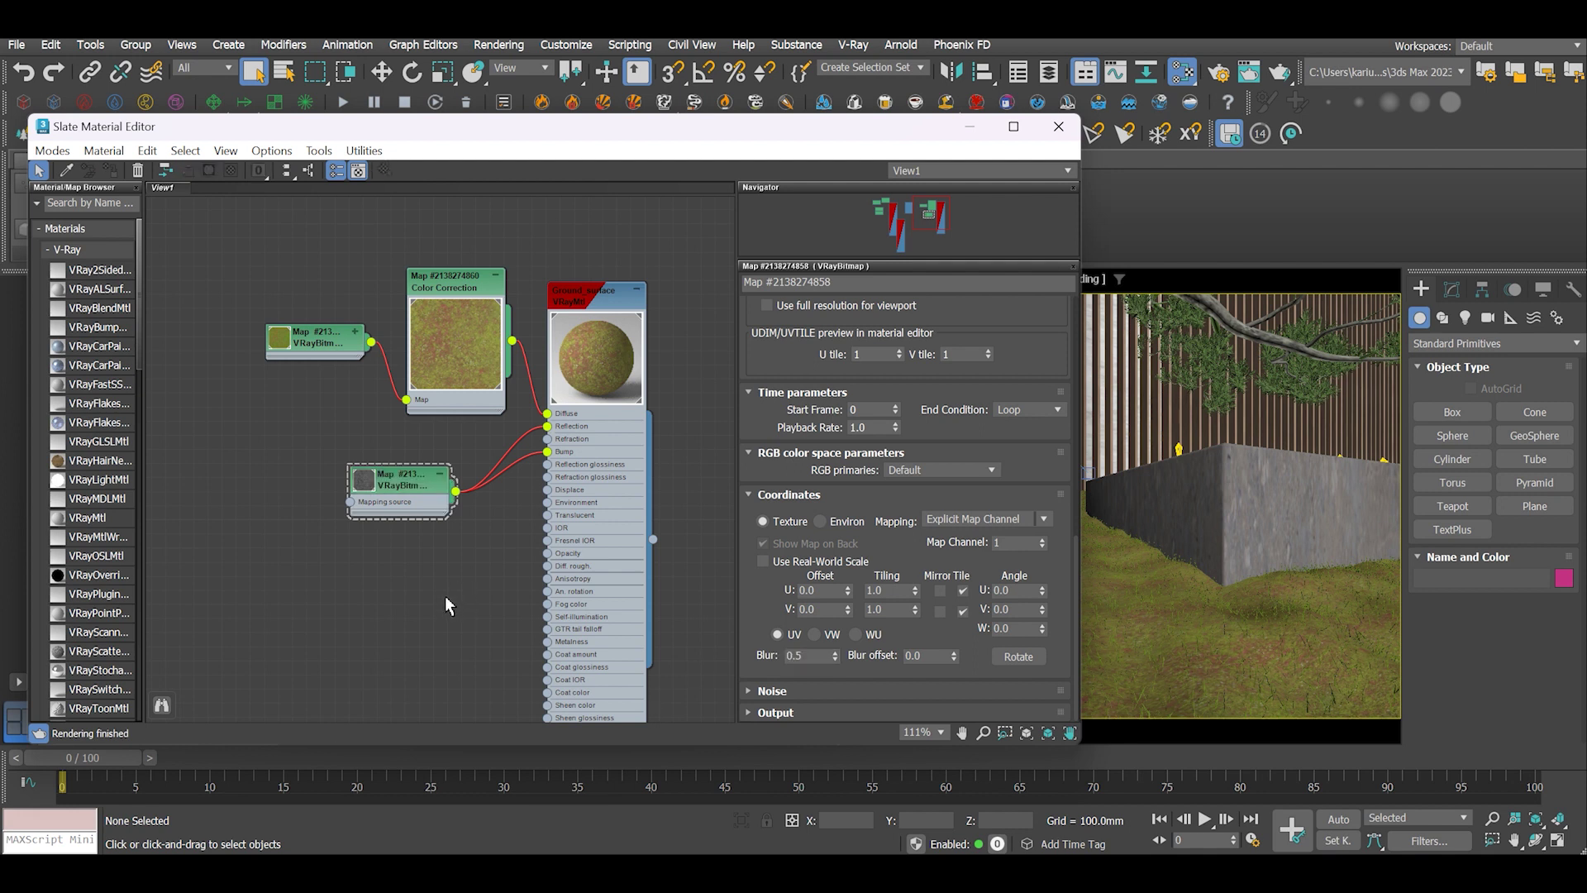
Step: Set the Blur of the diffuse bitmap feeding the Color Correction map to 0.5
left_click(338, 355)
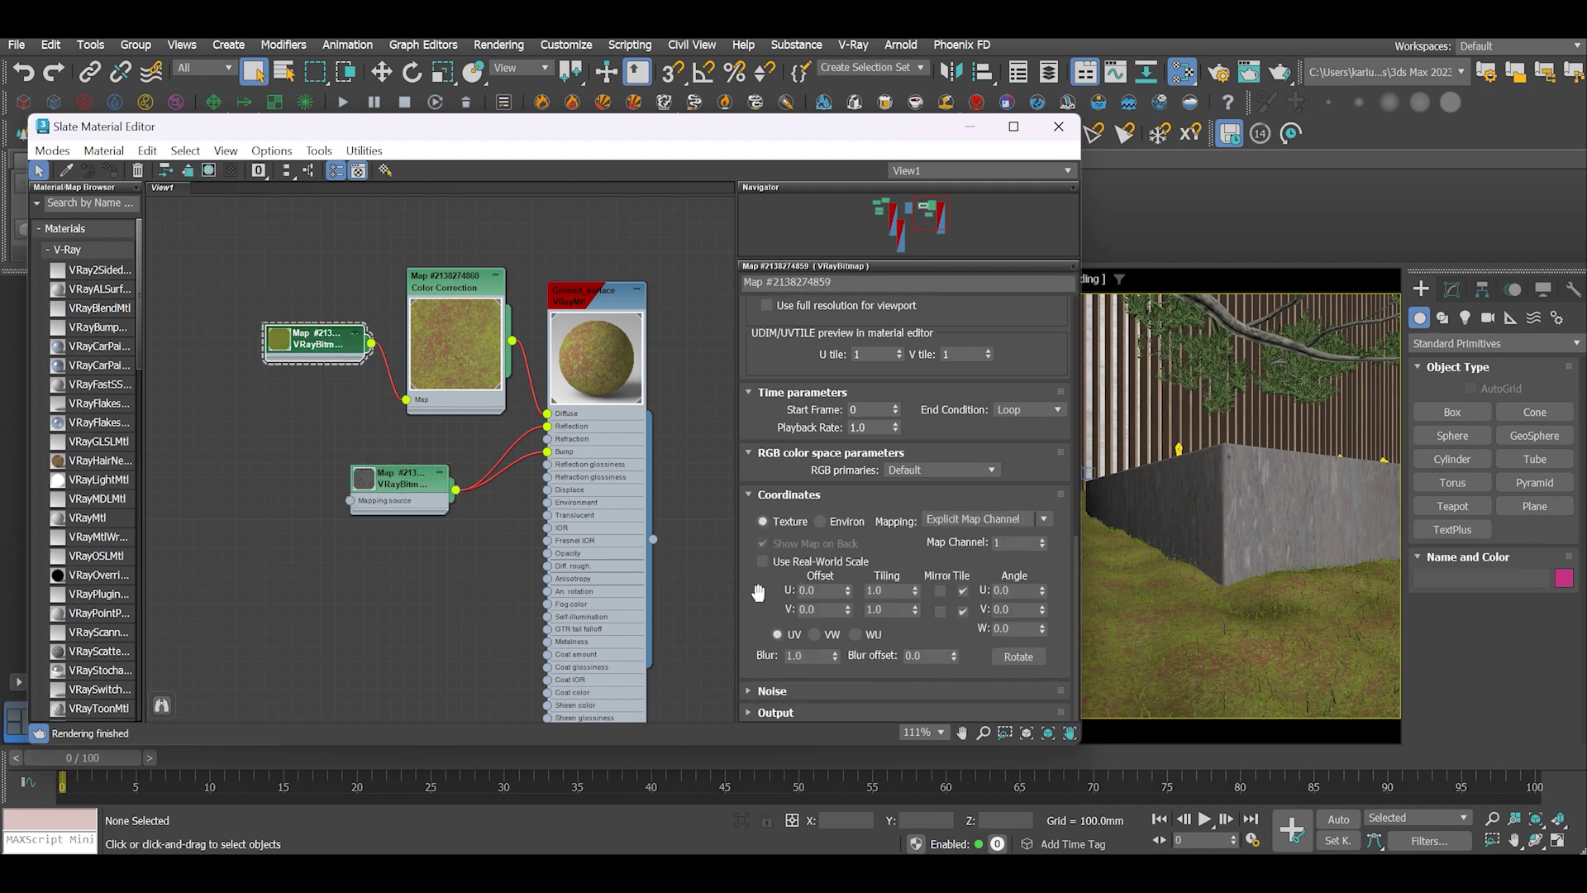
left_click_drag(806, 657, 742, 659)
type("0.5")
key("Return")
left_click(648, 650)
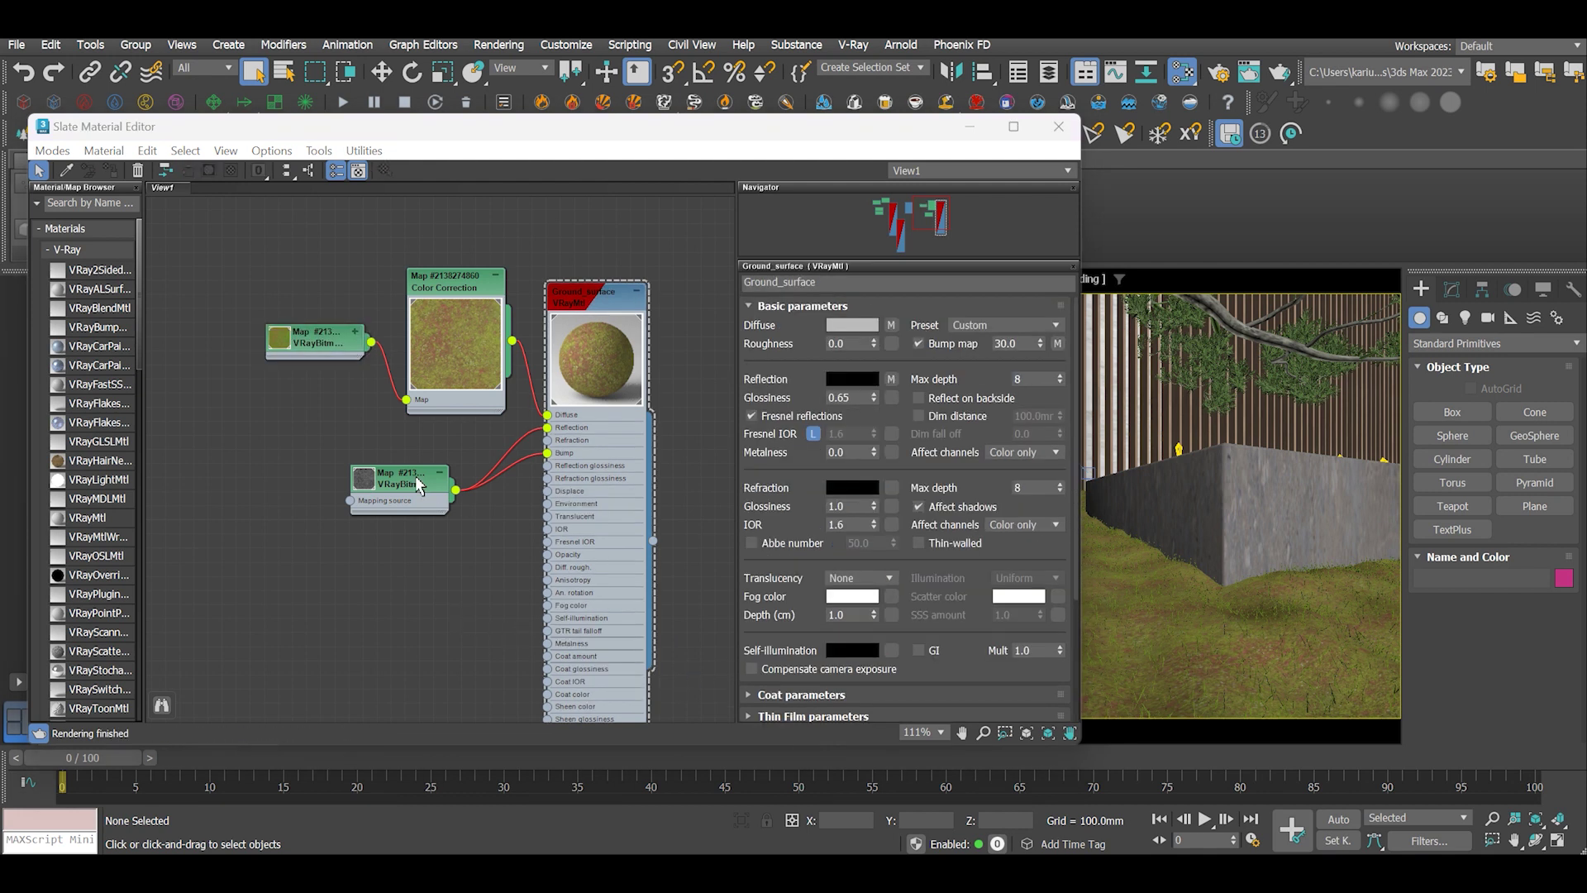
Step: Open the Ground_surface material's Bump map amount for editing
left_click(415, 476)
left_click(607, 364)
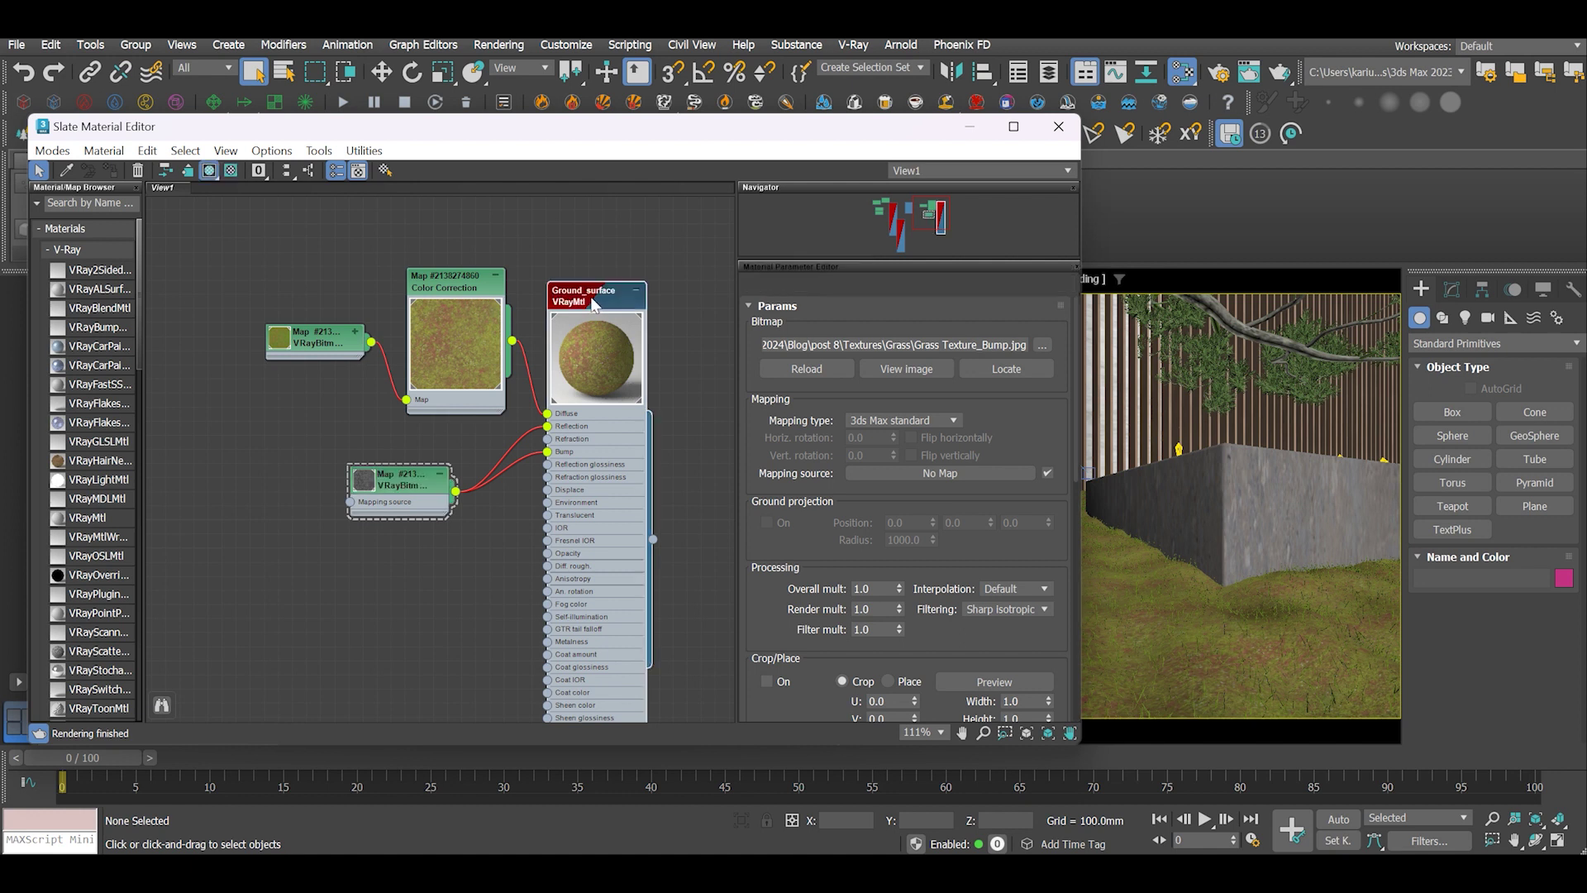
double_click(1007, 343)
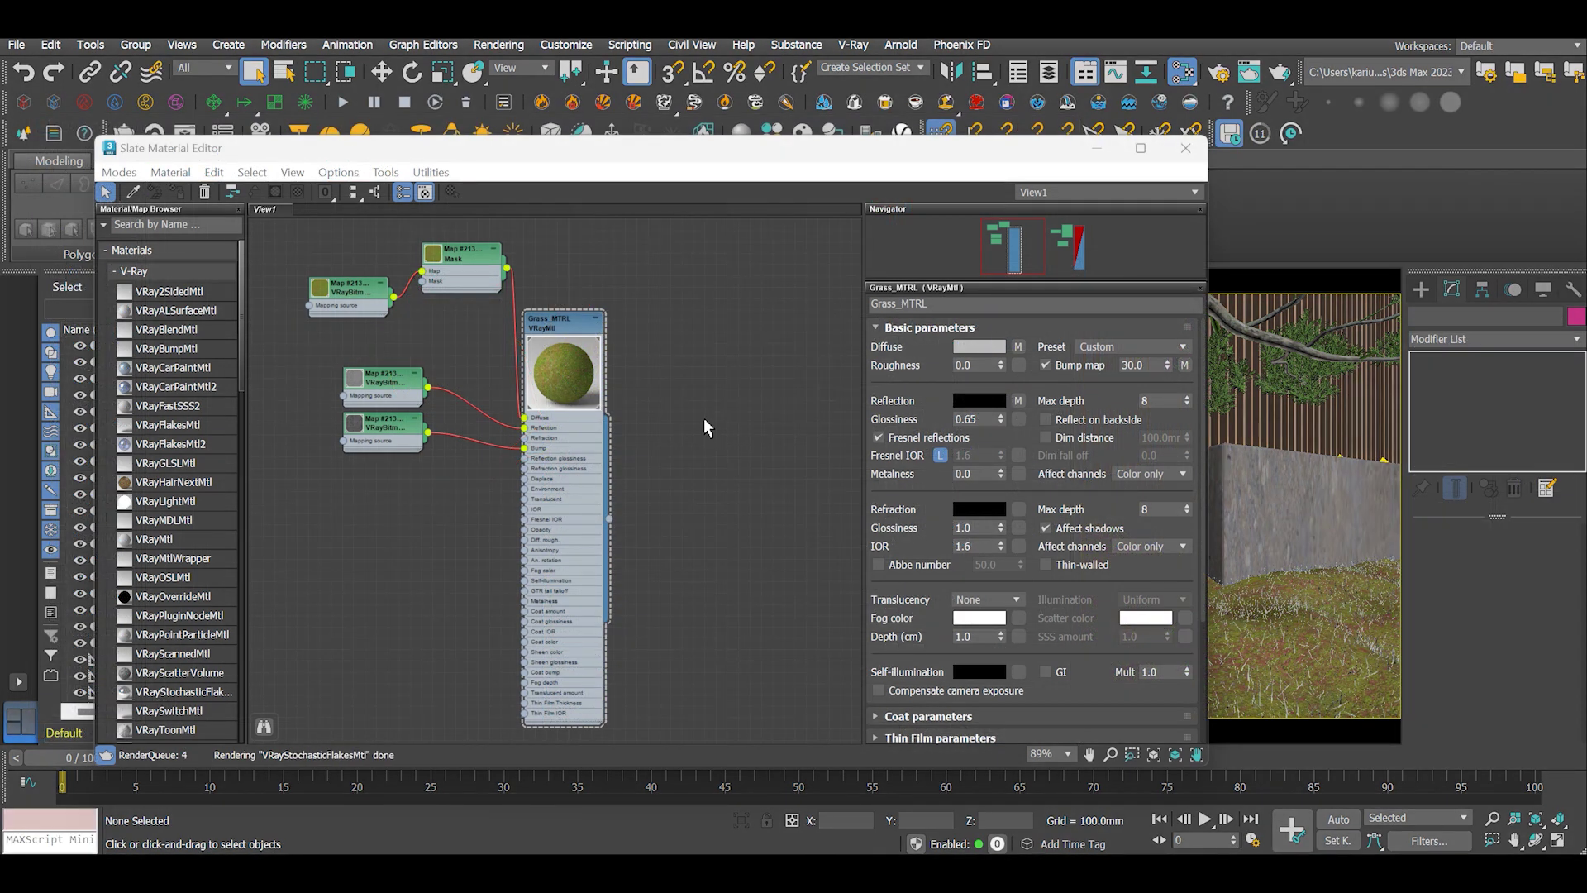
Step: Add a VRay2SidedMtl with an enlarged preview beside Grass_MTRL and connect Grass_MTRL to its Front material input
right_click(689, 356)
mouse_move(748, 361)
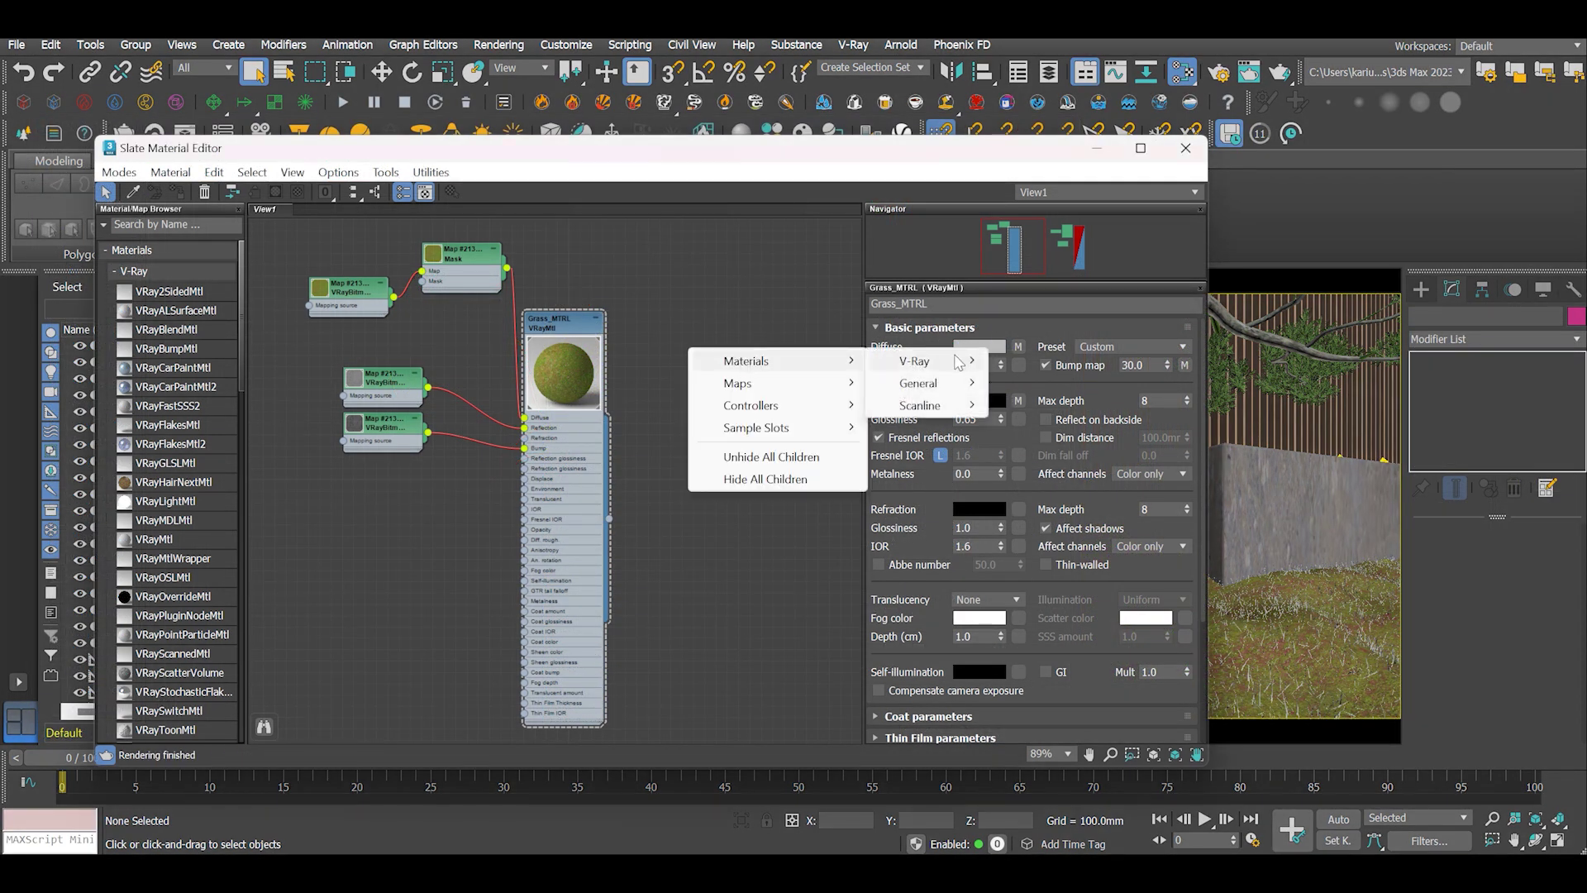
mouse_move(957, 361)
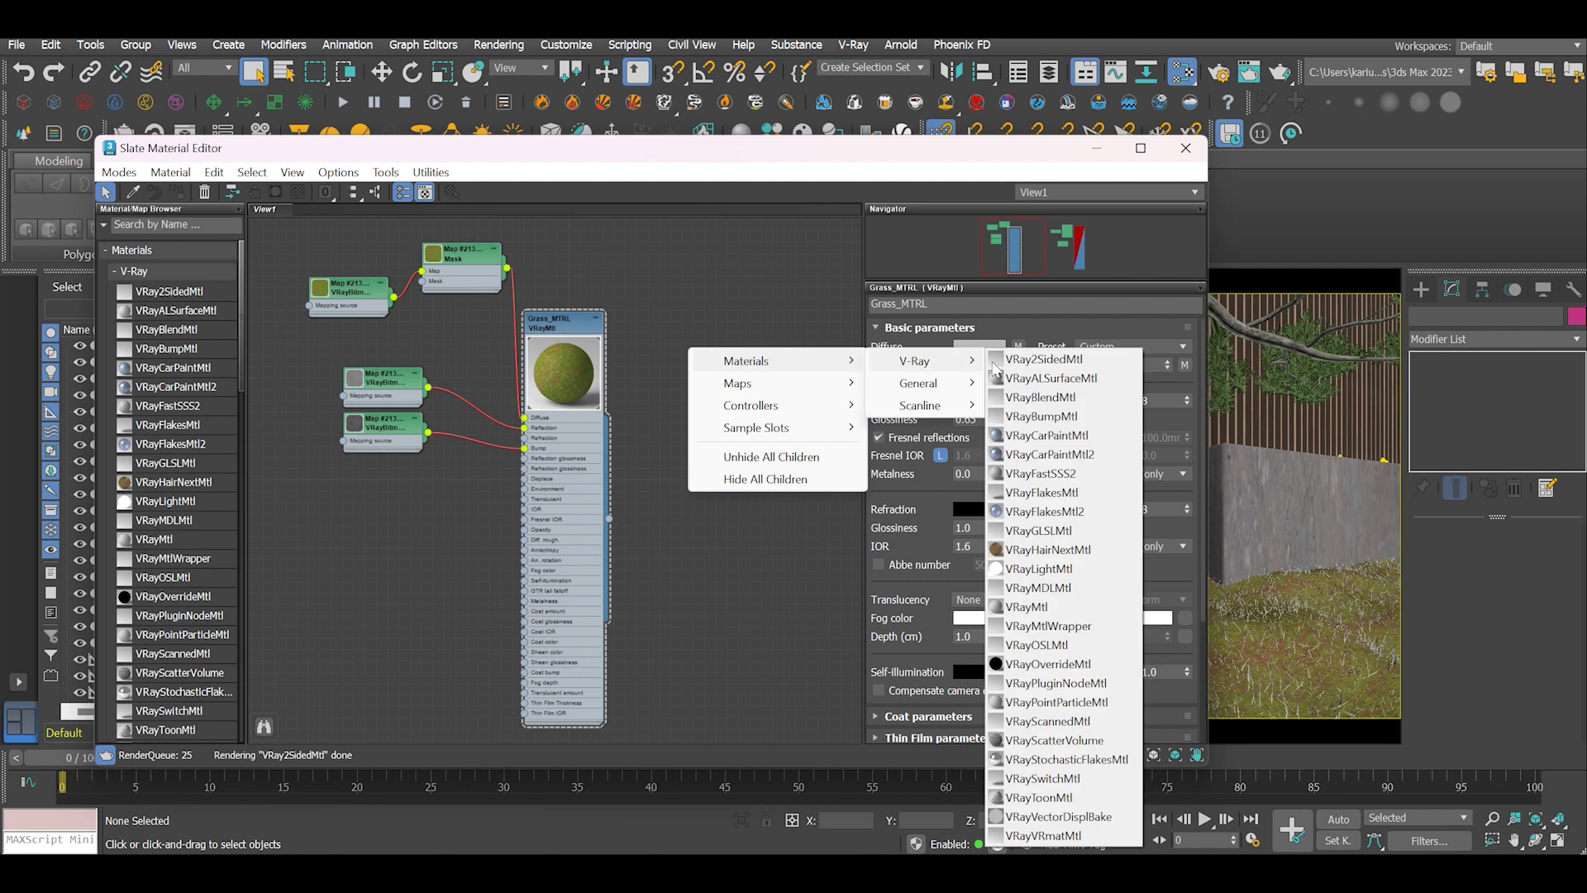
left_click(1062, 364)
left_click_drag(691, 347, 737, 315)
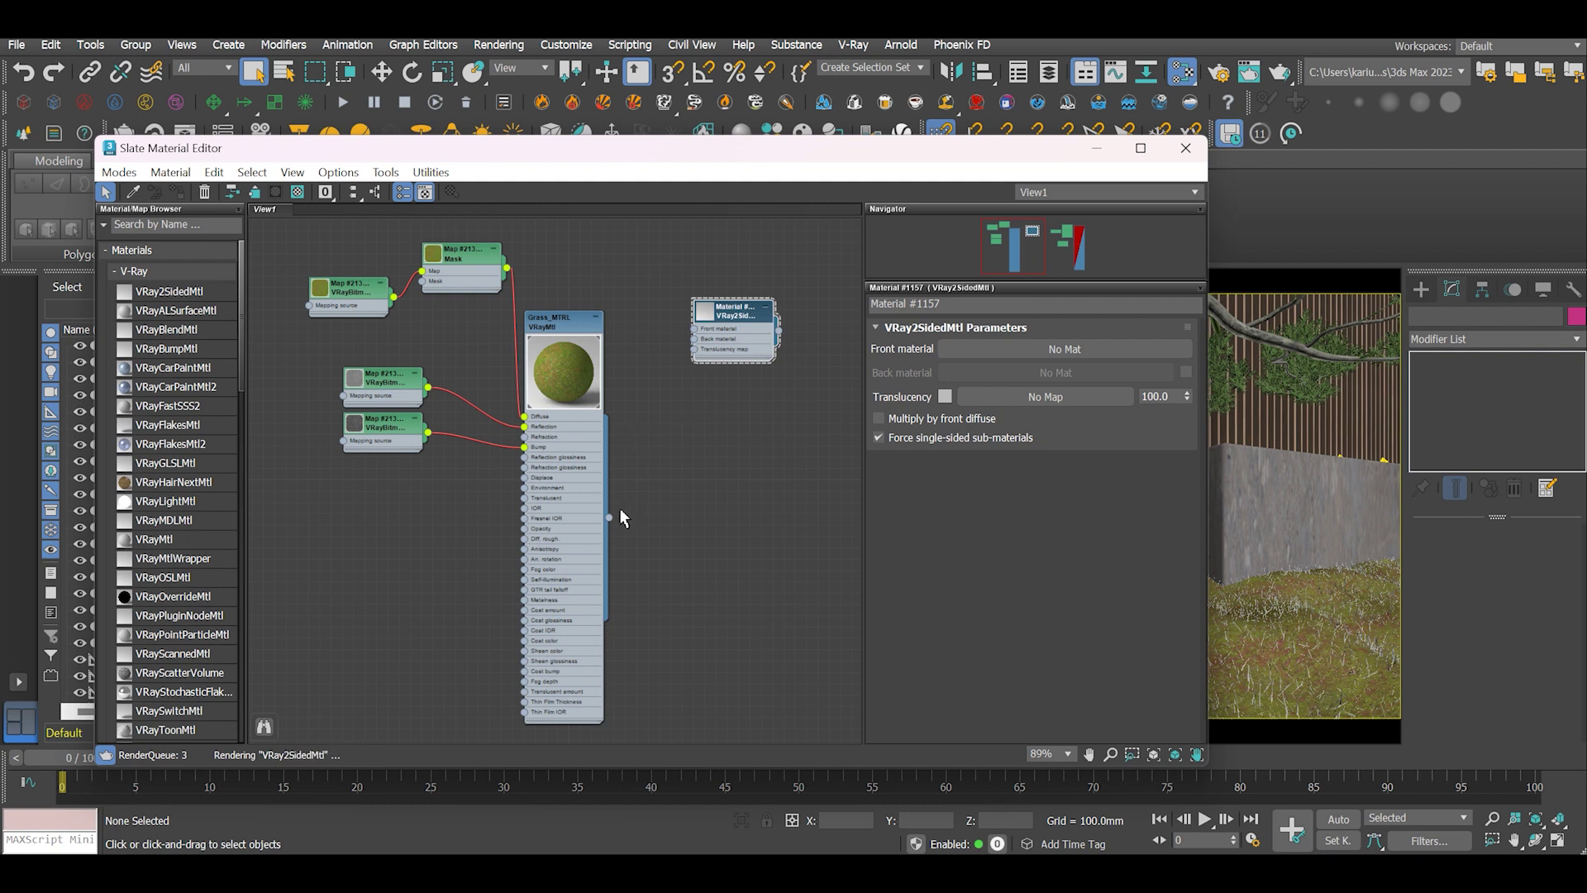
double_click(705, 311)
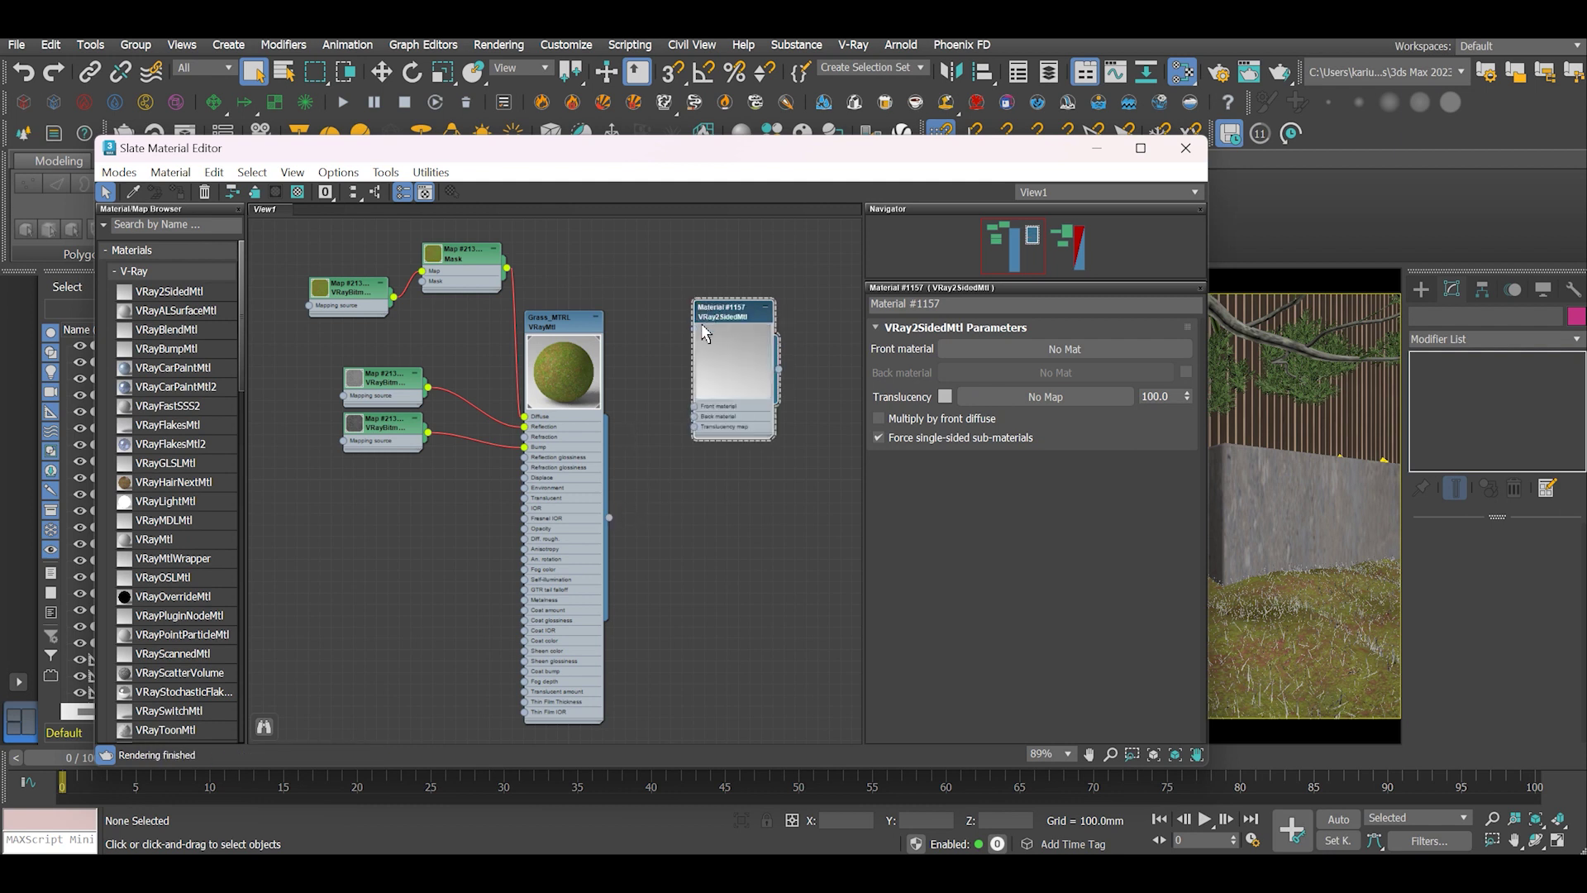
left_click_drag(609, 517, 701, 408)
left_click(724, 540)
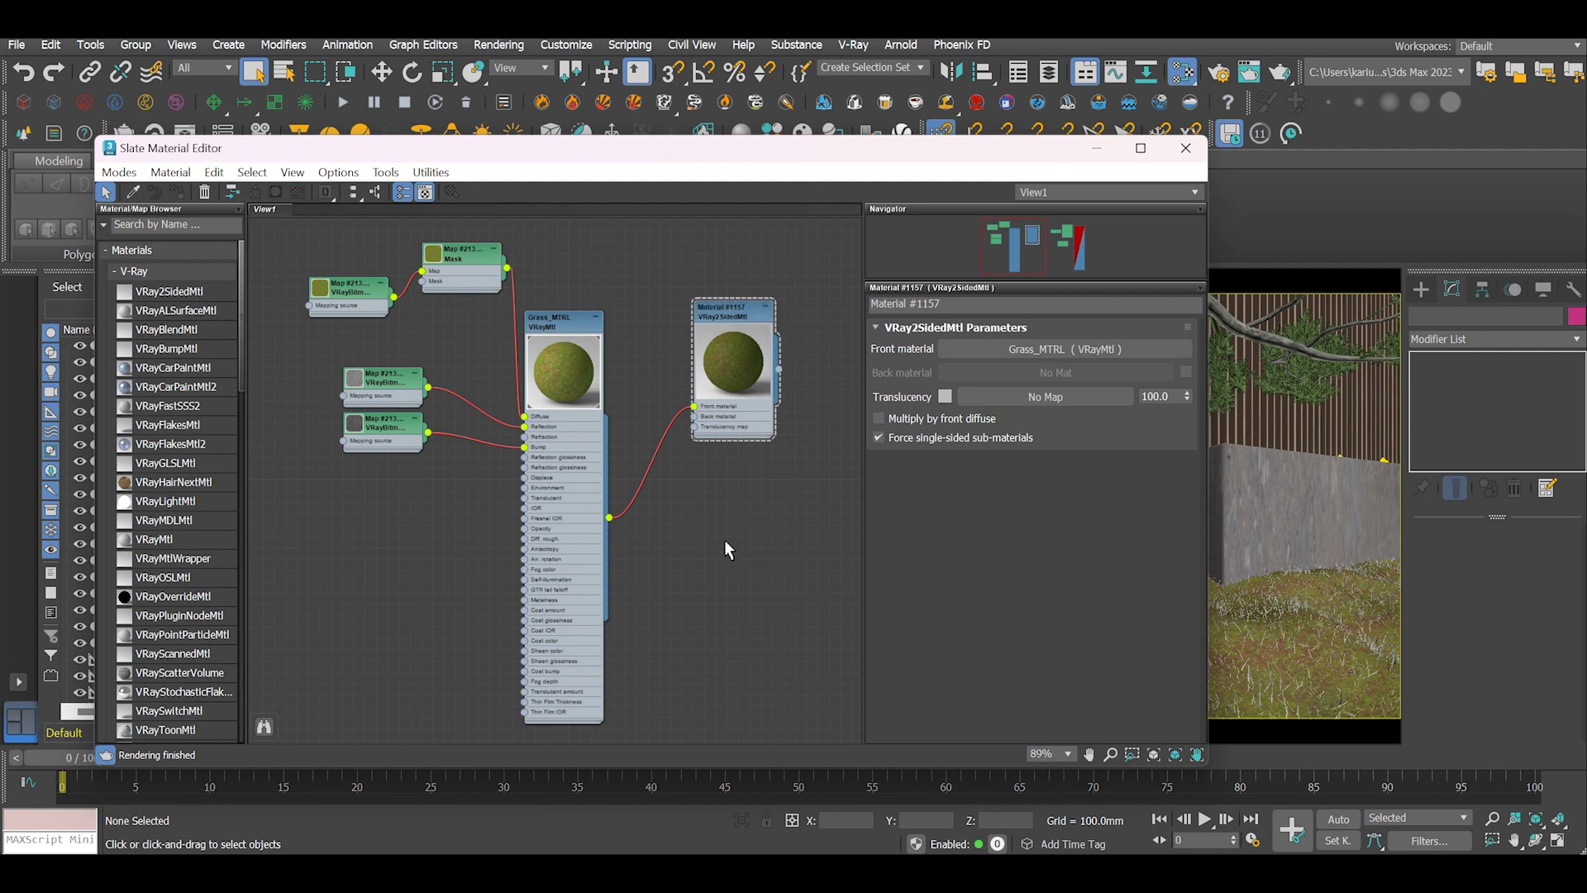
Step: Add a VRayMtl node to the material graph, placed between Grass_MTRL and the VRay2SidedMtl, below the latter
right_click(699, 546)
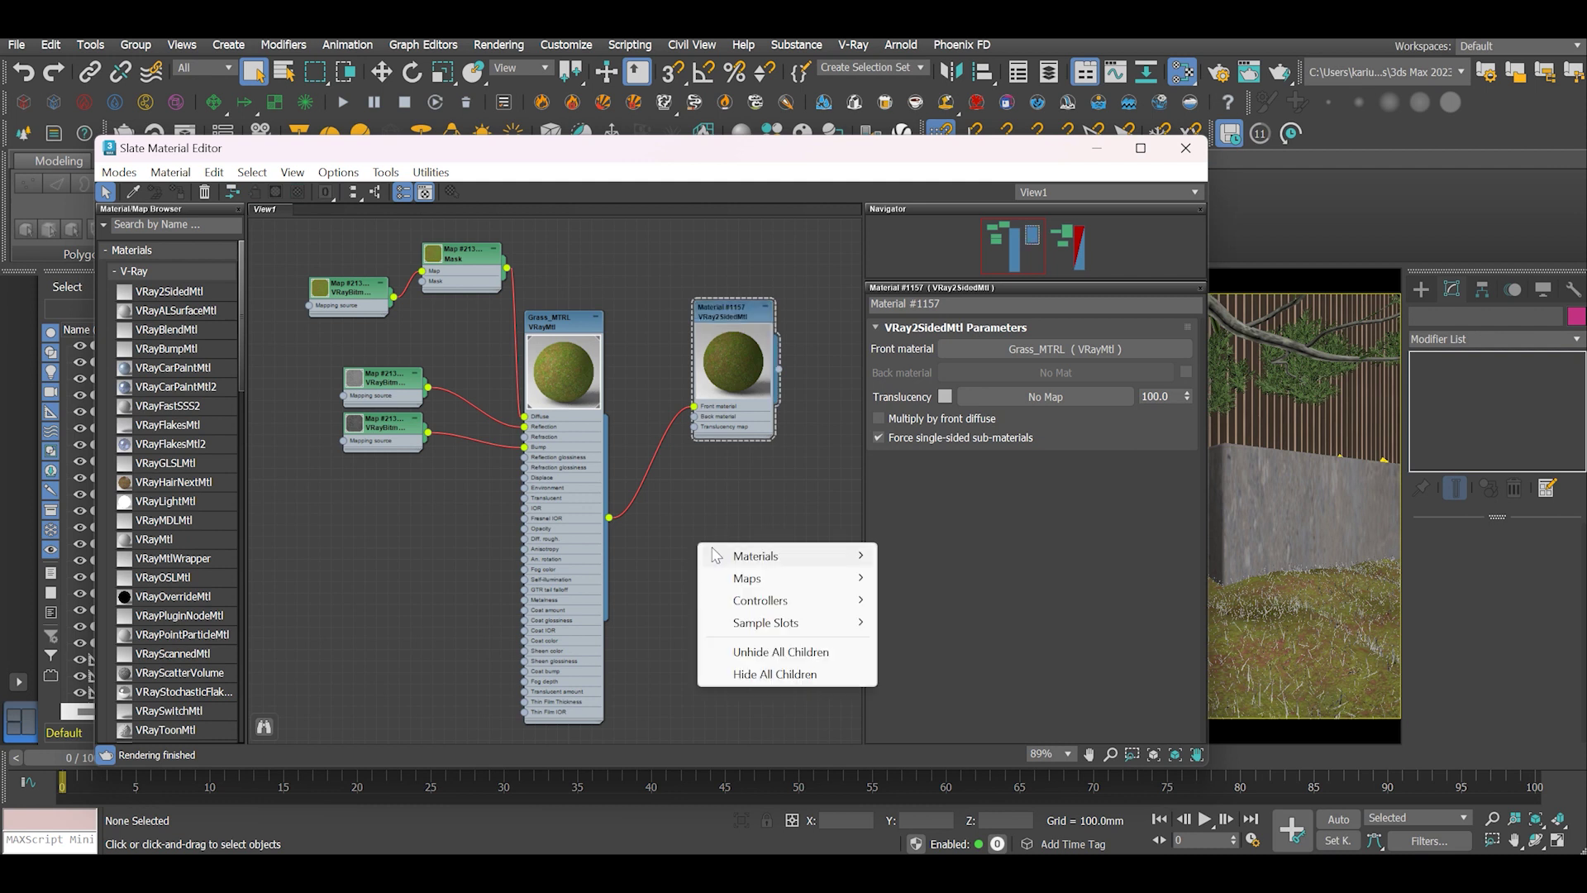
mouse_move(754, 555)
mouse_move(940, 557)
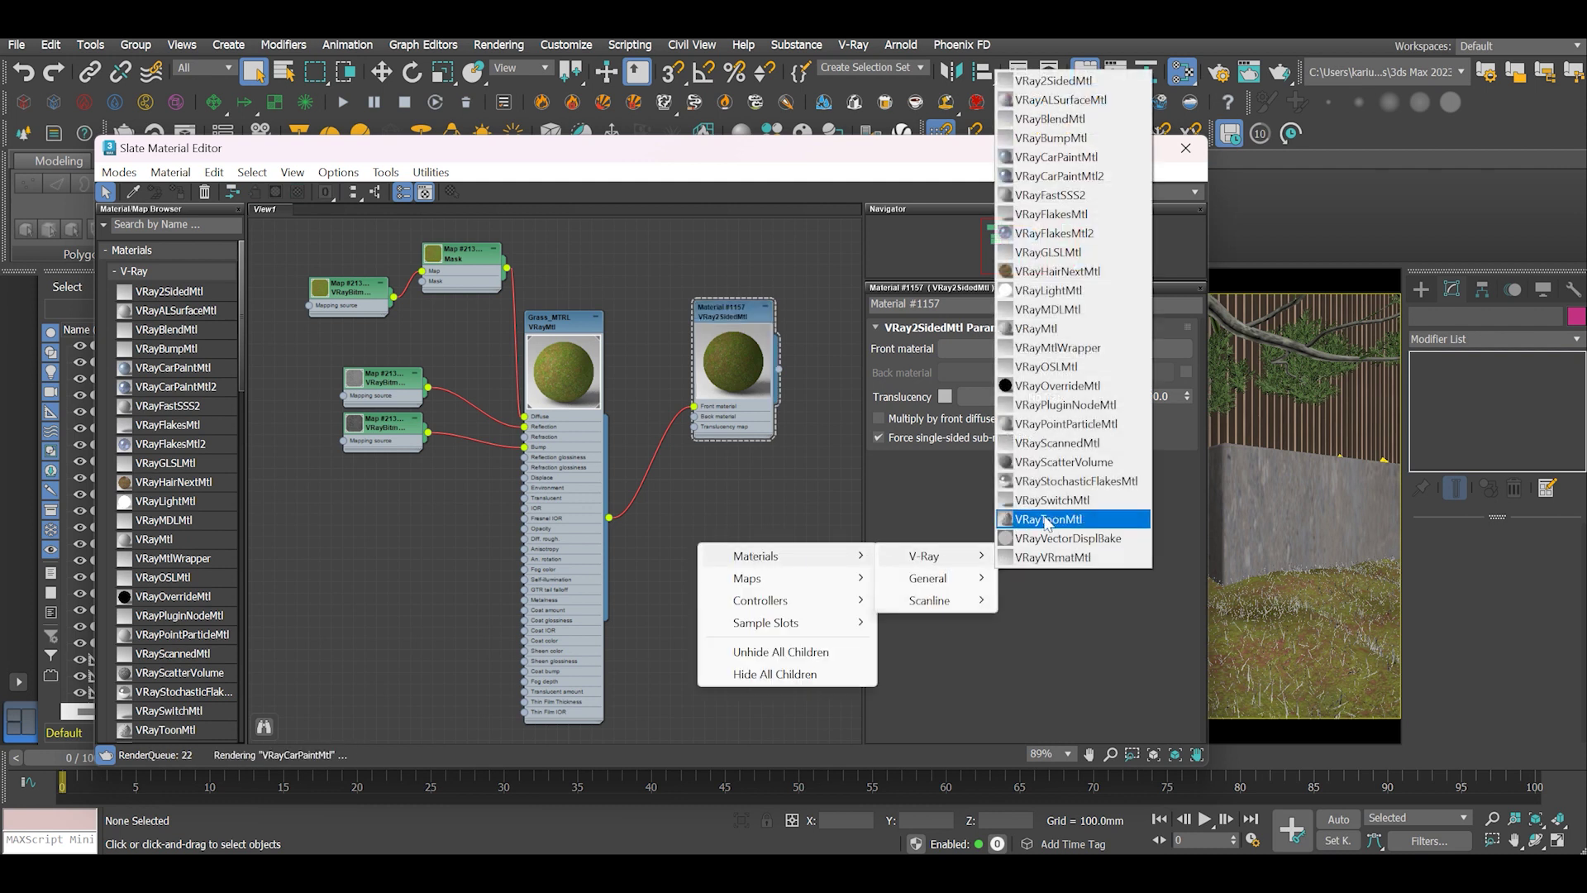
left_click(1039, 329)
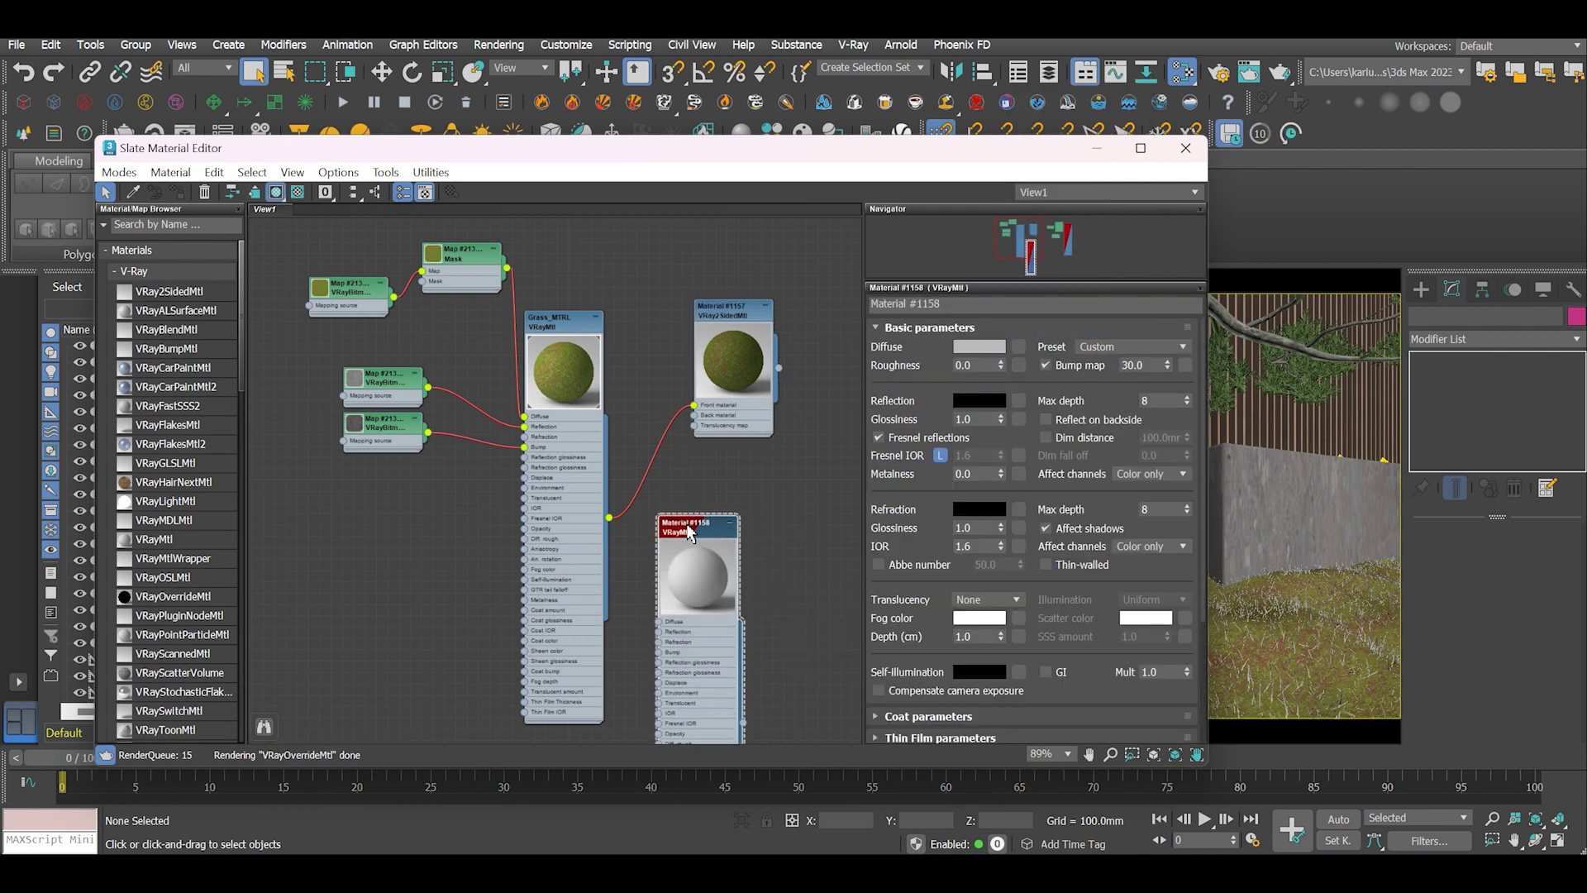
mouse_move(675, 542)
left_mouse_down()
mouse_move(698, 506)
mouse_move(656, 533)
left_mouse_up()
scroll(642, 345, "down", 1)
scroll(644, 641, "up", 1)
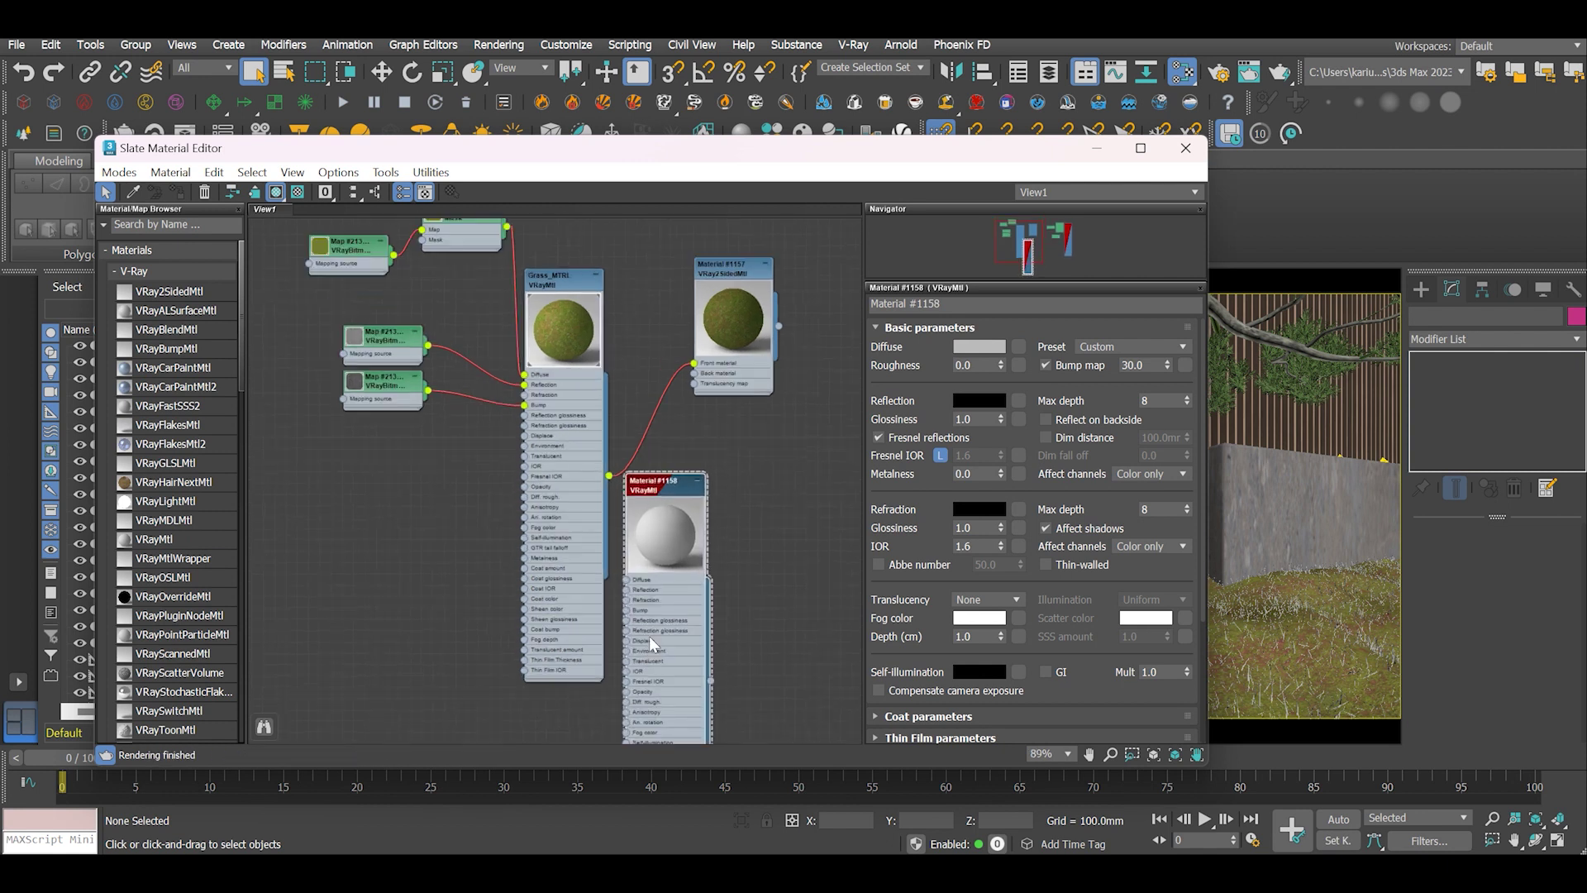
scroll(646, 637, "down", 1)
scroll(679, 637, "up", 1)
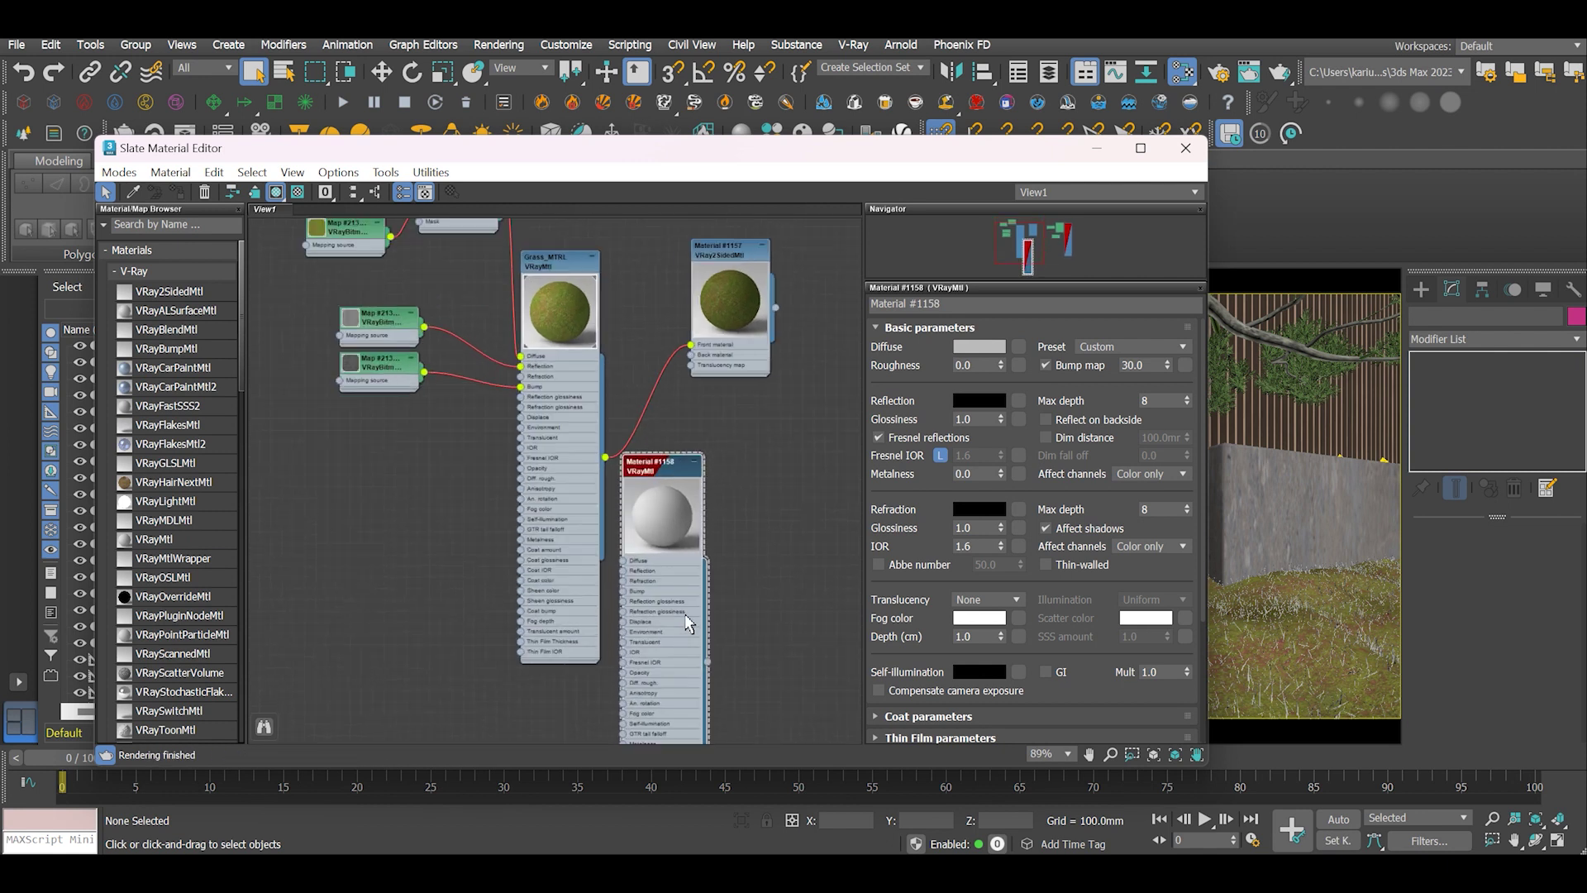
Step: Set the new VRayMtl's Diffuse colour to green with RGB 80, 184, 17
left_click(973, 349)
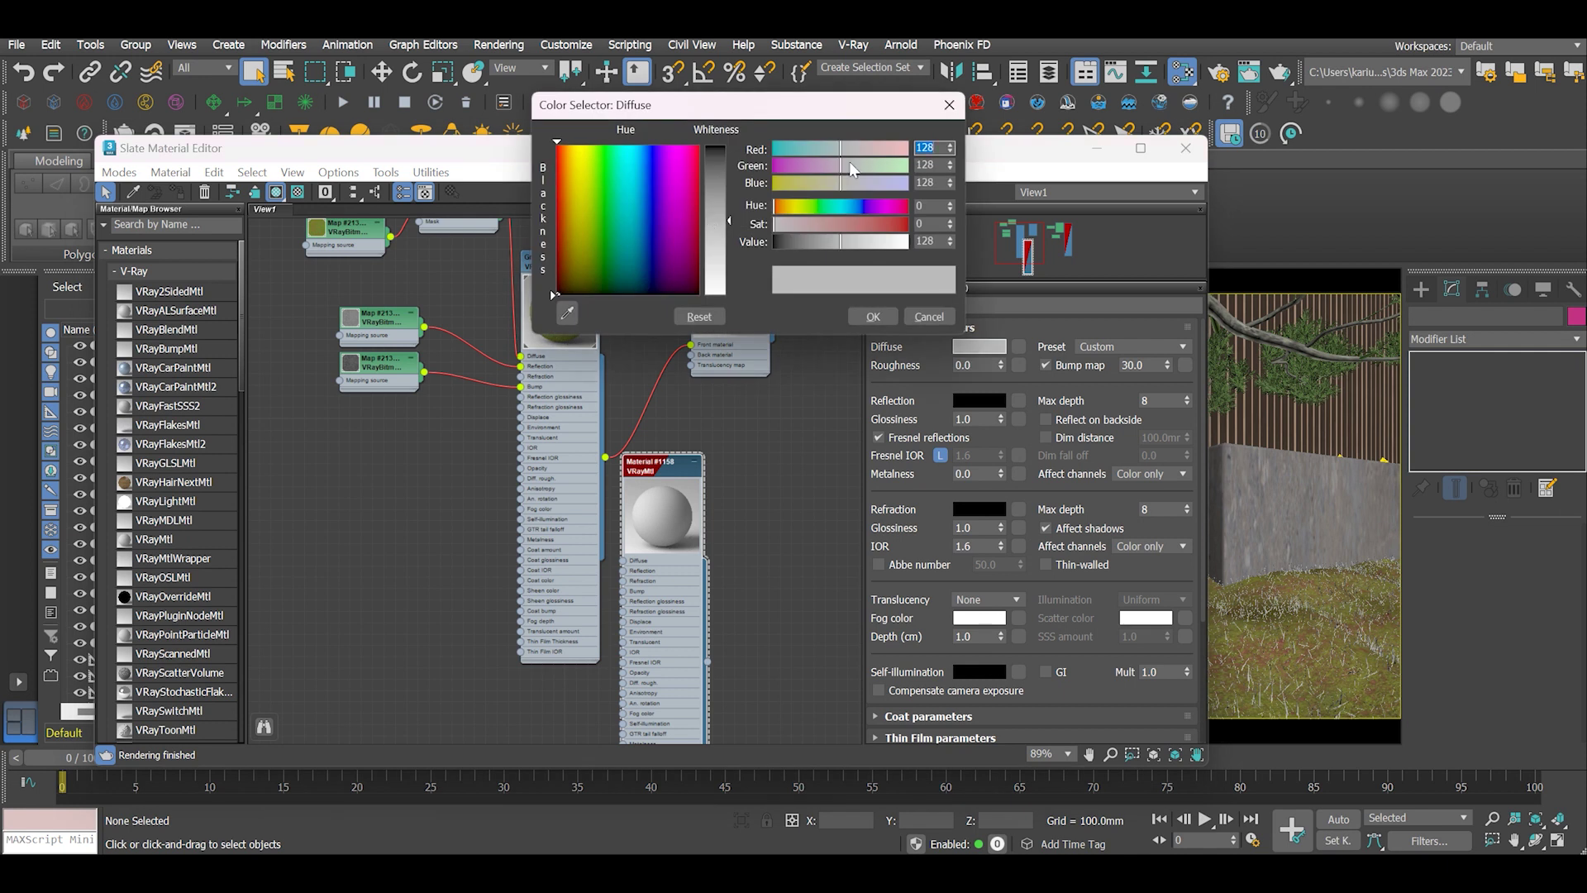
type("80")
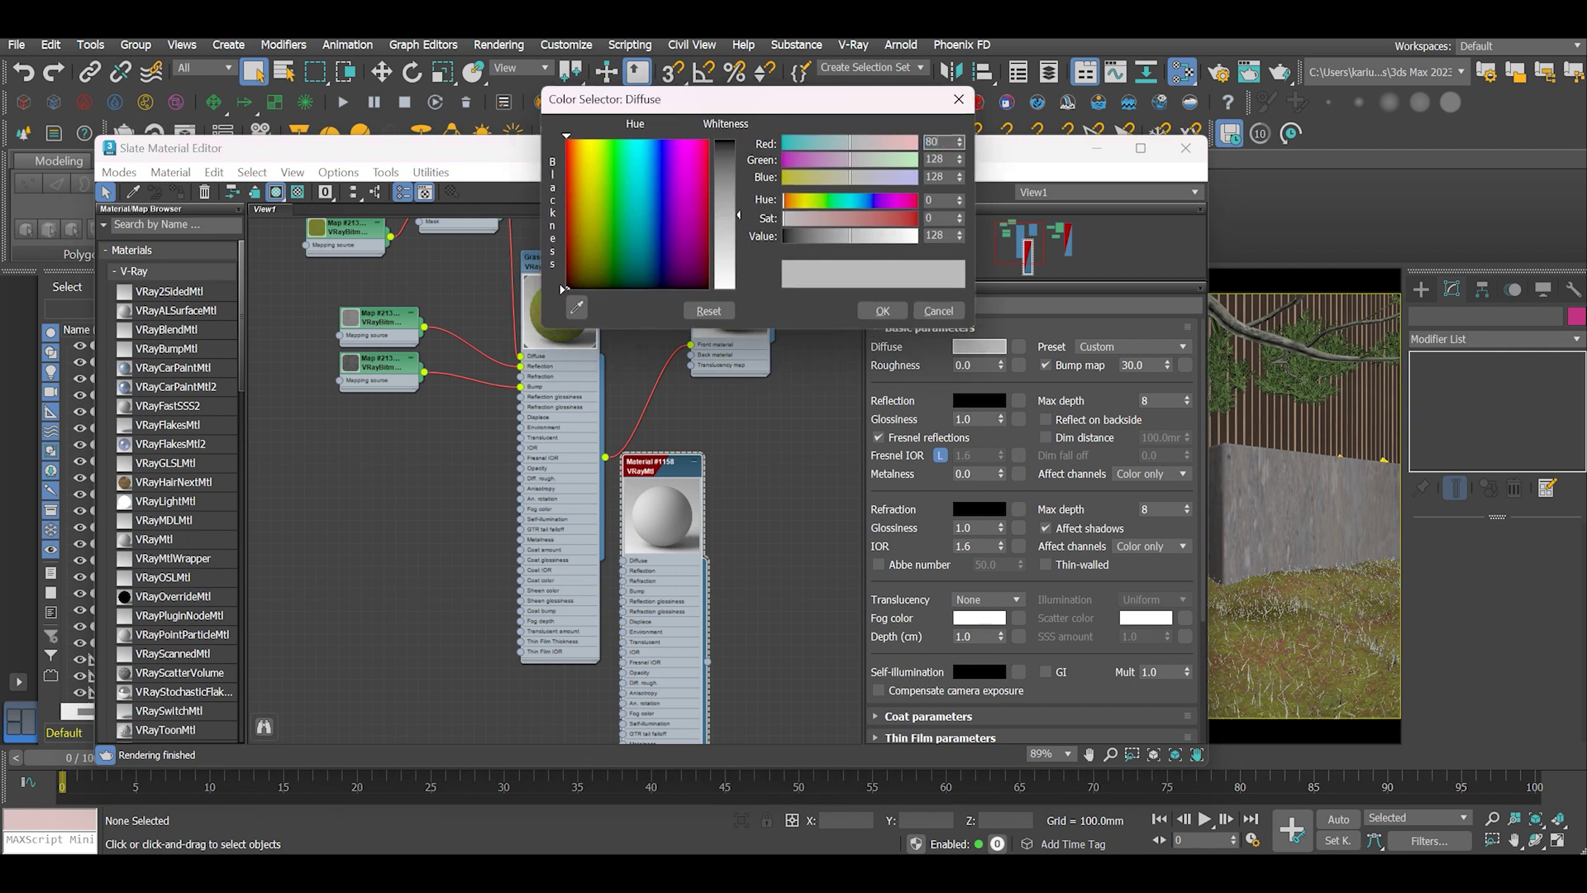
key("Tab")
type("184")
key("Tab")
type("17")
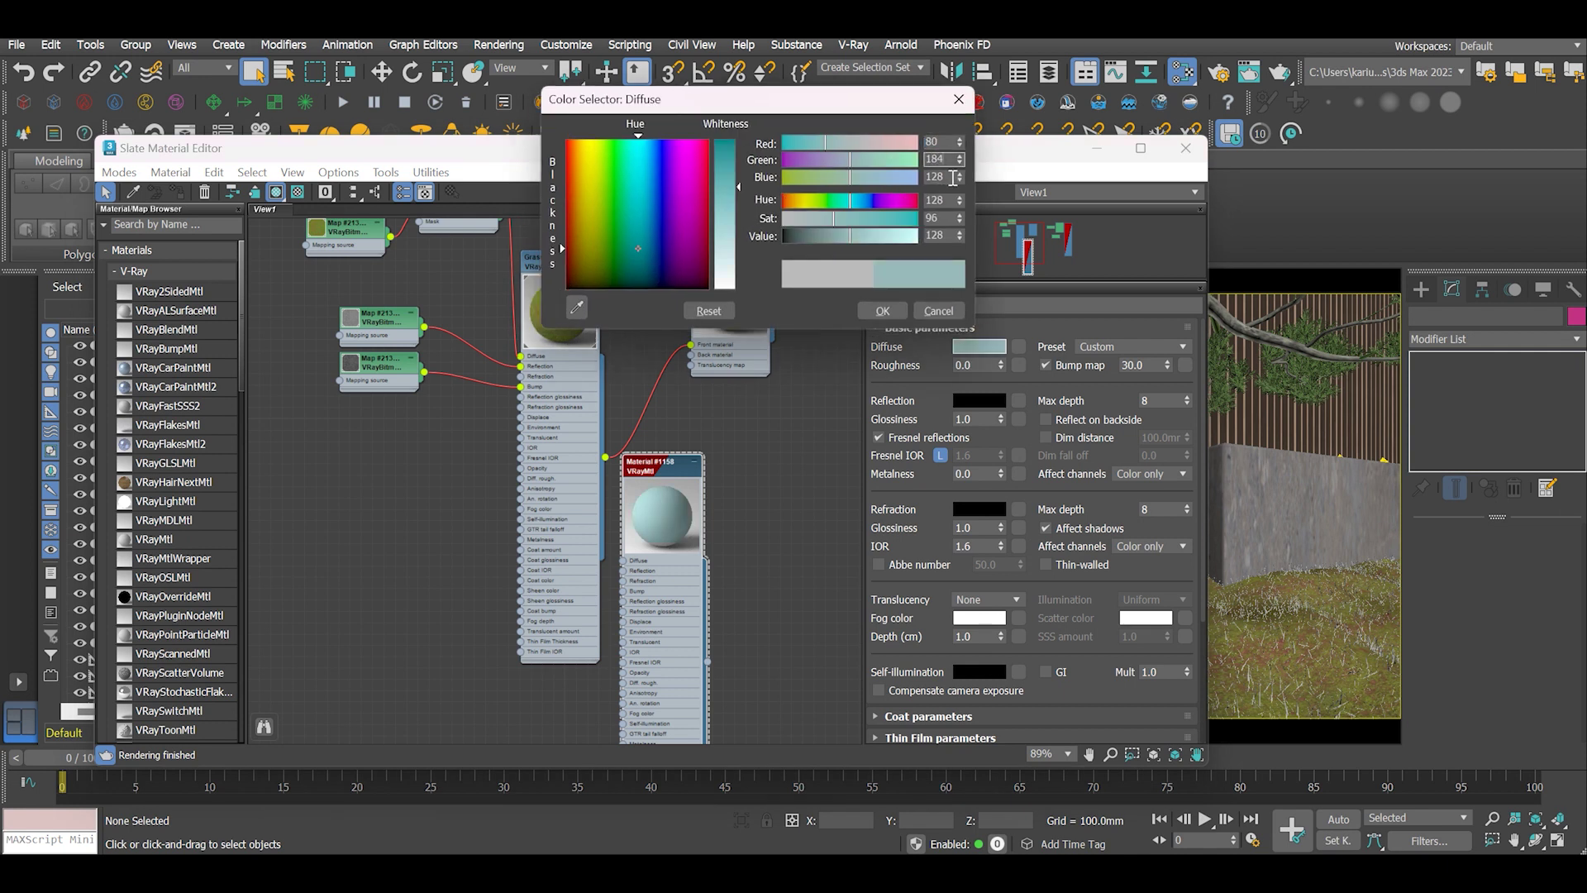
key("Return")
left_click(882, 315)
Step: Space out the two-sided and green material nodes and connect the green VRayMtl to the VRay2SidedMtl's Back material input
left_click_drag(724, 248, 780, 259)
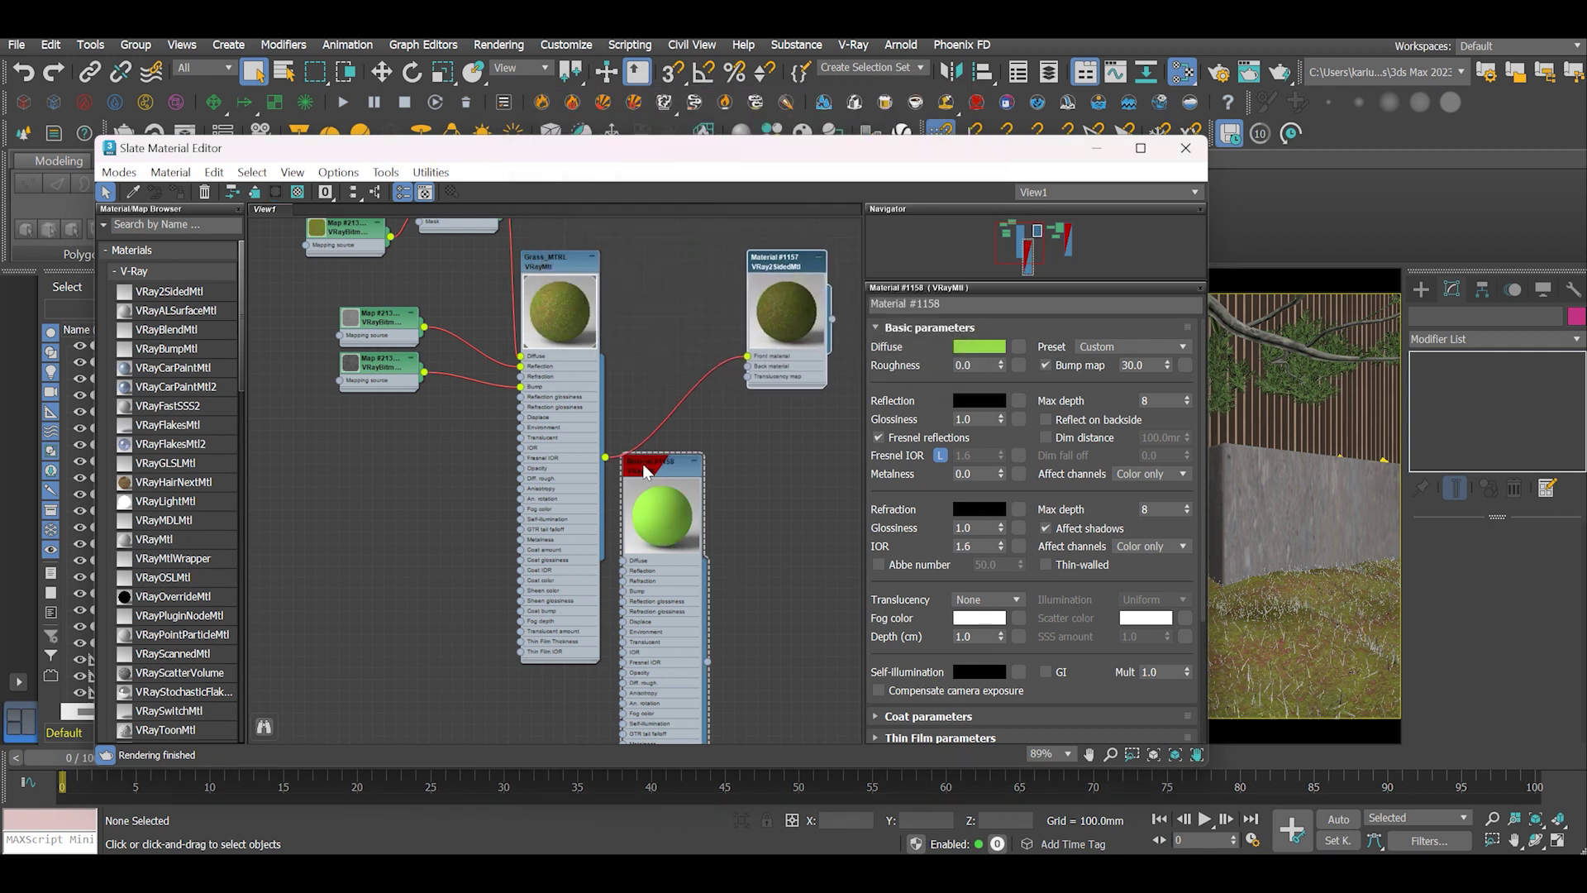
left_click_drag(650, 467, 649, 490)
left_click_drag(707, 685, 747, 366)
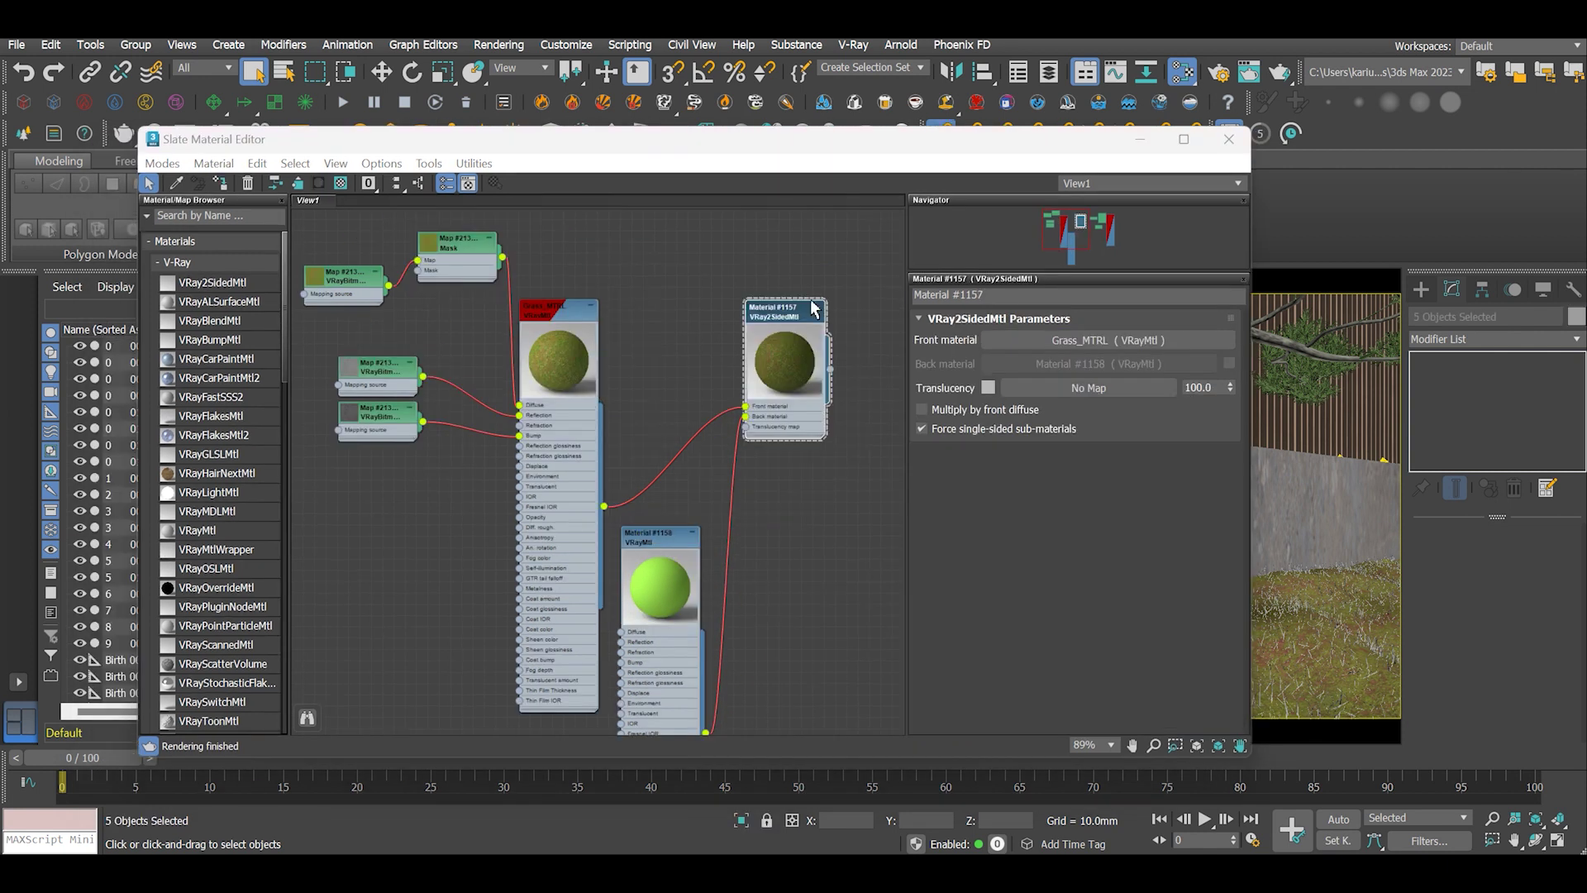
Step: Enable the VRay2SidedMtl's Back material and darken its Translucency colour to grey with RGB 77, 77, 77
mouse_move(1045, 149)
left_mouse_down()
mouse_move(845, 148)
mouse_move(1075, 141)
left_mouse_up()
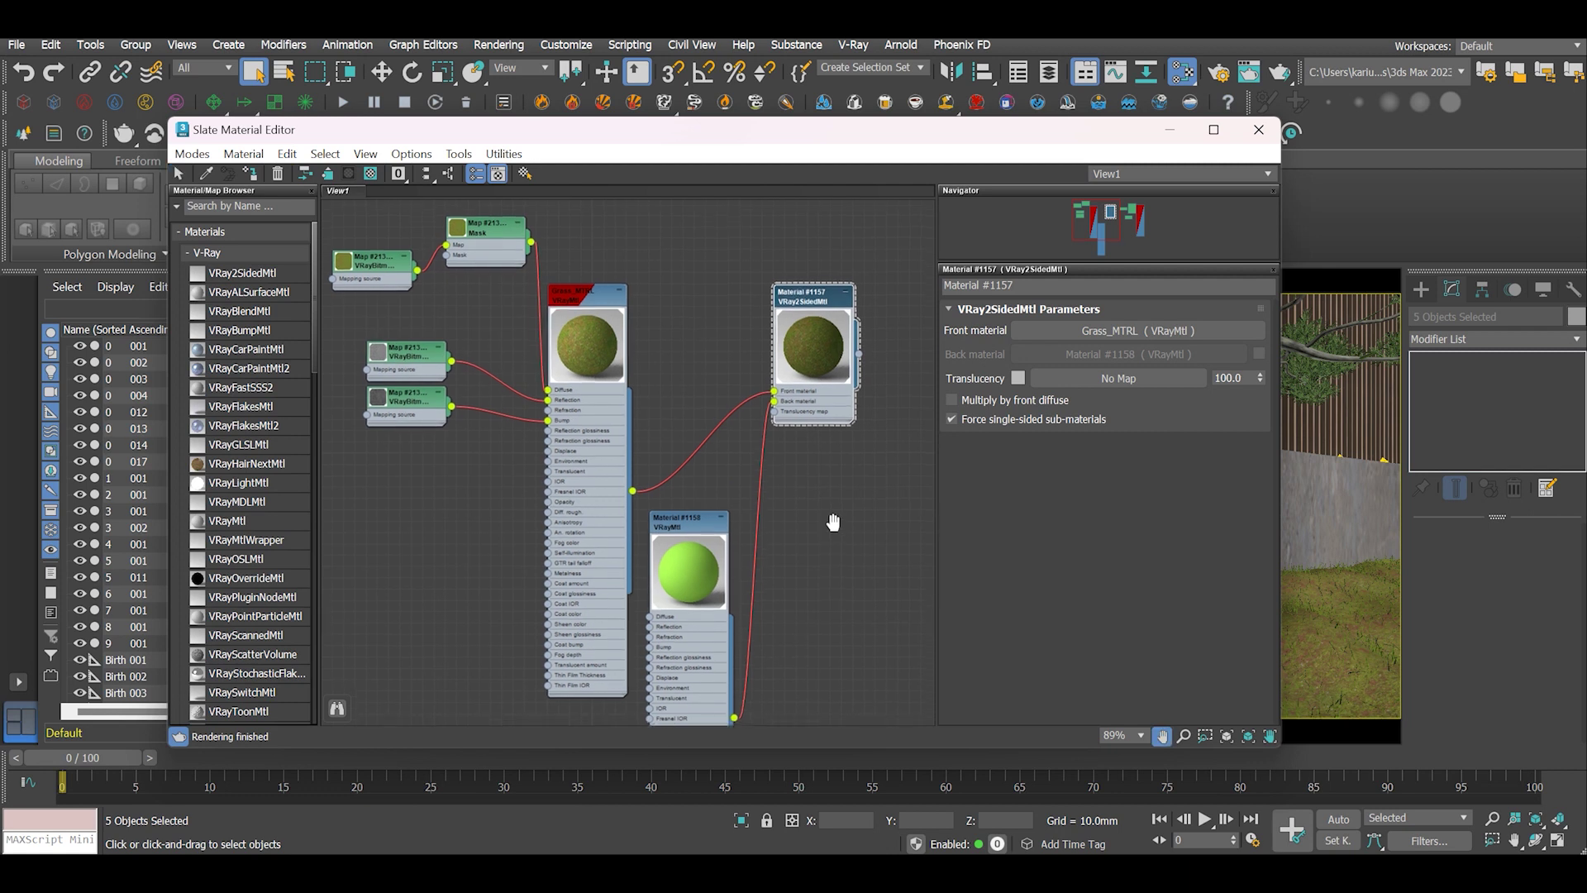
middle_click_drag(833, 524, 811, 464)
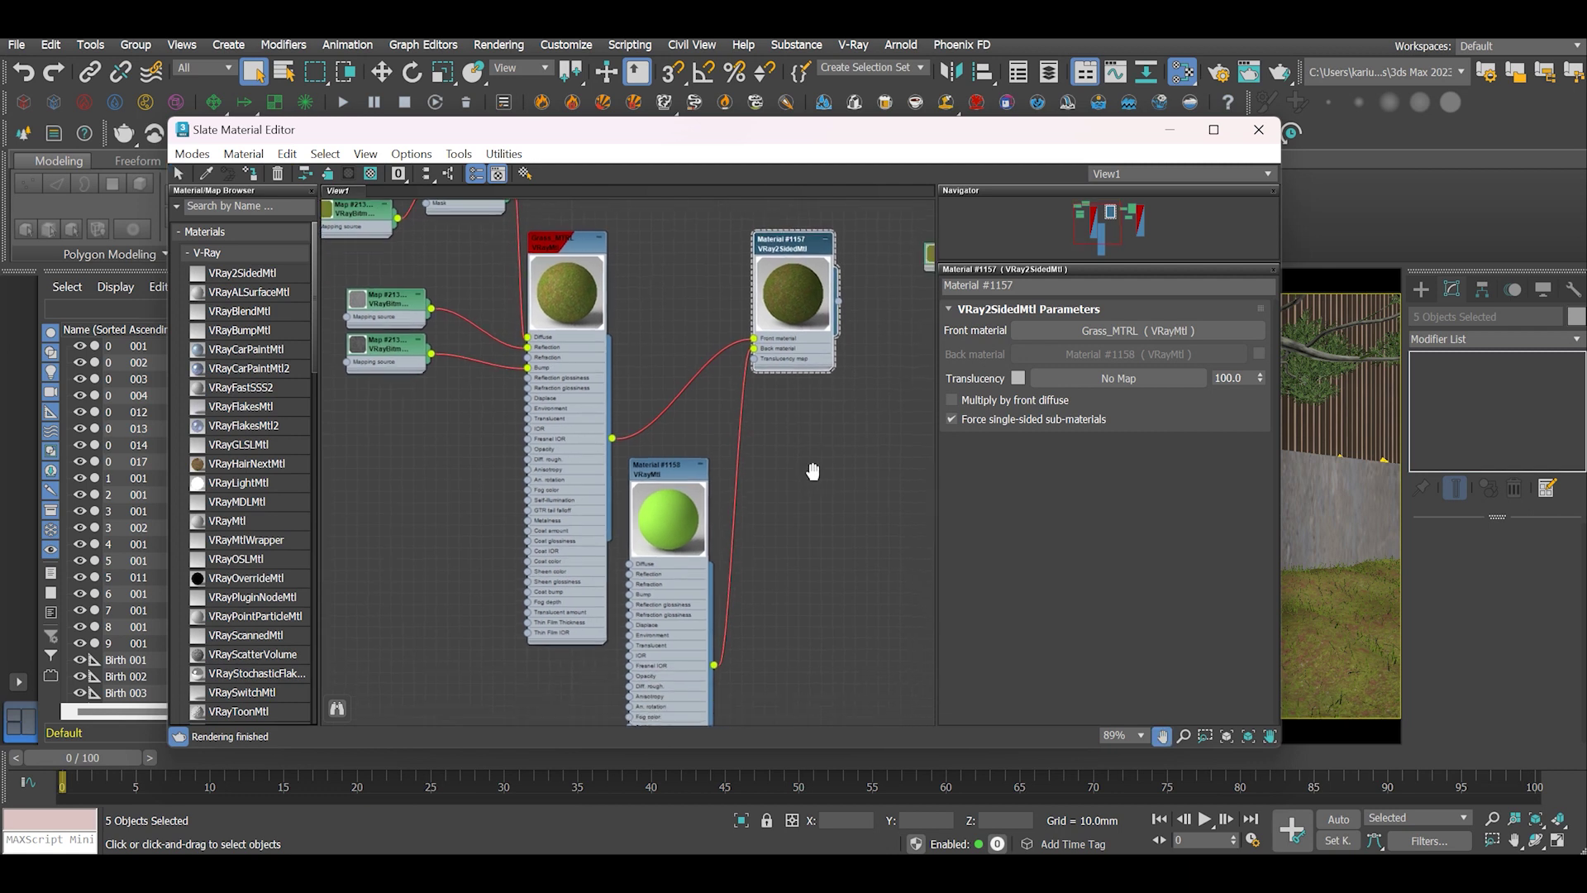
left_click(1259, 354)
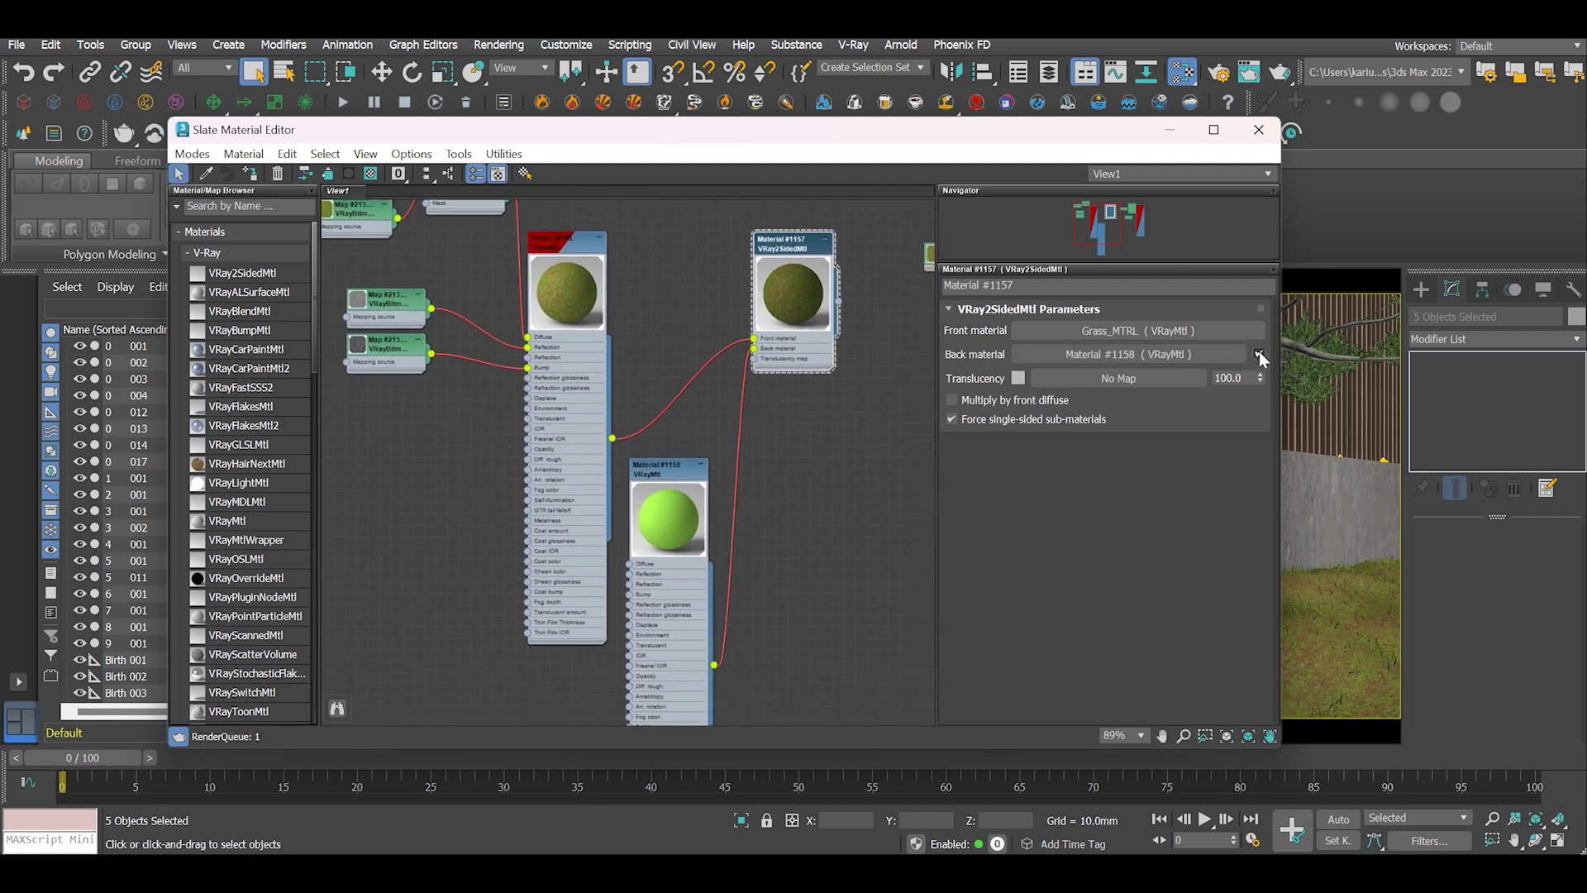
left_click(1022, 377)
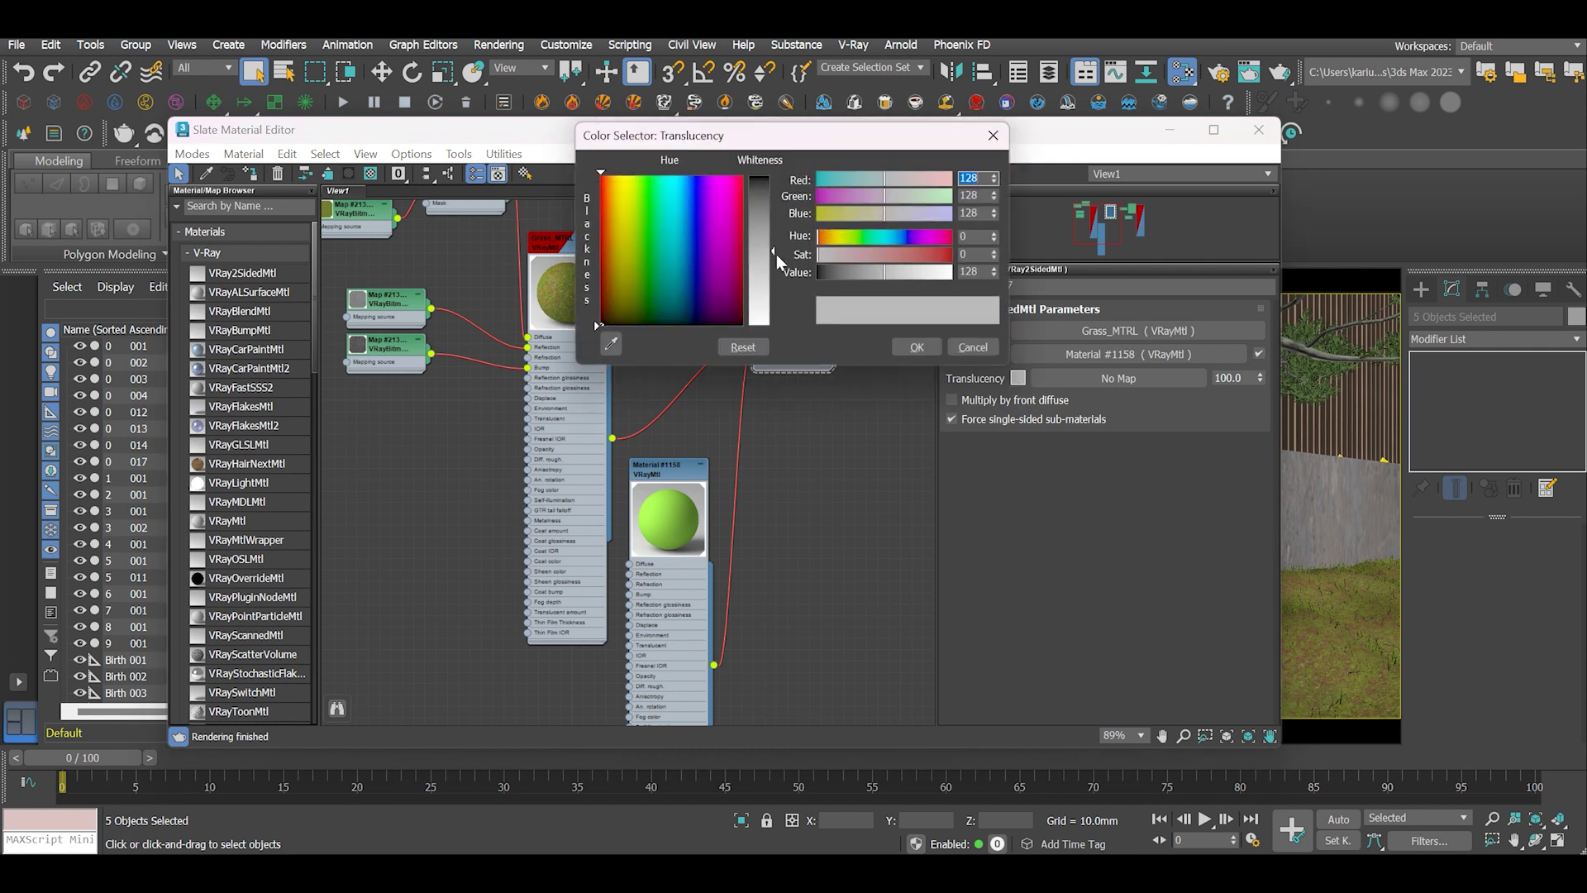
left_click_drag(776, 255, 777, 225)
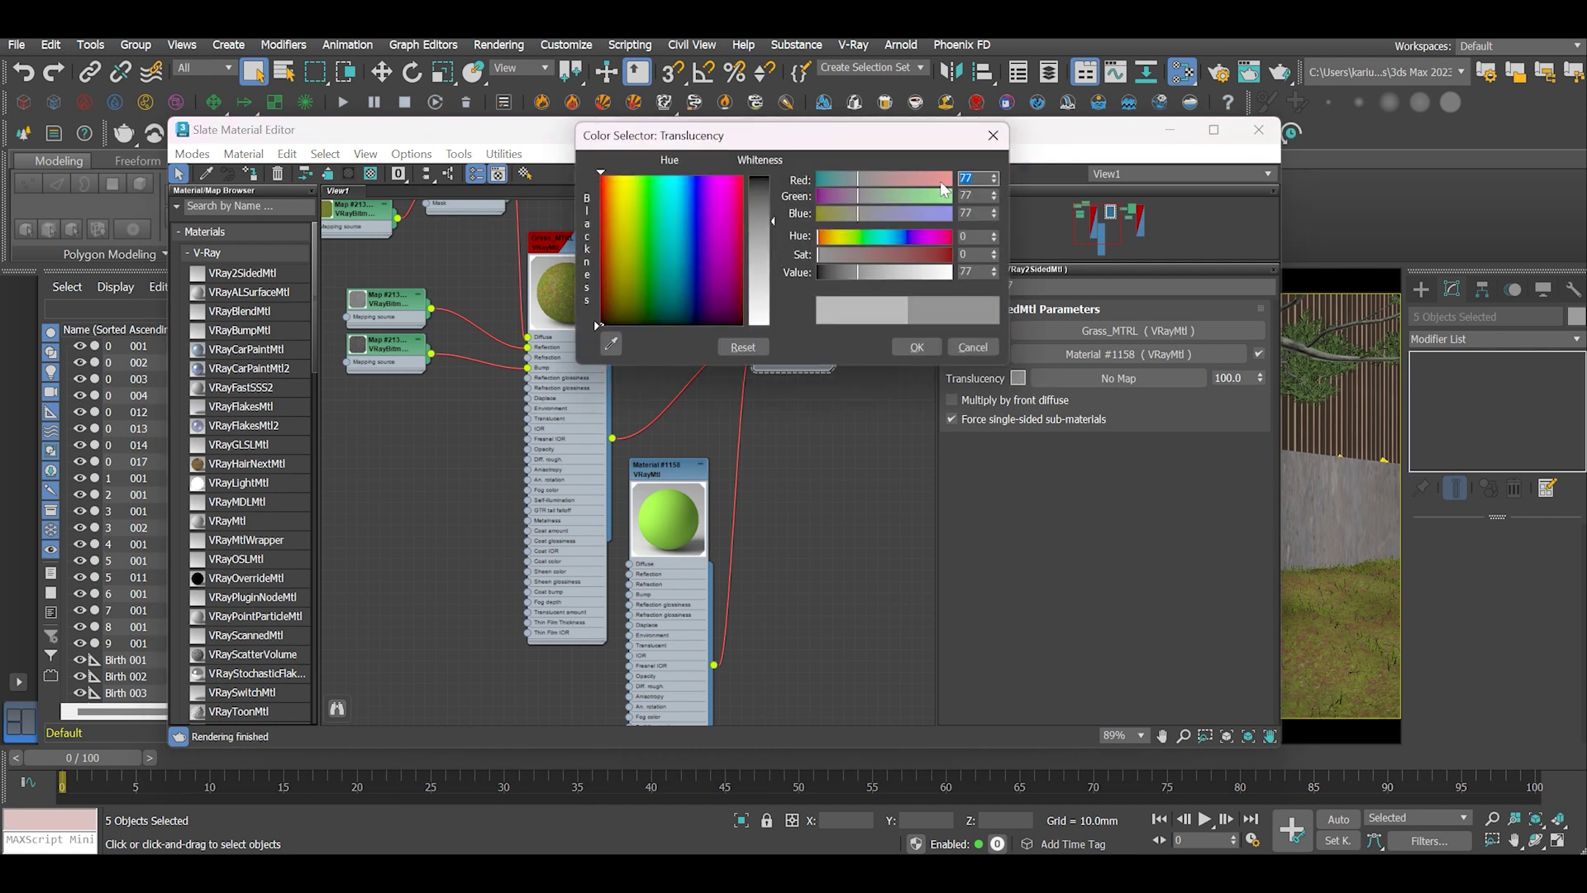
left_click_drag(943, 188, 915, 216)
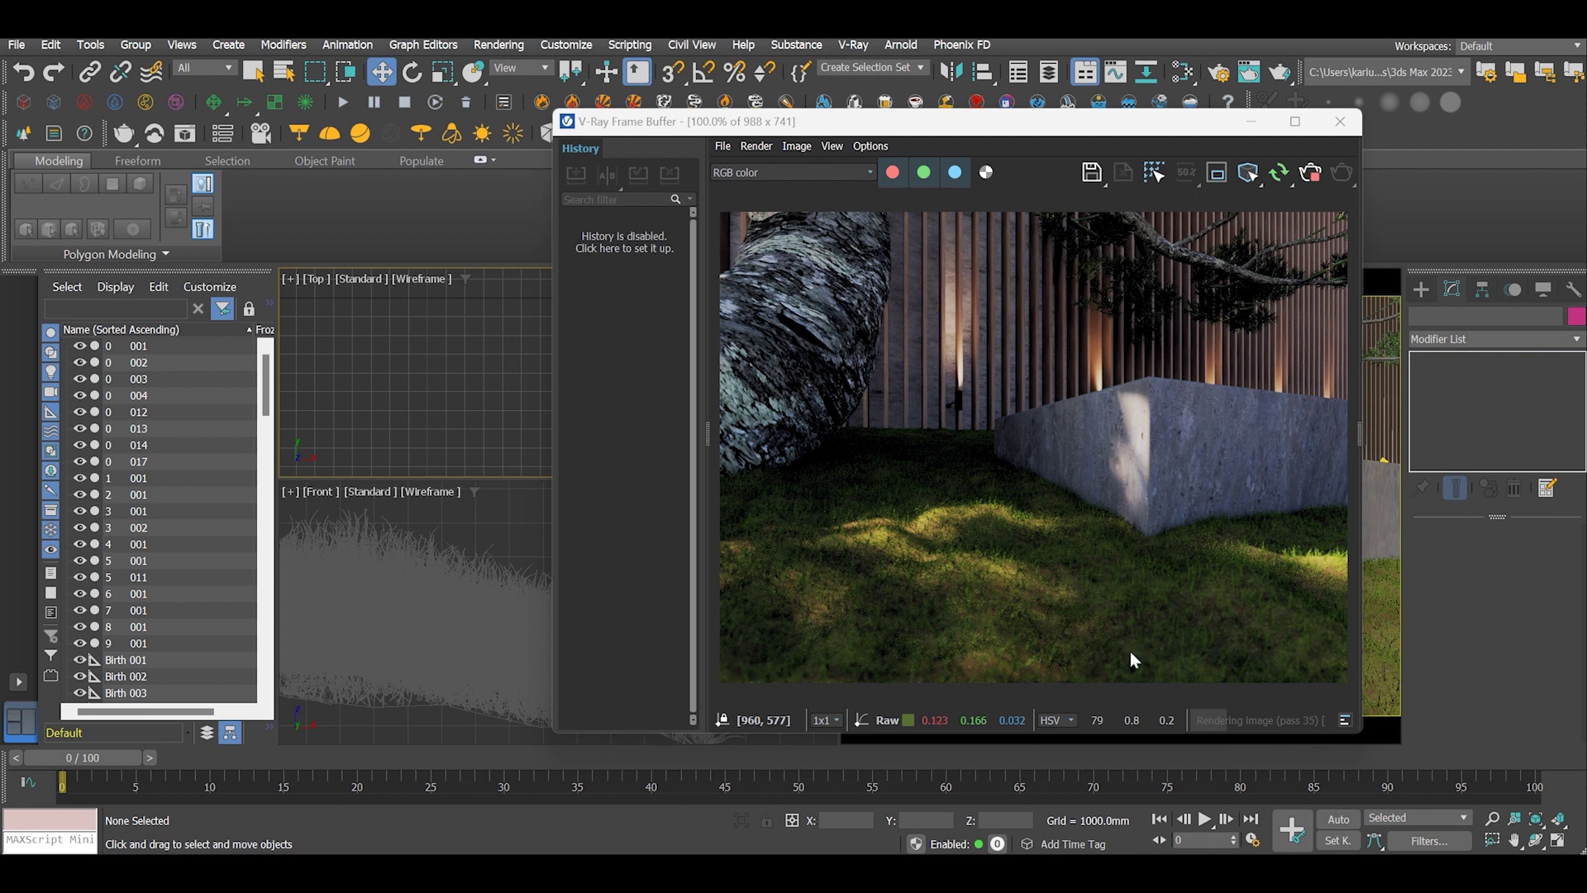
Step: Examine the grass near the concrete block up close in the V-Ray render
scroll(1131, 653, "up", 1)
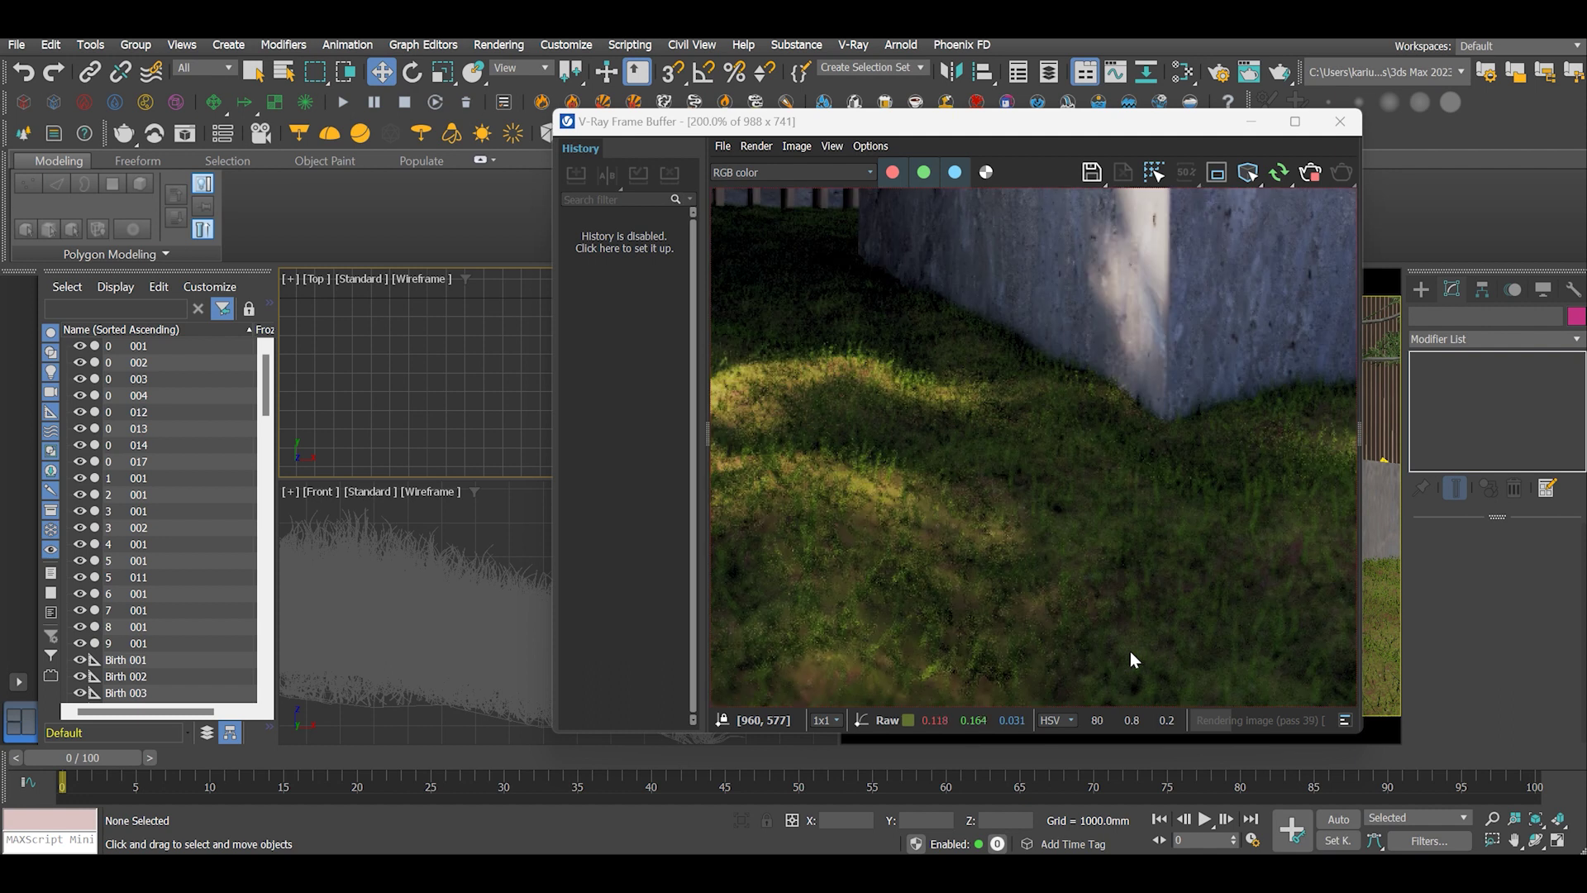
scroll(1131, 653, "down", 1)
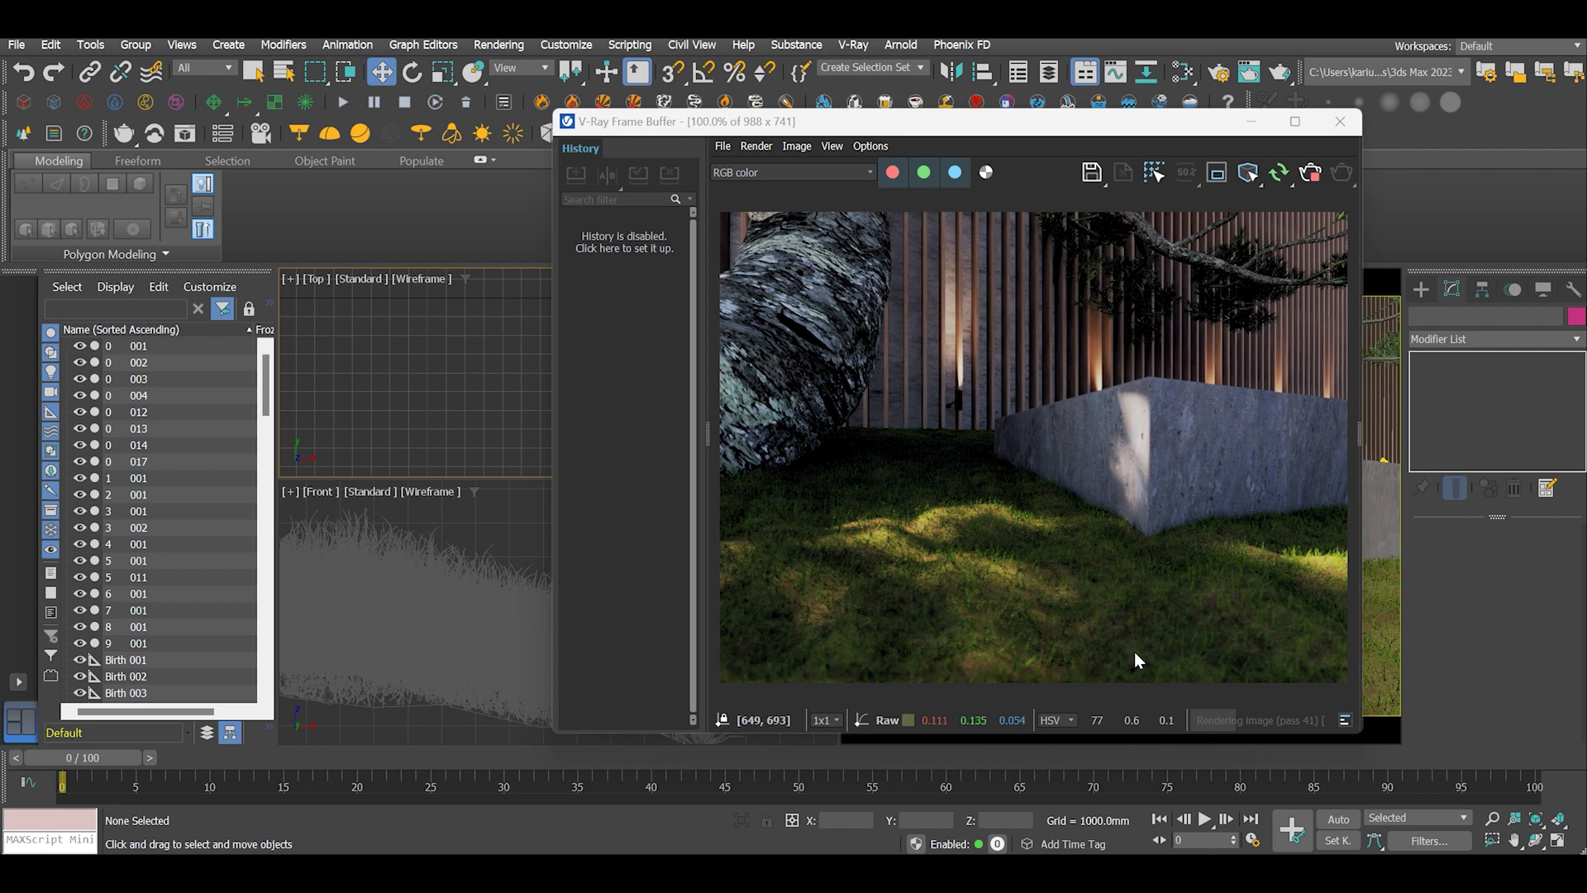